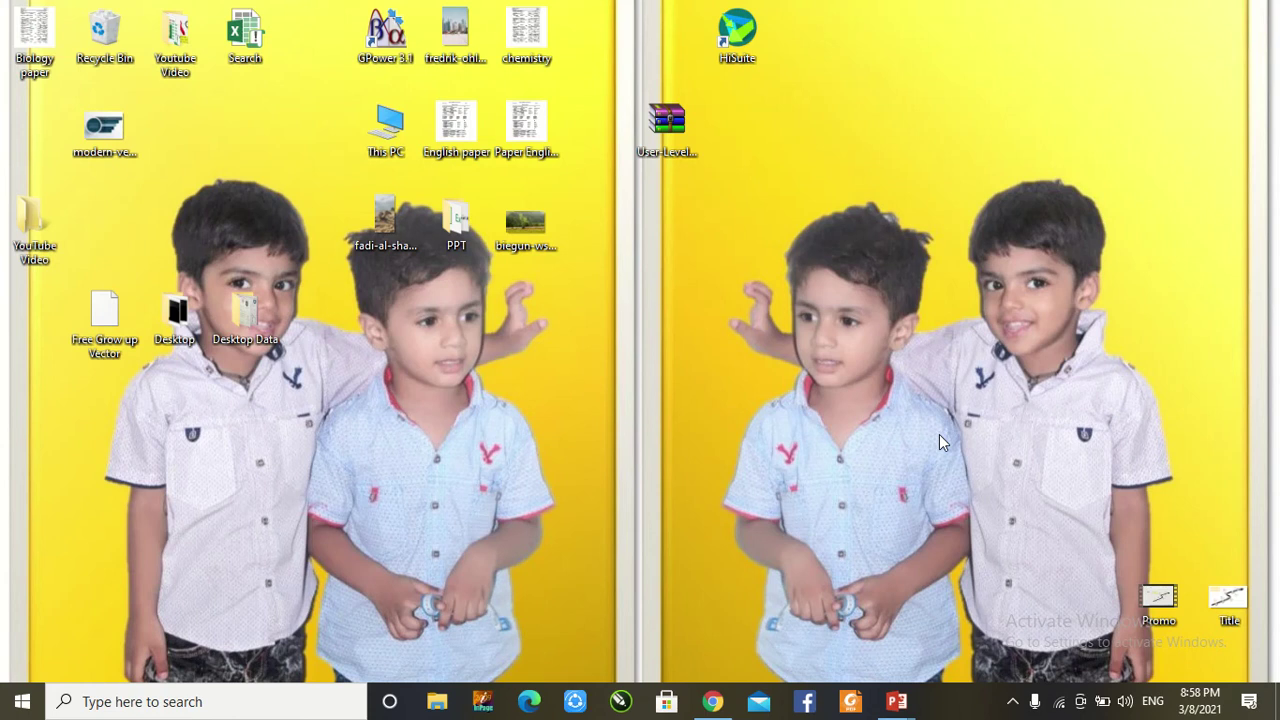
# Preview the finished Presentation1 timeline as a slide show, exit, and create blank Presentation4
pyautogui.moveTo(902, 706)
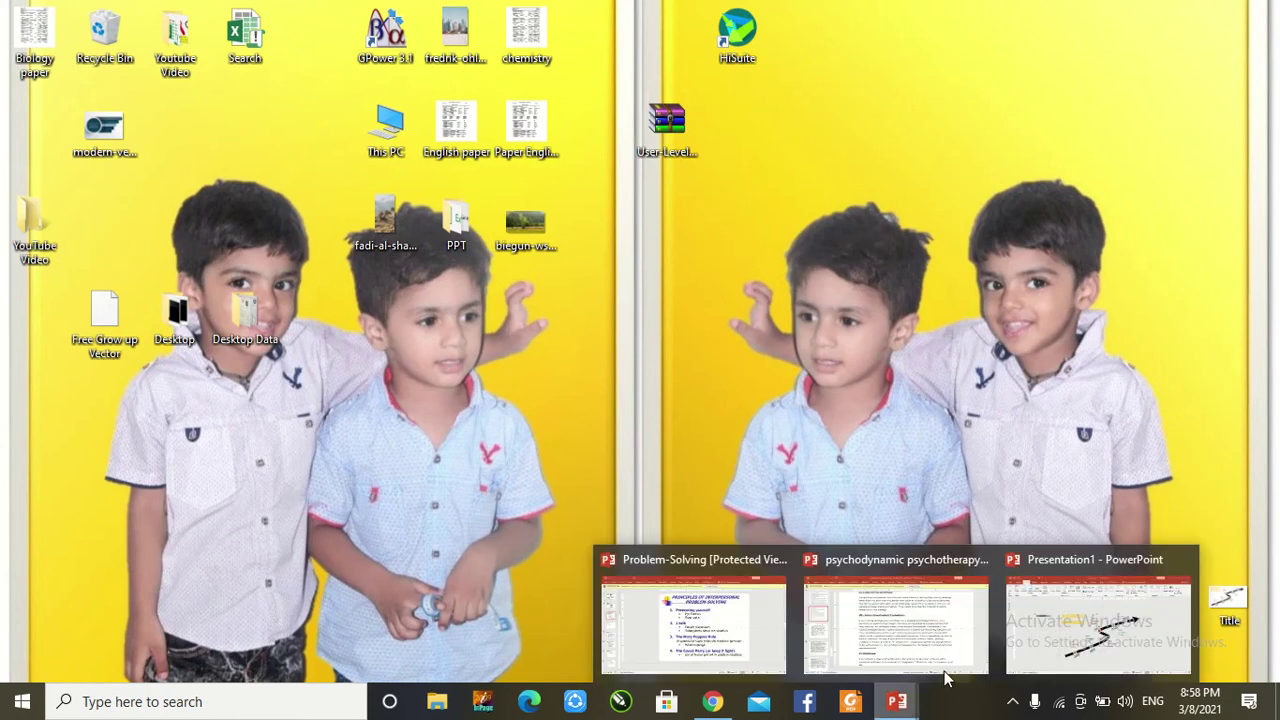
pyautogui.click(1104, 617)
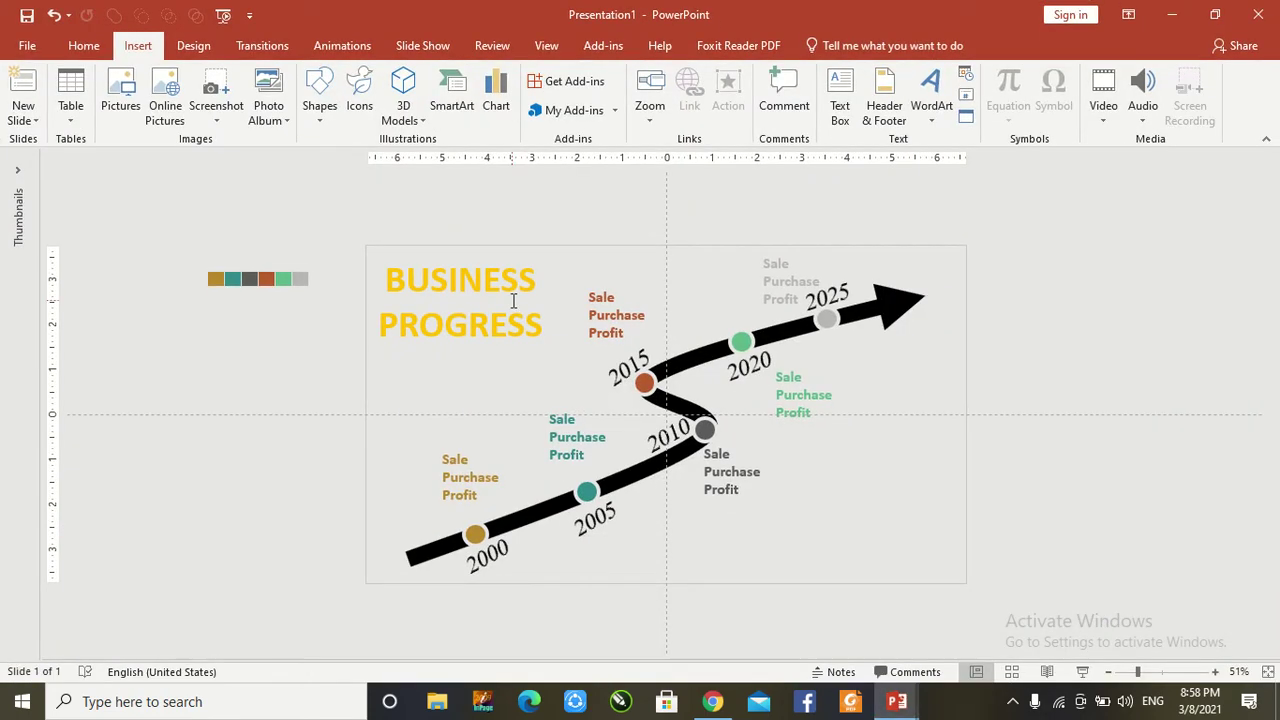
pyautogui.click(1082, 671)
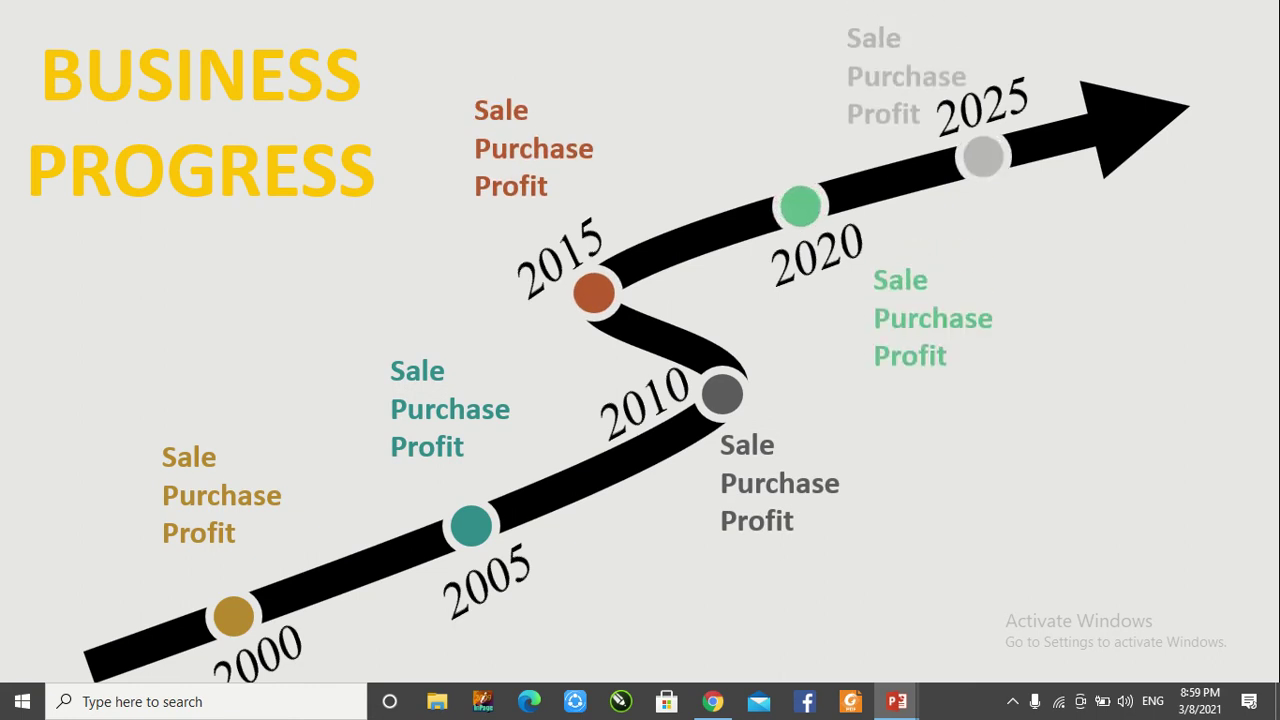
pyautogui.press('Escape')
pyautogui.hotkey('ctrl', 'n')
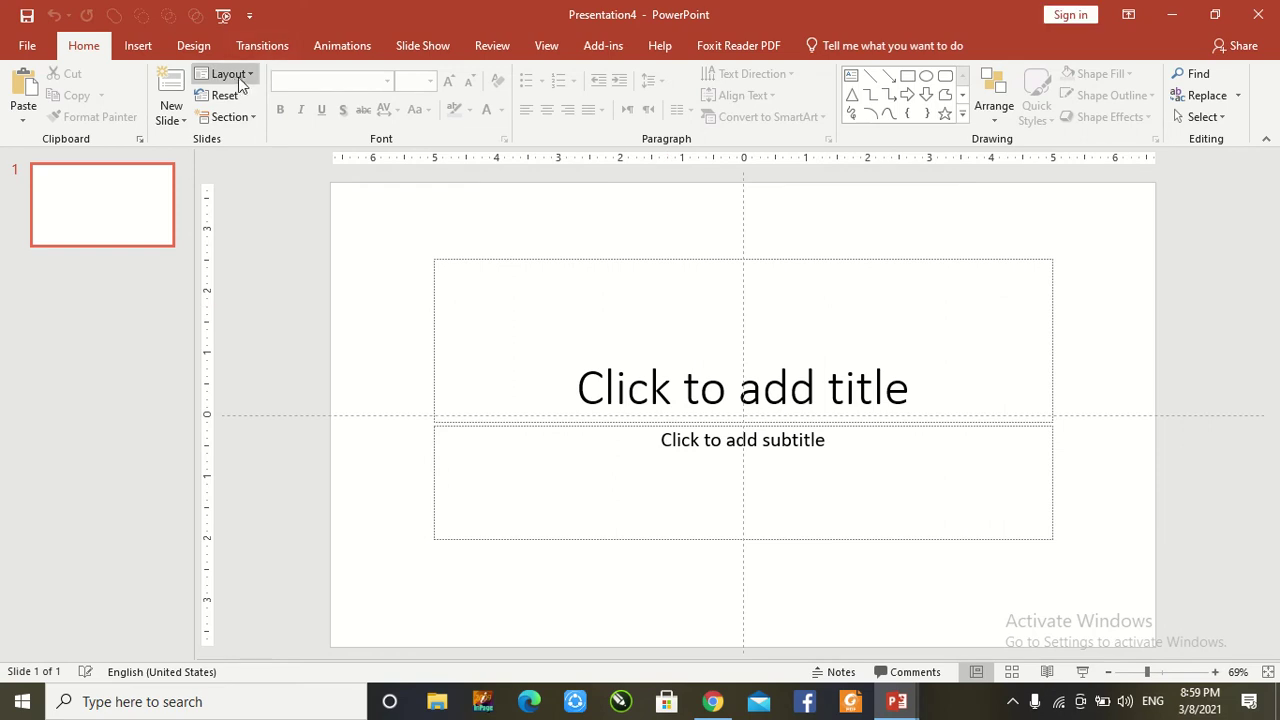
# Switch the slide to the Blank layout and fill its background with Light Gray, Background 2
pyautogui.click(238, 77)
pyautogui.click(240, 304)
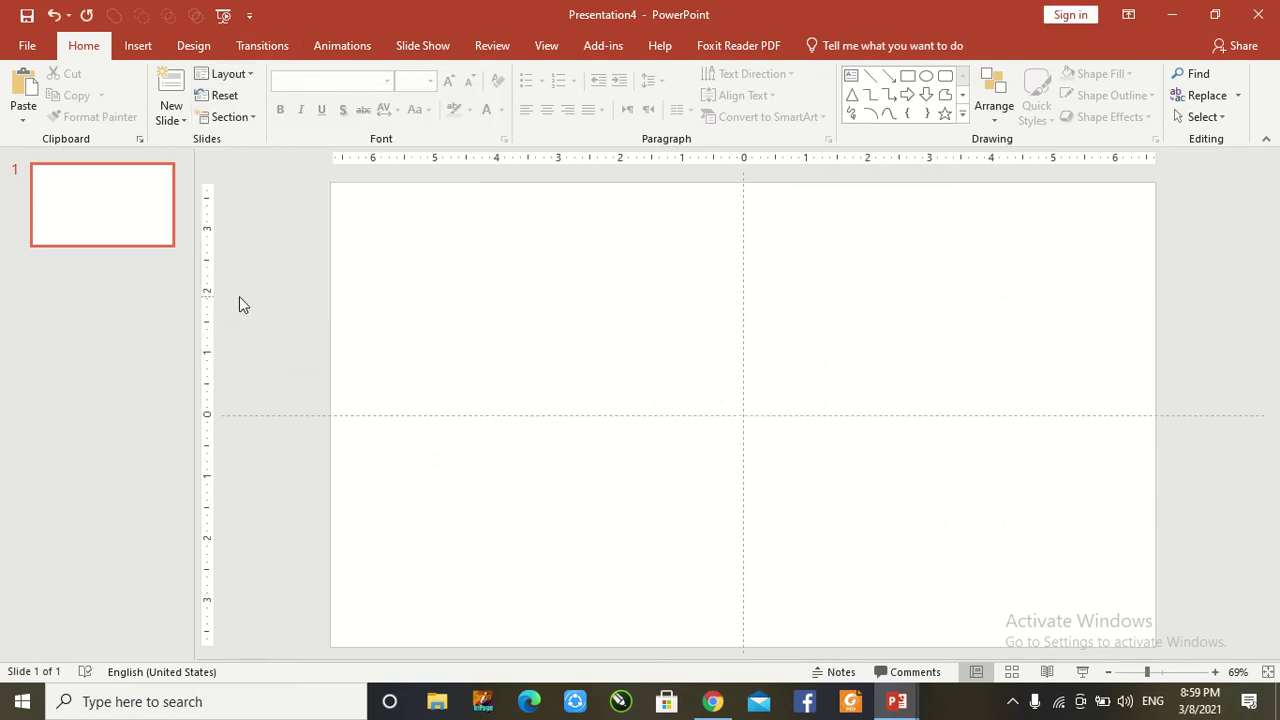
pyautogui.rightClick(594, 268)
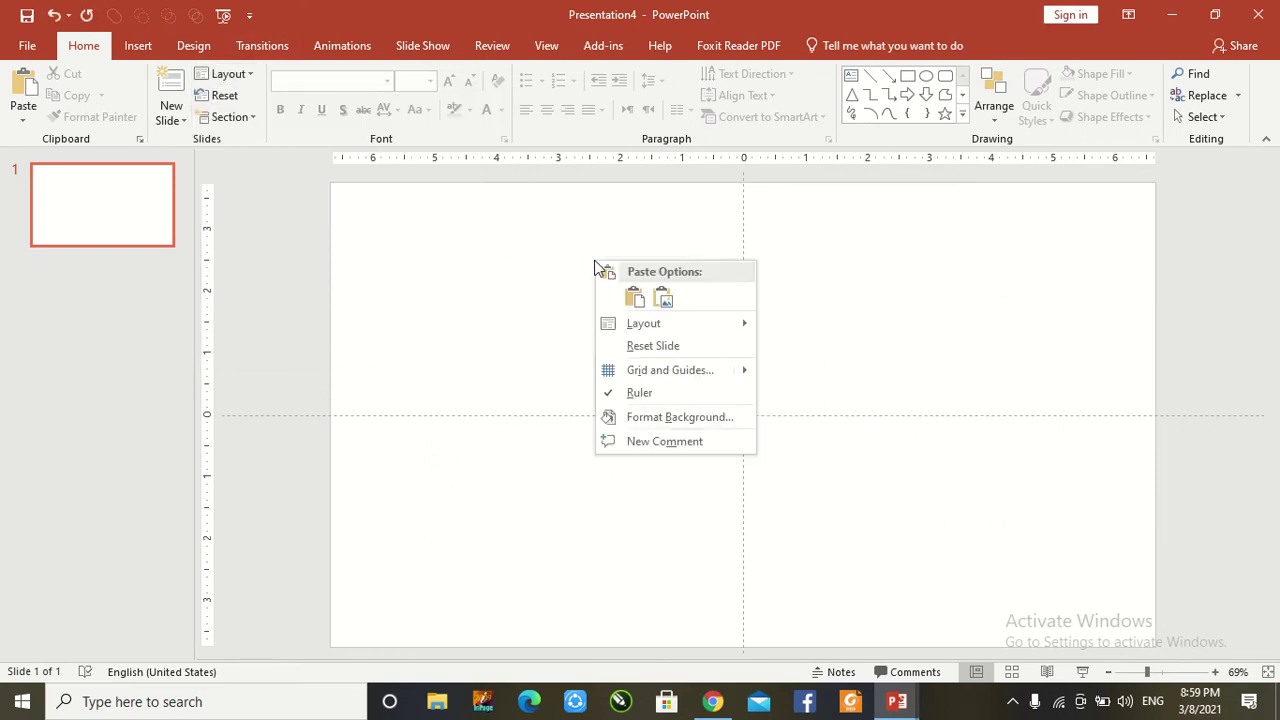
pyautogui.click(644, 416)
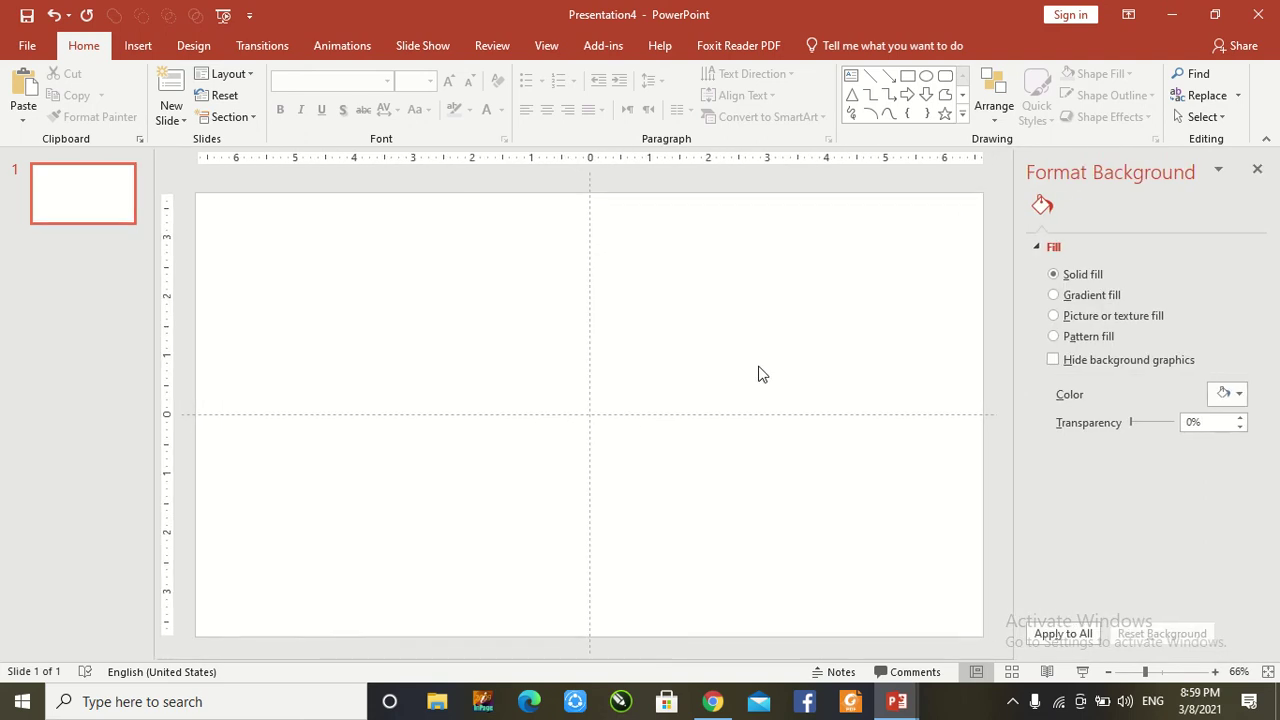
pyautogui.click(1224, 393)
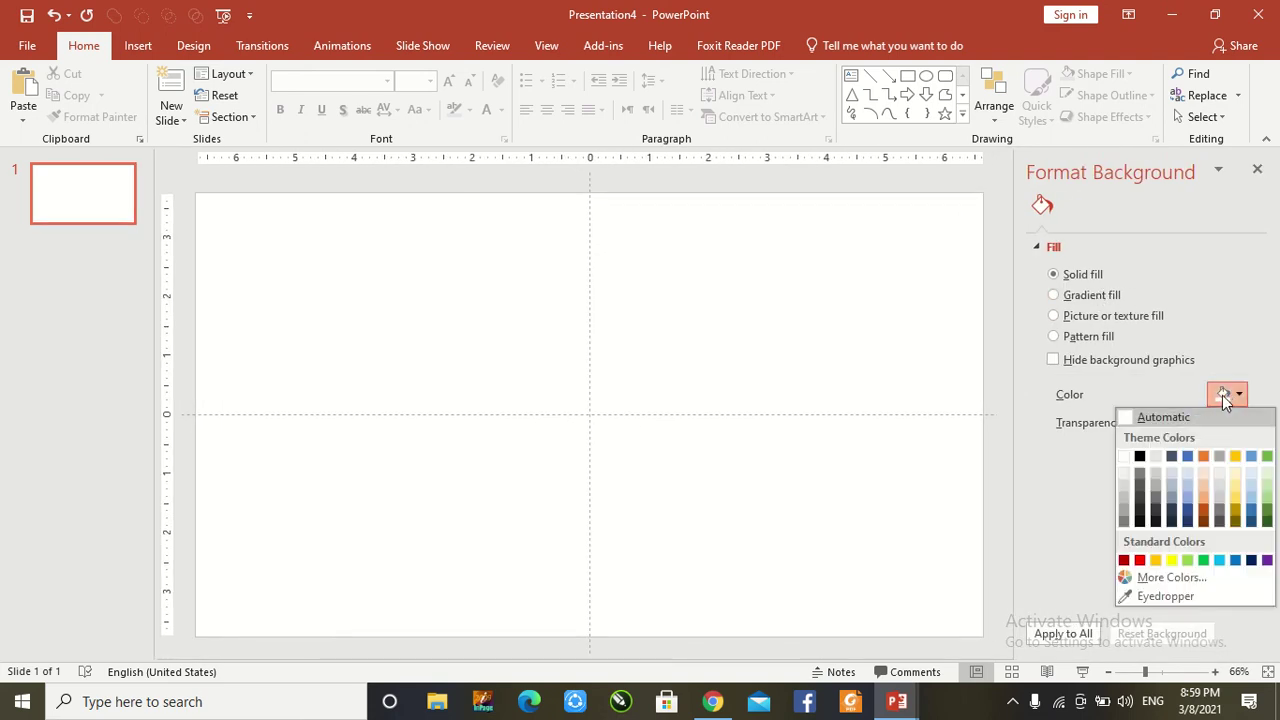
pyautogui.click(1155, 457)
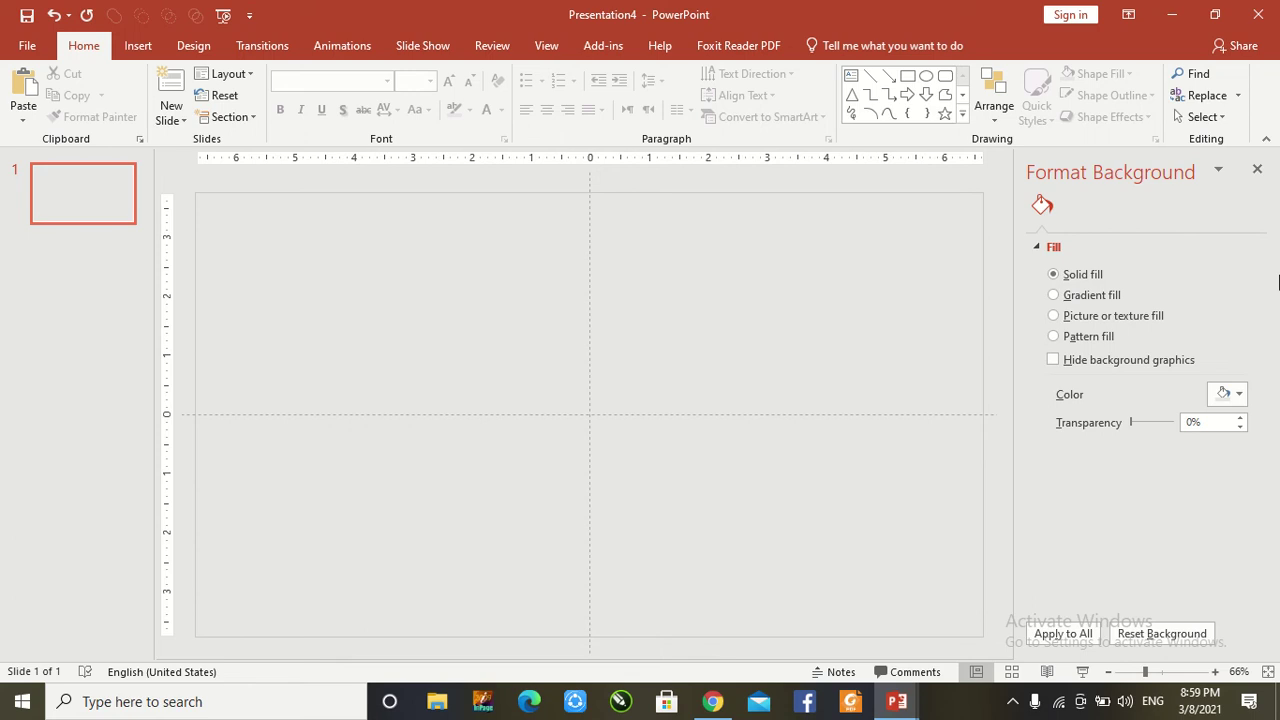
pyautogui.click(1257, 169)
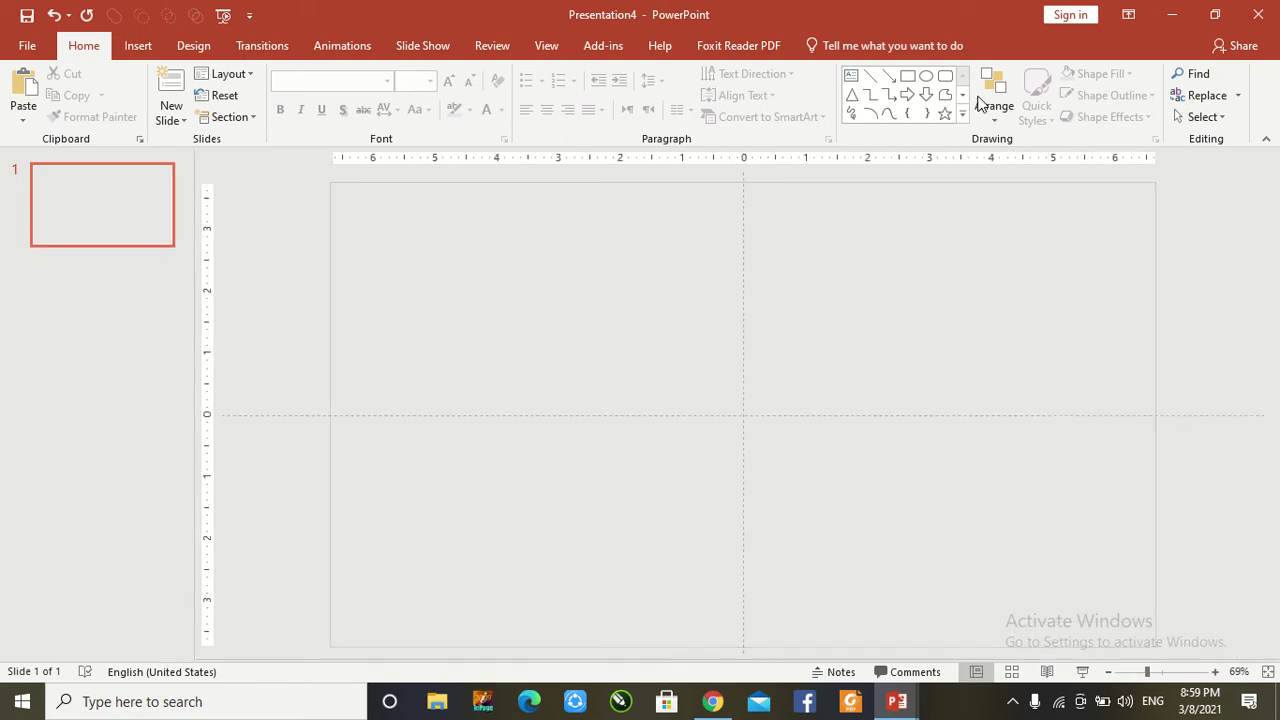
# Add a text box near the top-left reading 'Business' and 'Progress' on two lines
pyautogui.click(850, 75)
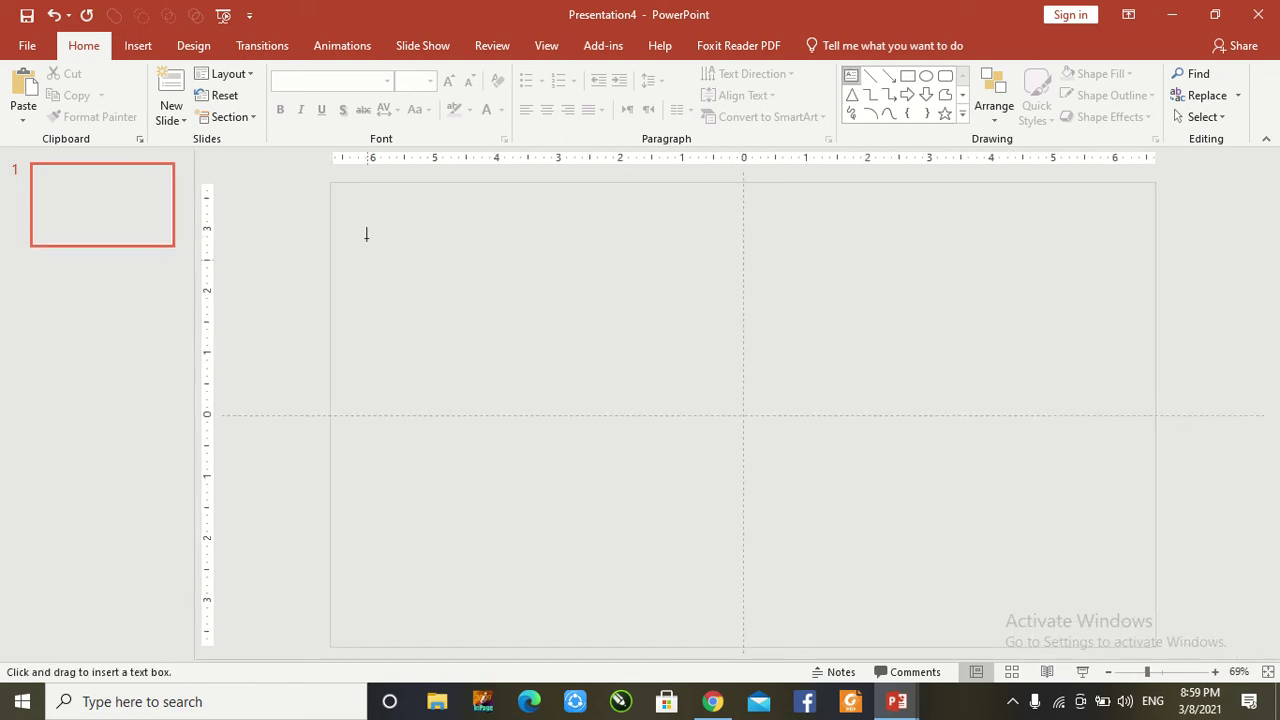
pyautogui.moveTo(362, 222); pyautogui.dragTo(690, 346)
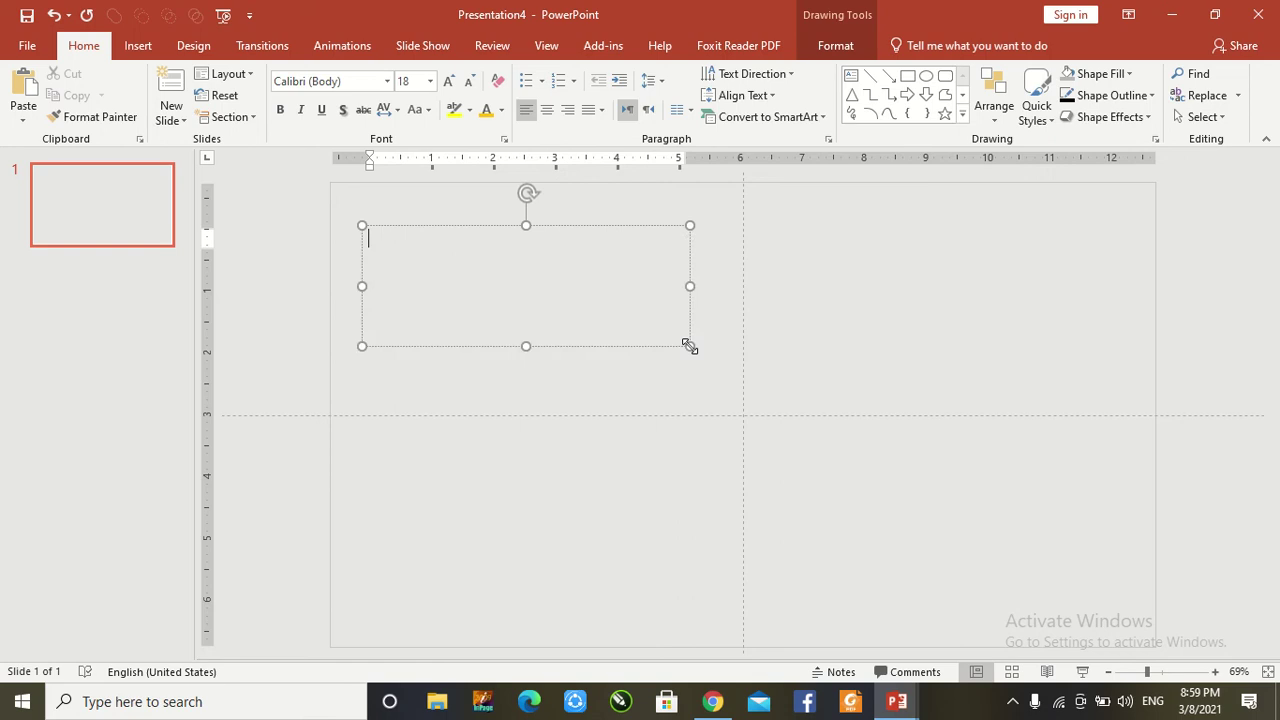
pyautogui.write('Business')
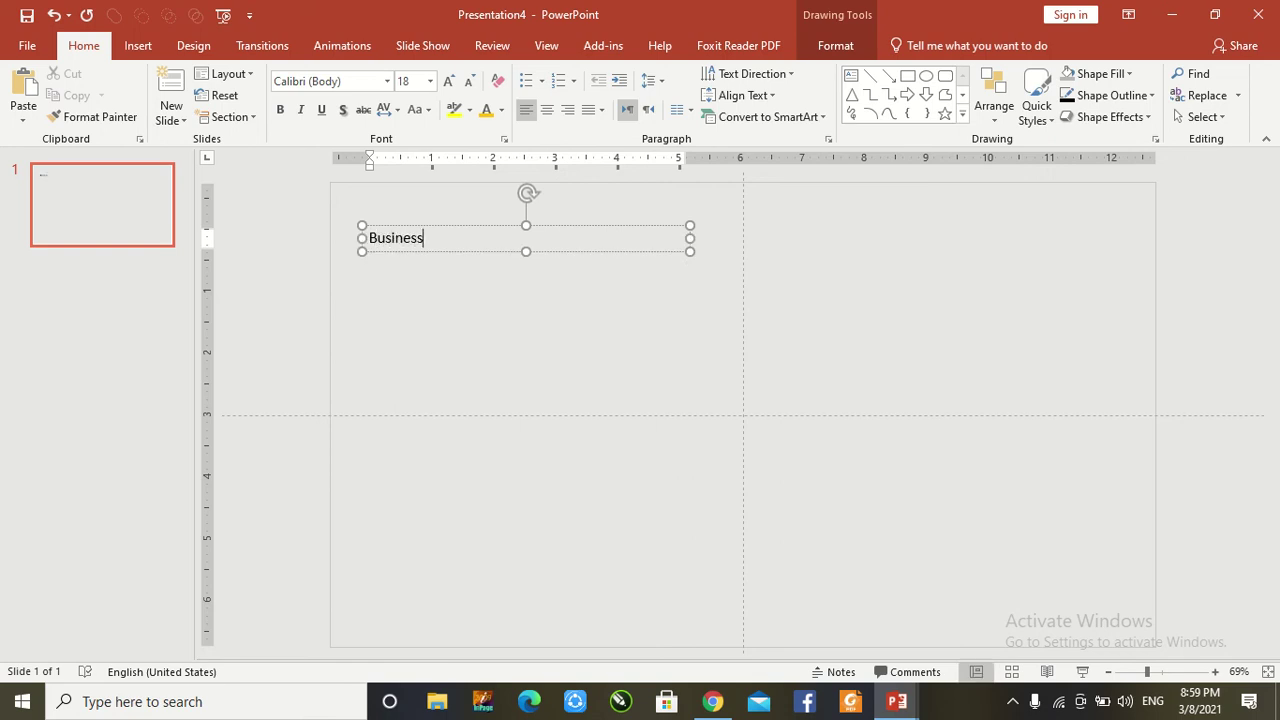
pyautogui.press('Return')
pyautogui.write('Progress')
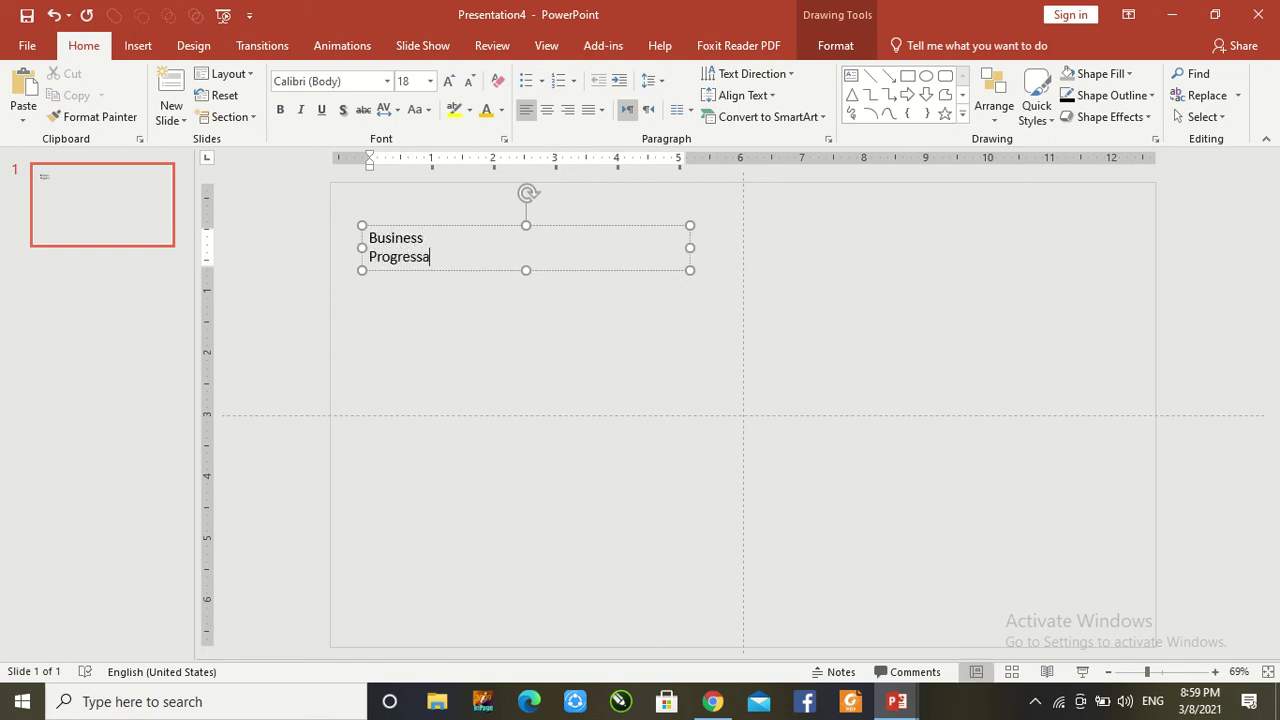
# Format the title as uppercase, centred, size 60, gold, in Tw Cen MT
pyautogui.hotkey('ctrl', 'a')
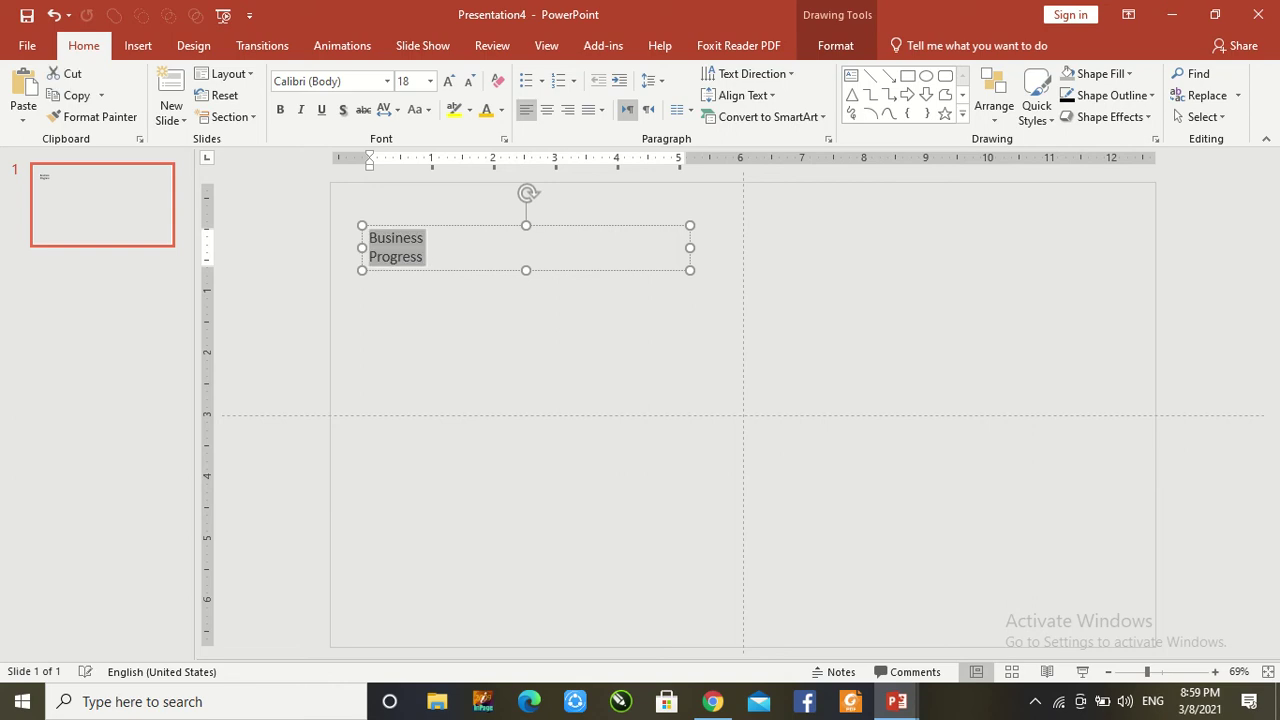
pyautogui.hotkey('shift', 'F3')
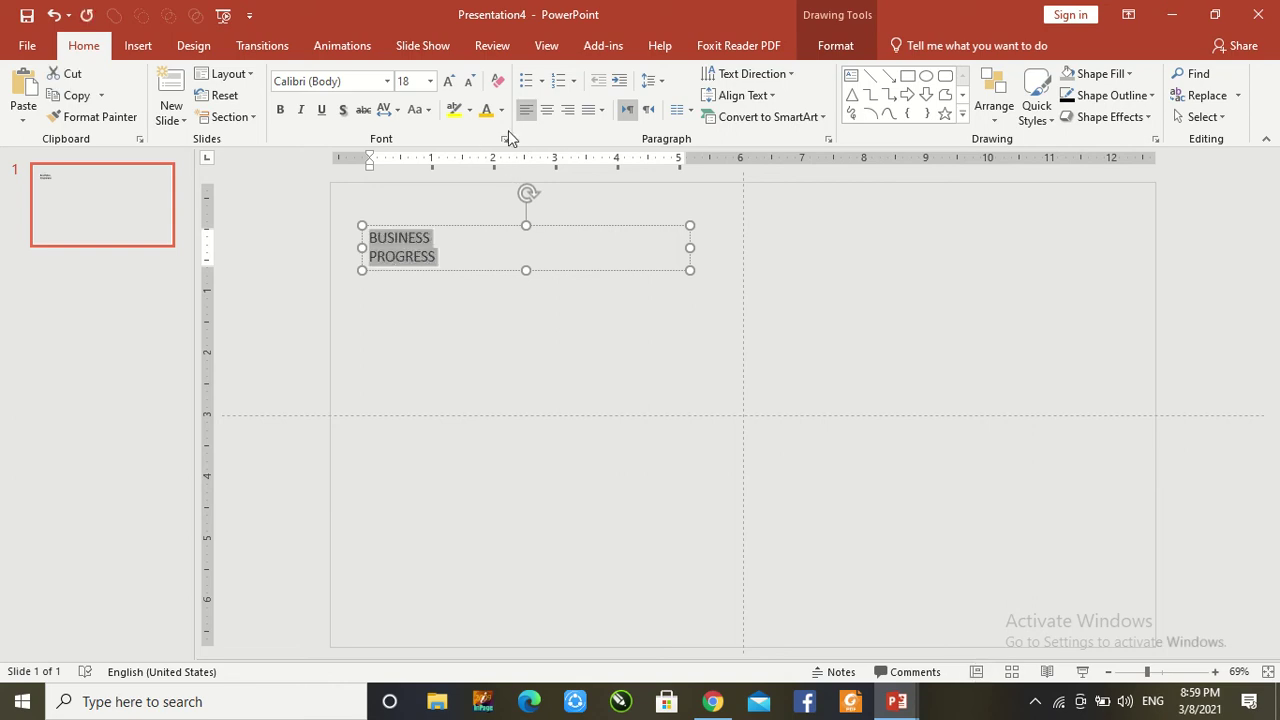
pyautogui.click(543, 114)
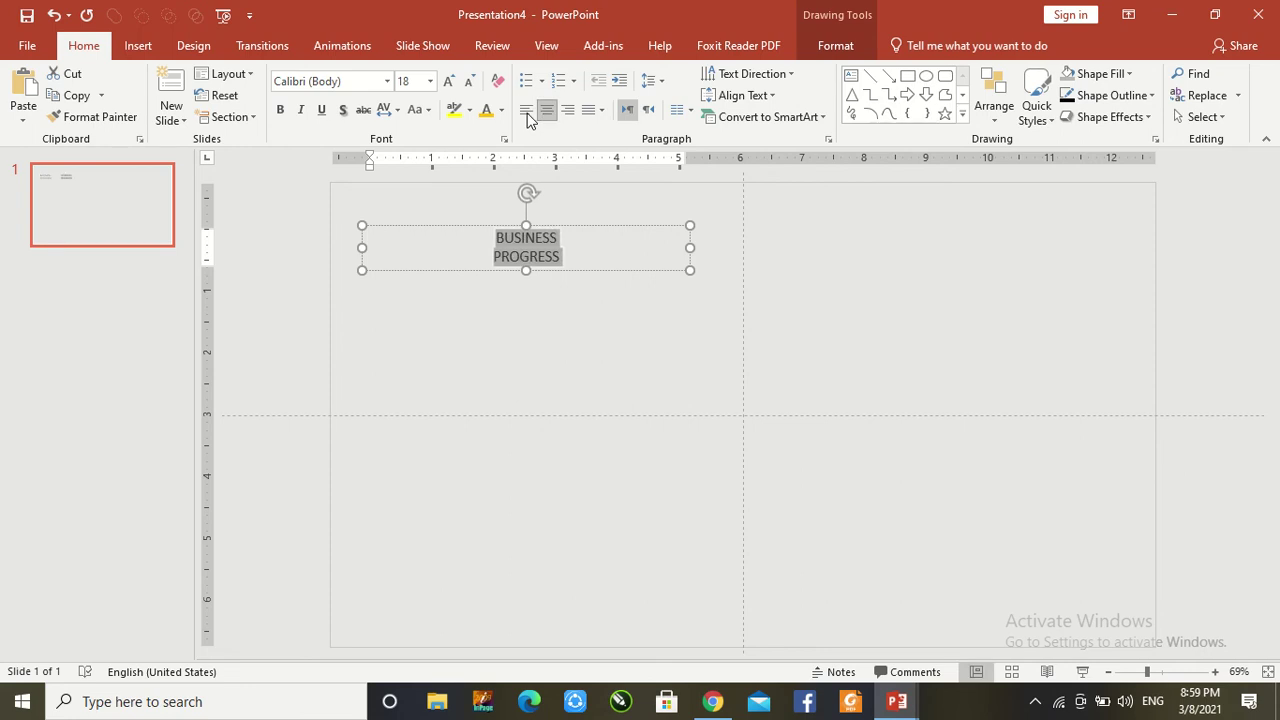
pyautogui.click(430, 82)
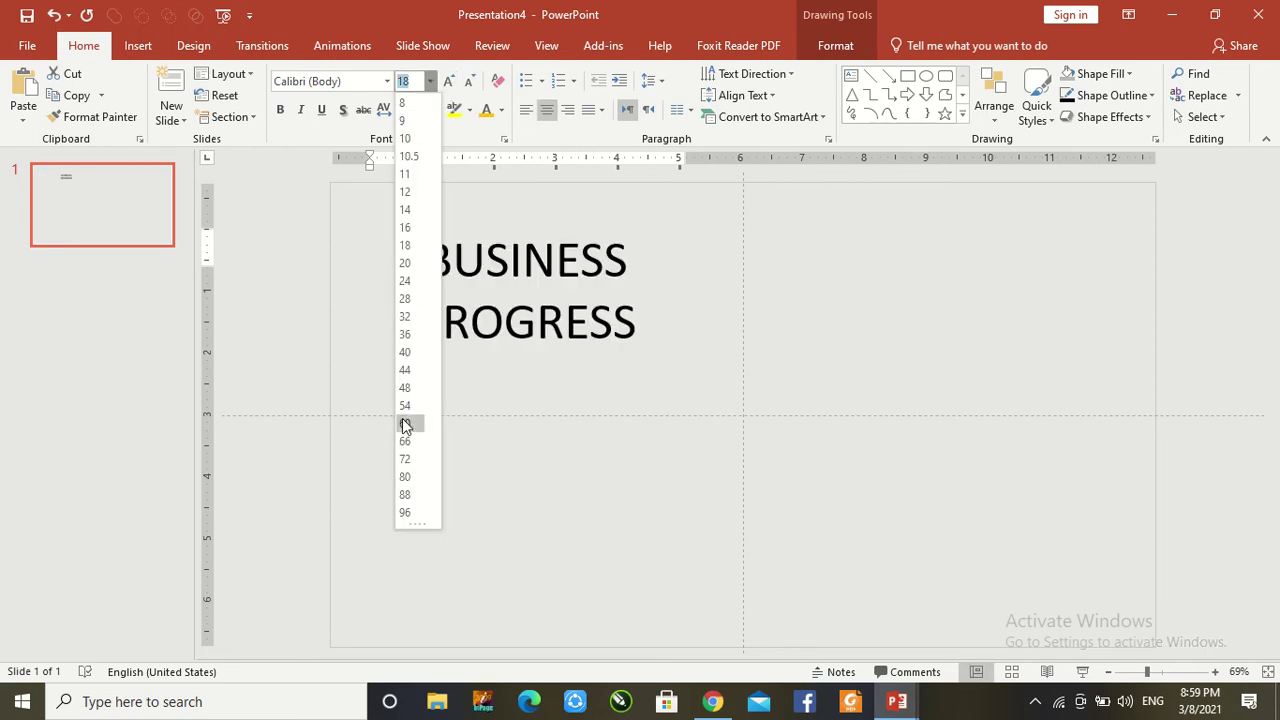
pyautogui.click(405, 424)
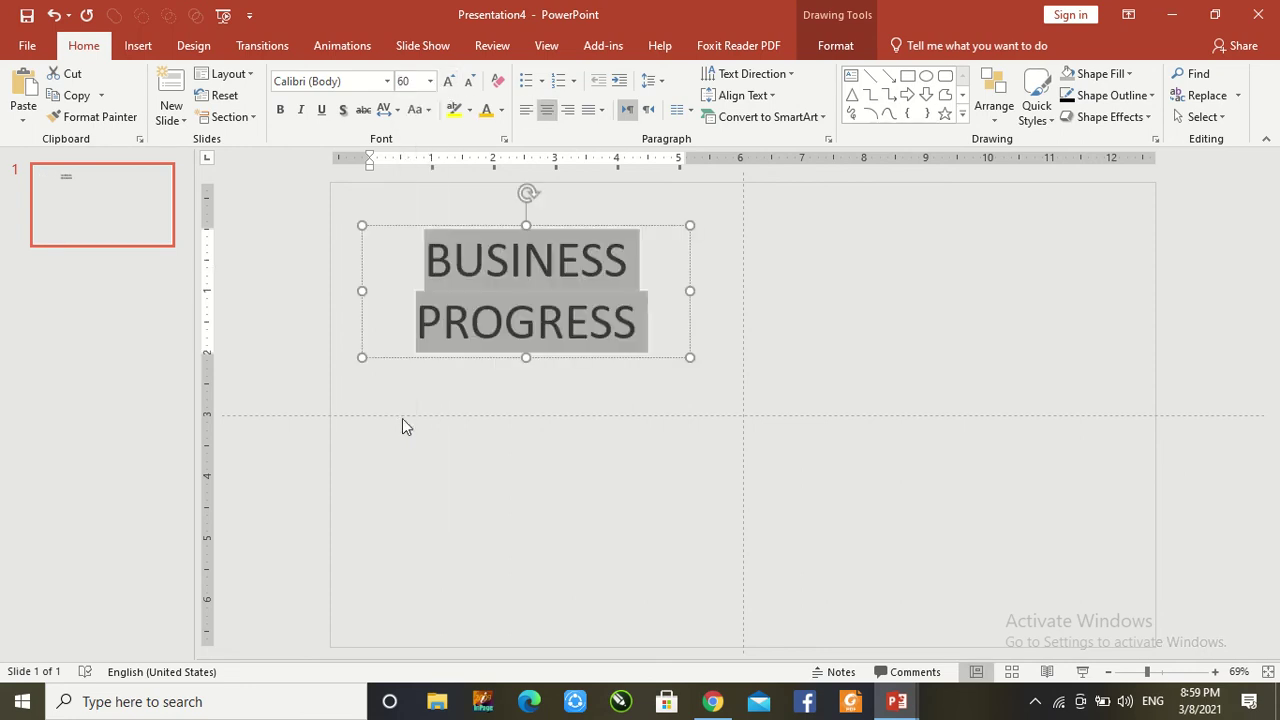
pyautogui.click(503, 113)
pyautogui.click(516, 257)
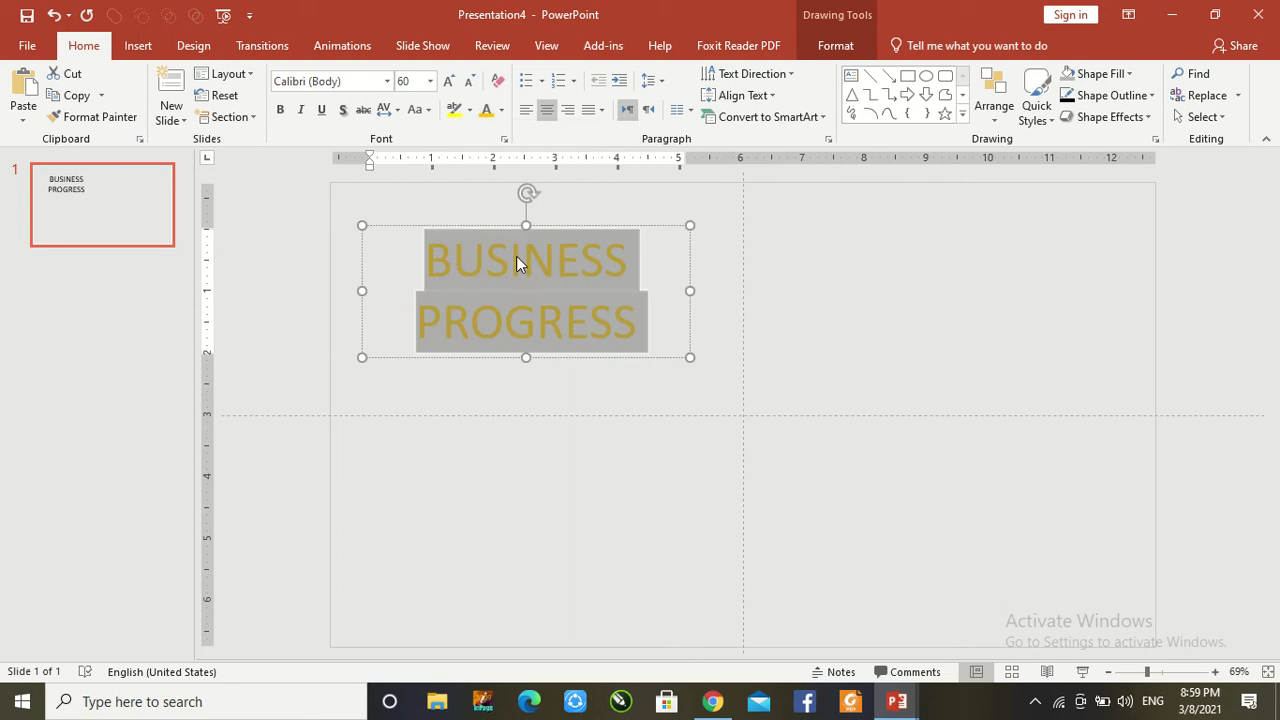
pyautogui.click(354, 79)
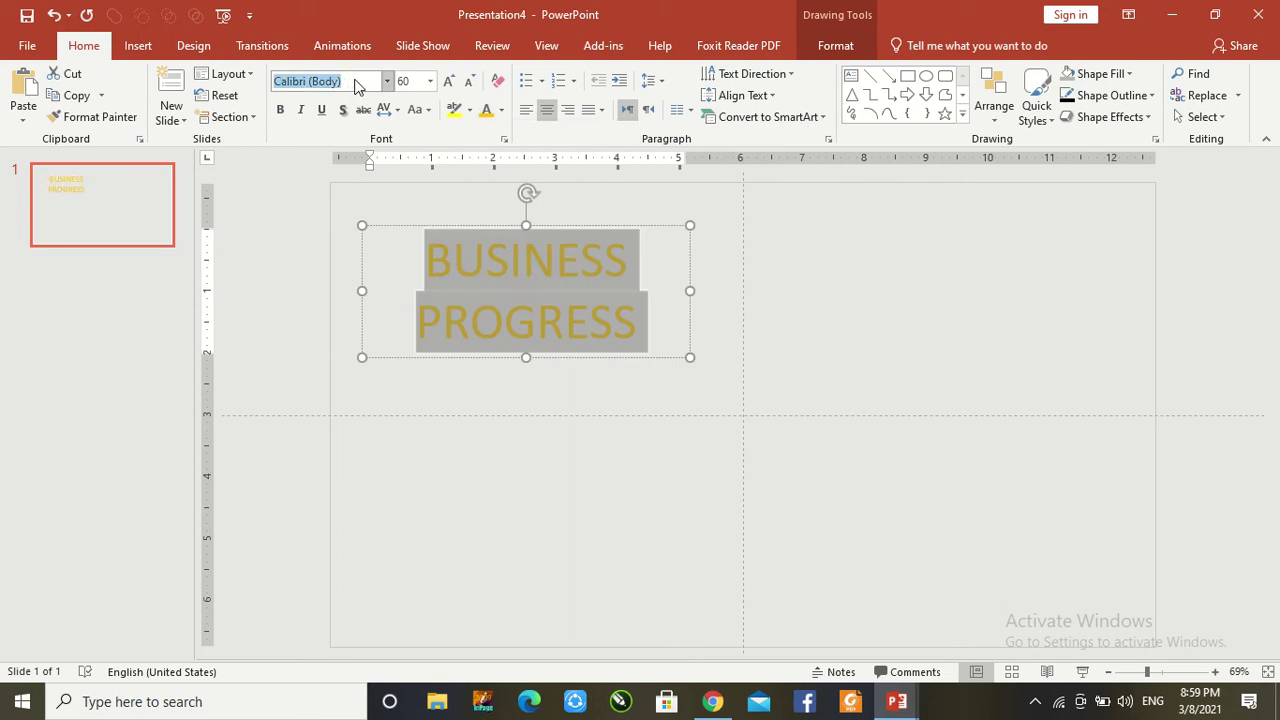
pyautogui.write('Tw Cen MT')
pyautogui.press('Return')
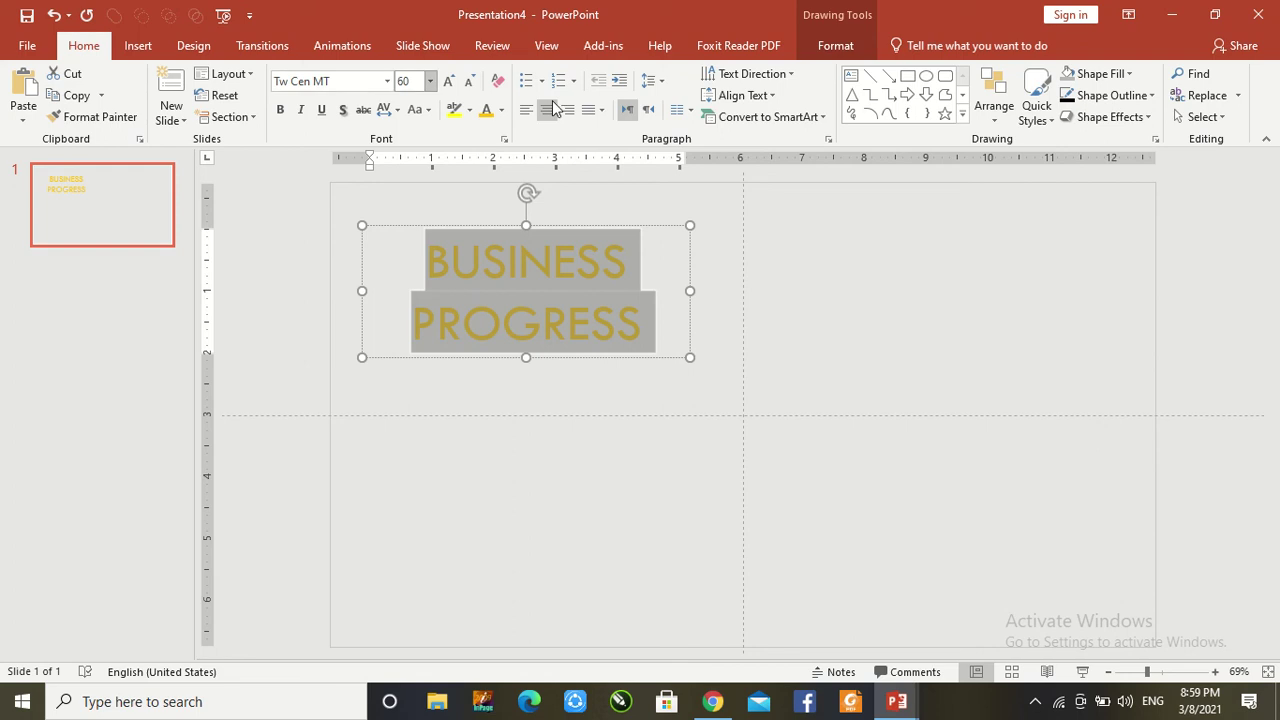
# Move the BUSINESS PROGRESS title further toward the slide's upper-left
pyautogui.click(726, 240)
pyautogui.click(580, 236)
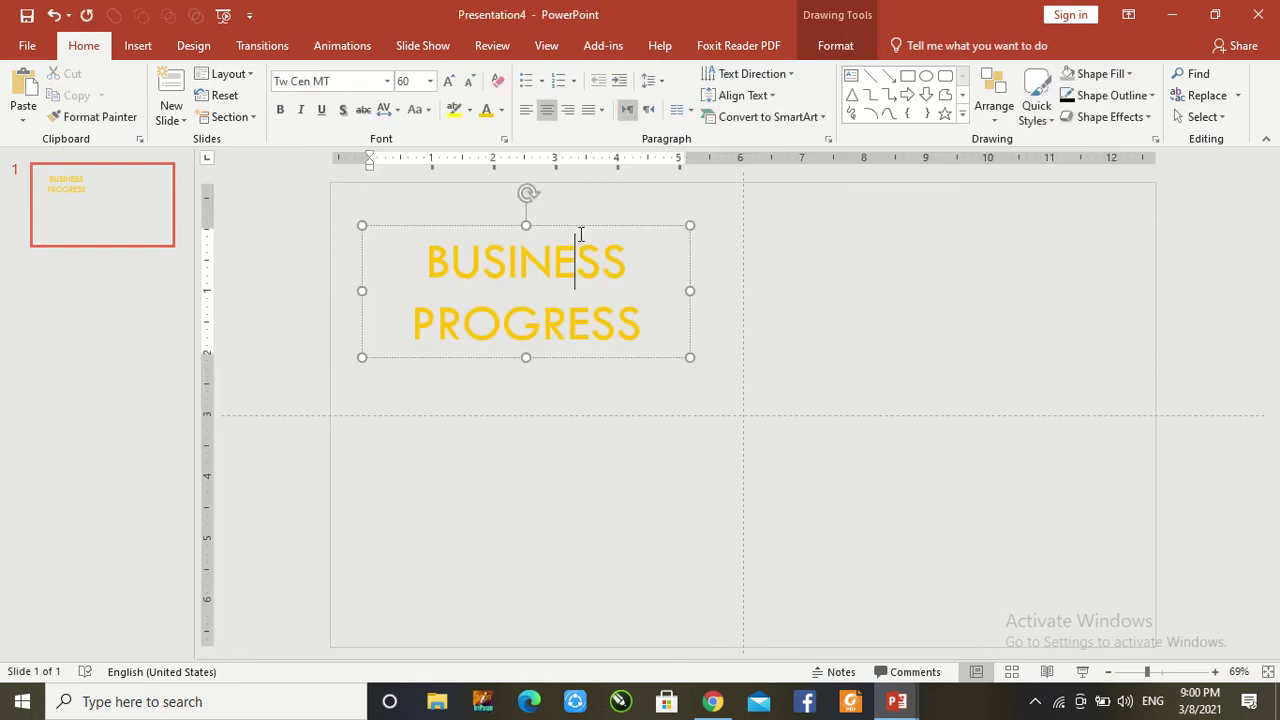
pyautogui.moveTo(580, 226); pyautogui.dragTo(547, 192)
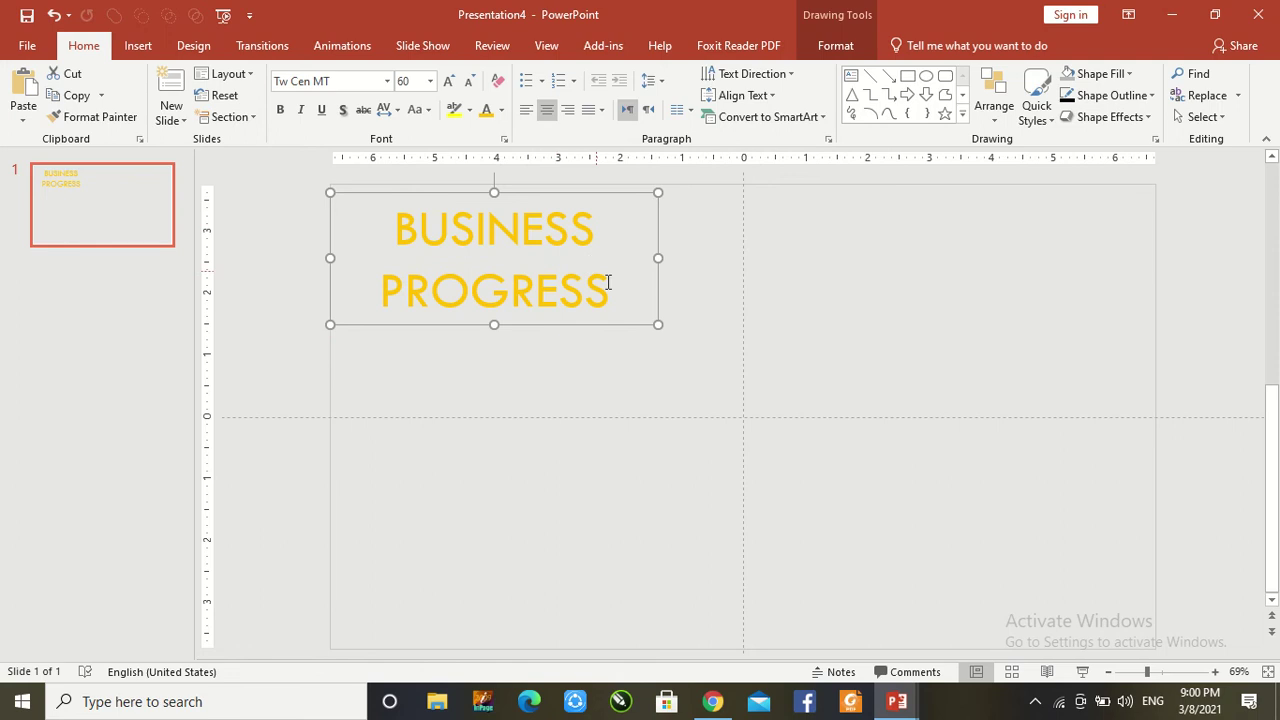
# Give the BUSINESS PROGRESS title a Basic Zoom entrance animation from the full entrance effects list
pyautogui.click(325, 46)
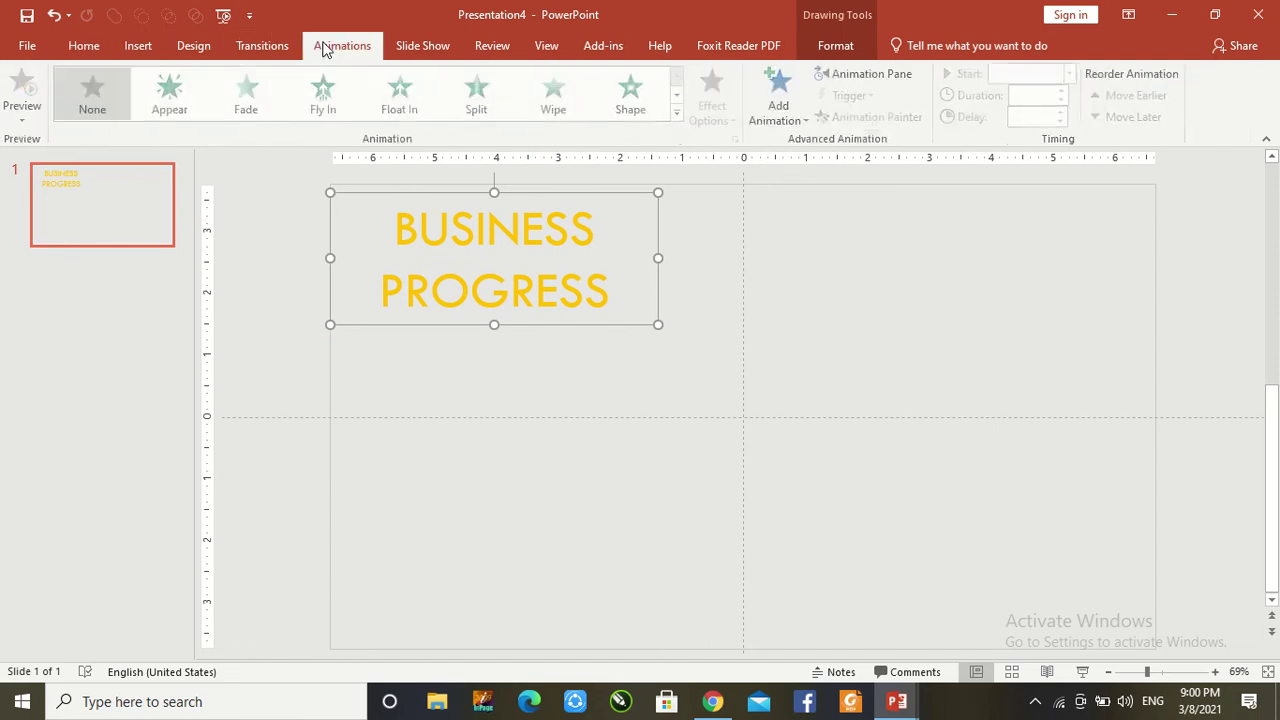
pyautogui.click(779, 118)
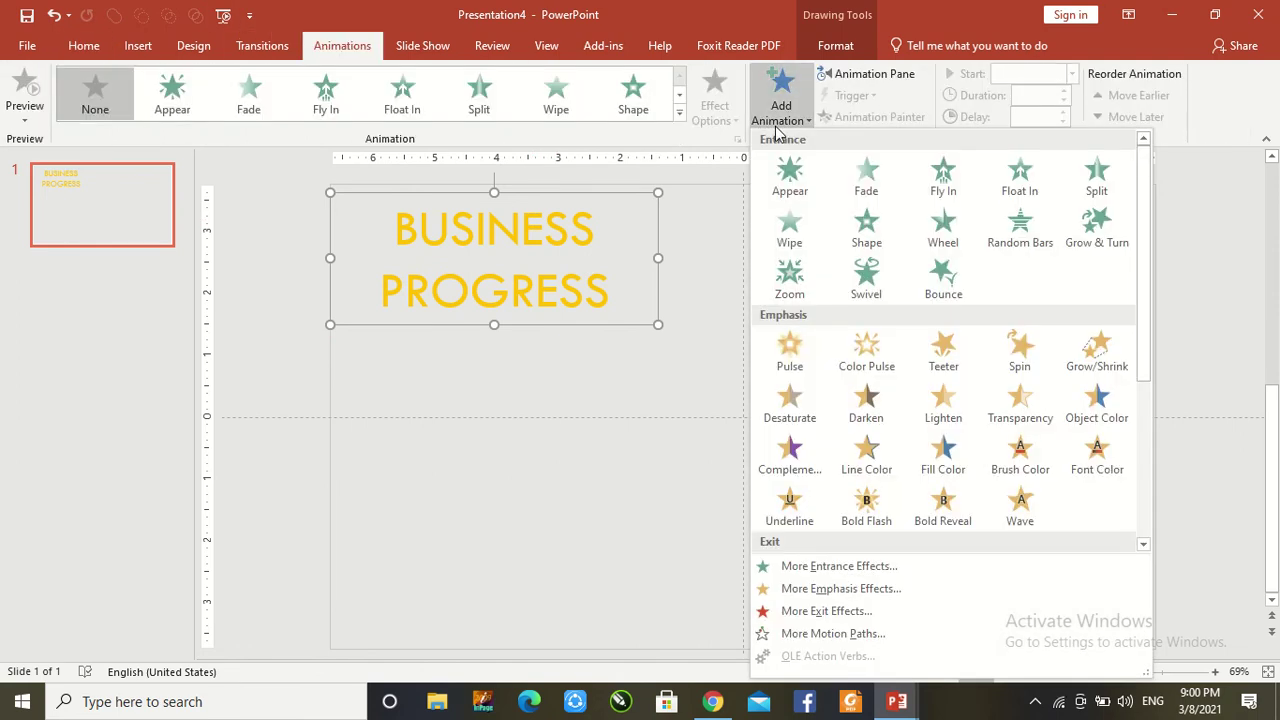
pyautogui.click(834, 568)
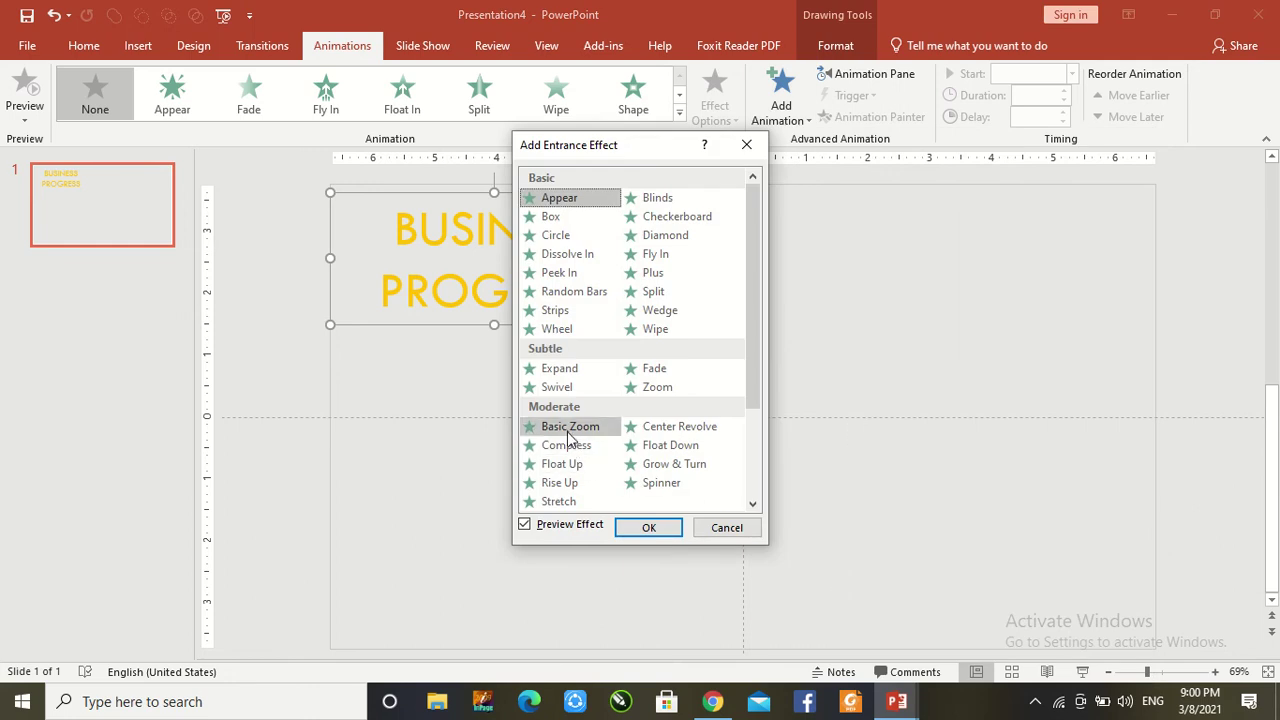
pyautogui.click(569, 431)
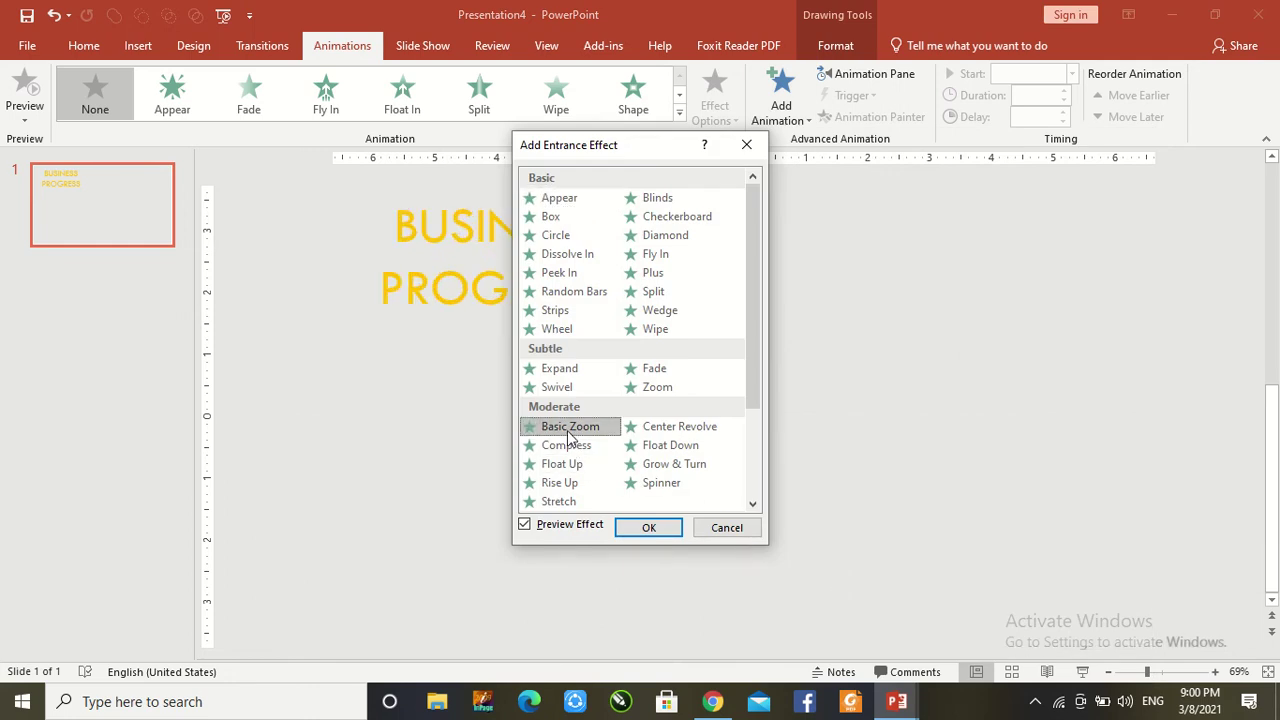
pyautogui.click(669, 533)
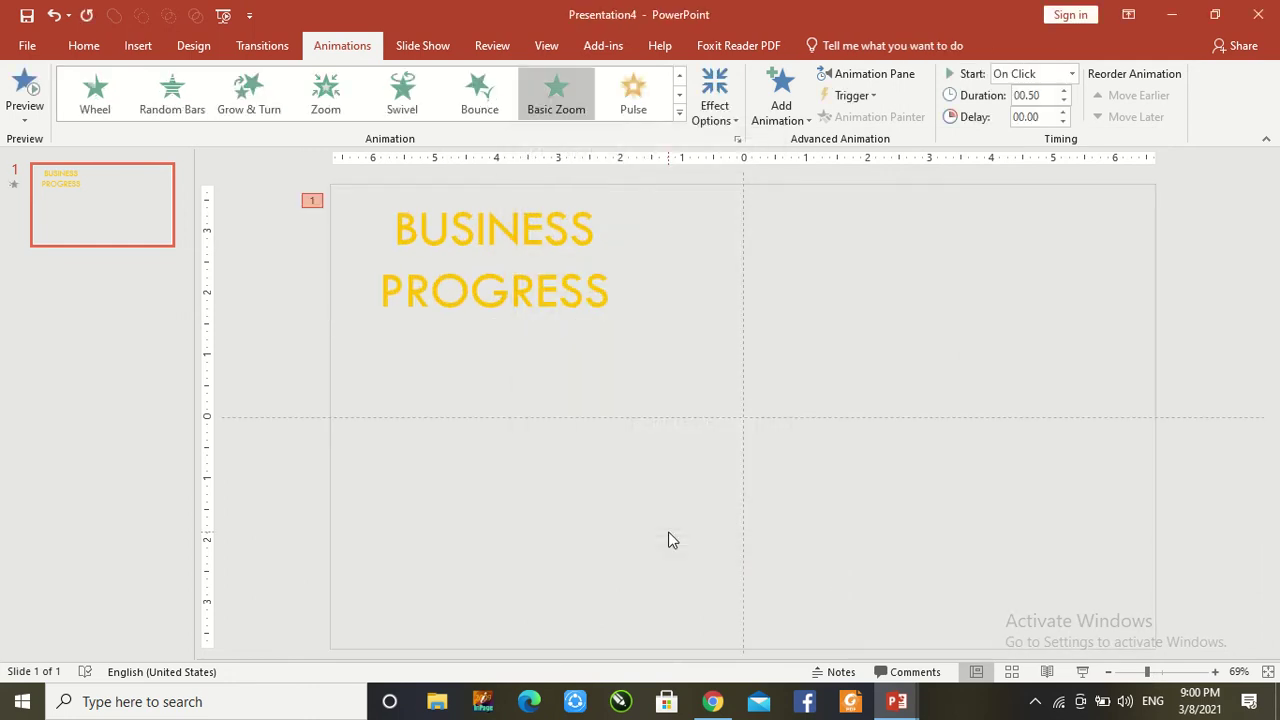
pyautogui.click(822, 274)
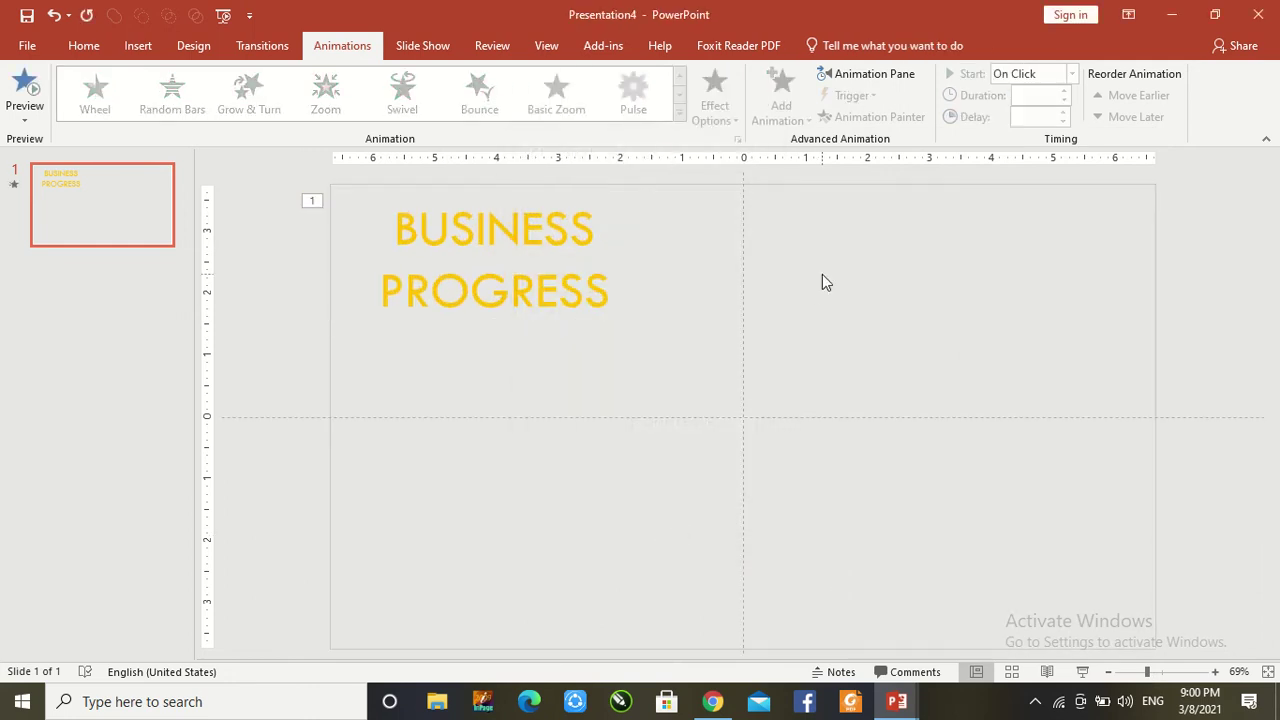
pyautogui.click(85, 48)
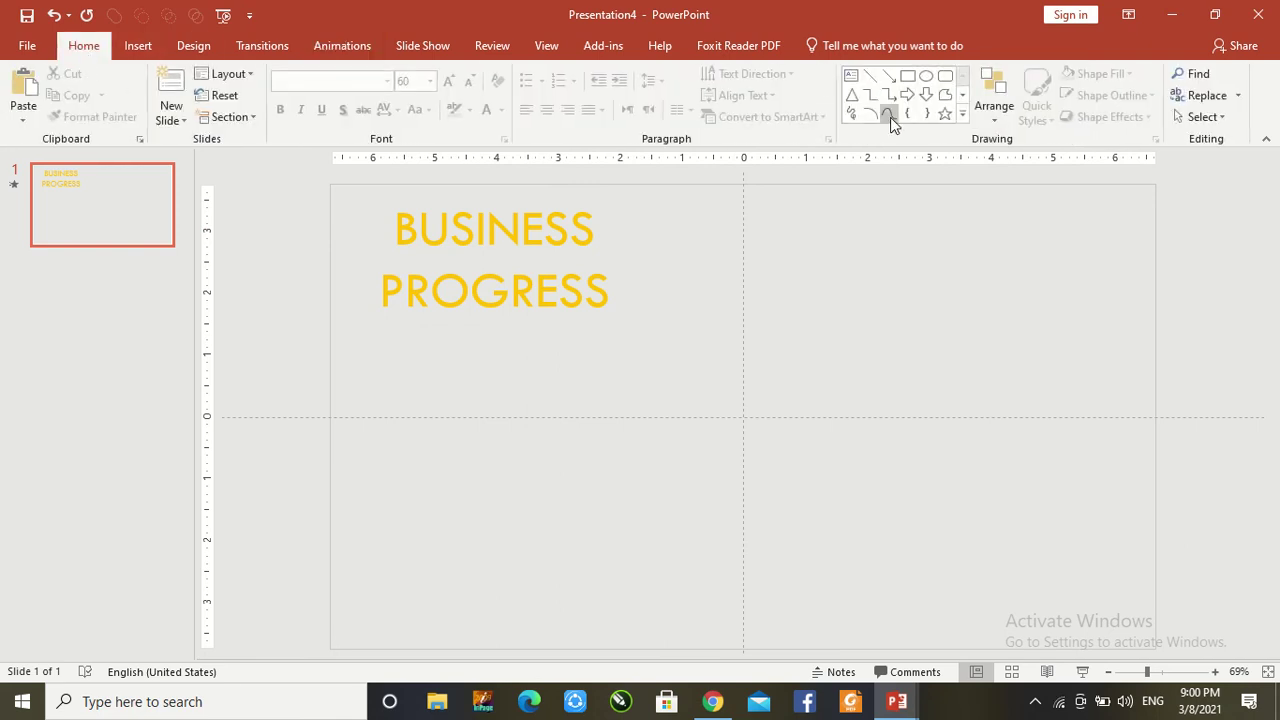
# Draw an S-bend Curve from the slide's upper right to lower left, then nudge it up-right
pyautogui.click(890, 117)
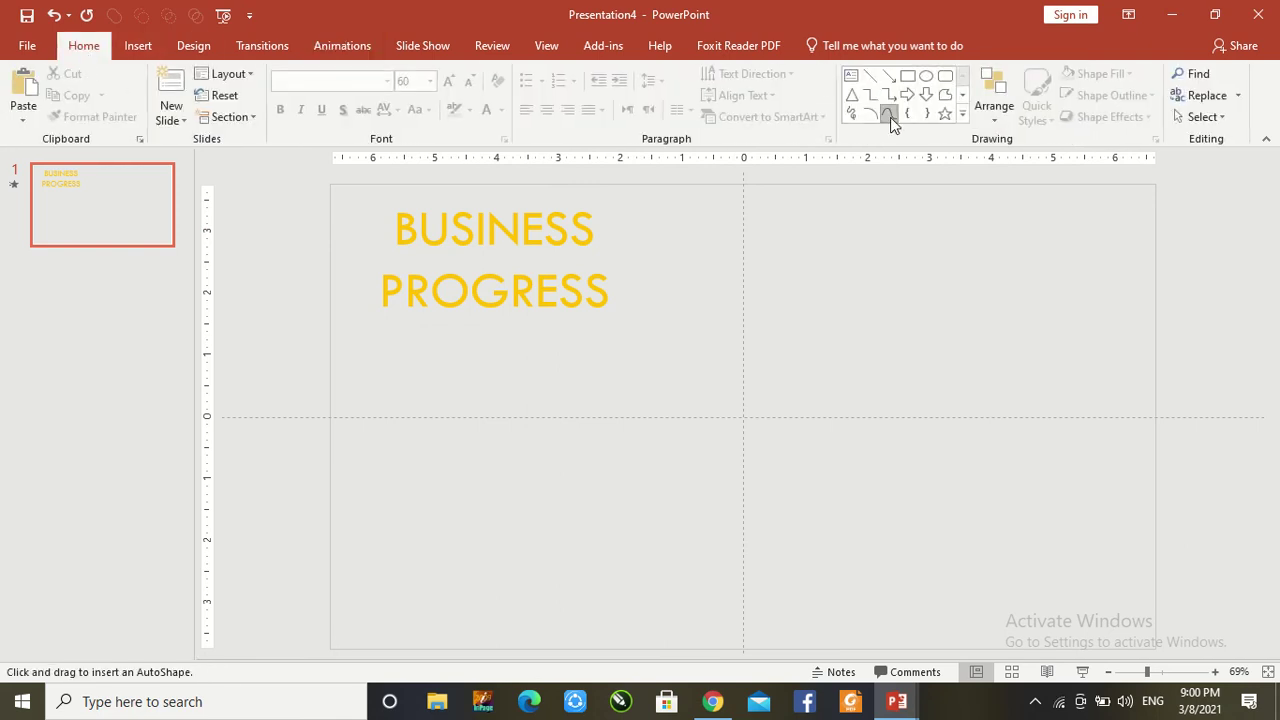
pyautogui.click(1068, 246)
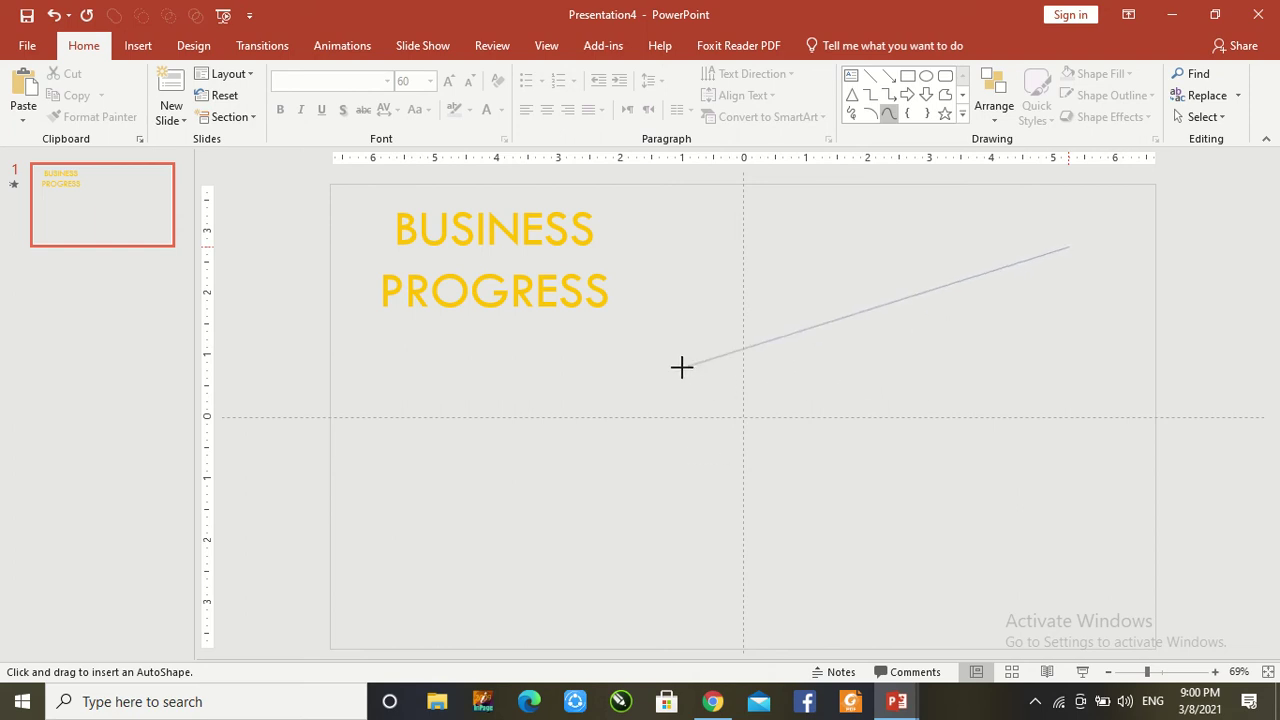
pyautogui.click(668, 388)
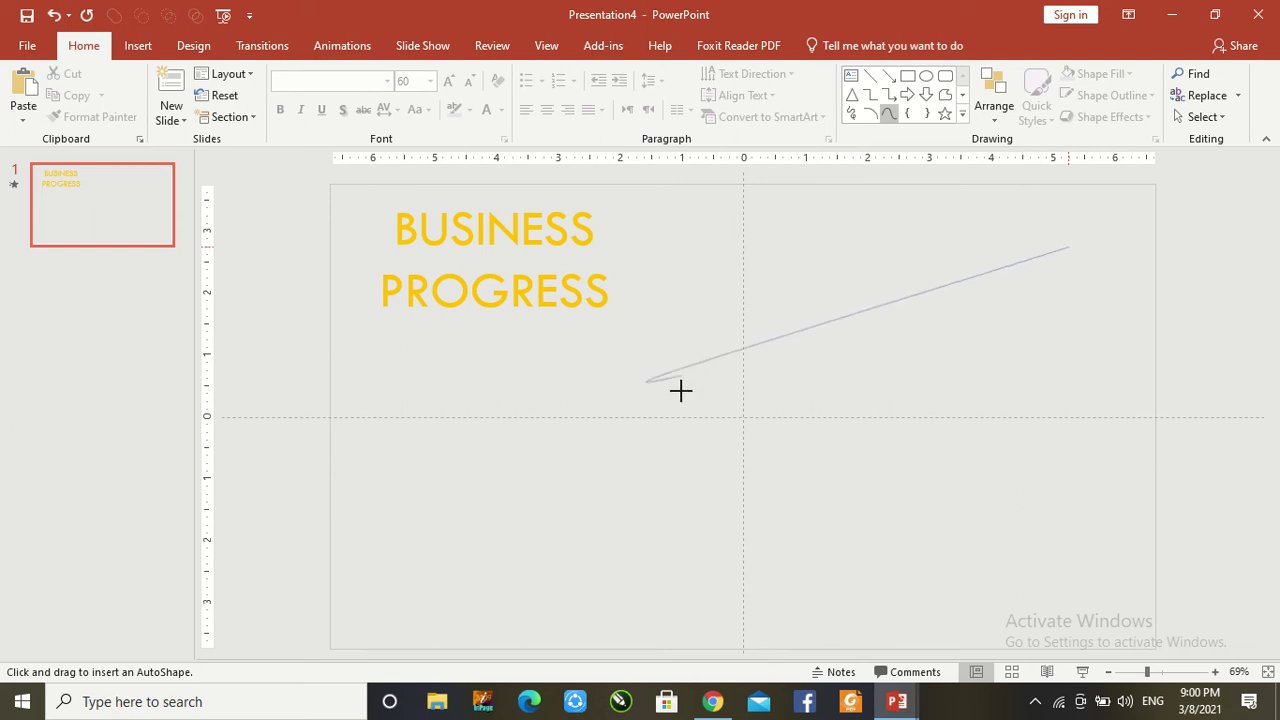
pyautogui.click(755, 455)
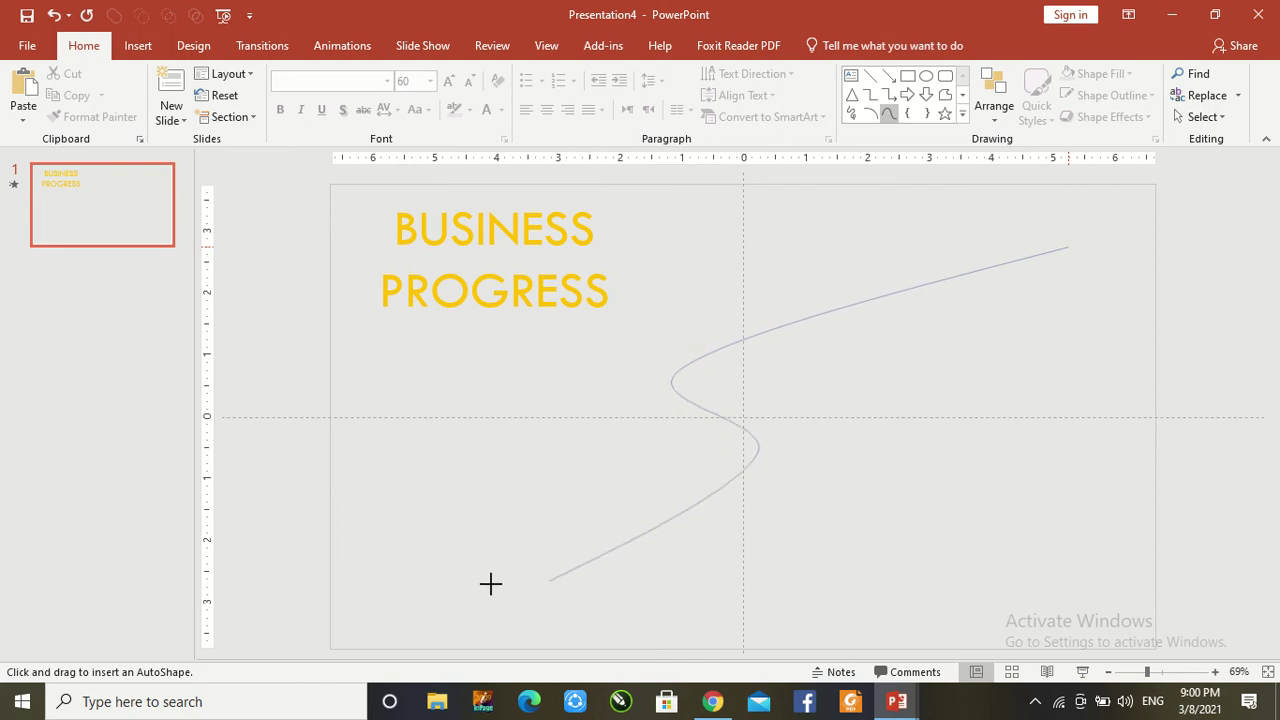
pyautogui.doubleClick(362, 635)
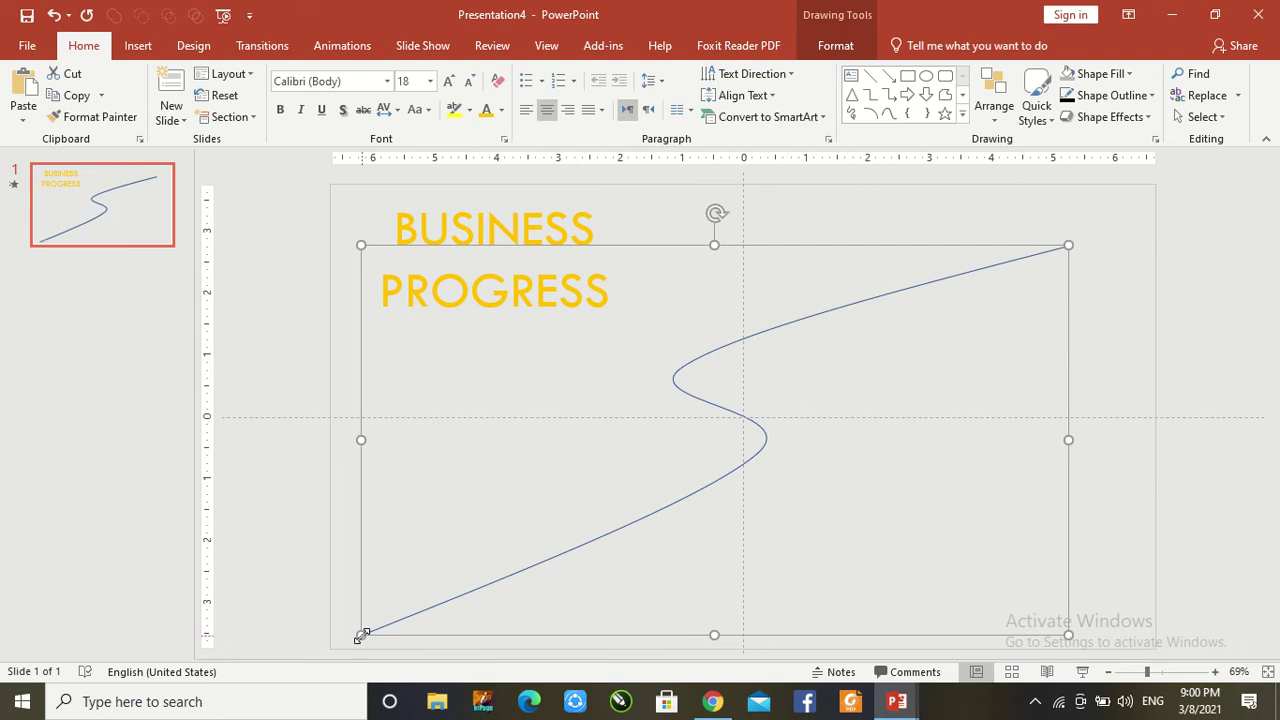
pyautogui.press('Up')
pyautogui.press('Up')
pyautogui.press('Up')
pyautogui.press('Right')
pyautogui.press('Right')
pyautogui.press('Right')
pyautogui.press('Right')
pyautogui.press('Right')
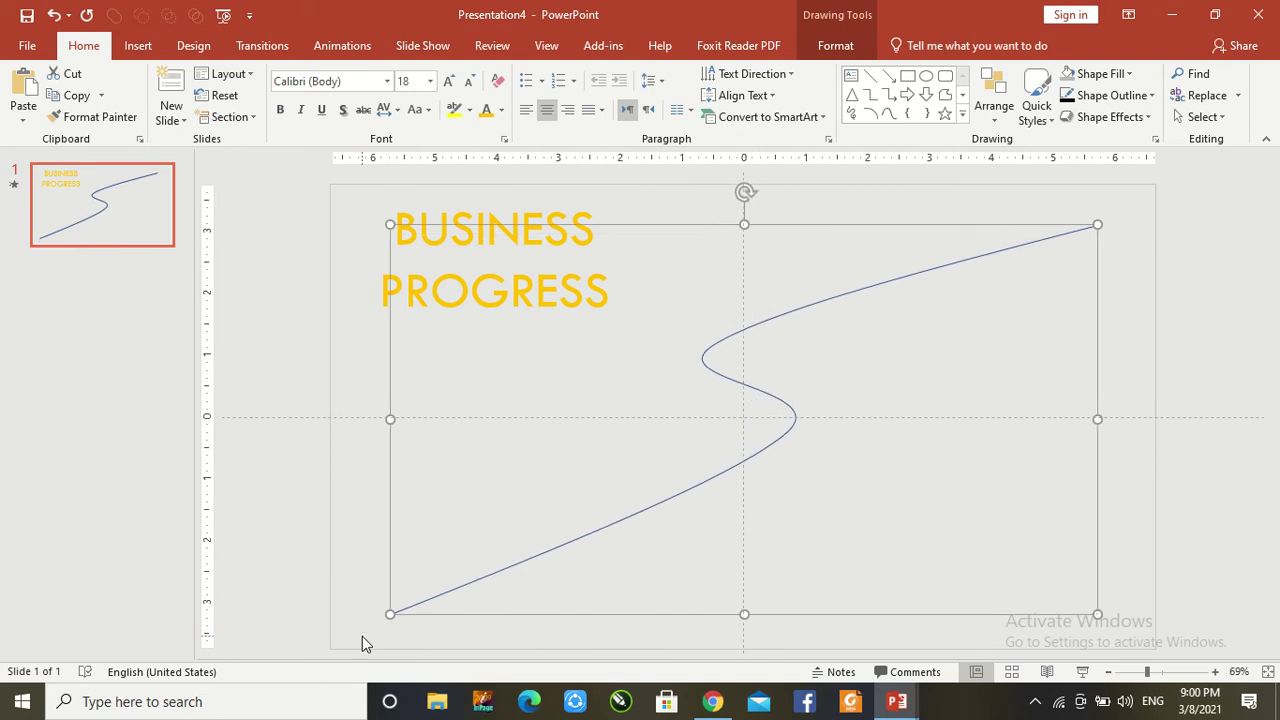
# Set the curve's line width to 25 pt and add a triangle arrowhead at the upper-right end
pyautogui.click(833, 46)
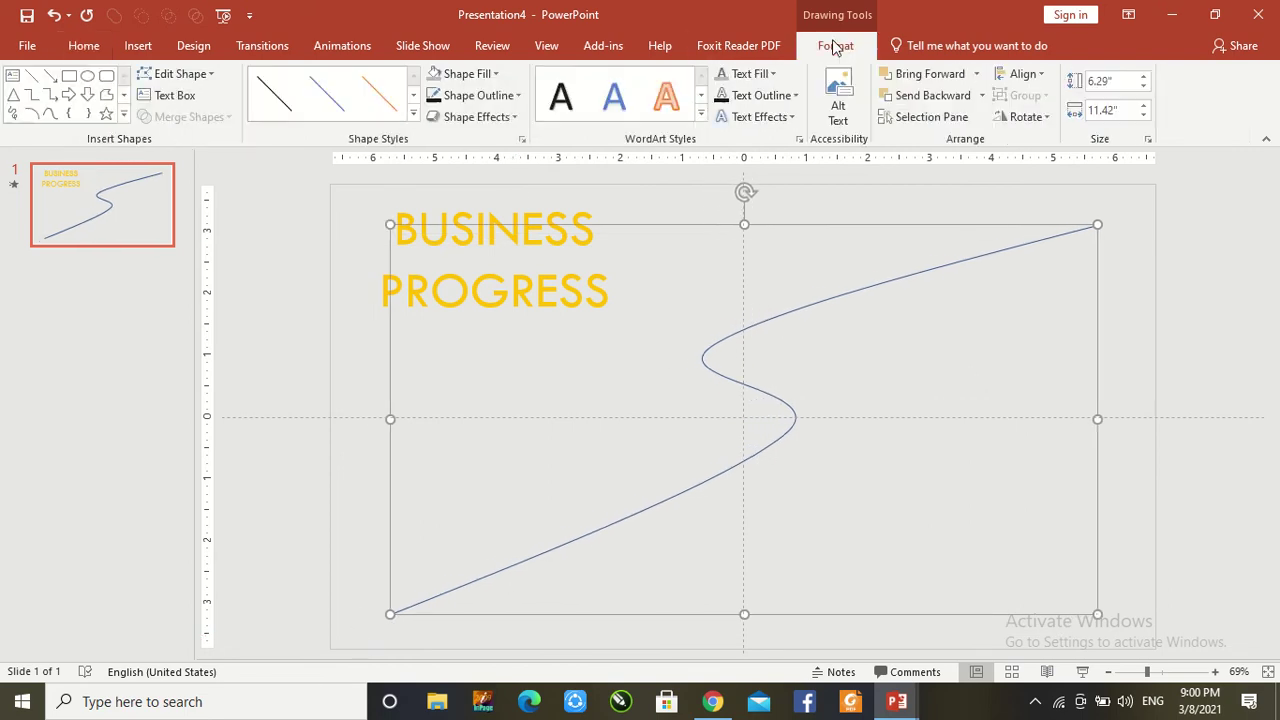
pyautogui.click(517, 96)
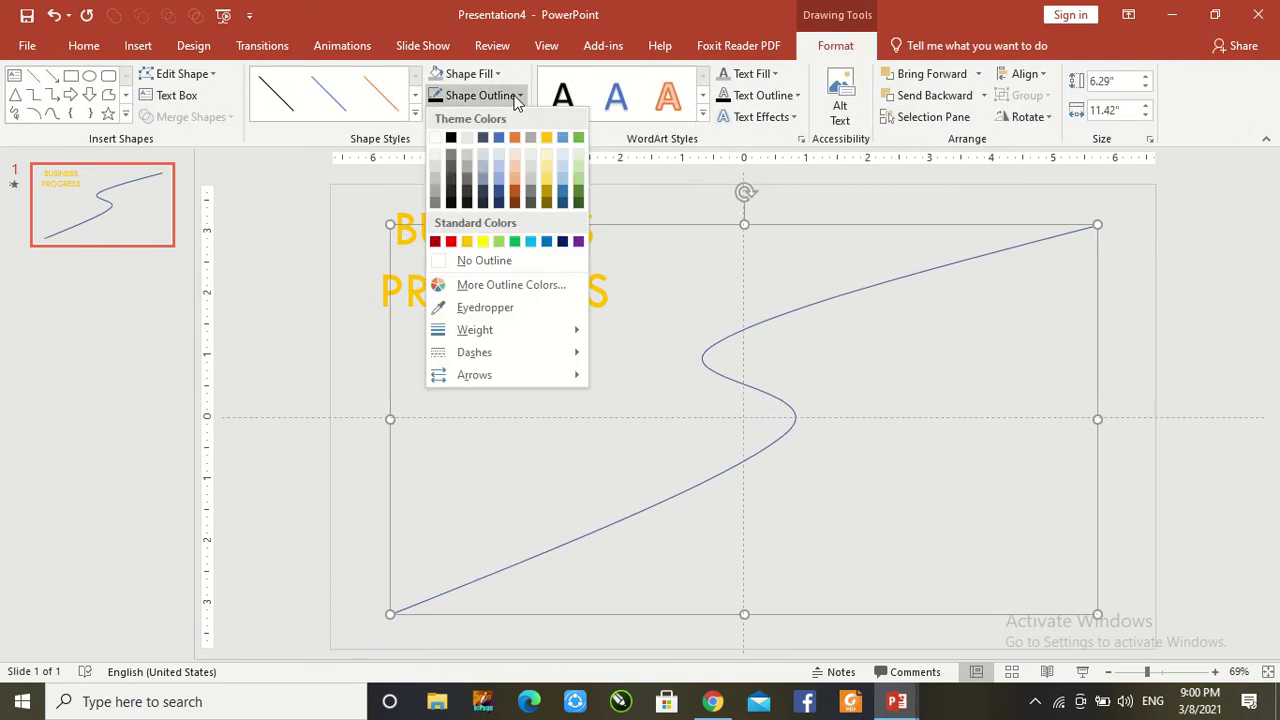
pyautogui.moveTo(512, 329)
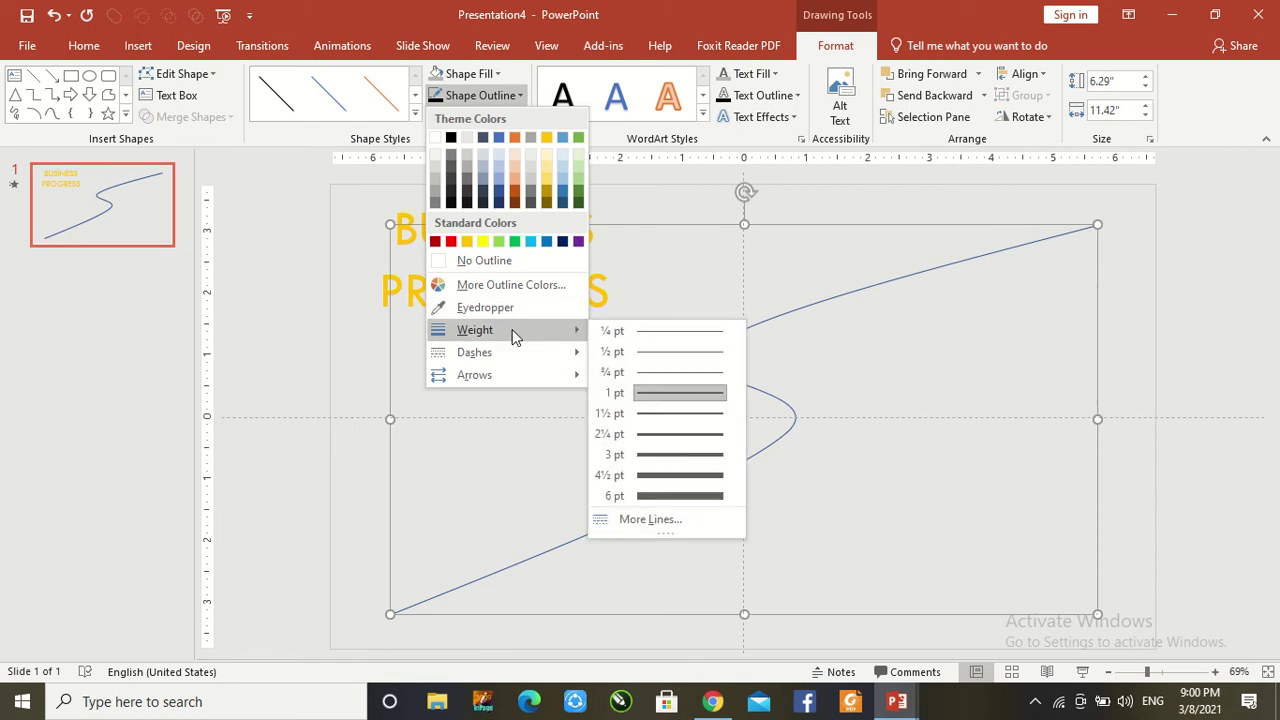
pyautogui.click(662, 524)
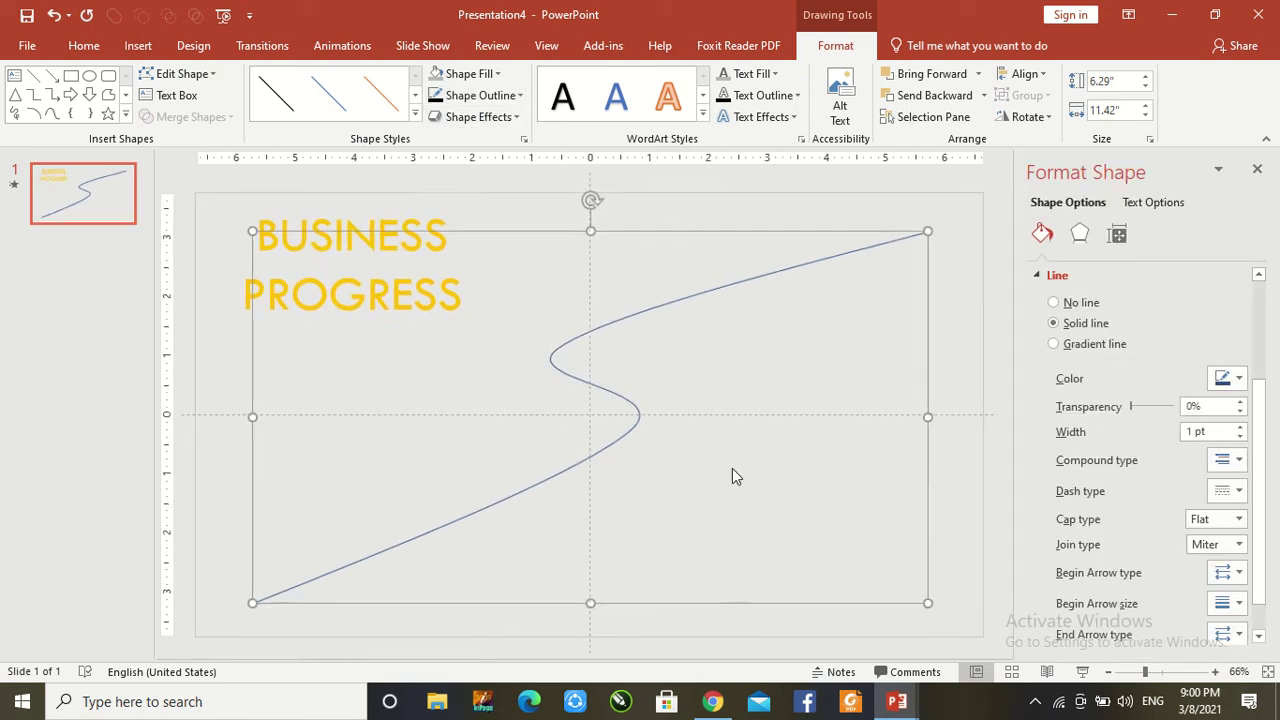
pyautogui.doubleClick(1190, 432)
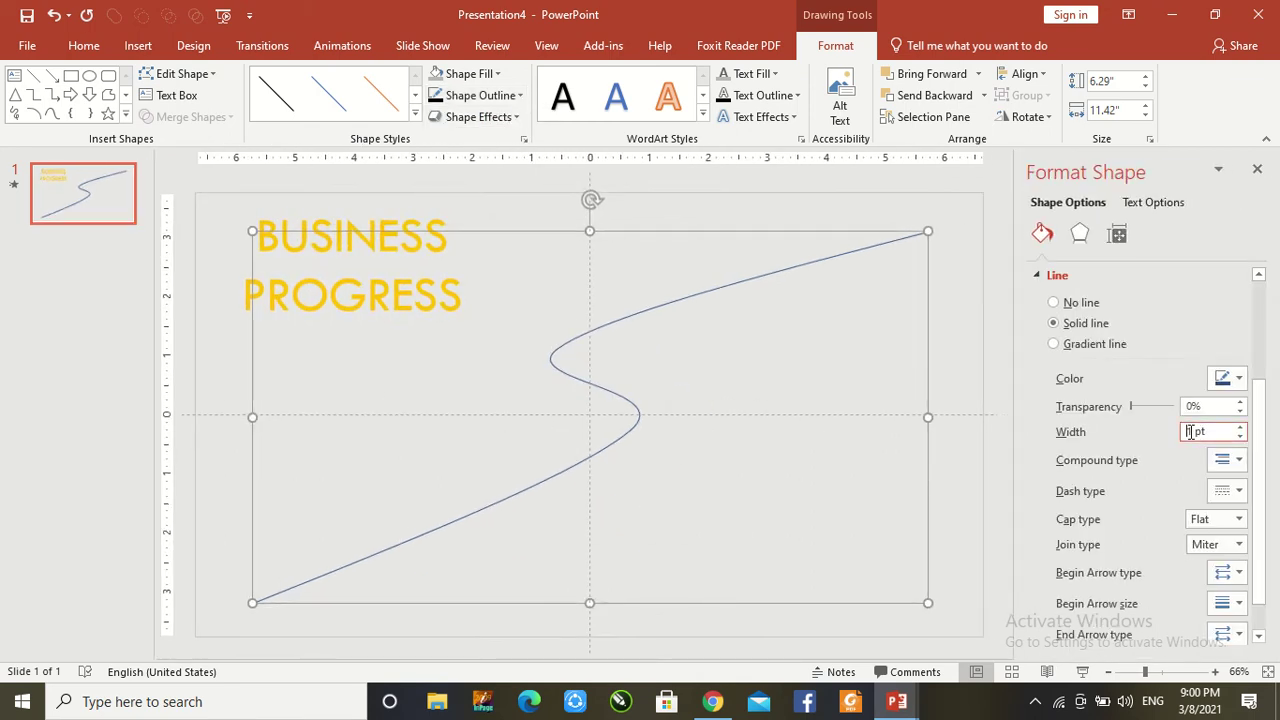
pyautogui.write('25')
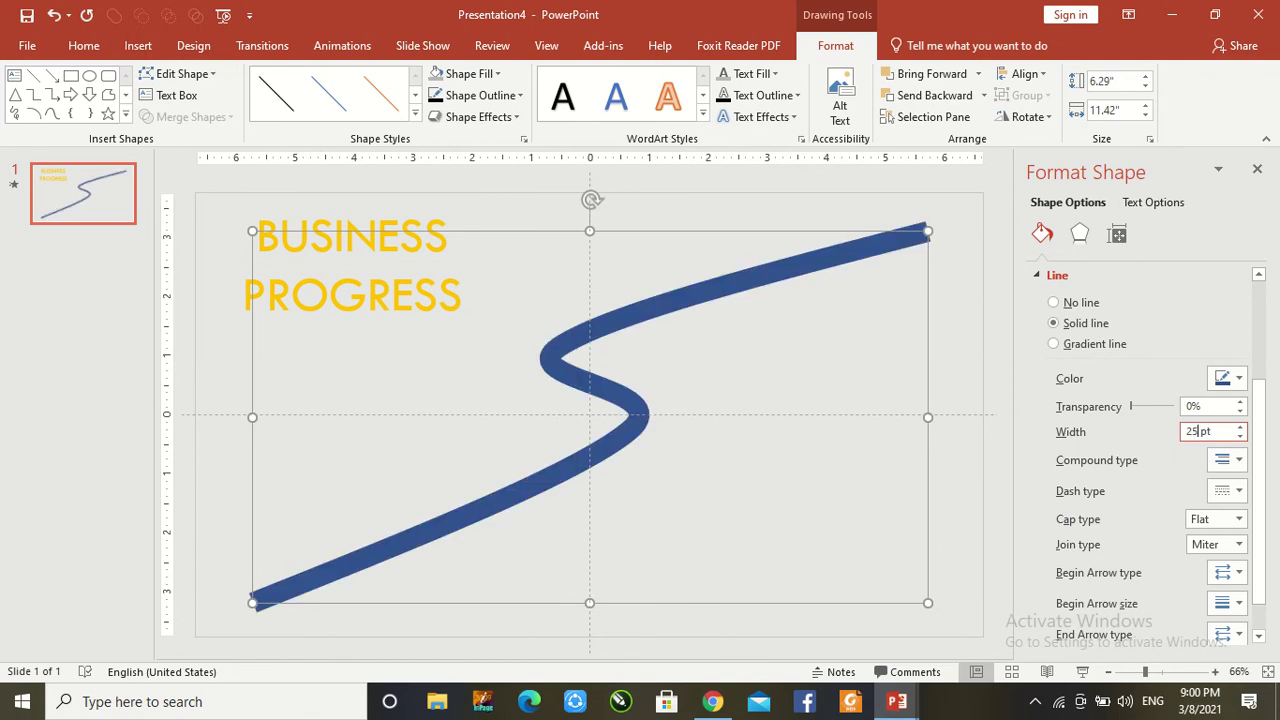
pyautogui.press('Return')
pyautogui.click(1226, 584)
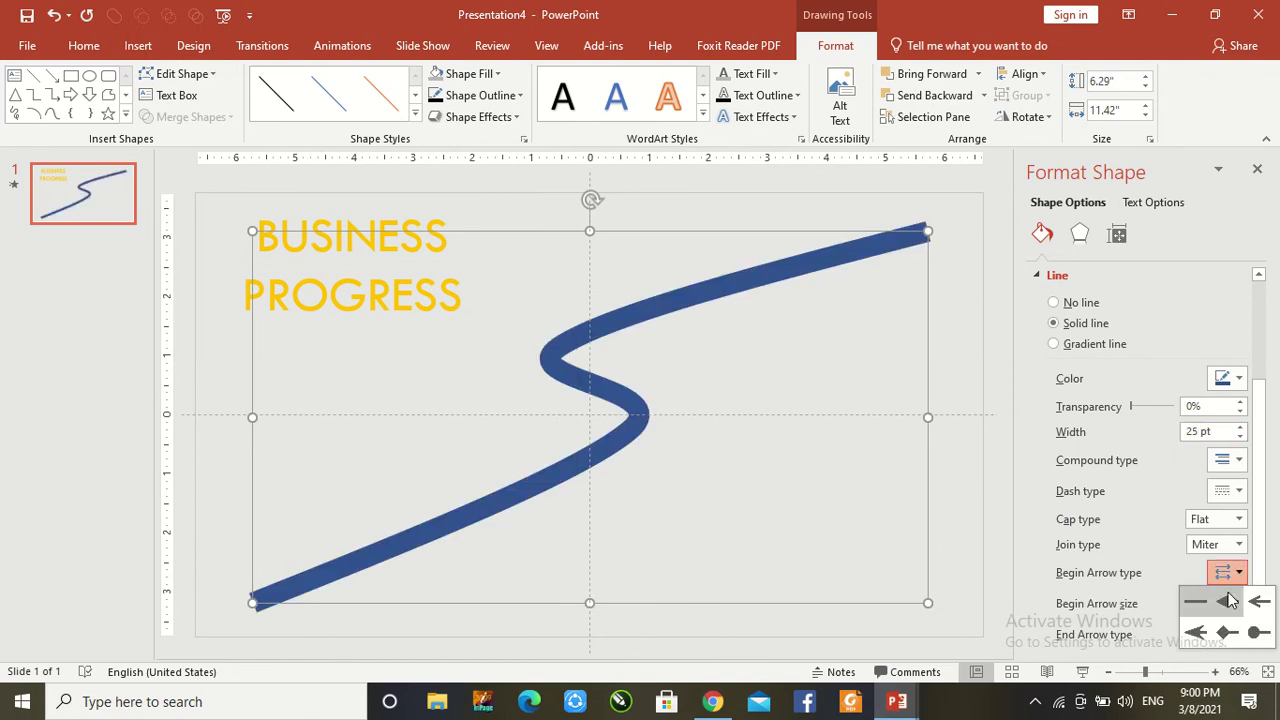
pyautogui.click(1230, 606)
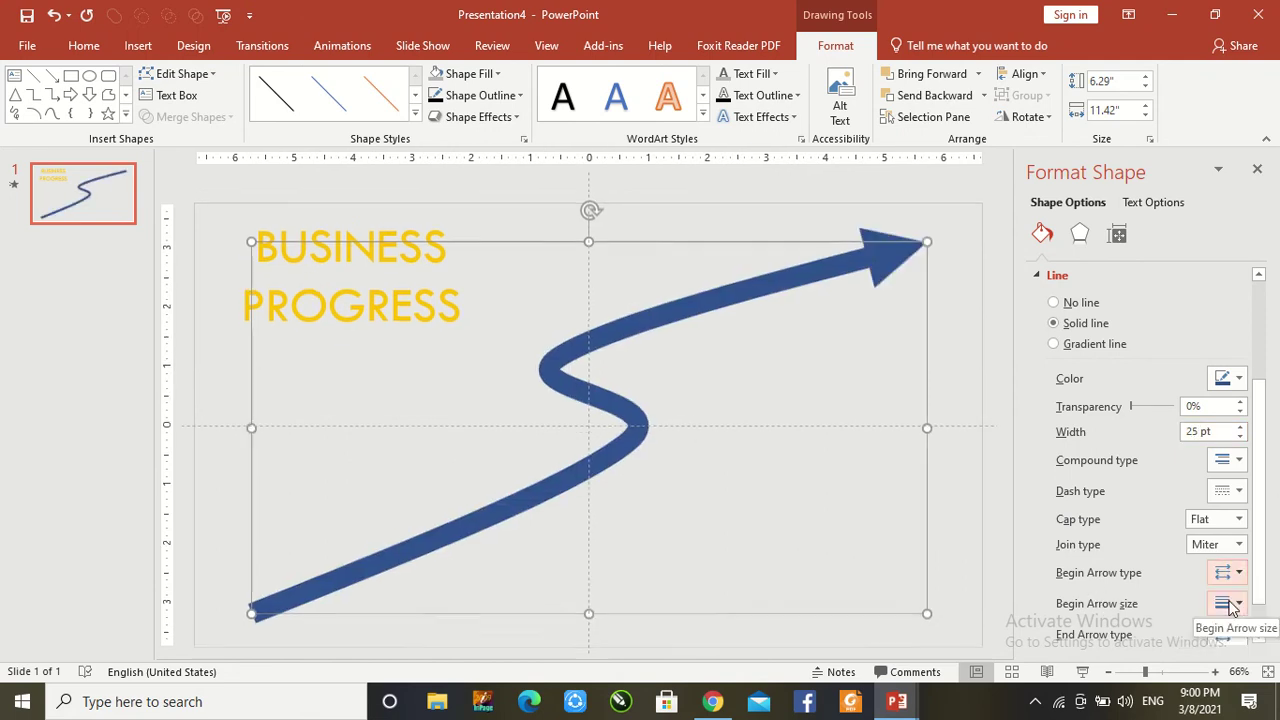
# Make the curved arrow's outline black
pyautogui.click(920, 210)
pyautogui.click(880, 247)
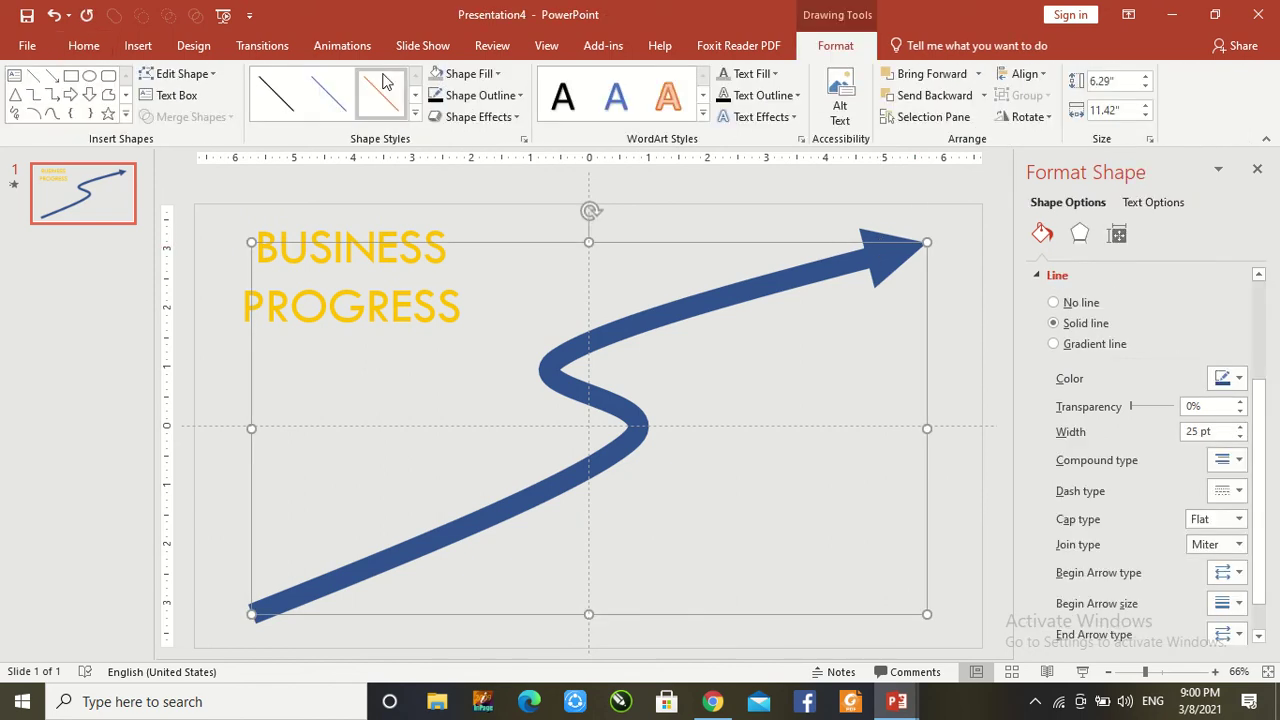
pyautogui.click(460, 96)
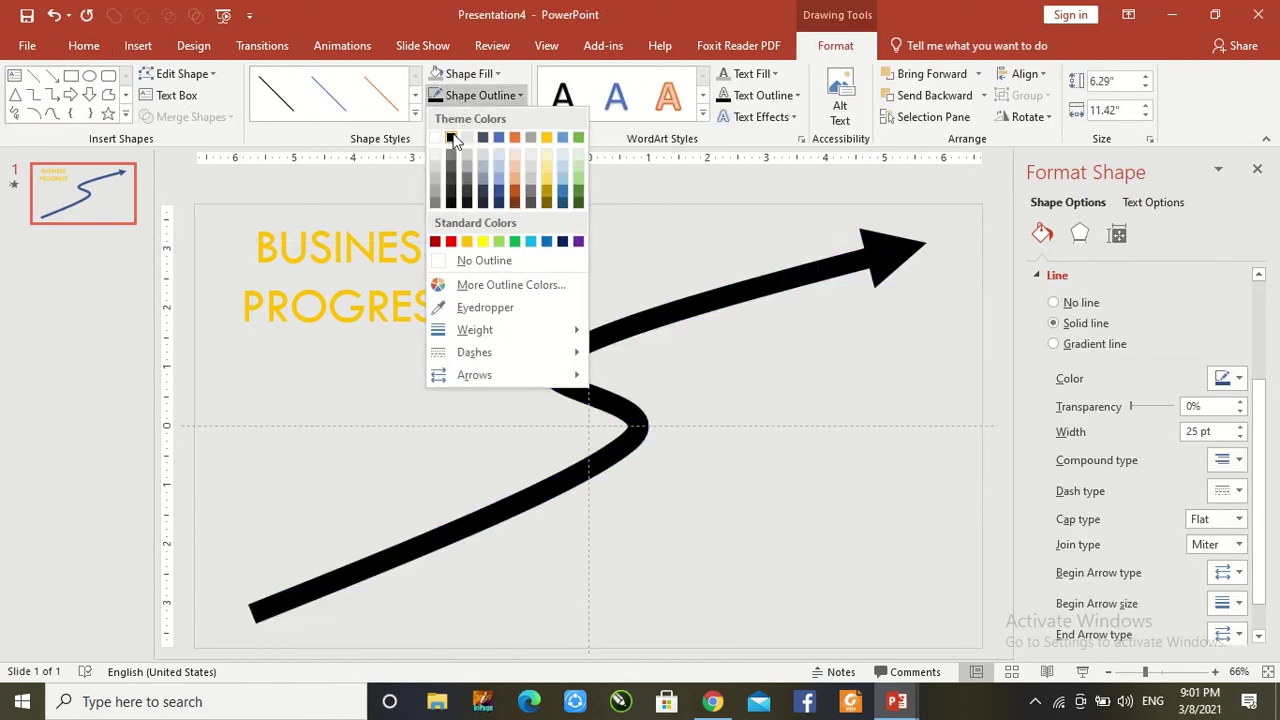
pyautogui.click(453, 135)
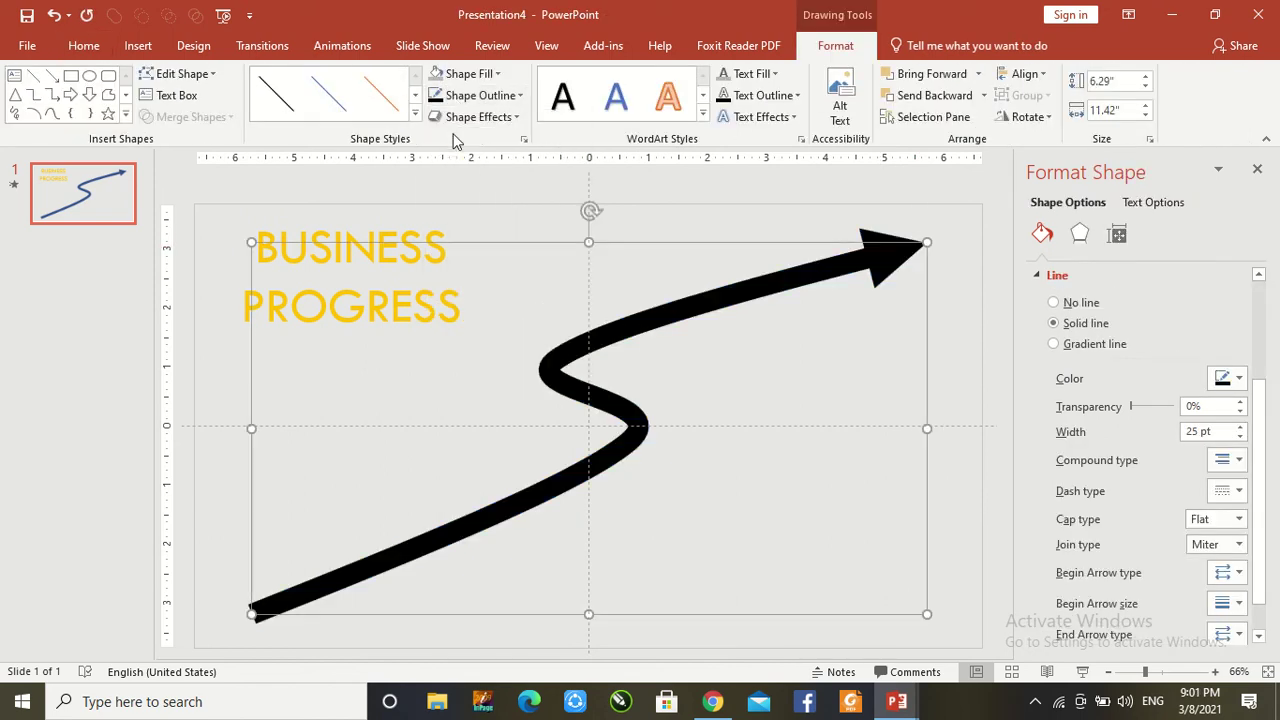
pyautogui.click(1258, 172)
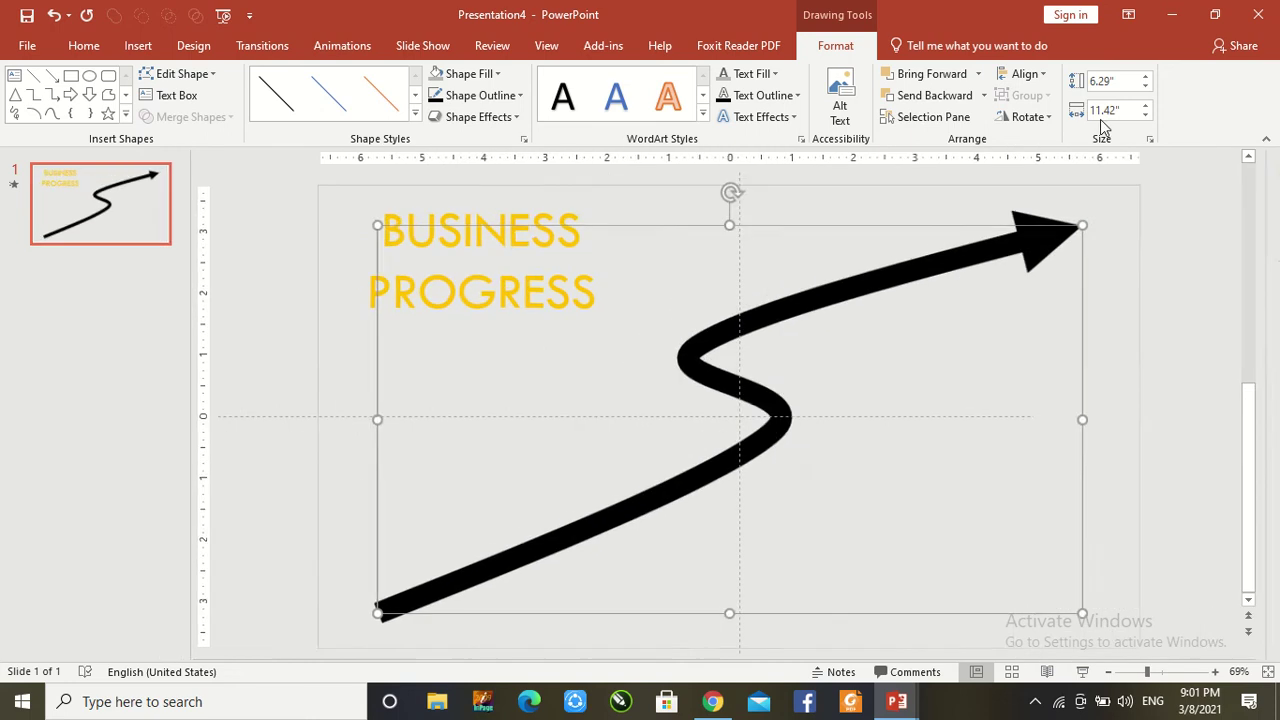
# Give the arrow a Wipe animation starting After Previous, and set the title's zoom to With Previous
pyautogui.click(322, 50)
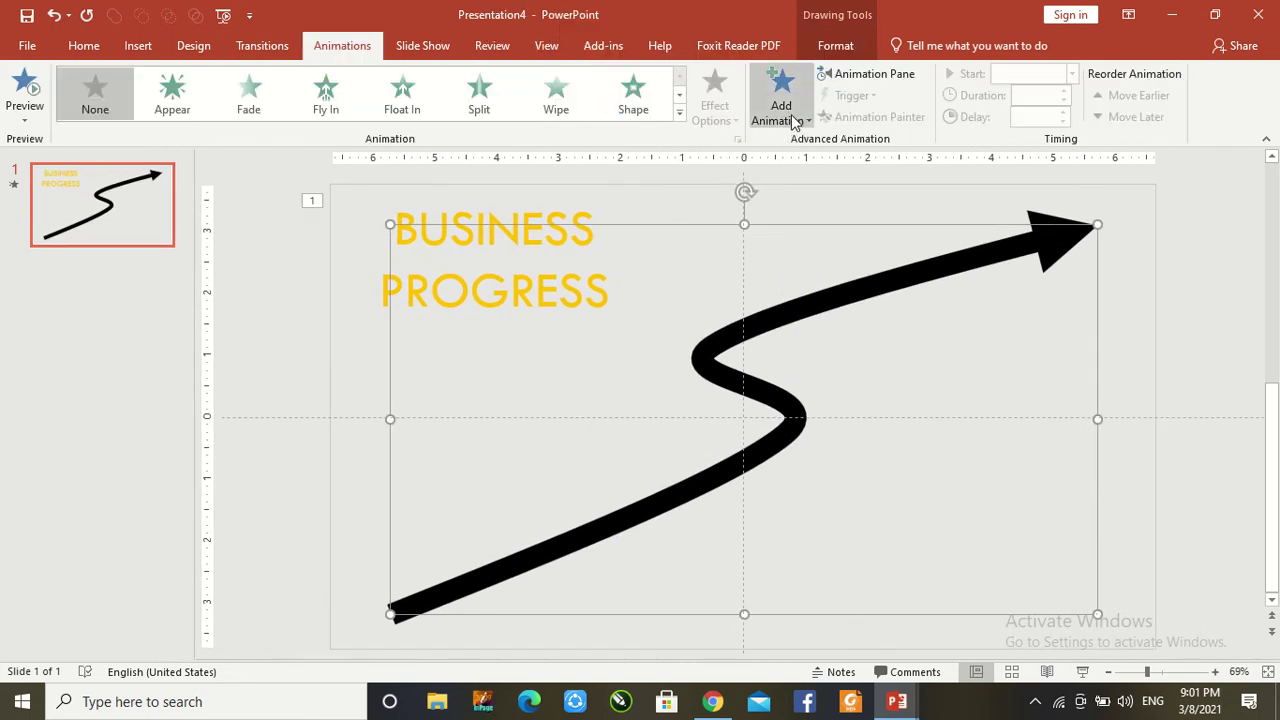
pyautogui.click(558, 86)
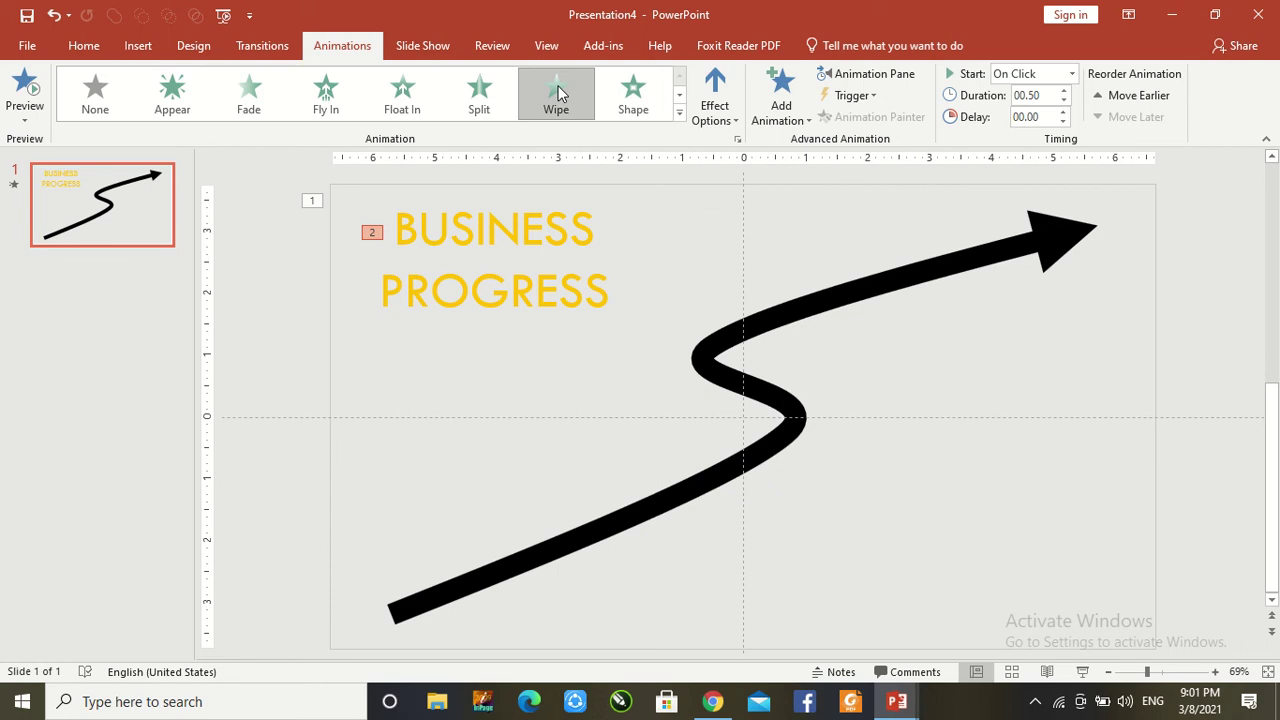
pyautogui.click(1071, 75)
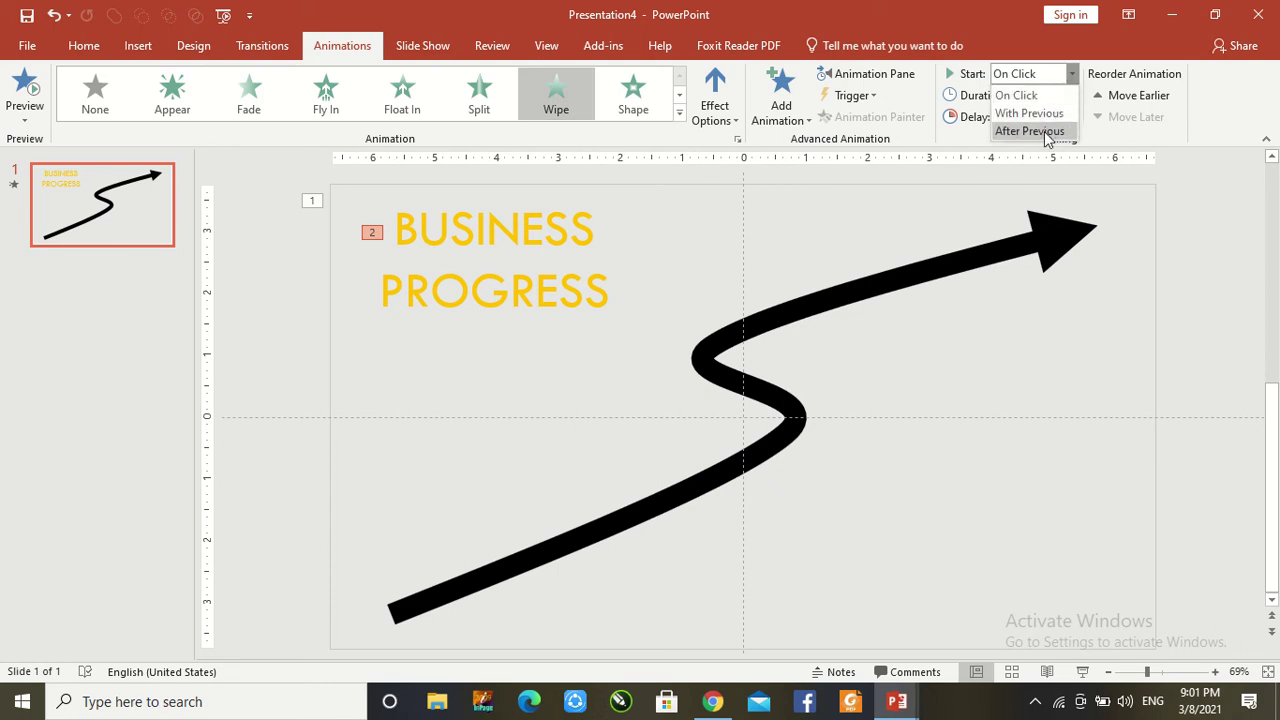
pyautogui.click(1048, 131)
pyautogui.click(560, 240)
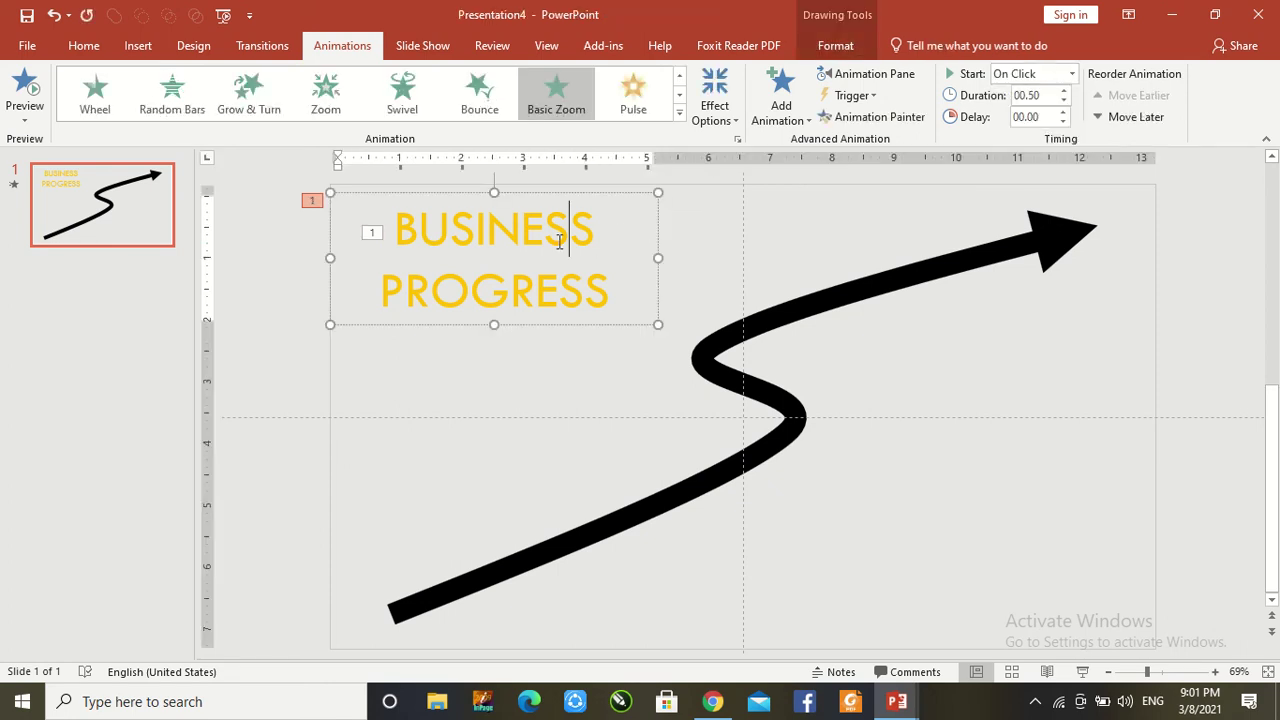
pyautogui.click(1071, 74)
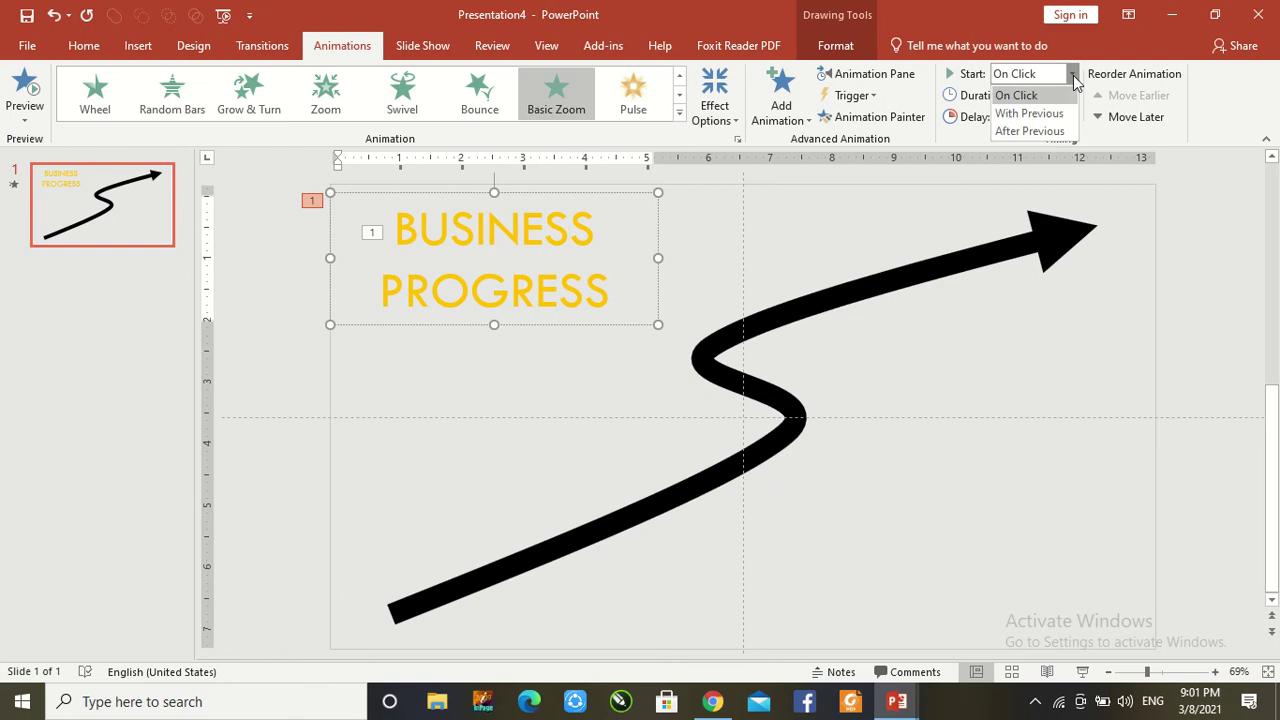
pyautogui.click(1030, 113)
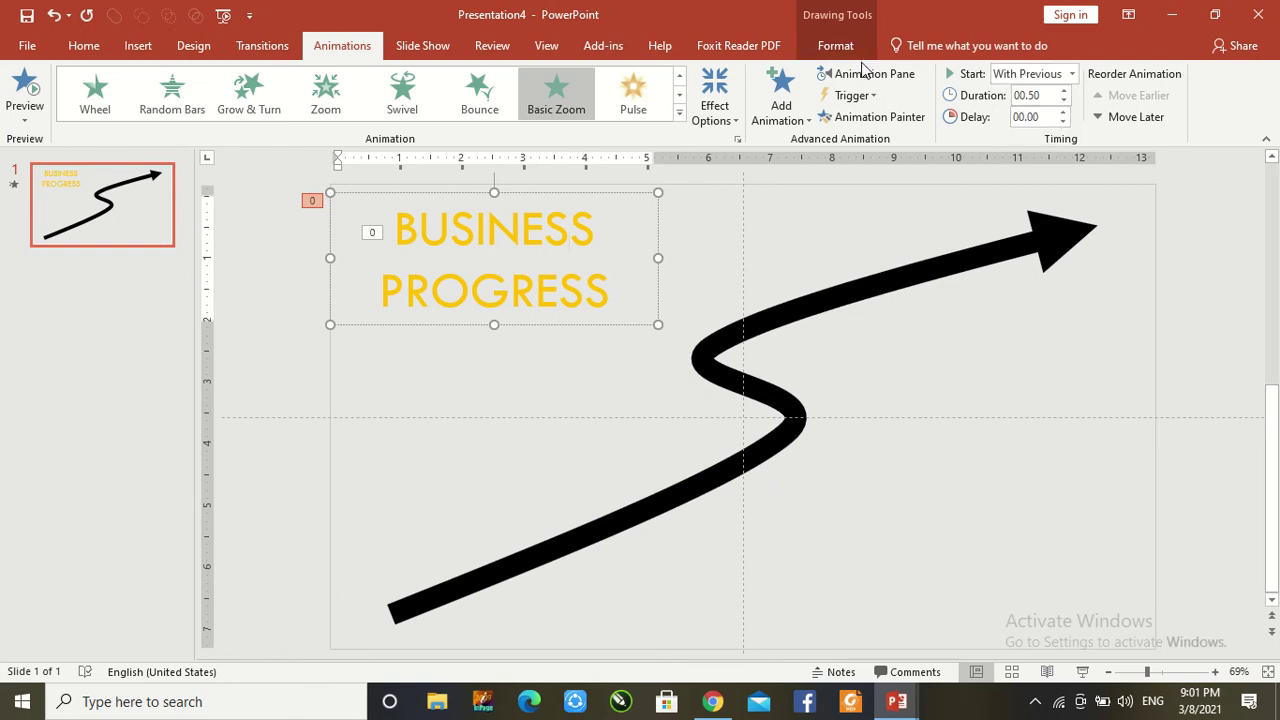
# Play the slide's animations in the Animation Pane to check them, then nudge the arrow up slightly
pyautogui.click(860, 80)
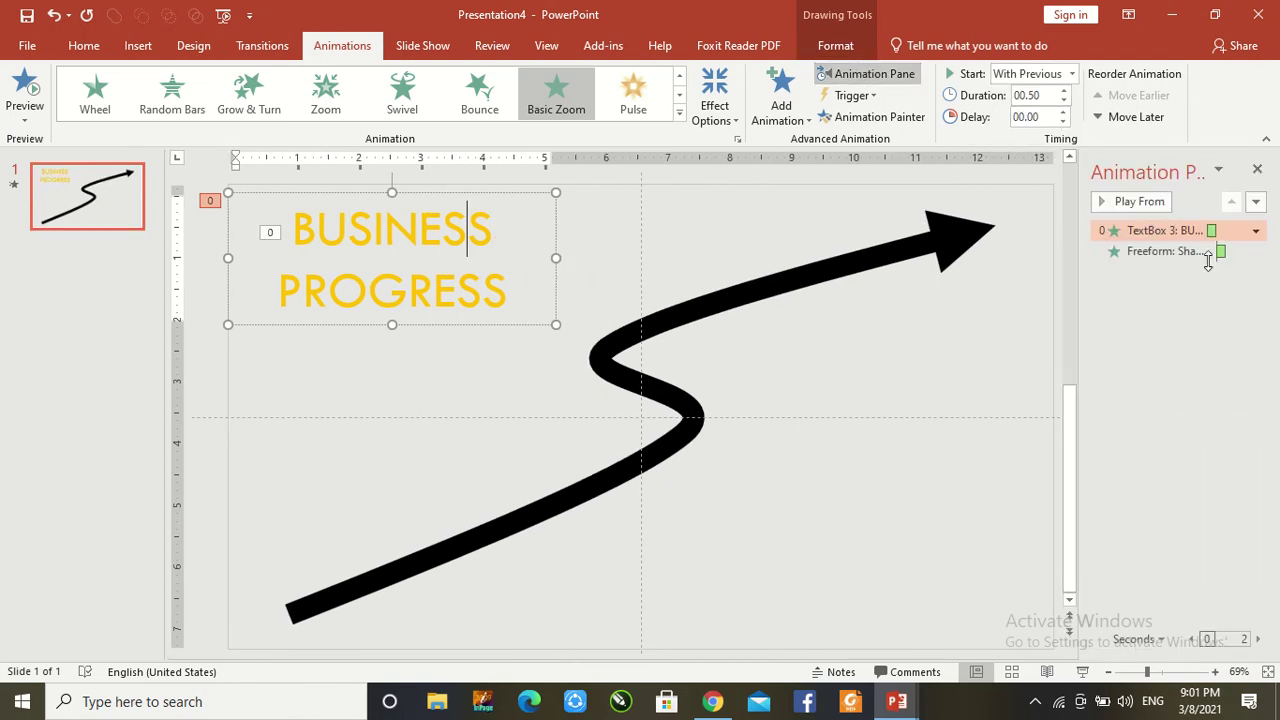
pyautogui.click(1140, 201)
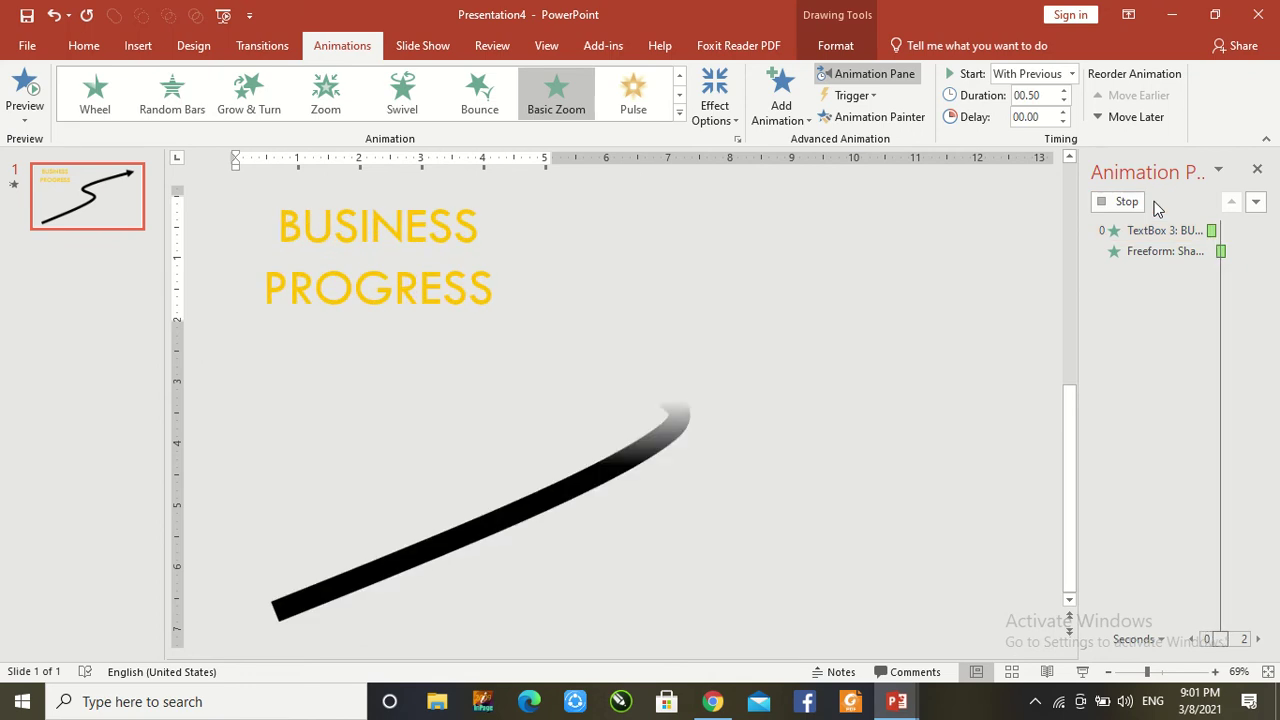
pyautogui.click(1256, 170)
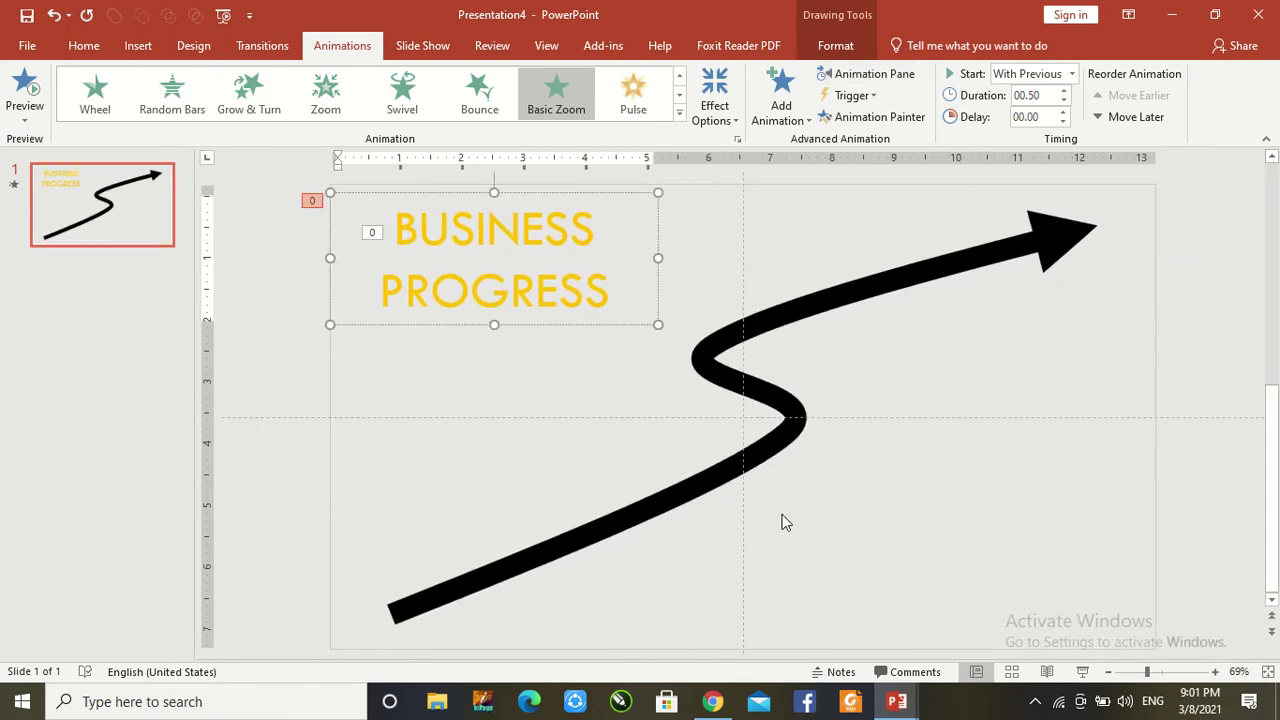
pyautogui.click(714, 358)
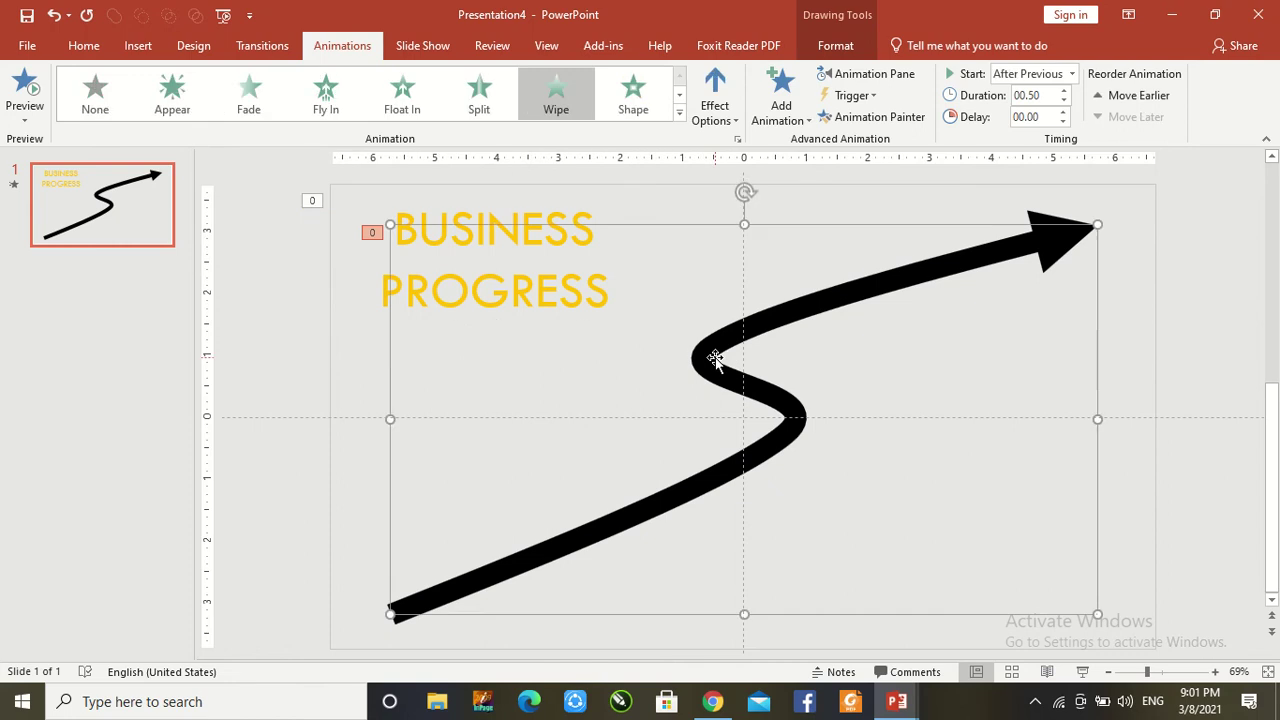
pyautogui.press('Up')
pyautogui.press('Up')
pyautogui.press('Up')
pyautogui.press('Up')
pyautogui.press('Up')
pyautogui.press('Up')
pyautogui.press('Up')
pyautogui.press('Up')
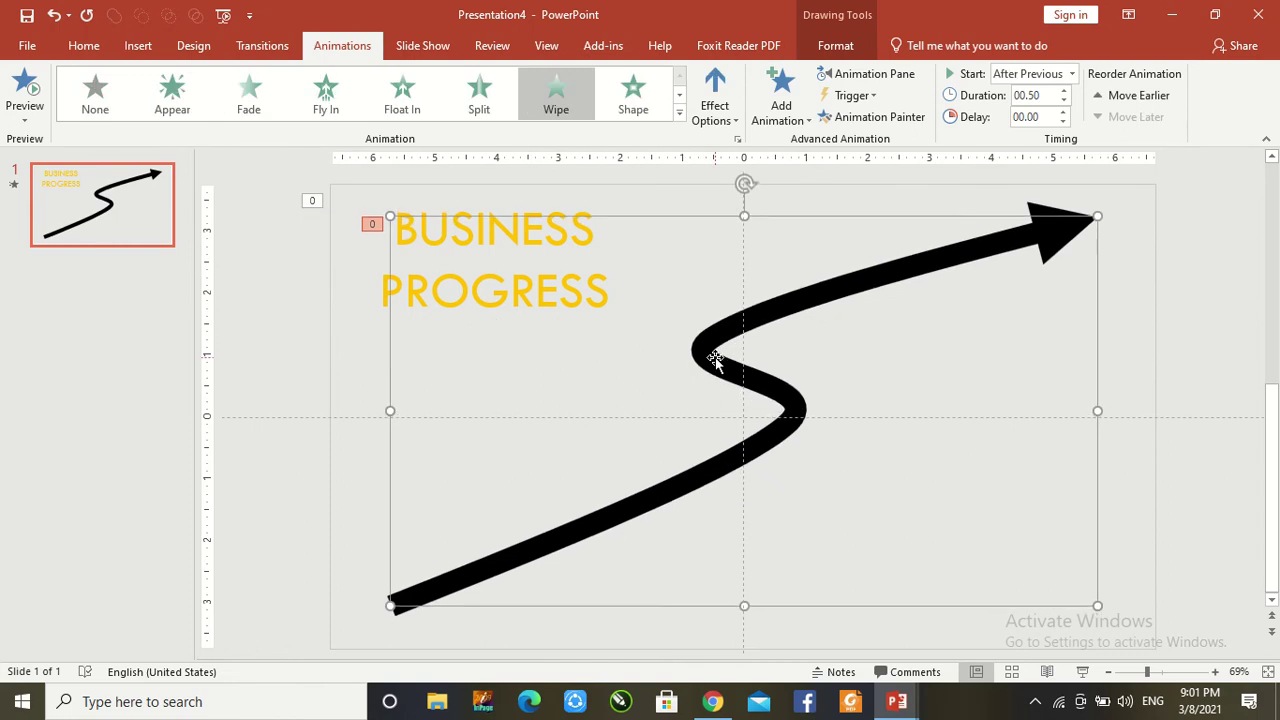
pyautogui.click(1218, 348)
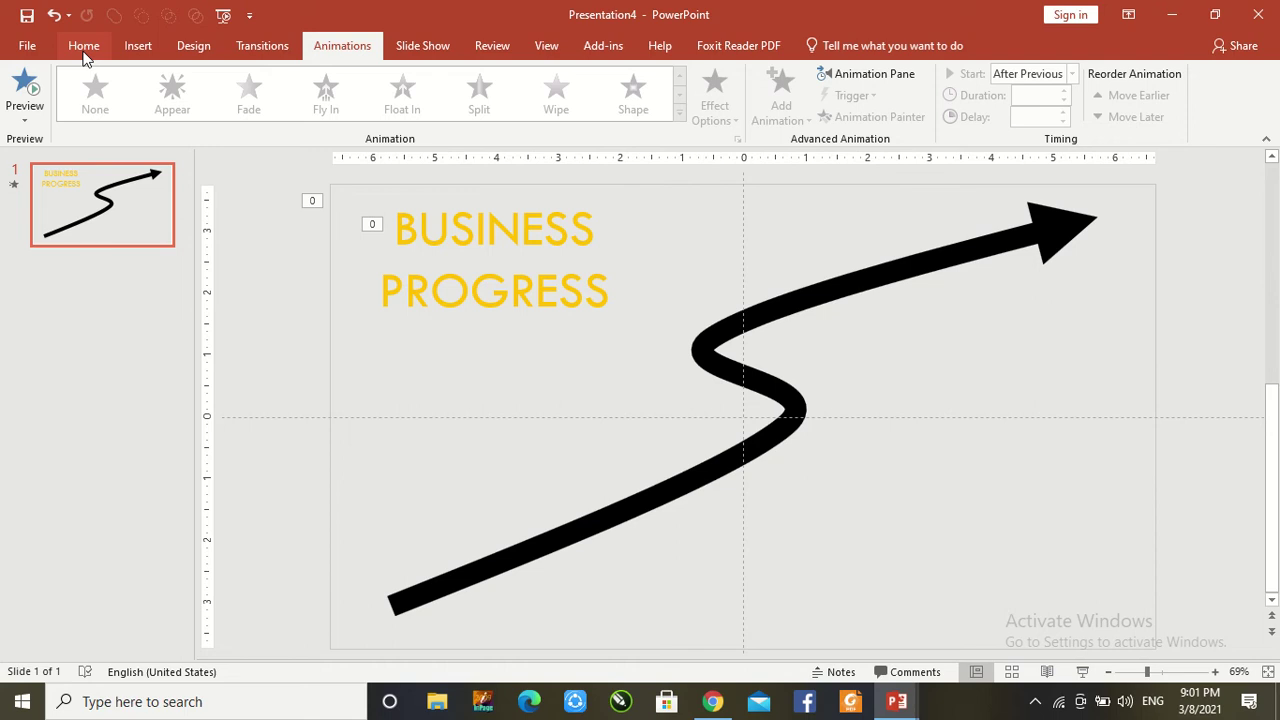
# Add a text box below the arrow's tail reading '2000' at 28 point
pyautogui.click(84, 46)
pyautogui.click(853, 78)
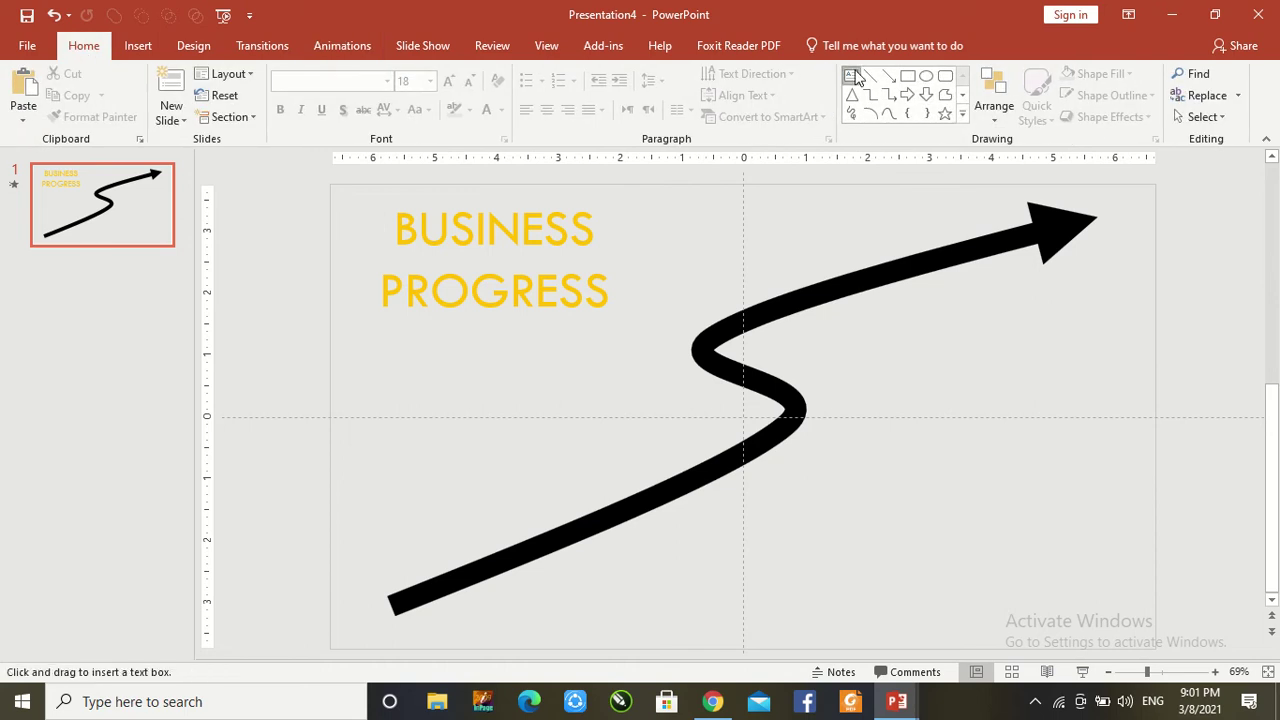
pyautogui.moveTo(465, 601); pyautogui.dragTo(596, 640)
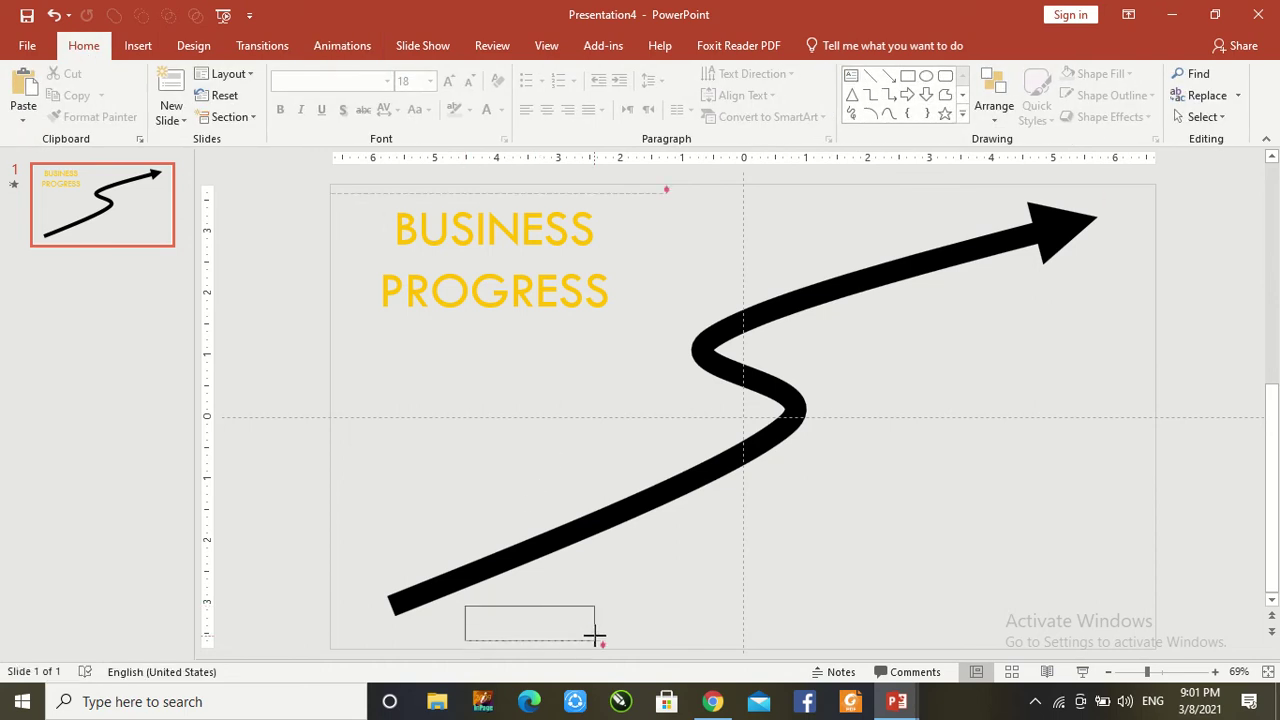
pyautogui.write('2000')
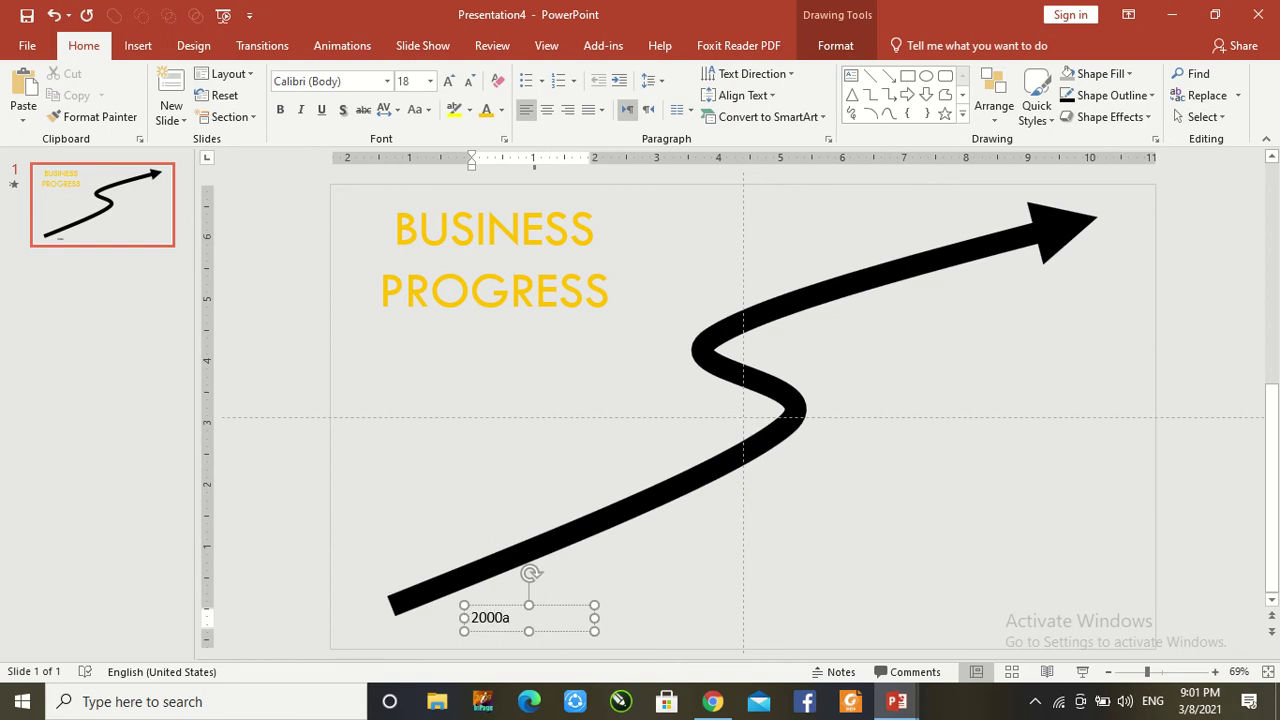
pyautogui.hotkey('ctrl', 'a')
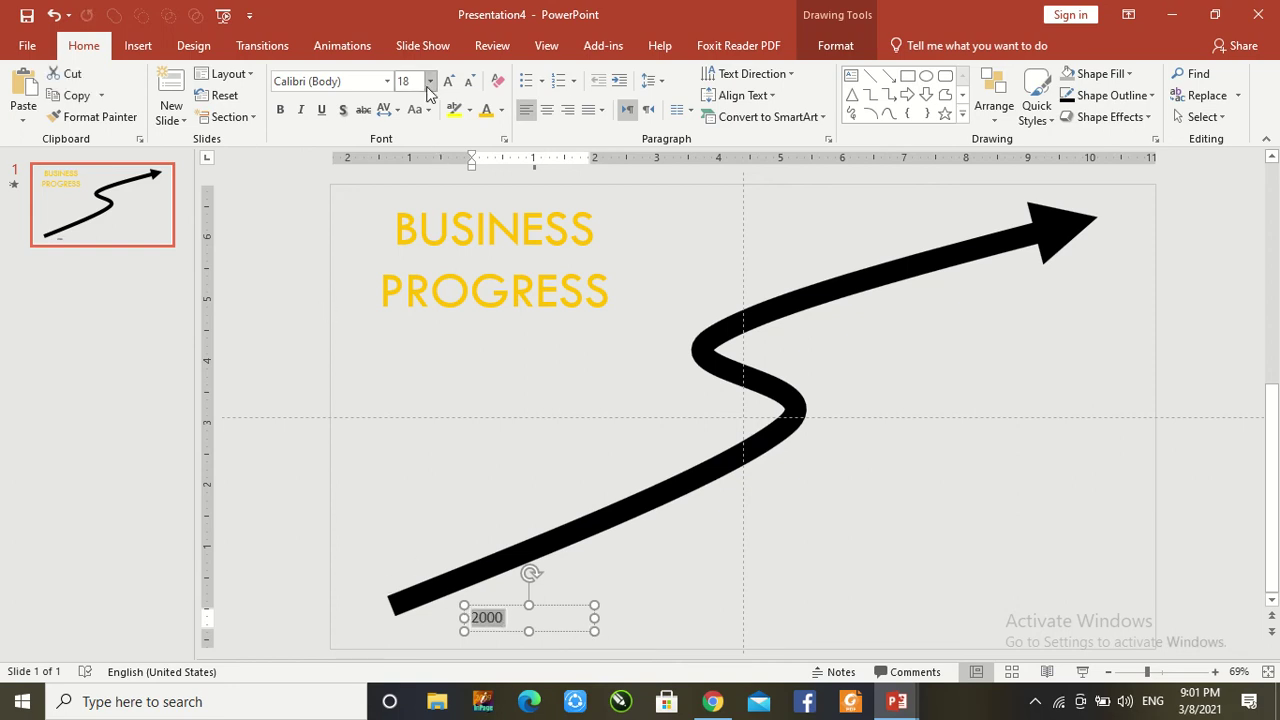
pyautogui.click(429, 84)
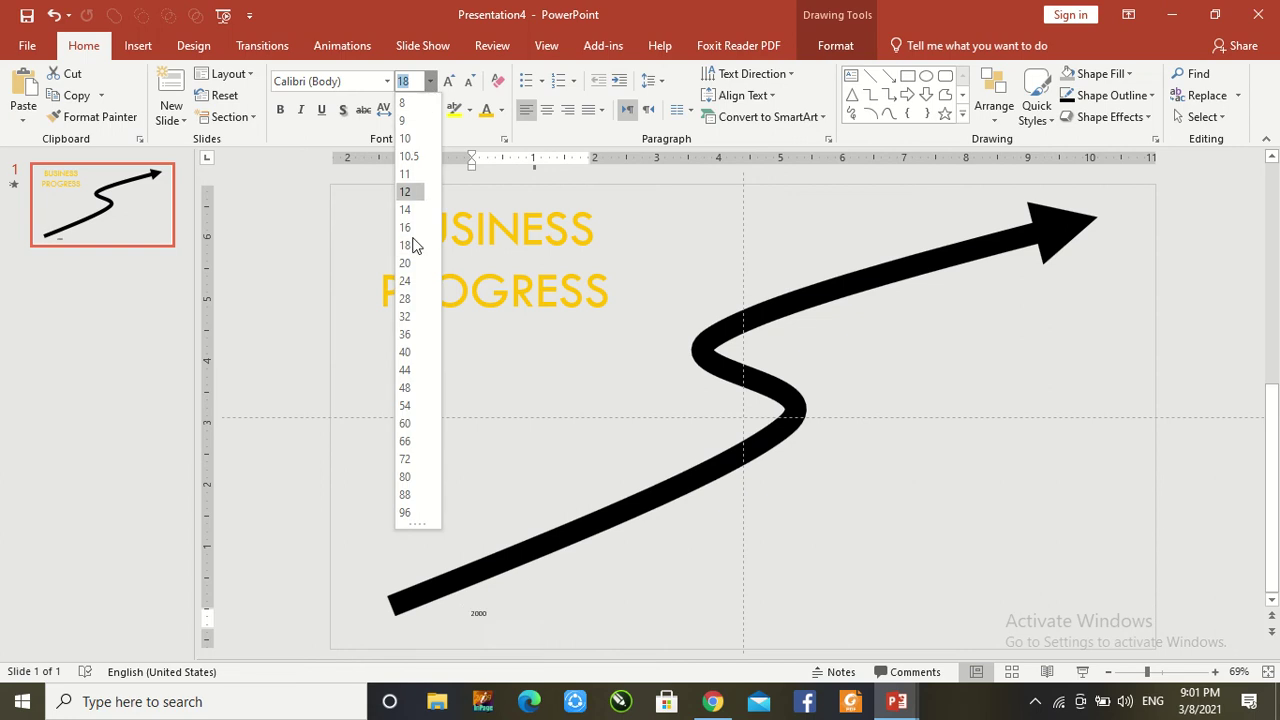
pyautogui.click(405, 299)
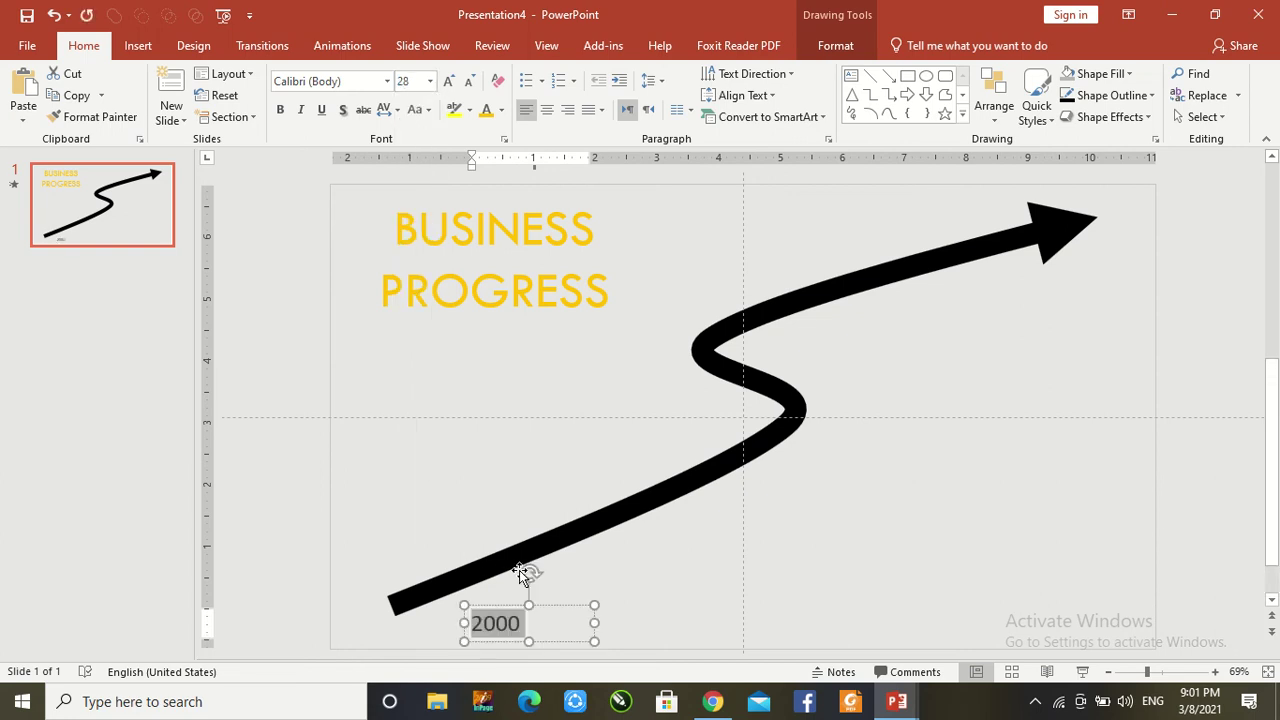
# Tilt the 2000 label to the arrow's slope, move it onto the tail, and centre its text
pyautogui.moveTo(528, 572); pyautogui.dragTo(486, 557)
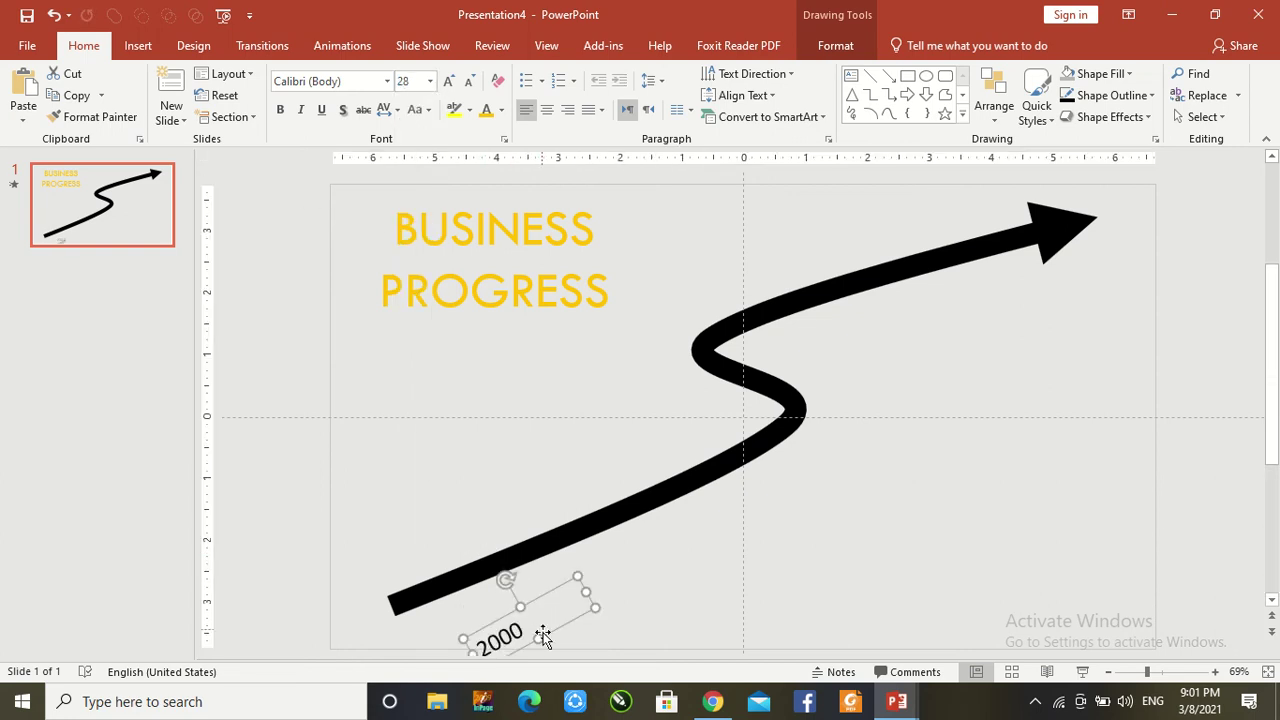
pyautogui.moveTo(533, 604); pyautogui.dragTo(528, 547)
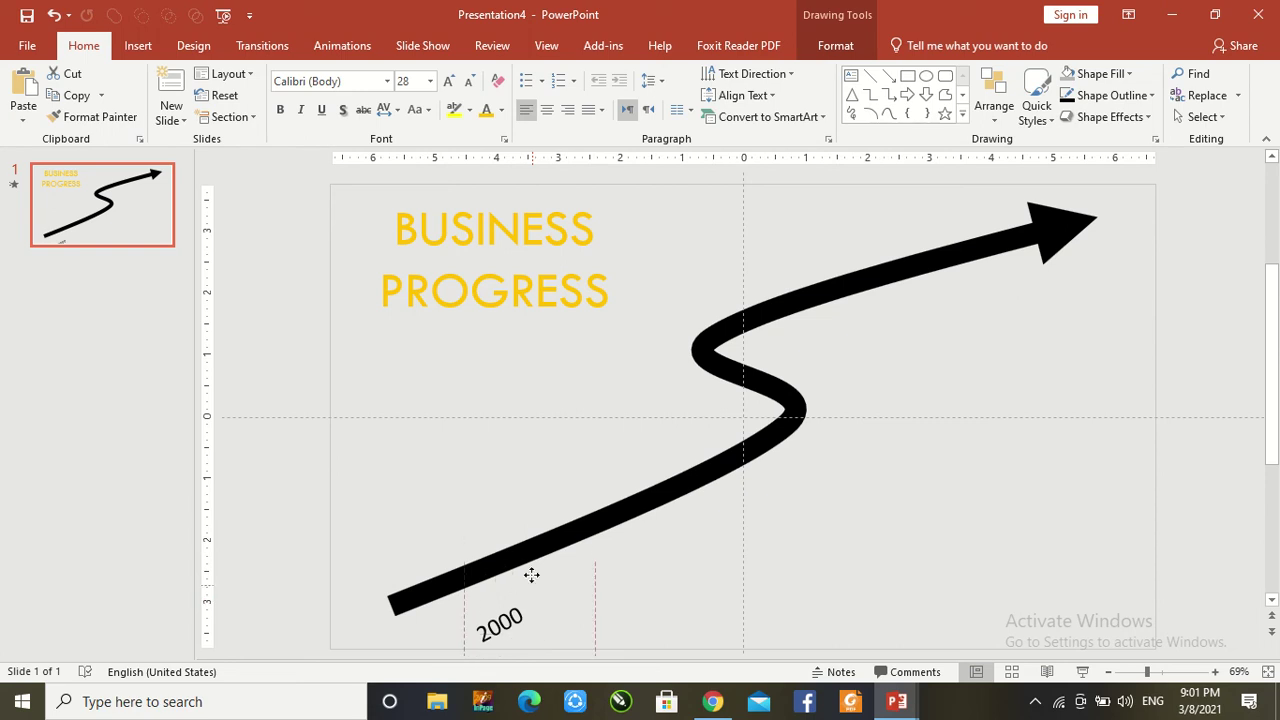
pyautogui.click(547, 109)
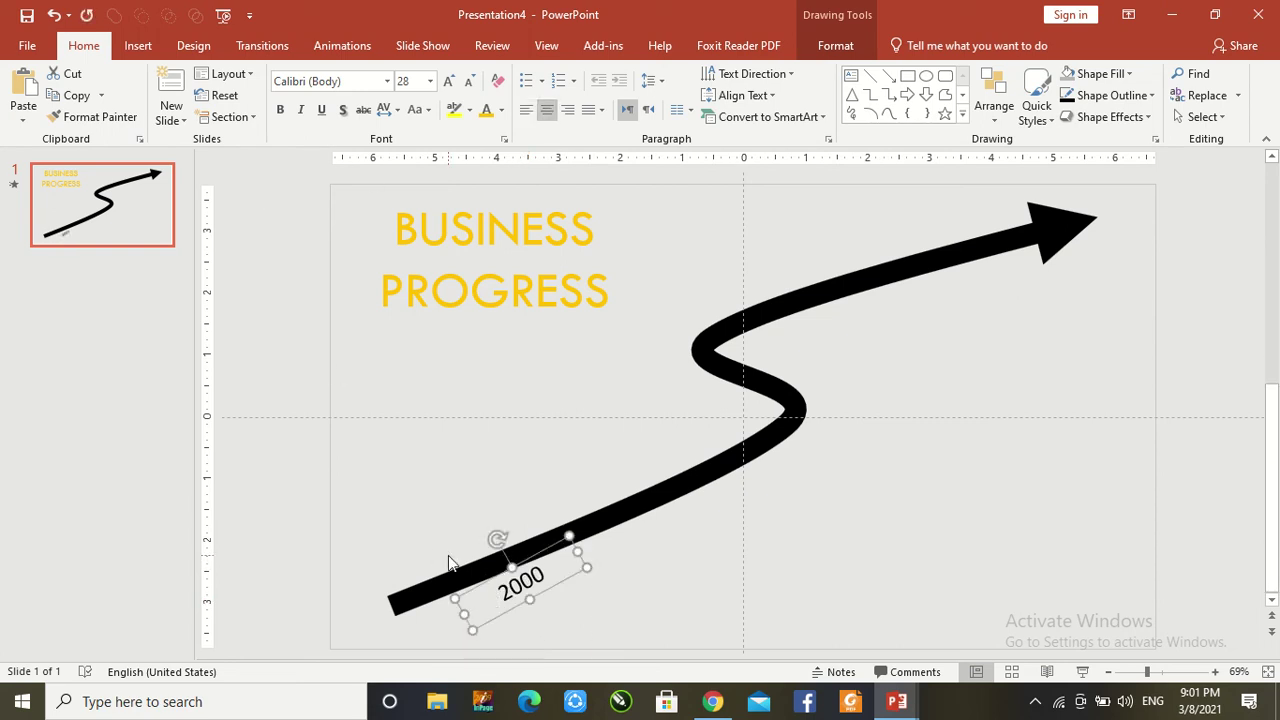
pyautogui.moveTo(499, 538); pyautogui.dragTo(502, 532)
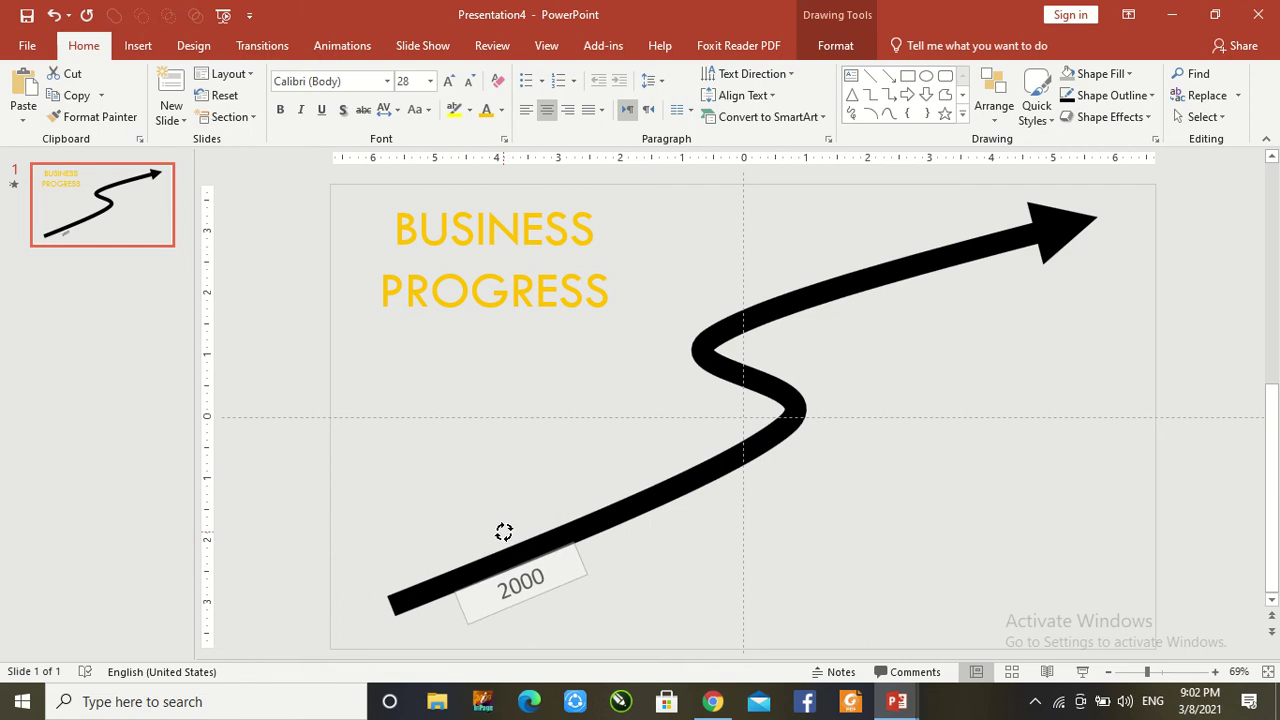
pyautogui.moveTo(503, 532); pyautogui.dragTo(503, 528)
# Duplicate the 2000 label with Ctrl+D, placing copies up the arrow's lower section and bend
pyautogui.click(546, 437)
pyautogui.click(521, 595)
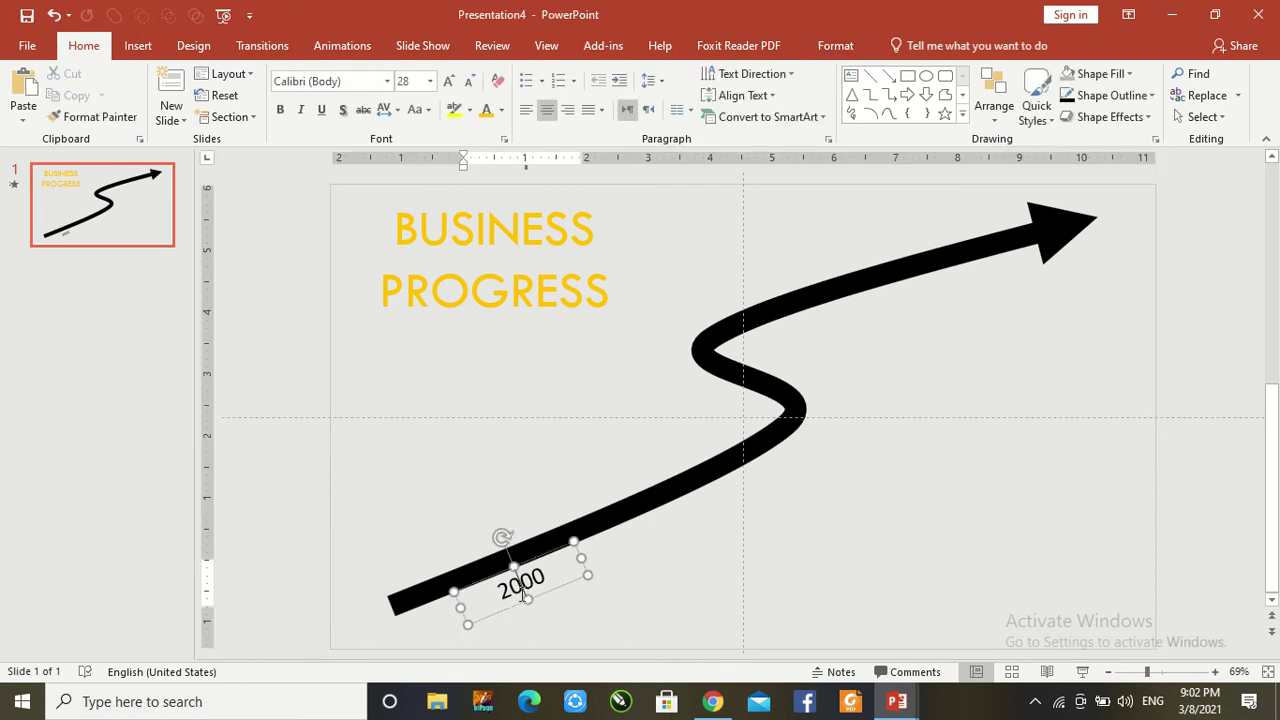
pyautogui.click(537, 557)
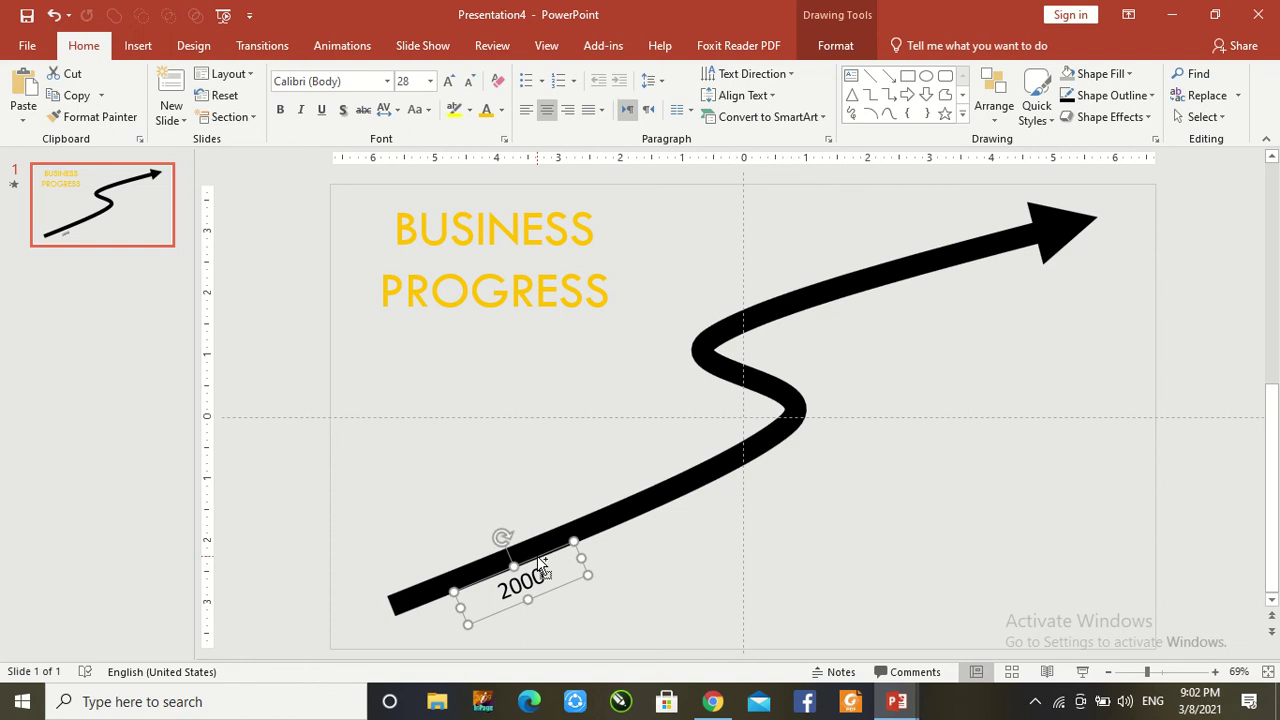
pyautogui.hotkey('ctrl', 'd')
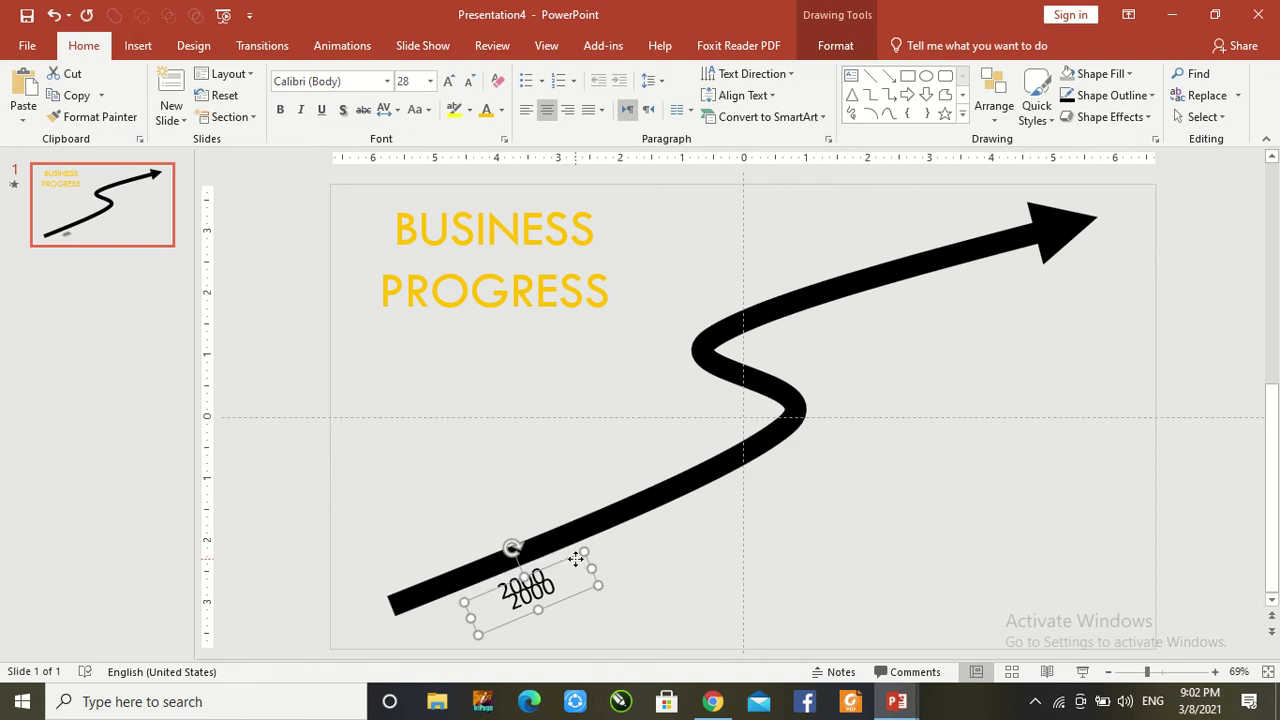
pyautogui.moveTo(576, 559); pyautogui.dragTo(701, 487)
pyautogui.hotkey('ctrl', 'd')
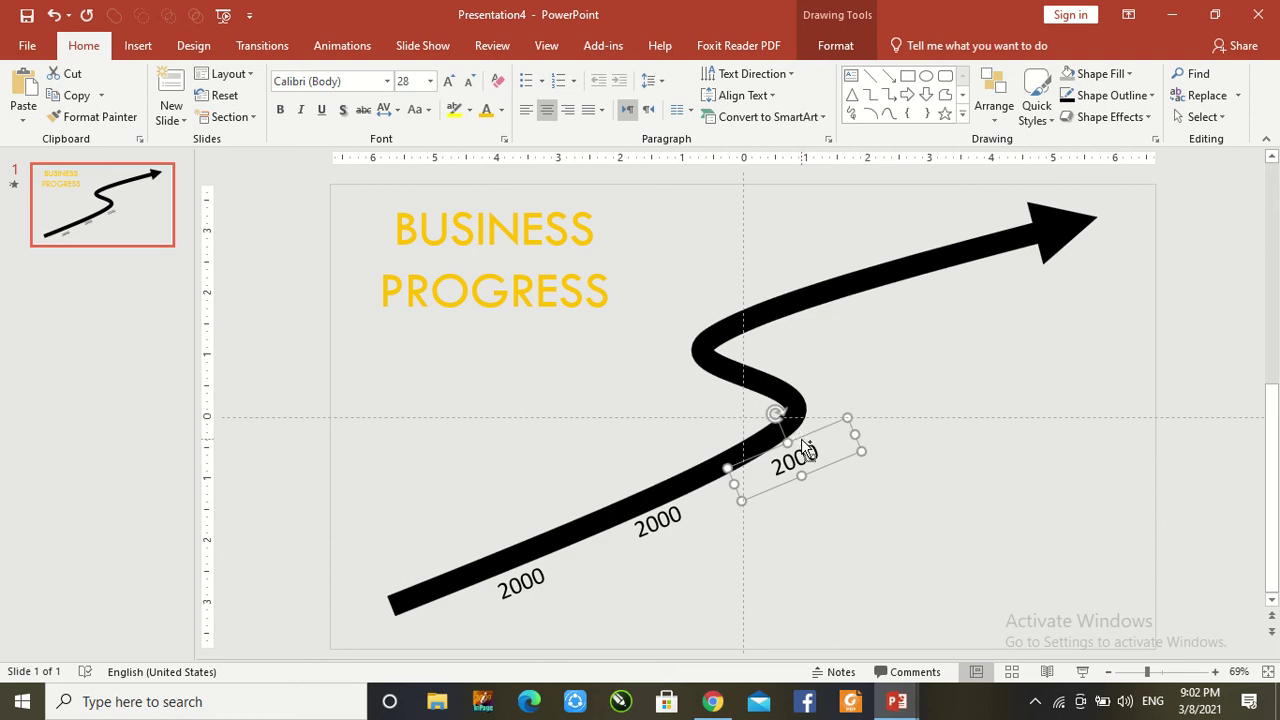
pyautogui.moveTo(801, 438)
pyautogui.mouseDown()
pyautogui.moveTo(936, 377)
pyautogui.moveTo(685, 308)
pyautogui.moveTo(500, 237)
pyautogui.mouseUp()
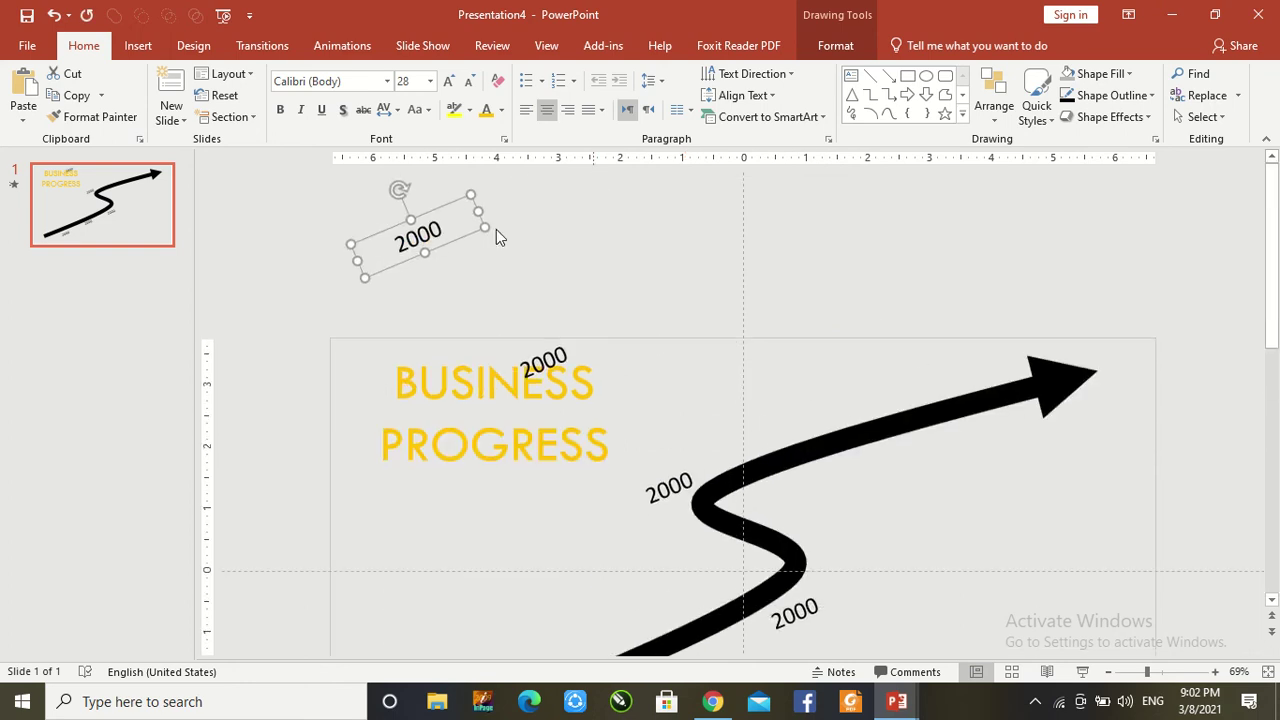
# Move the stray 2000 copies from the title and slide edge onto the arrow's upper part near its head
pyautogui.click(535, 360)
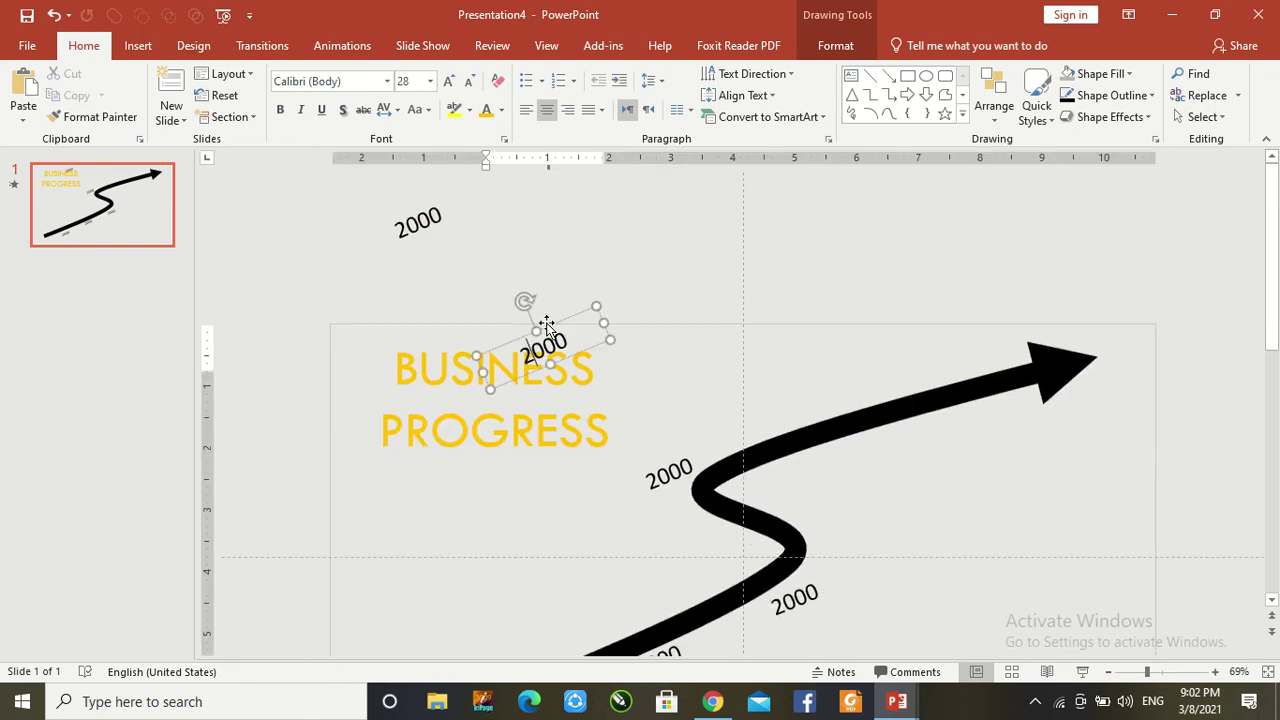
pyautogui.moveTo(547, 326); pyautogui.dragTo(823, 380)
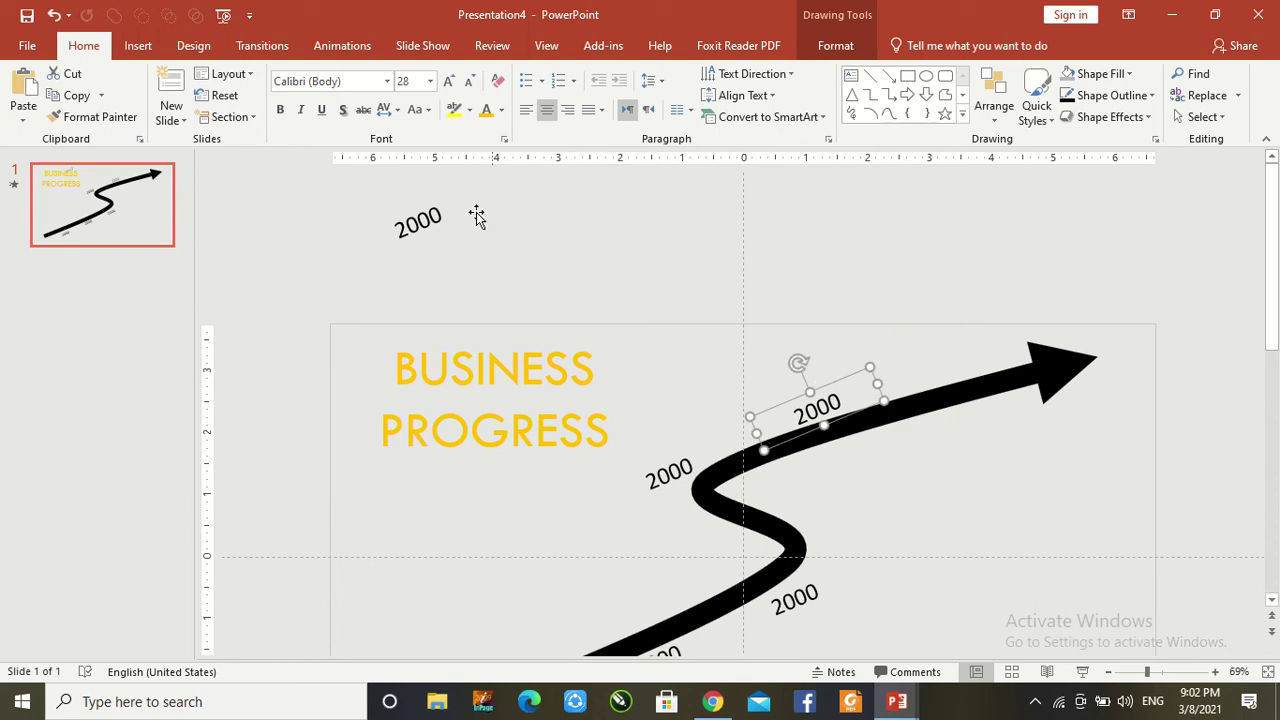
pyautogui.click(420, 203)
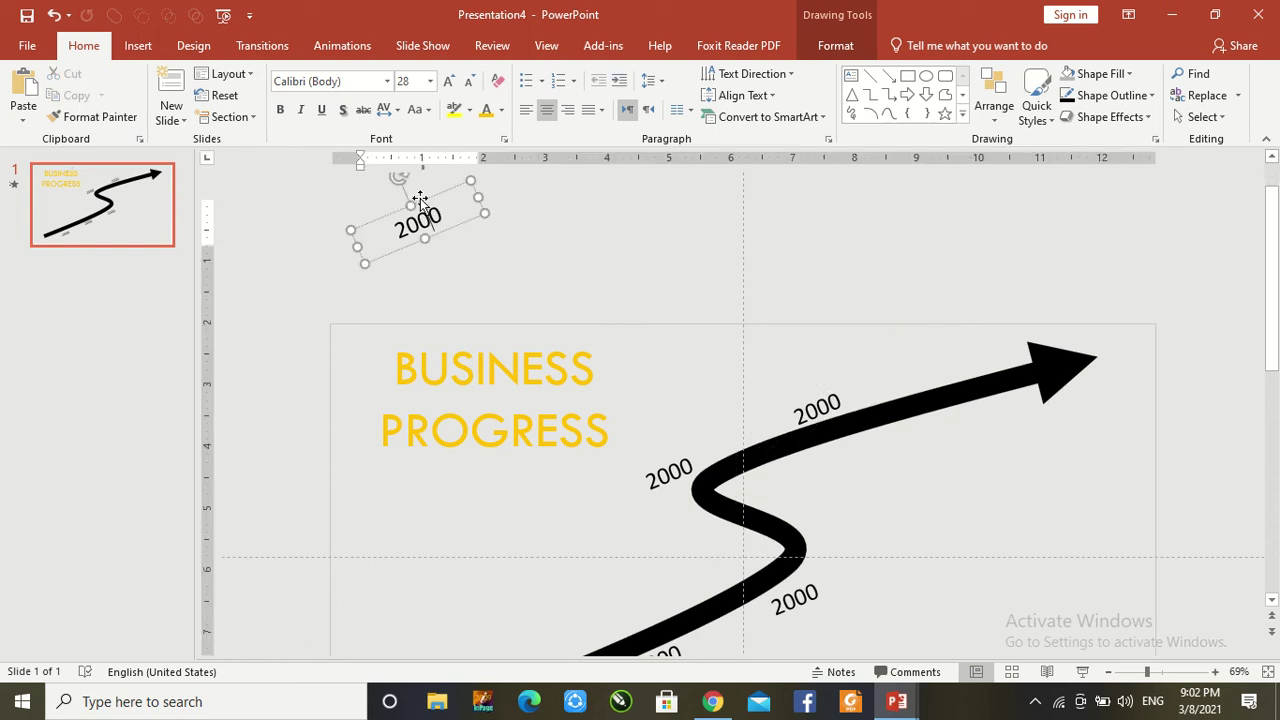
pyautogui.moveTo(420, 200); pyautogui.dragTo(944, 340)
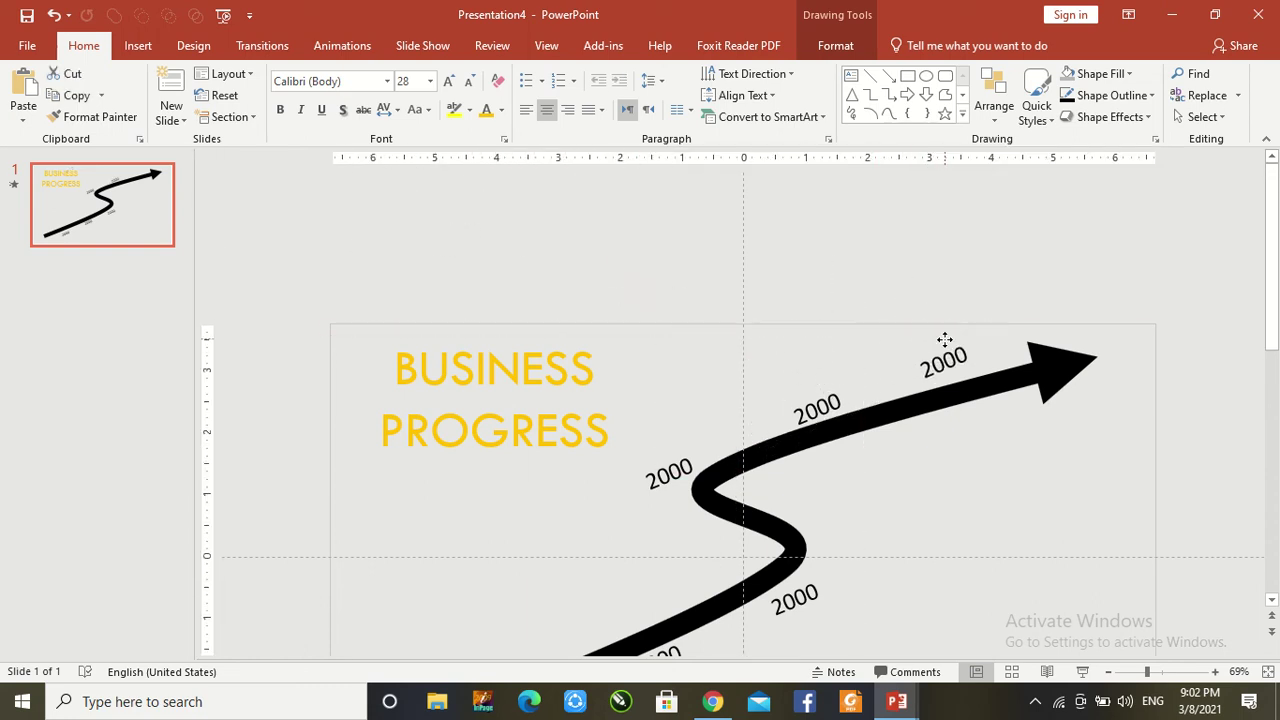
pyautogui.moveTo(944, 340); pyautogui.dragTo(948, 348)
pyautogui.scroll(-2, 909, 517)
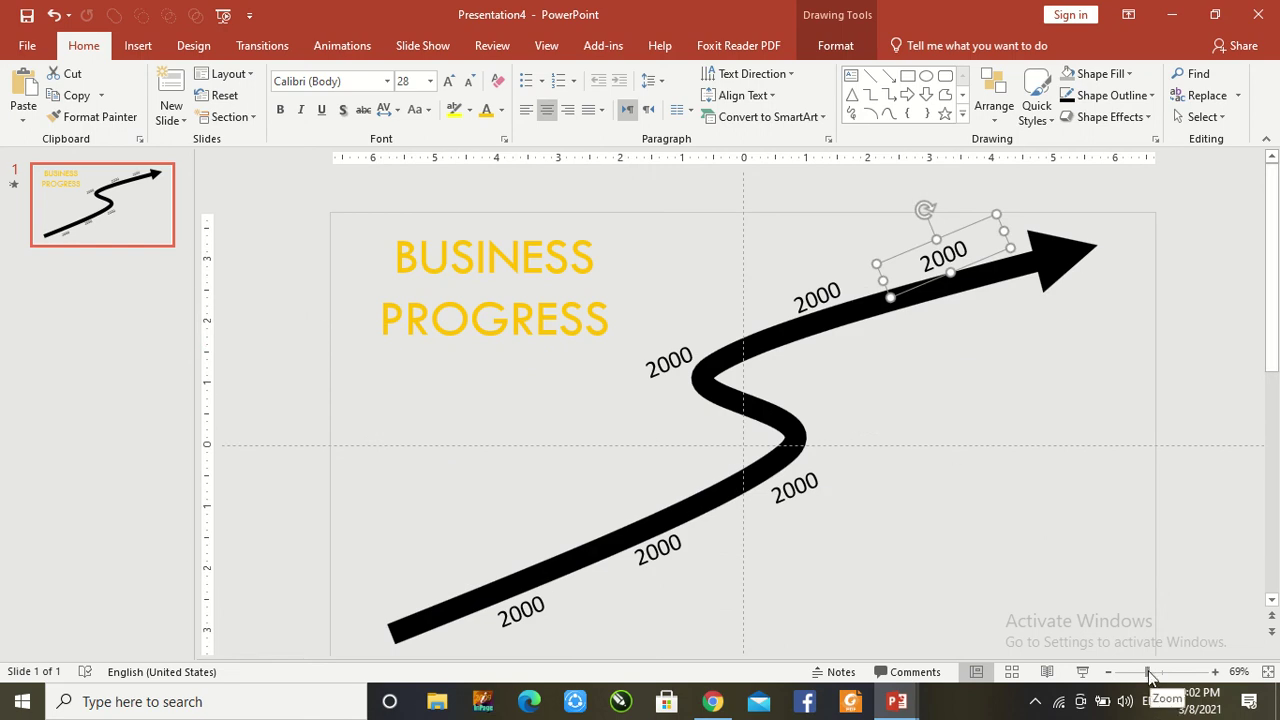
# Zoom out, nudge the arrow into place, and realign the two lowest year labels along it
pyautogui.moveTo(1148, 677); pyautogui.dragTo(1144, 676)
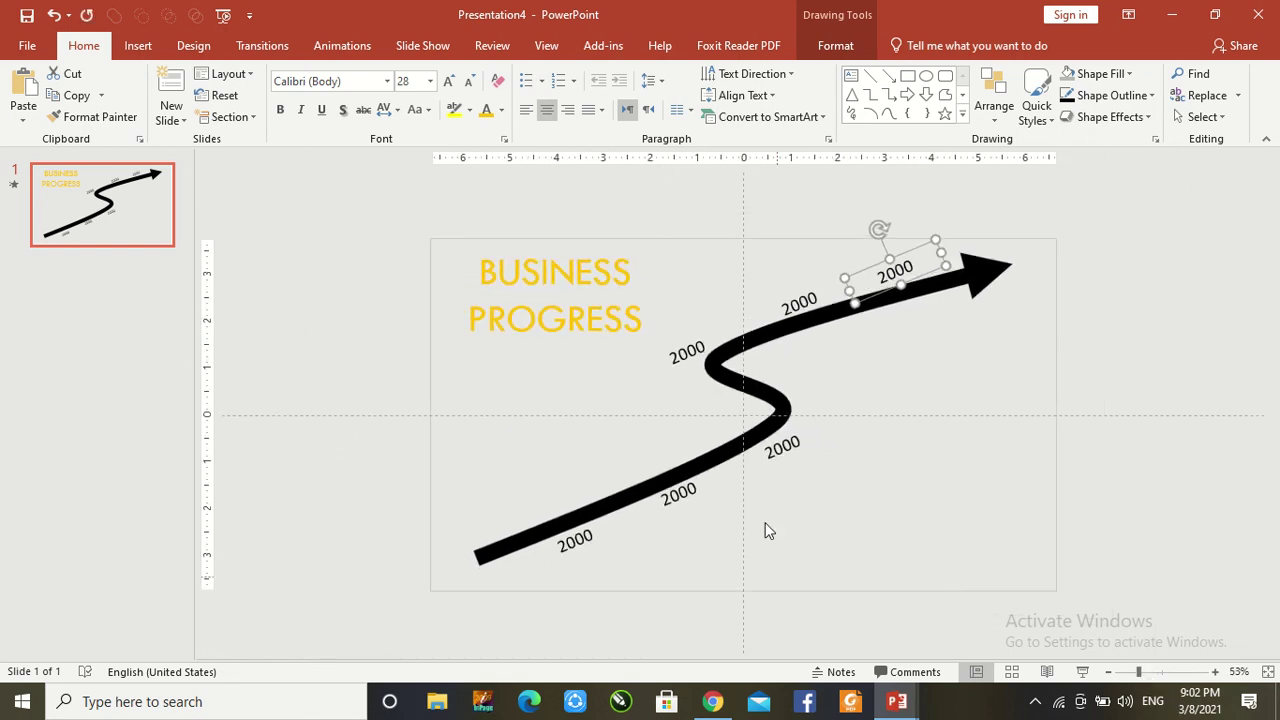
pyautogui.click(590, 512)
pyautogui.press('Down')
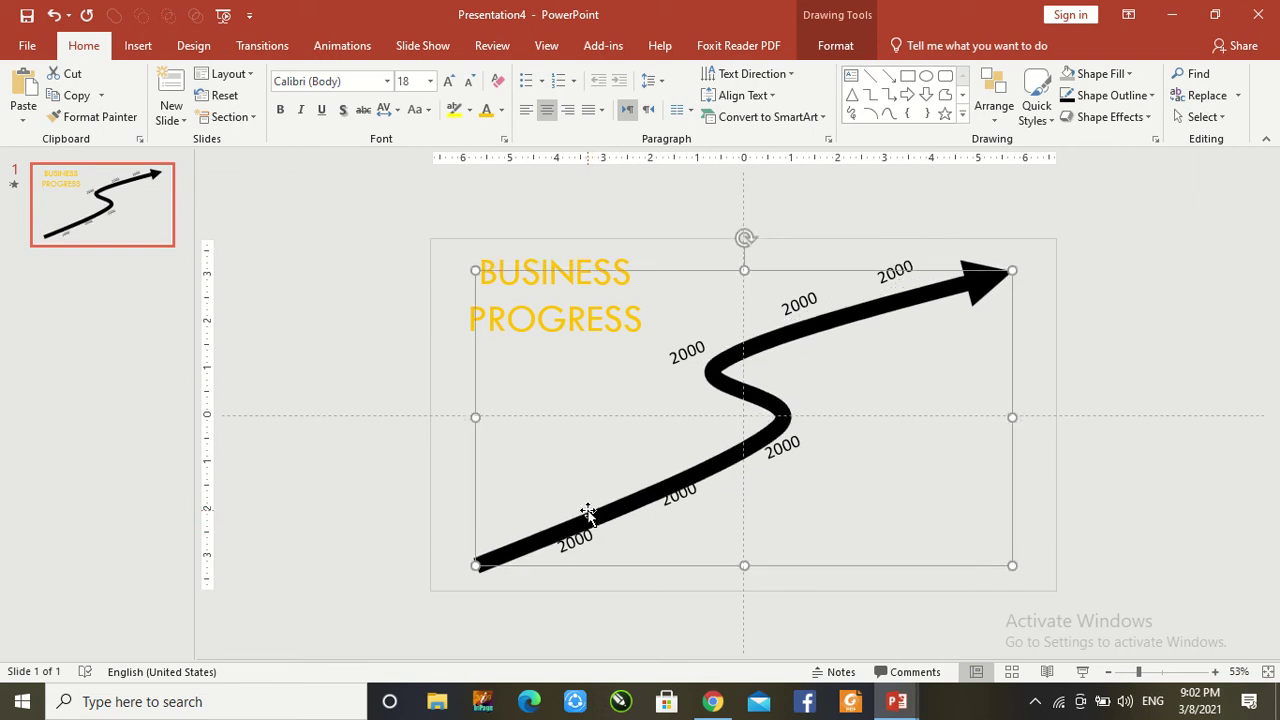
pyautogui.press('Down')
pyautogui.press('Down')
pyautogui.press('Down')
pyautogui.press('Down')
pyautogui.press('Up')
pyautogui.press('Left')
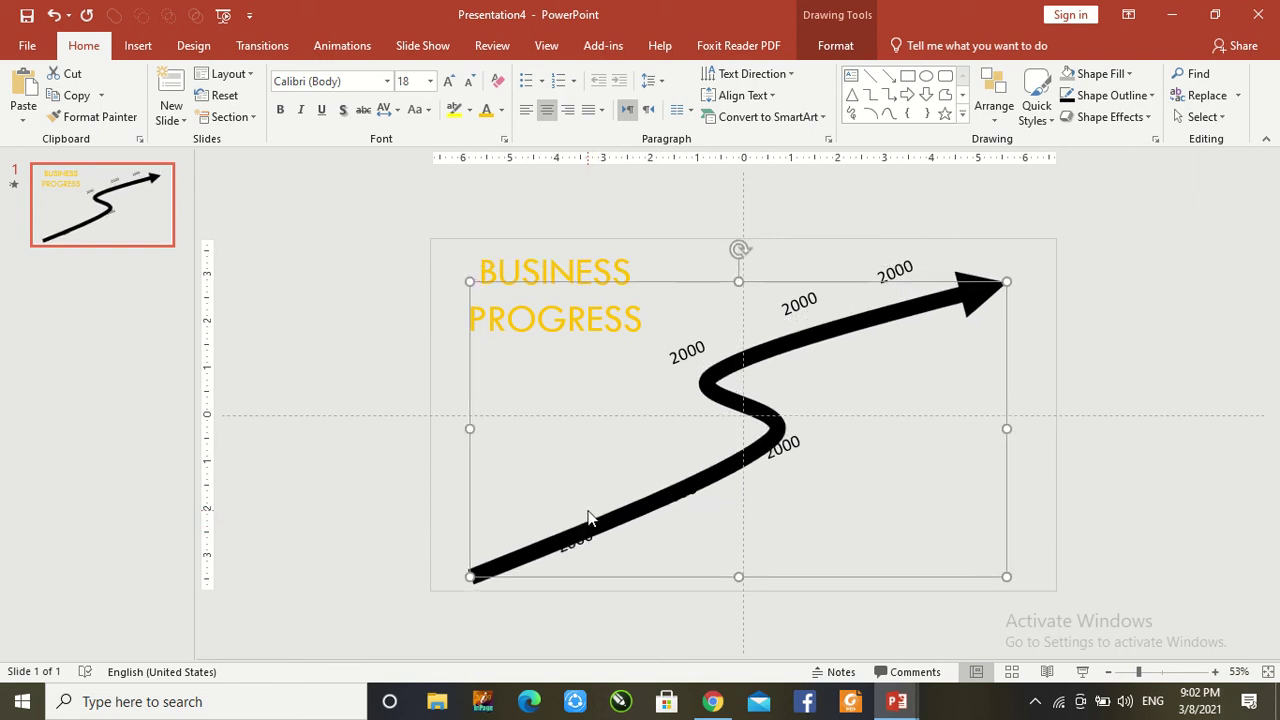
pyautogui.press('Up')
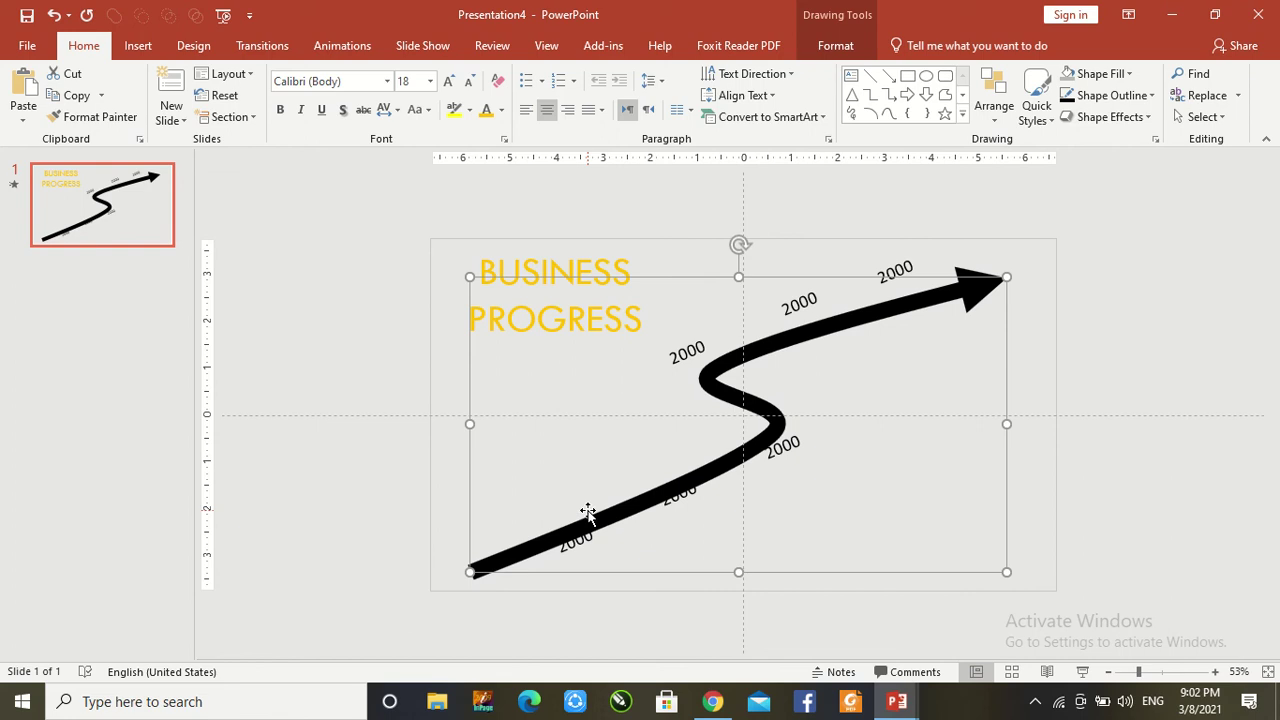
pyautogui.click(587, 535)
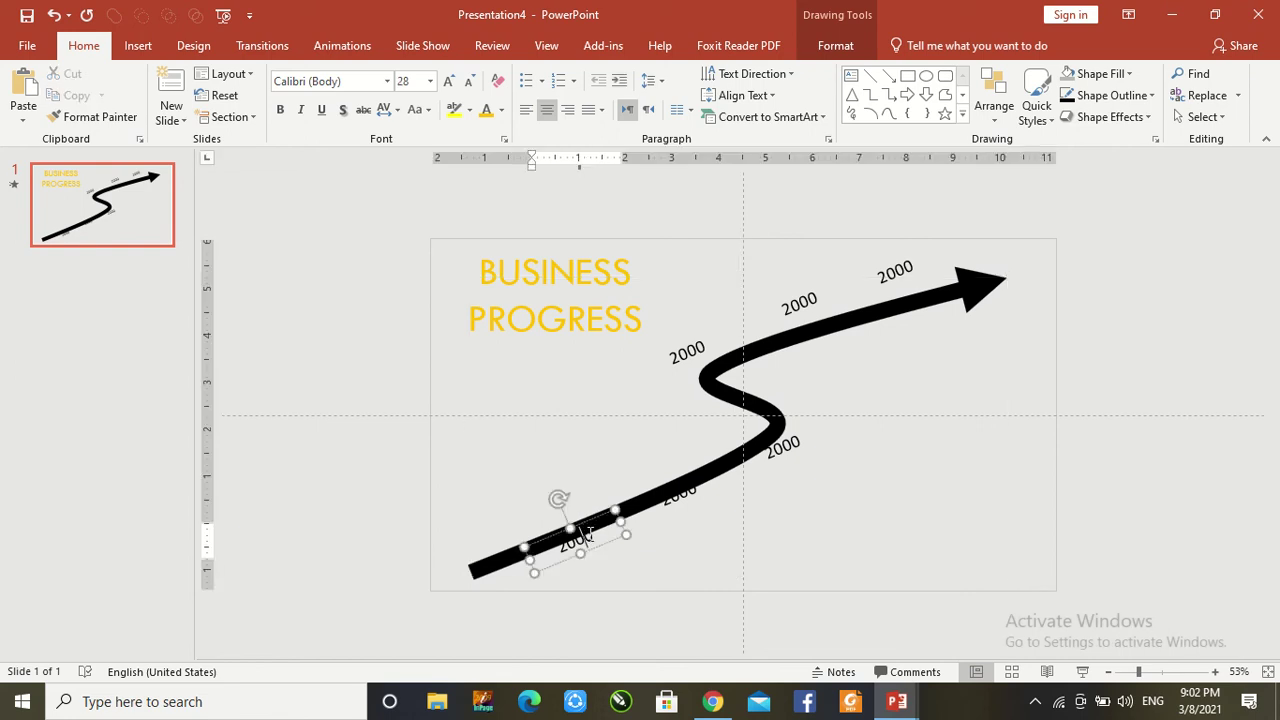
pyautogui.moveTo(592, 520); pyautogui.dragTo(587, 532)
pyautogui.click(673, 495)
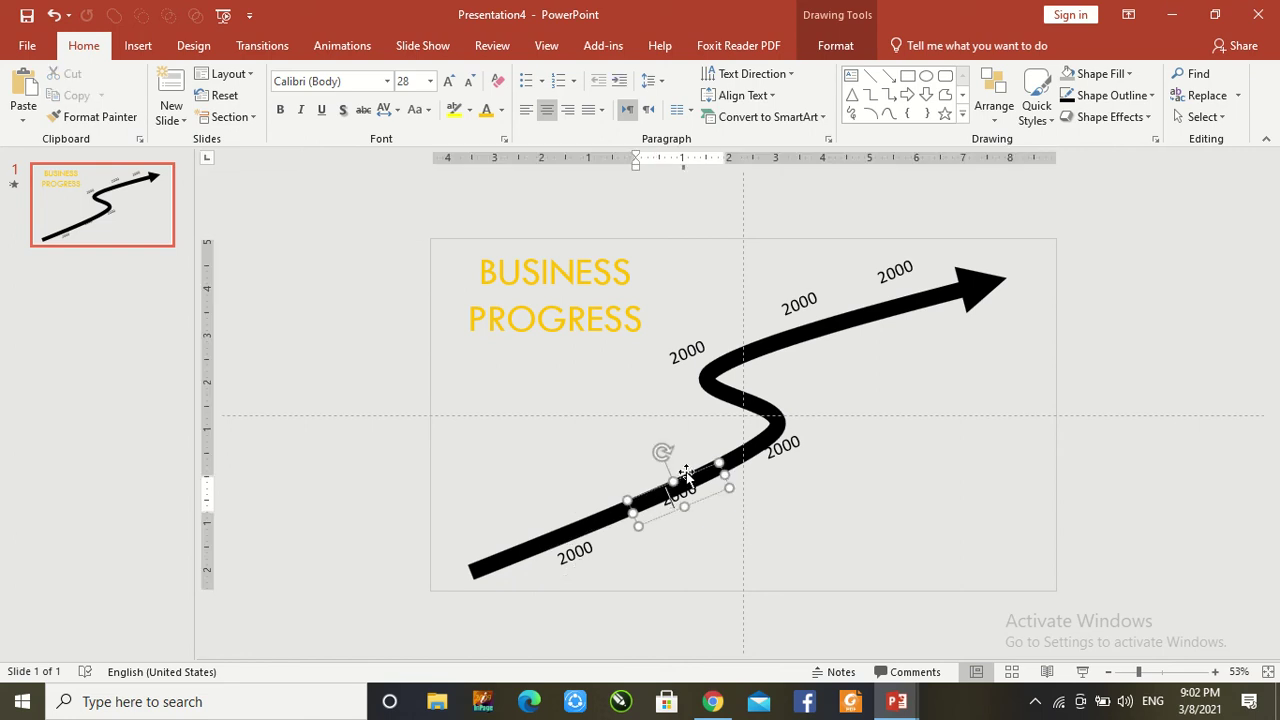
pyautogui.moveTo(688, 475); pyautogui.dragTo(677, 493)
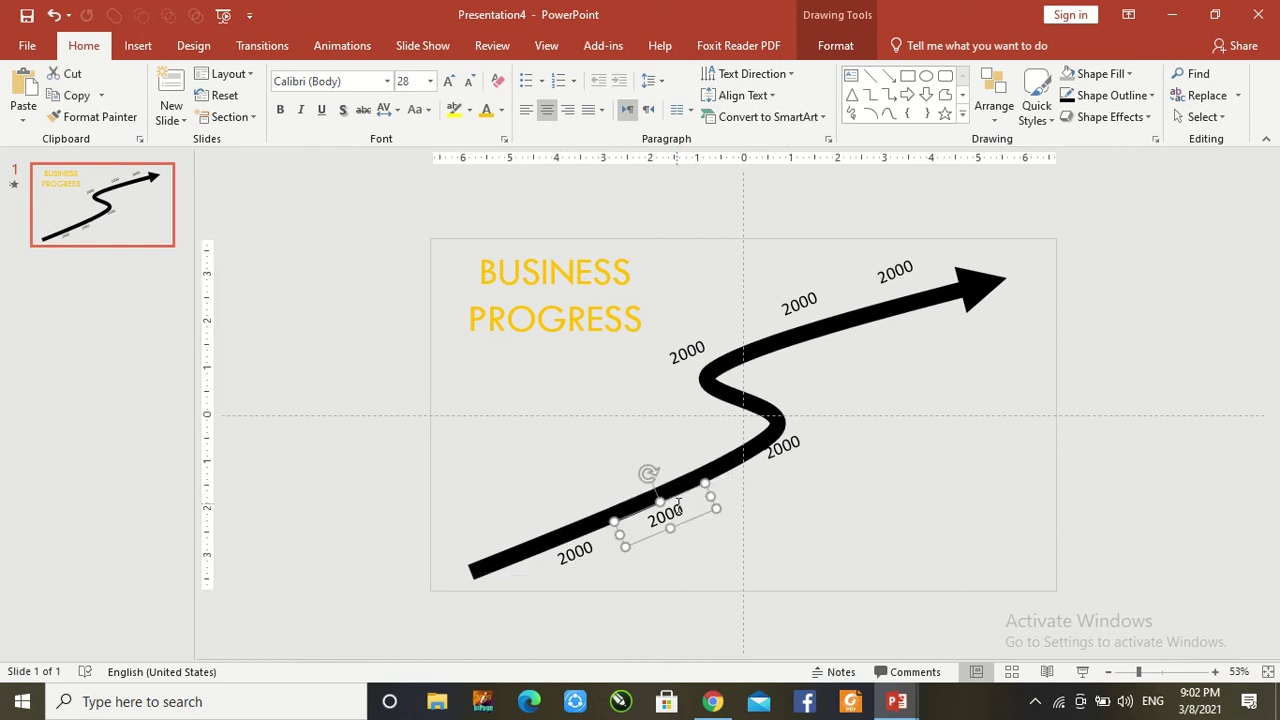
# Change the second and third labels to 2005 and 2010, moving 2010 onto the lower bend
pyautogui.click(677, 507)
pyautogui.press('BackSpace')
pyautogui.write('5')
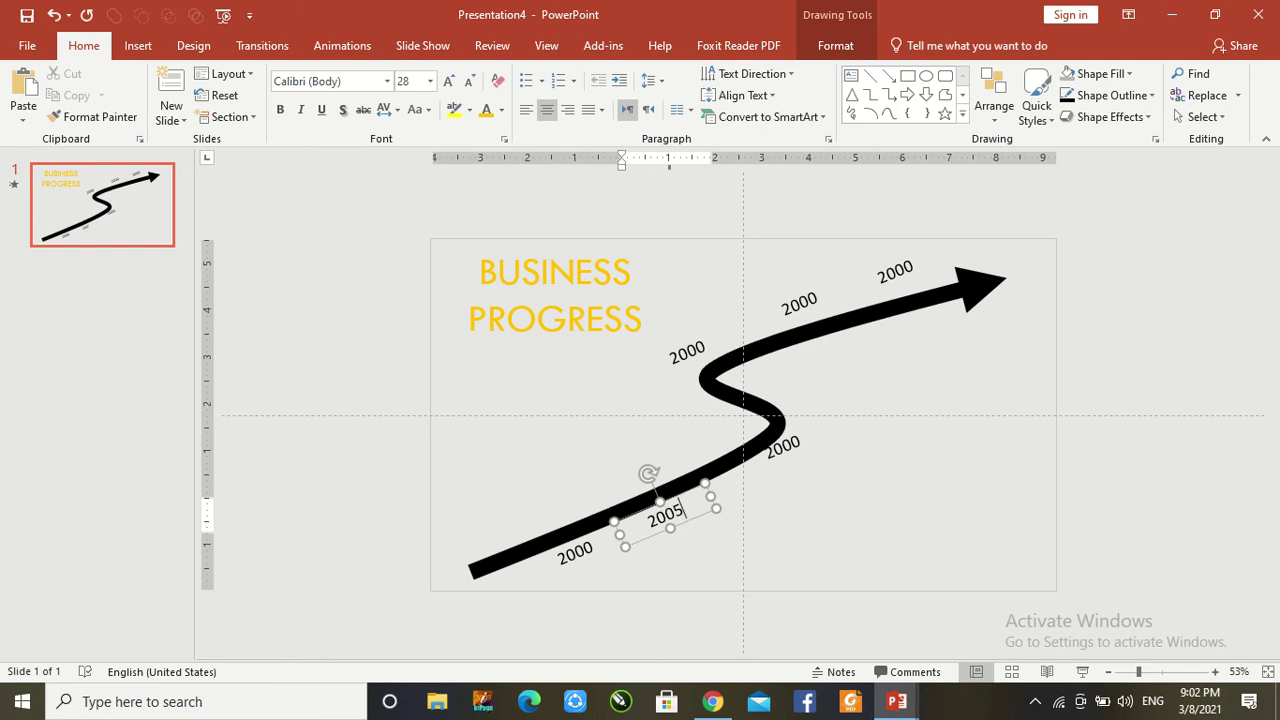
pyautogui.click(797, 444)
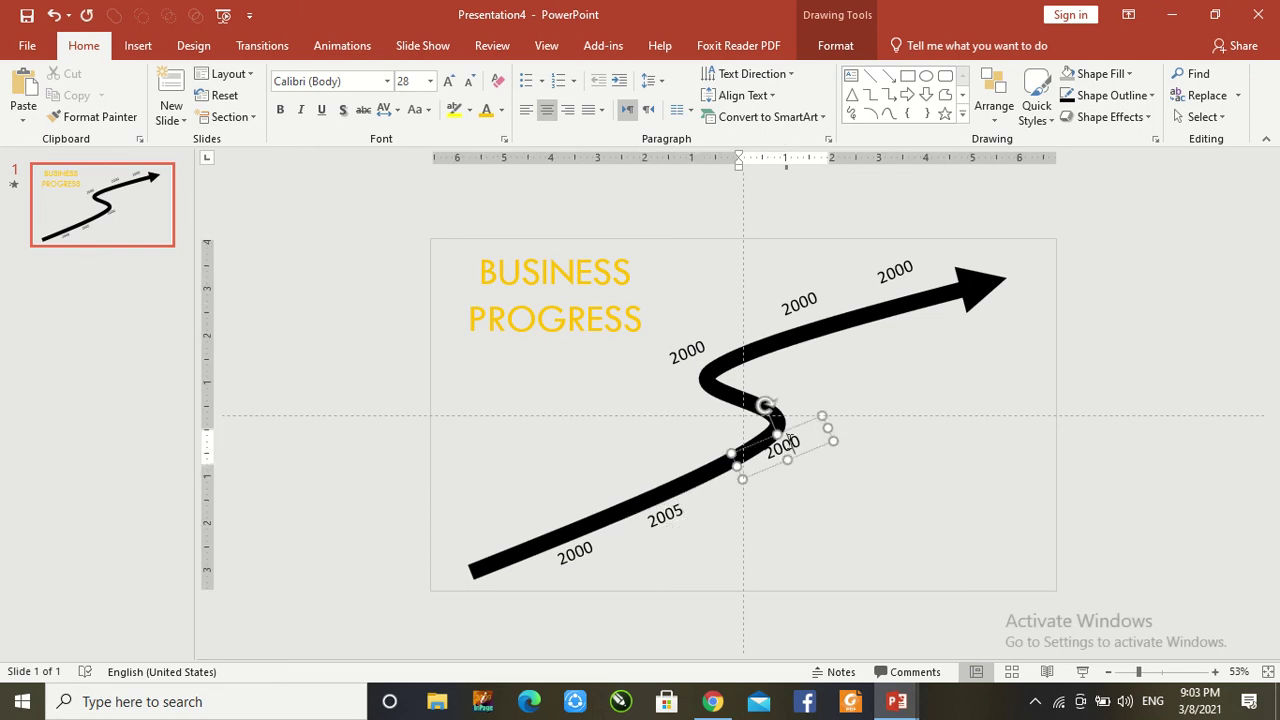
pyautogui.press('BackSpace')
pyautogui.press('BackSpace')
pyautogui.write('10')
pyautogui.moveTo(790, 427); pyautogui.dragTo(778, 440)
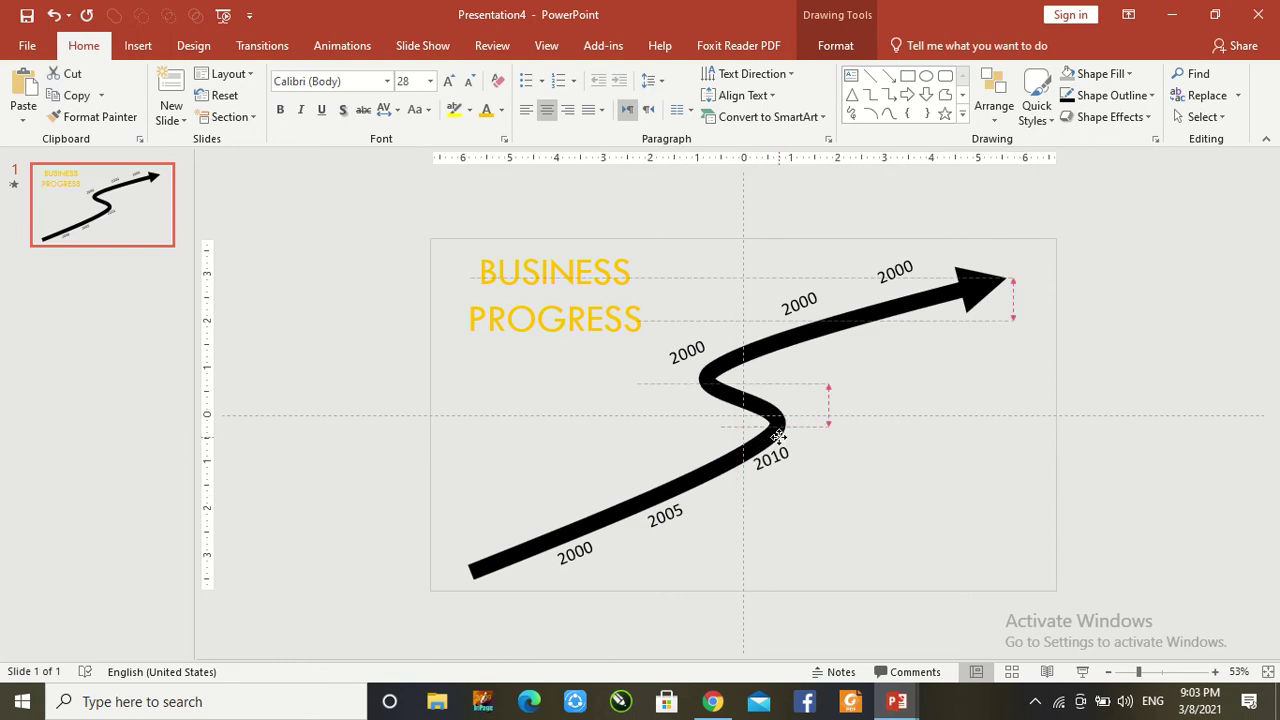
# Renumber the upper three labels to 2015, 2020 and 2025 toward the arrowhead
pyautogui.click(695, 349)
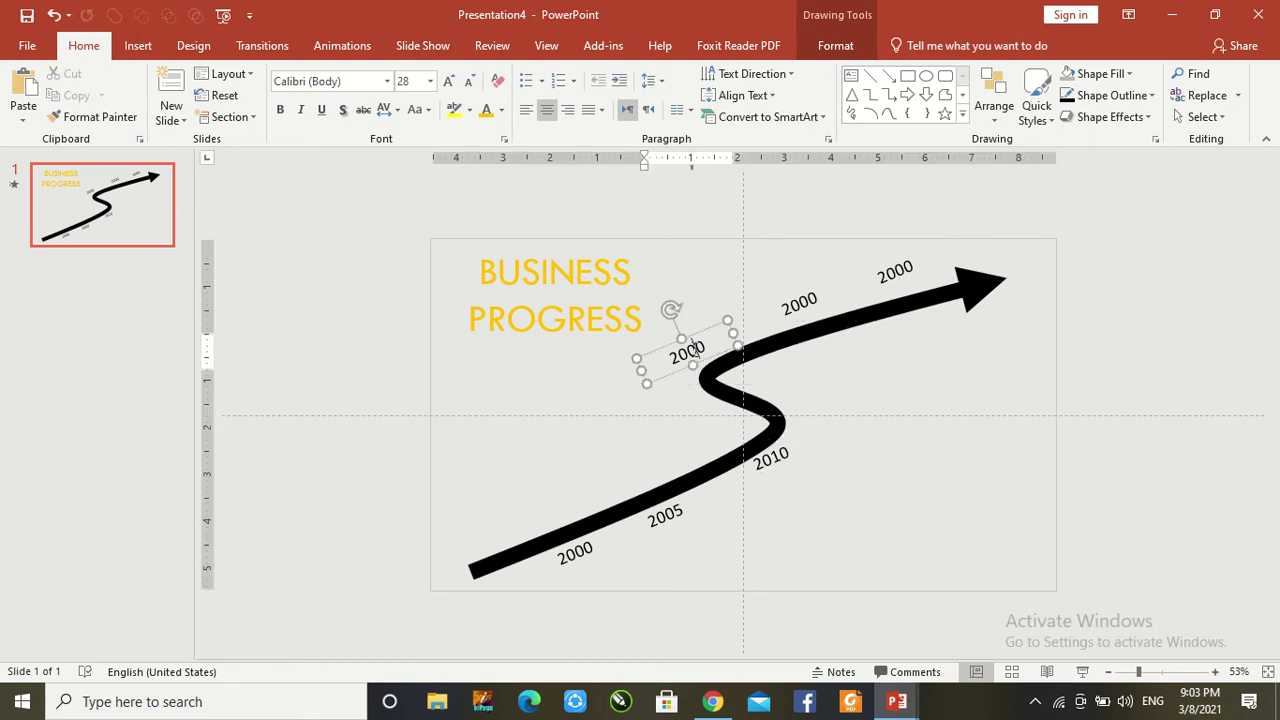
pyautogui.press('BackSpace')
pyautogui.press('BackSpace')
pyautogui.write('1')
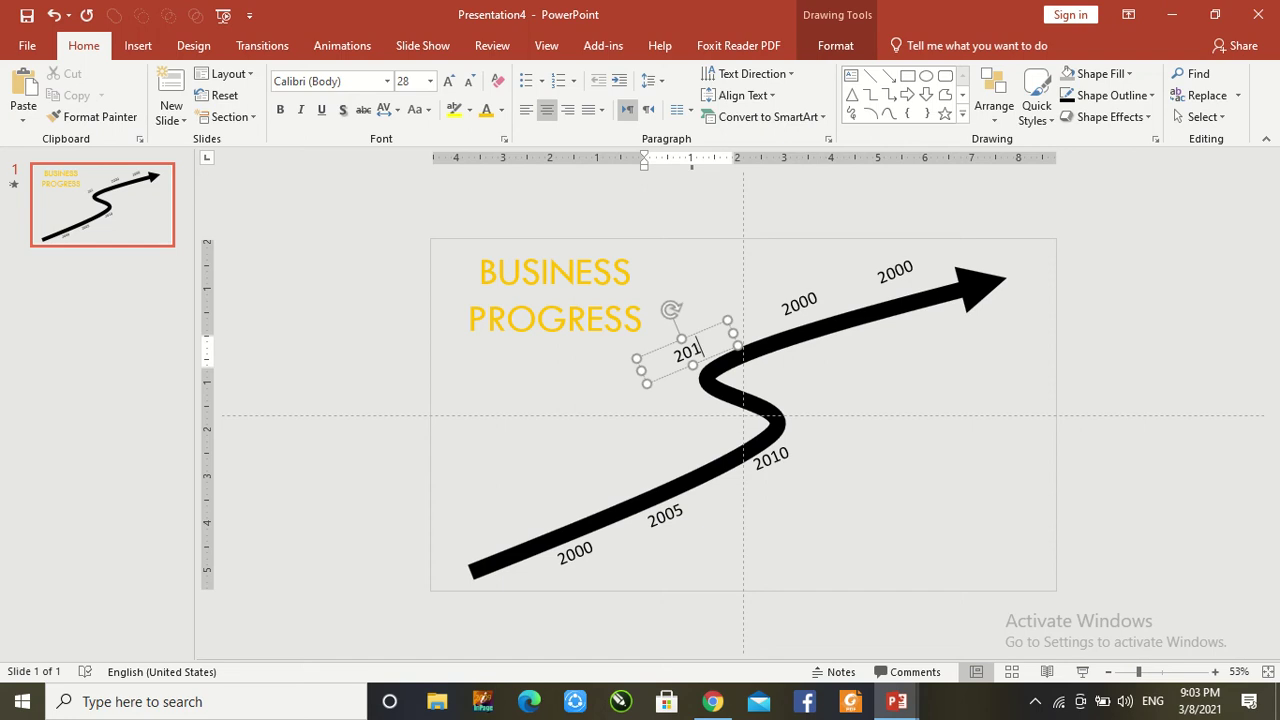
pyautogui.write('5')
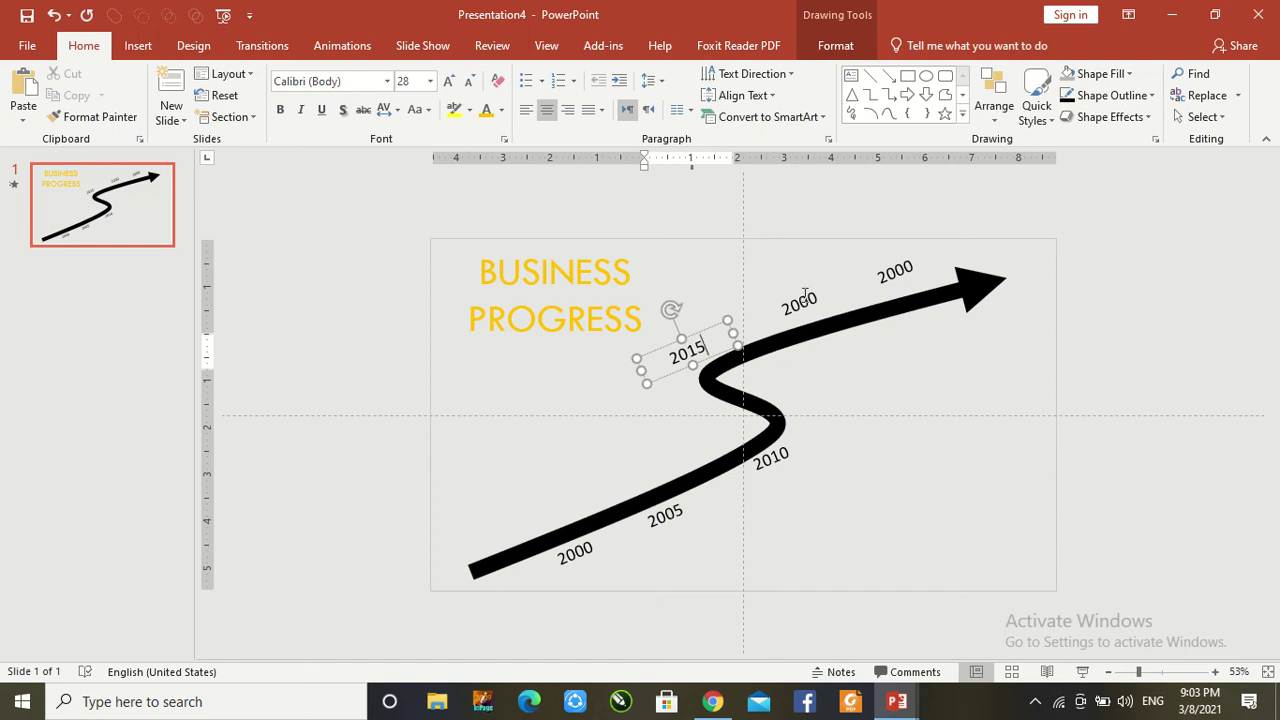
pyautogui.click(801, 297)
pyautogui.press('BackSpace')
pyautogui.press('BackSpace')
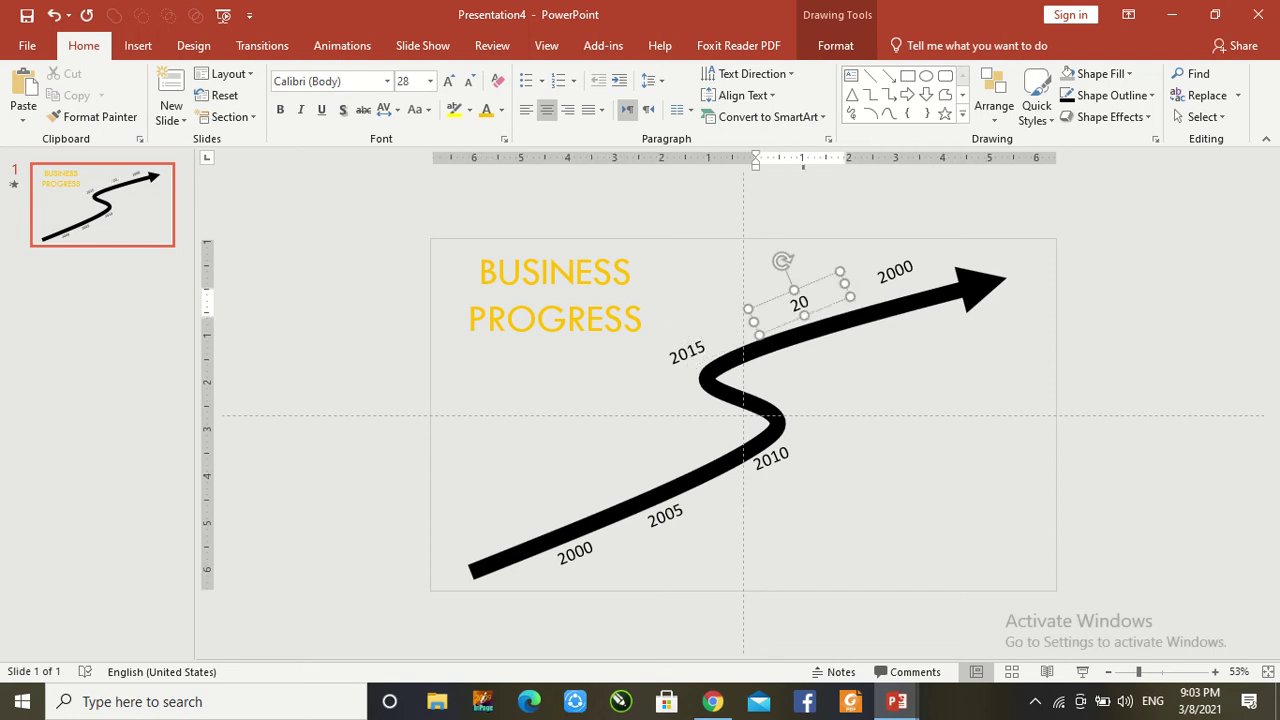
pyautogui.write('20')
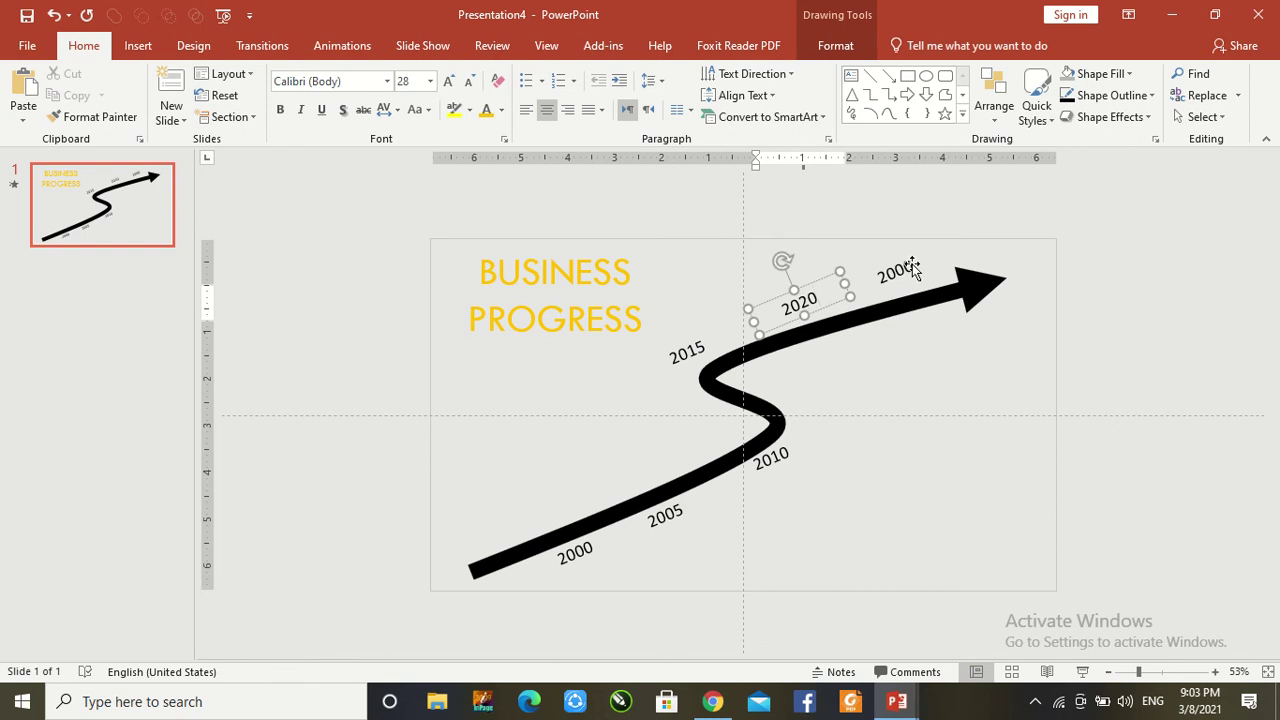
pyautogui.click(901, 272)
pyautogui.press('BackSpace')
pyautogui.press('BackSpace')
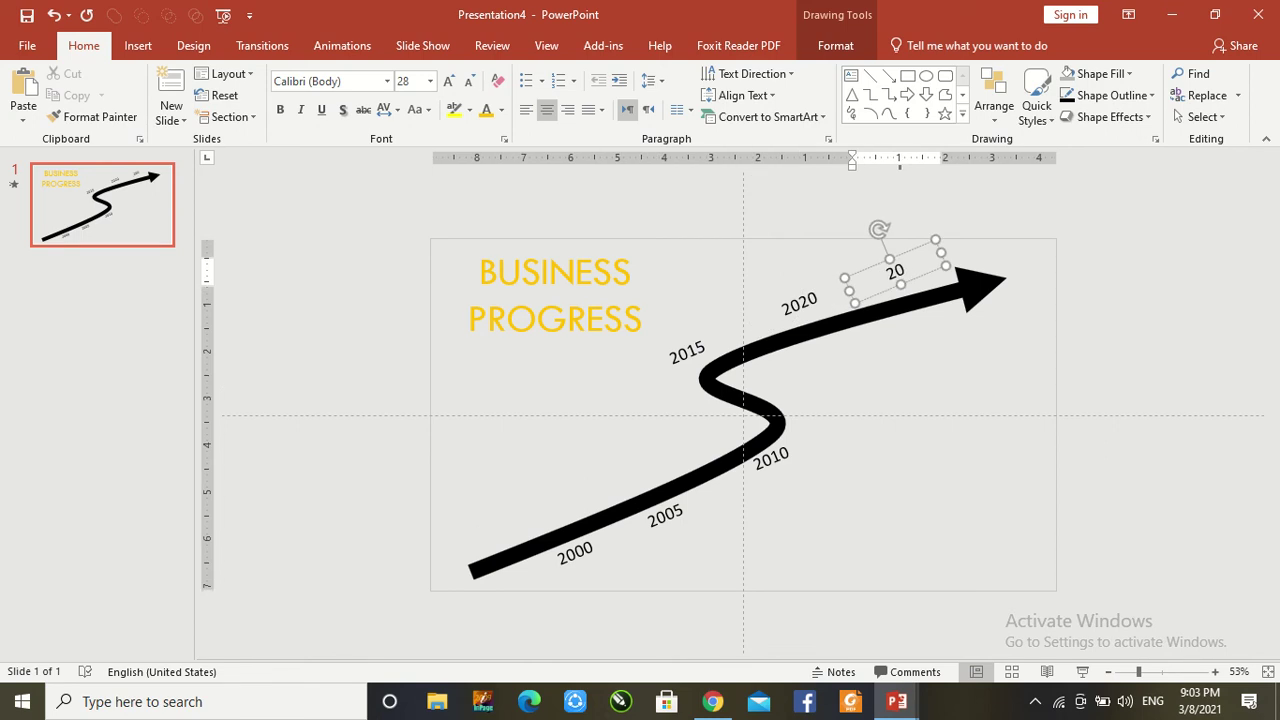
pyautogui.write('25')
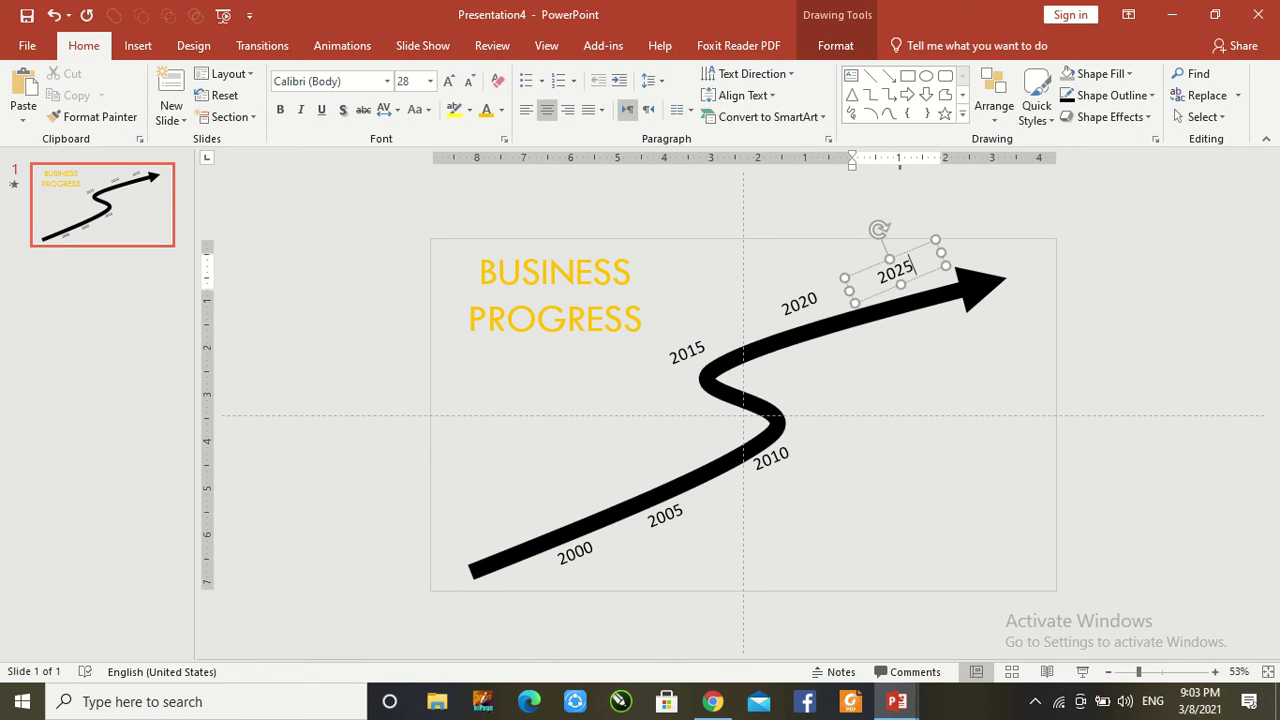
# Tilt the 2025 and 2020 labels so they follow the arrow's curve
pyautogui.moveTo(905, 253)
pyautogui.mouseDown()
pyautogui.moveTo(905, 269)
pyautogui.moveTo(888, 246)
pyautogui.mouseUp()
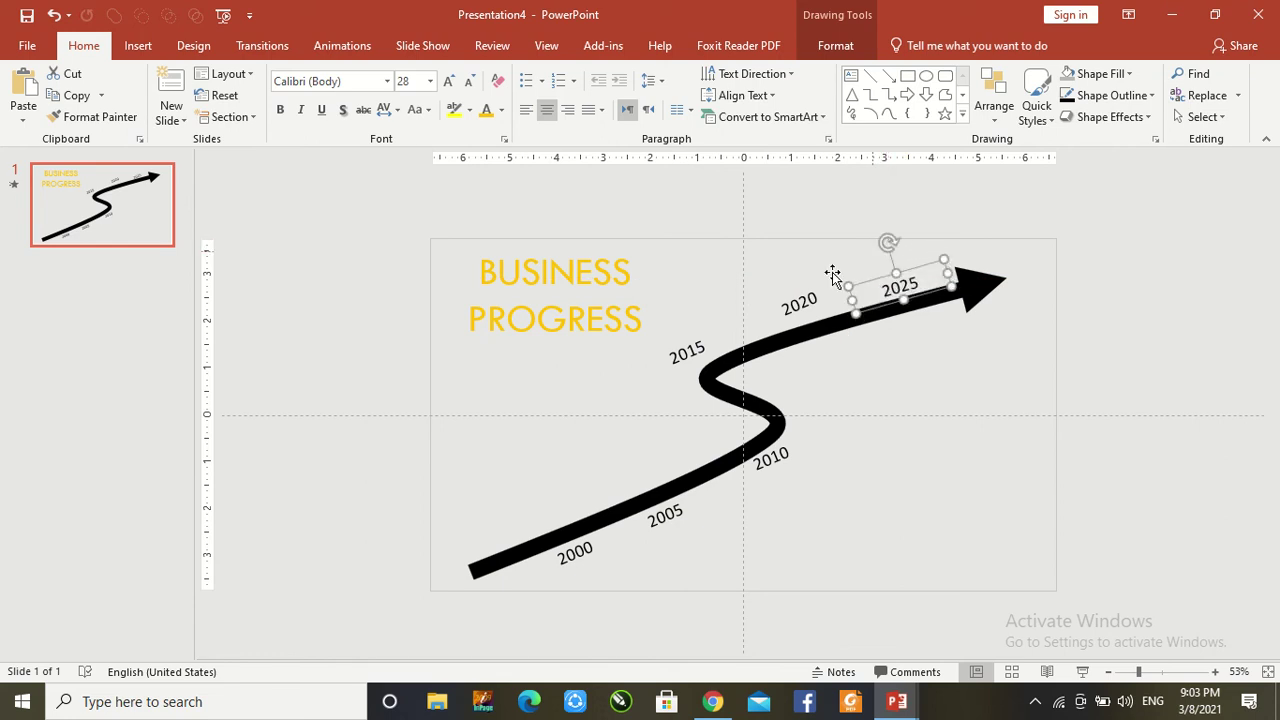
pyautogui.click(793, 285)
pyautogui.moveTo(783, 262); pyautogui.dragTo(808, 294)
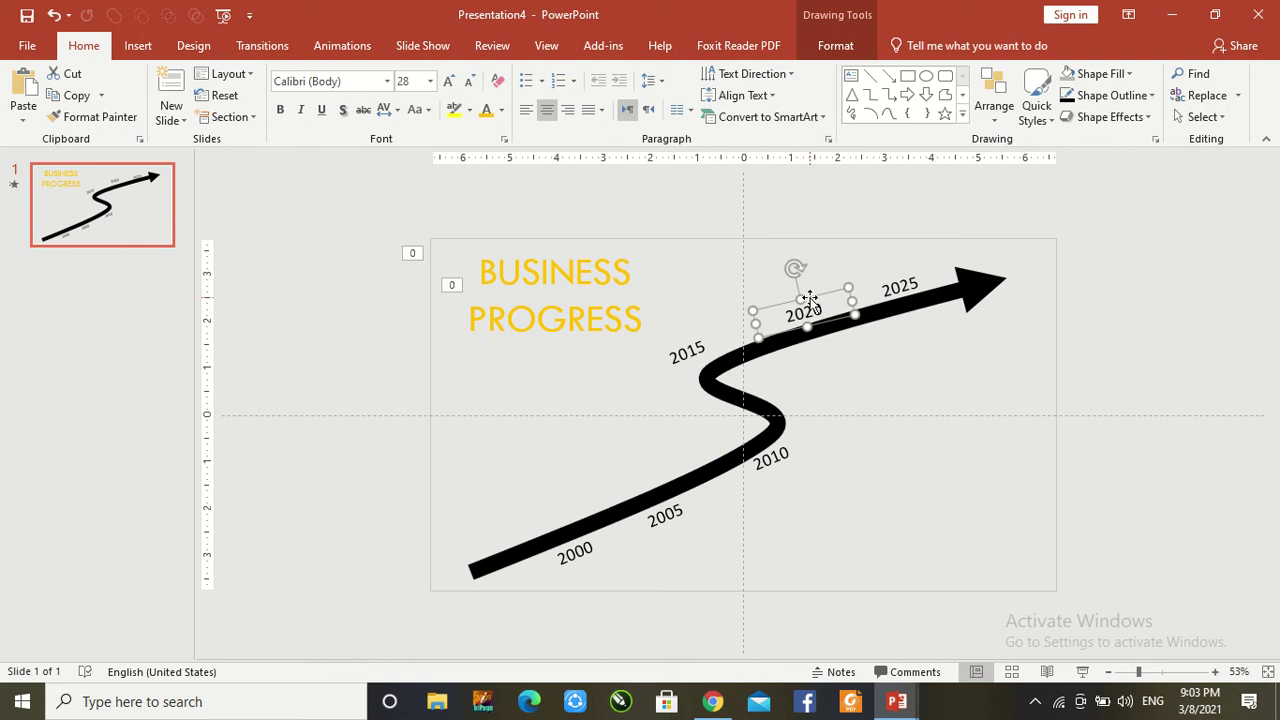
# Reposition the 2015, 2010 and 2005 labels beside the arrow's lower bend
pyautogui.click(688, 350)
pyautogui.moveTo(688, 335); pyautogui.dragTo(680, 370)
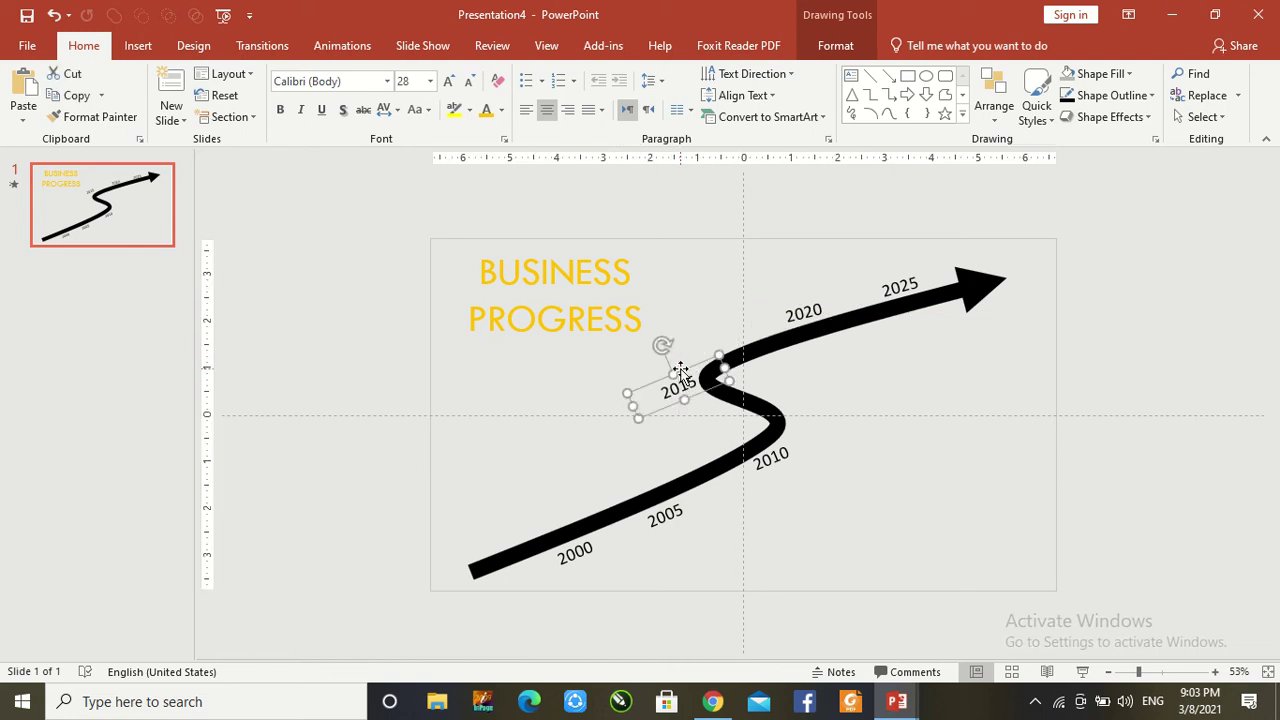
pyautogui.click(782, 459)
pyautogui.moveTo(787, 440); pyautogui.dragTo(820, 391)
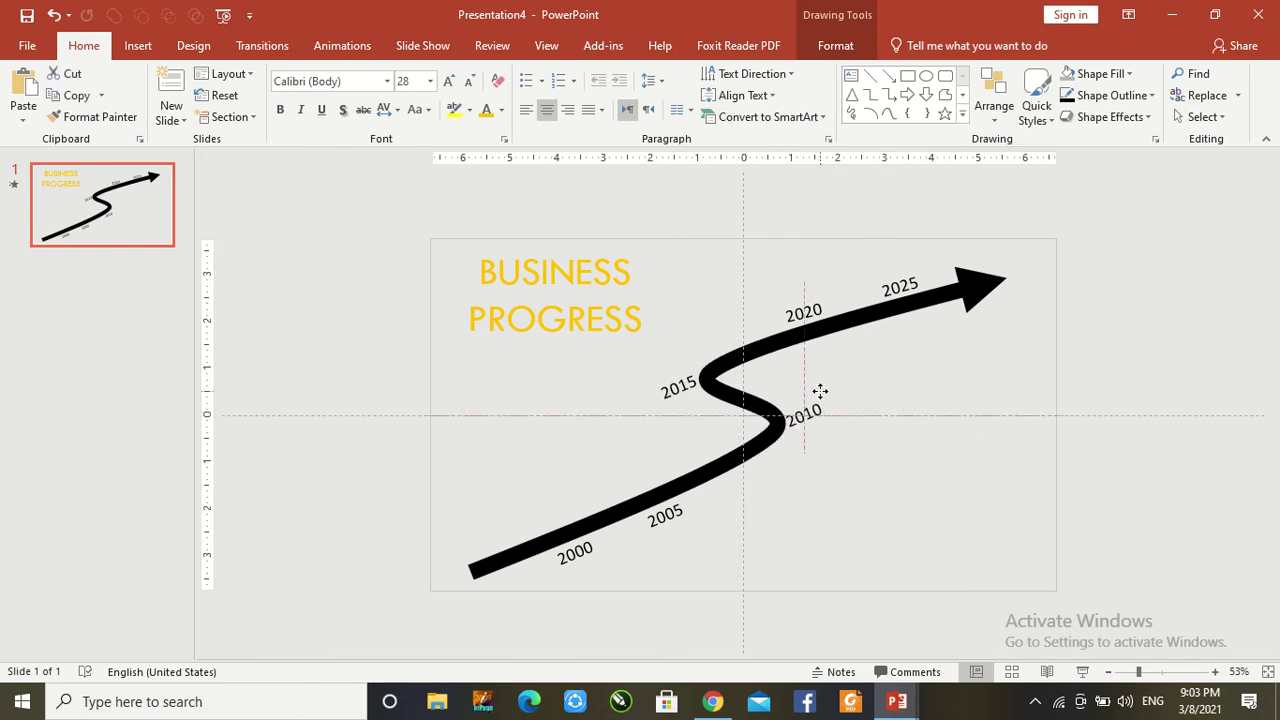
pyautogui.click(672, 514)
pyautogui.moveTo(668, 496); pyautogui.dragTo(716, 473)
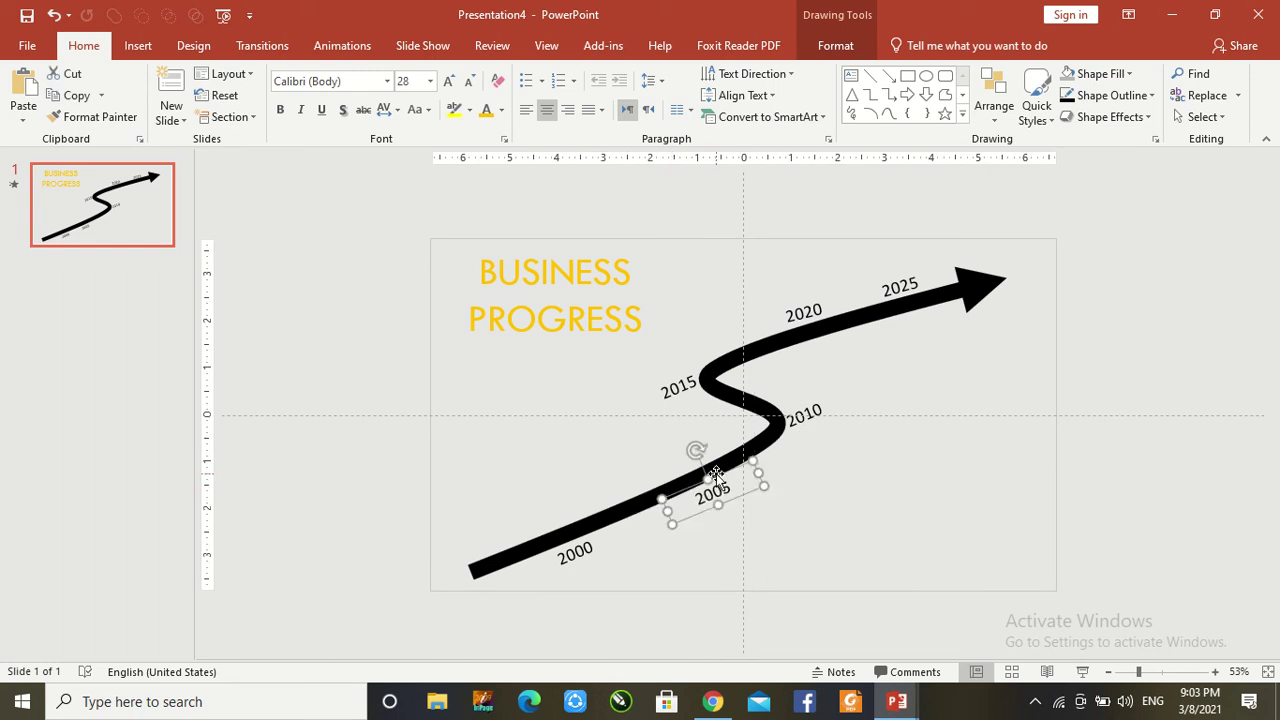
pyautogui.click(581, 548)
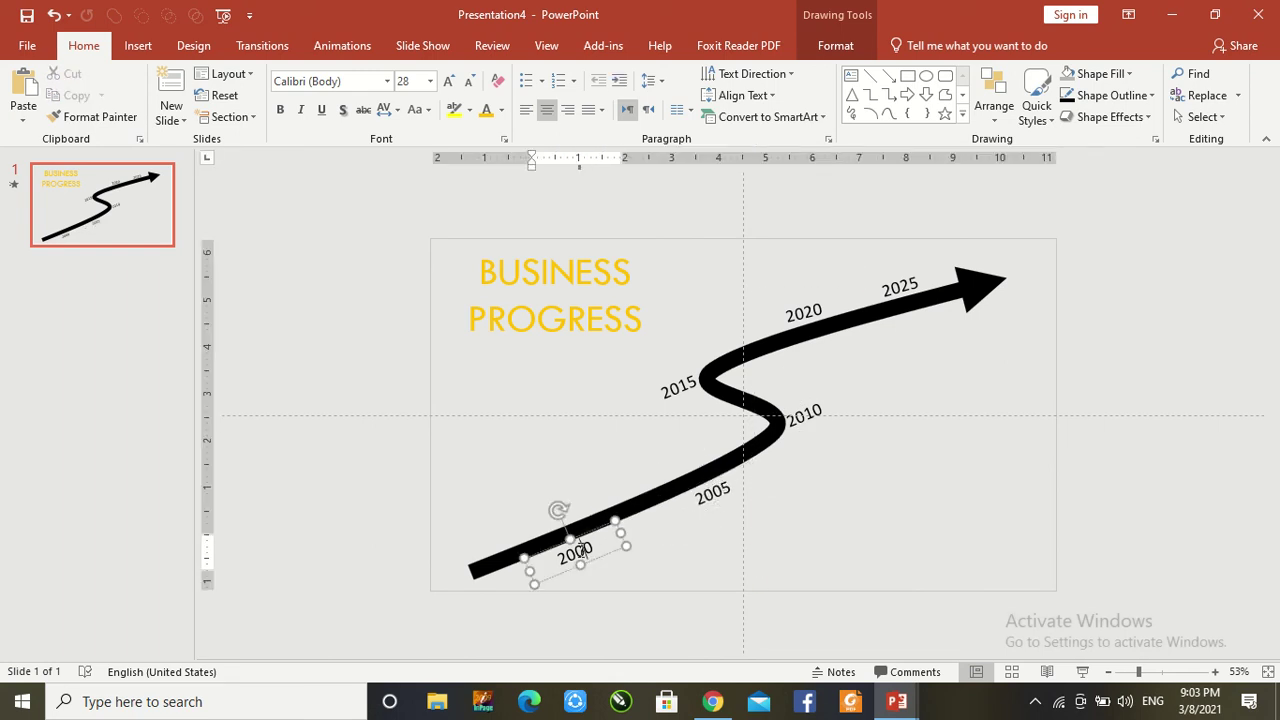
# Enlarge the 2000 label's text to 40 pt
pyautogui.doubleClick(581, 550)
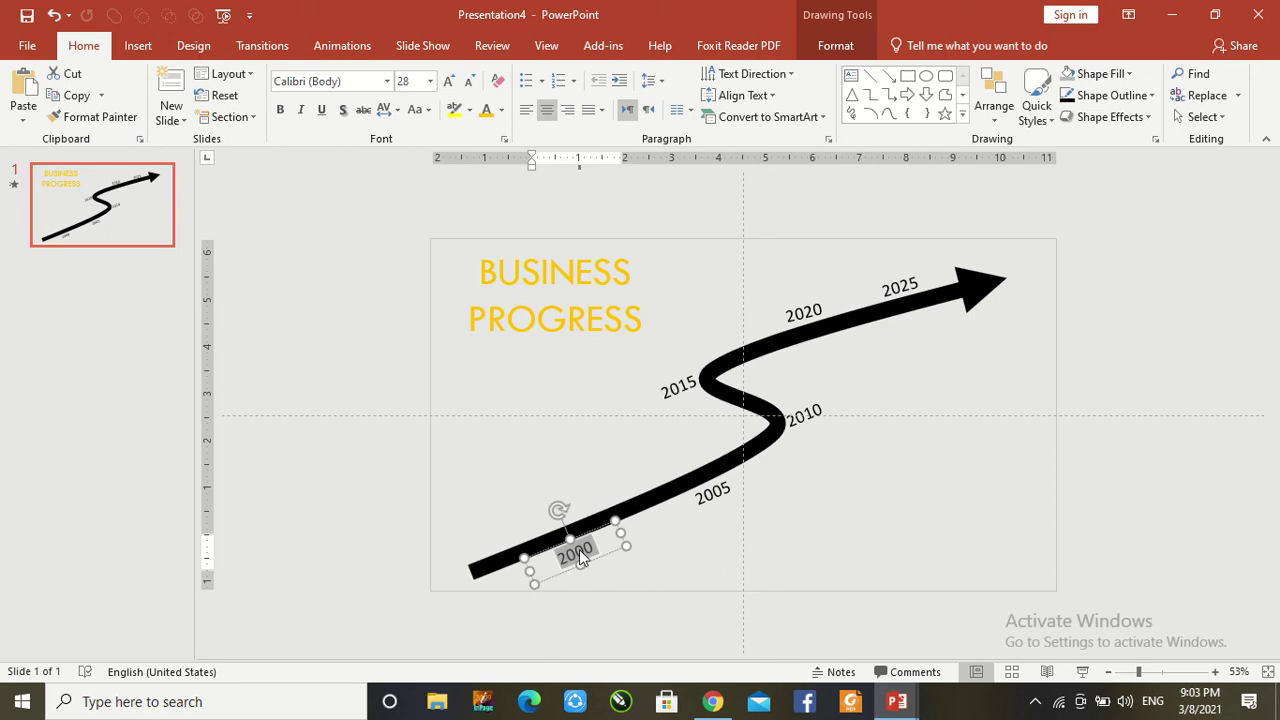
pyautogui.click(430, 81)
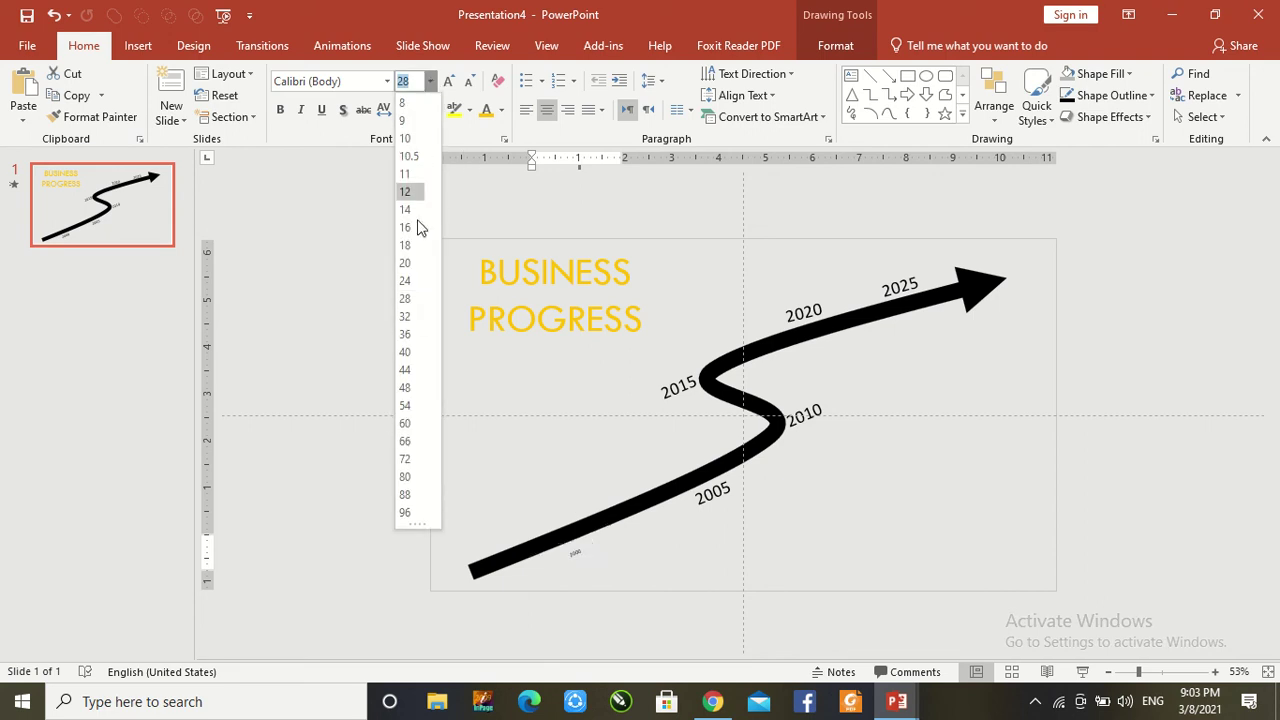
pyautogui.click(410, 355)
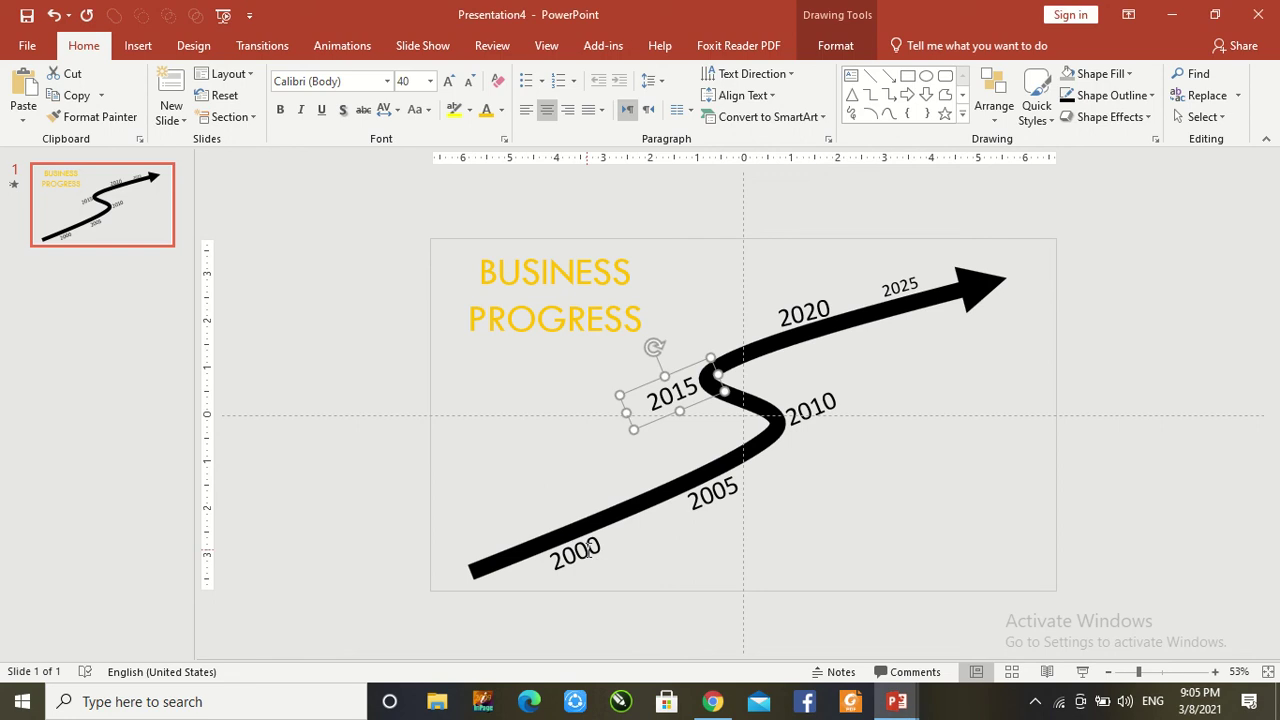
pyautogui.click(578, 553)
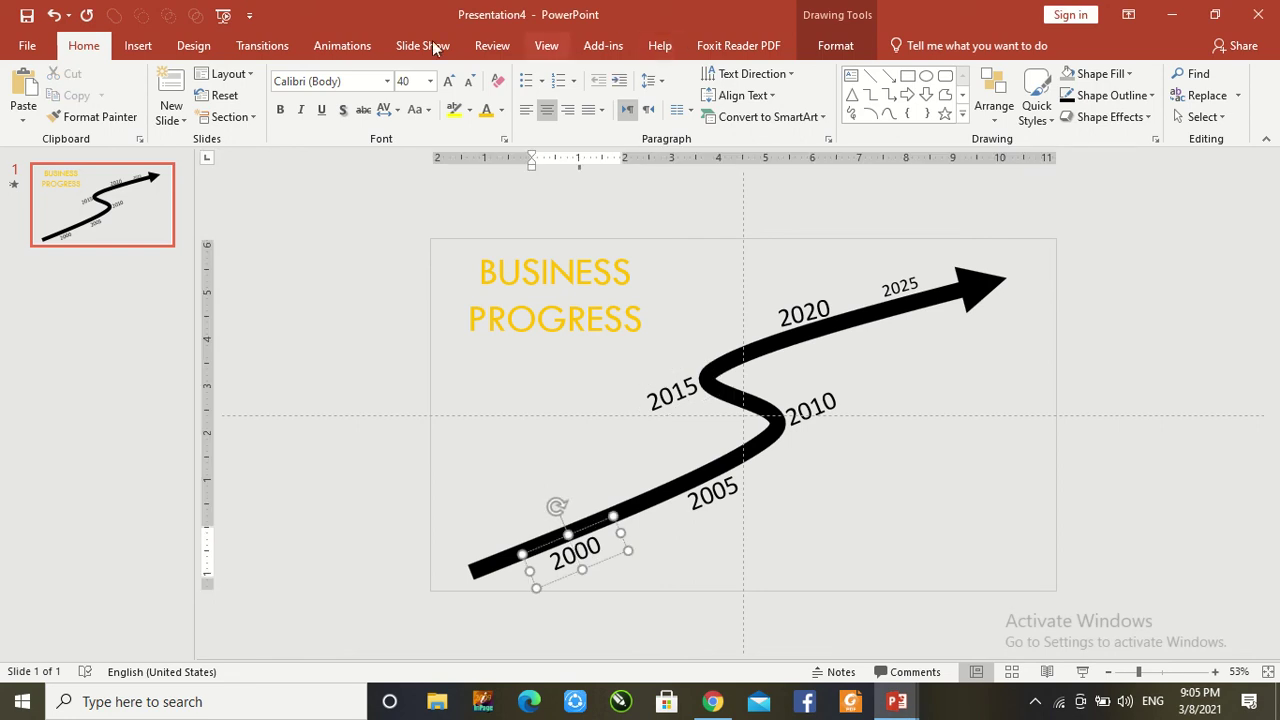
pyautogui.click(340, 48)
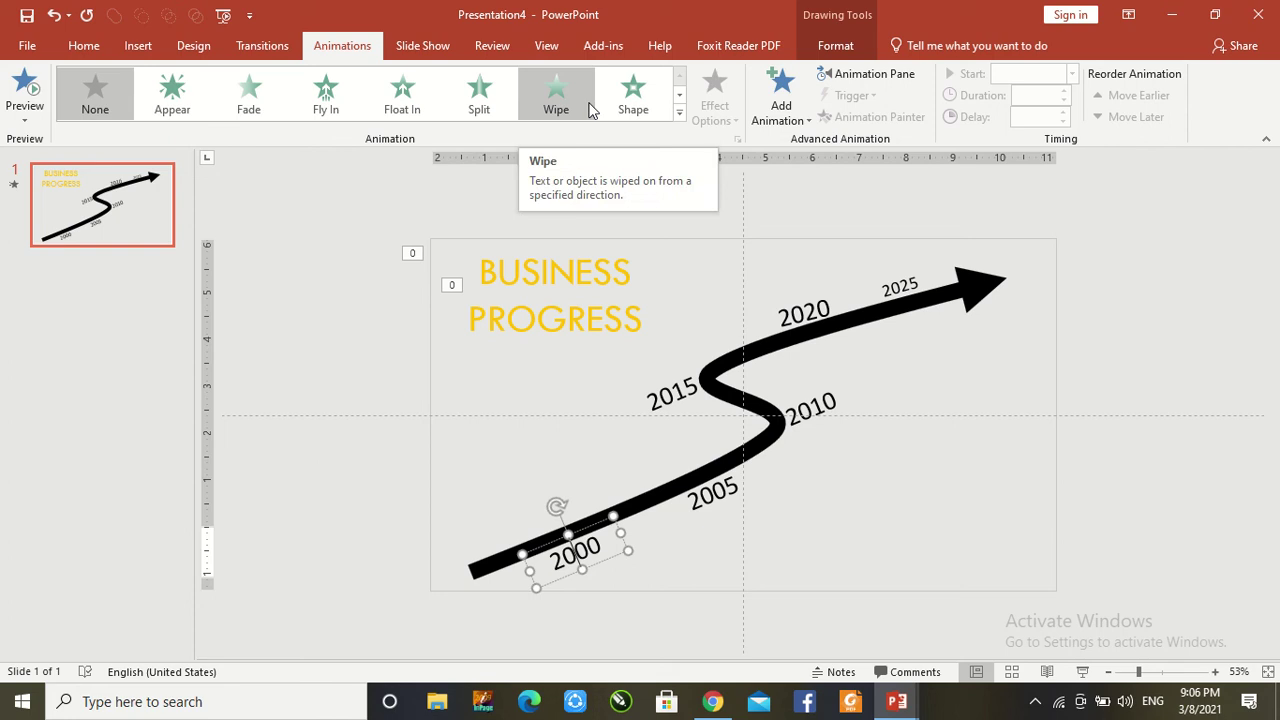
# Give the 2000 label a Fade entrance that starts After Previous
pyautogui.click(245, 92)
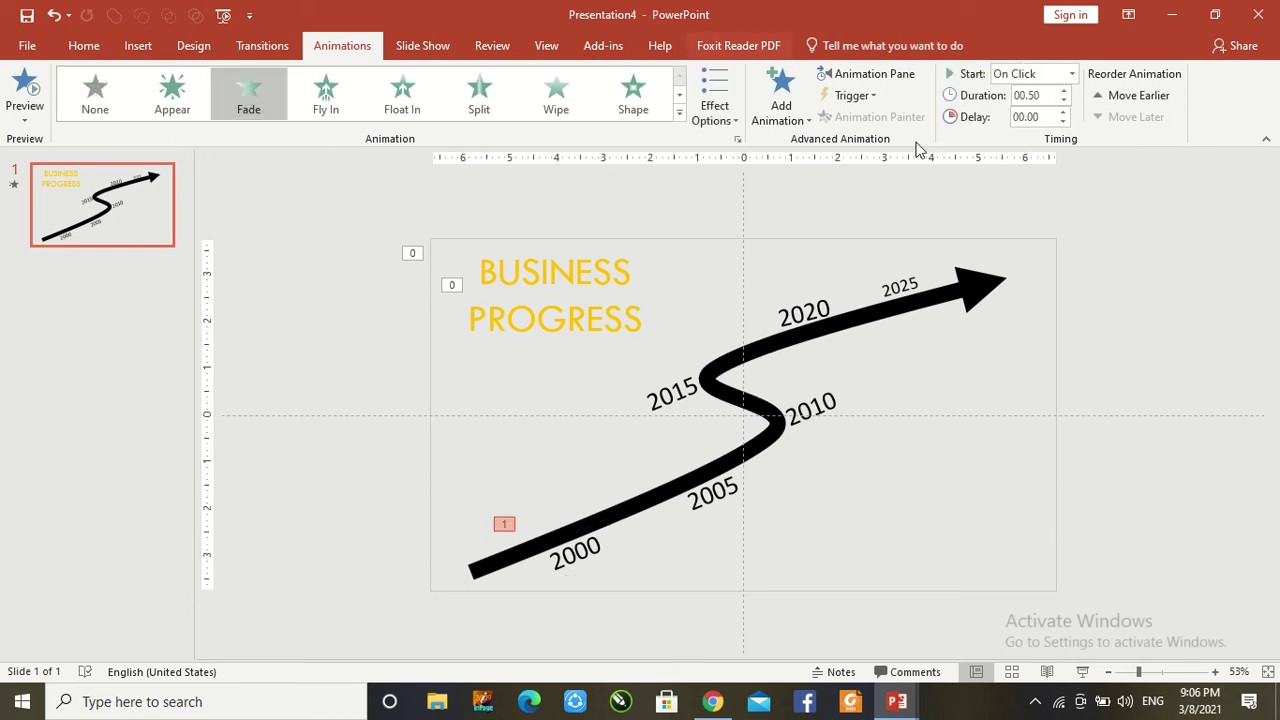
pyautogui.click(1067, 80)
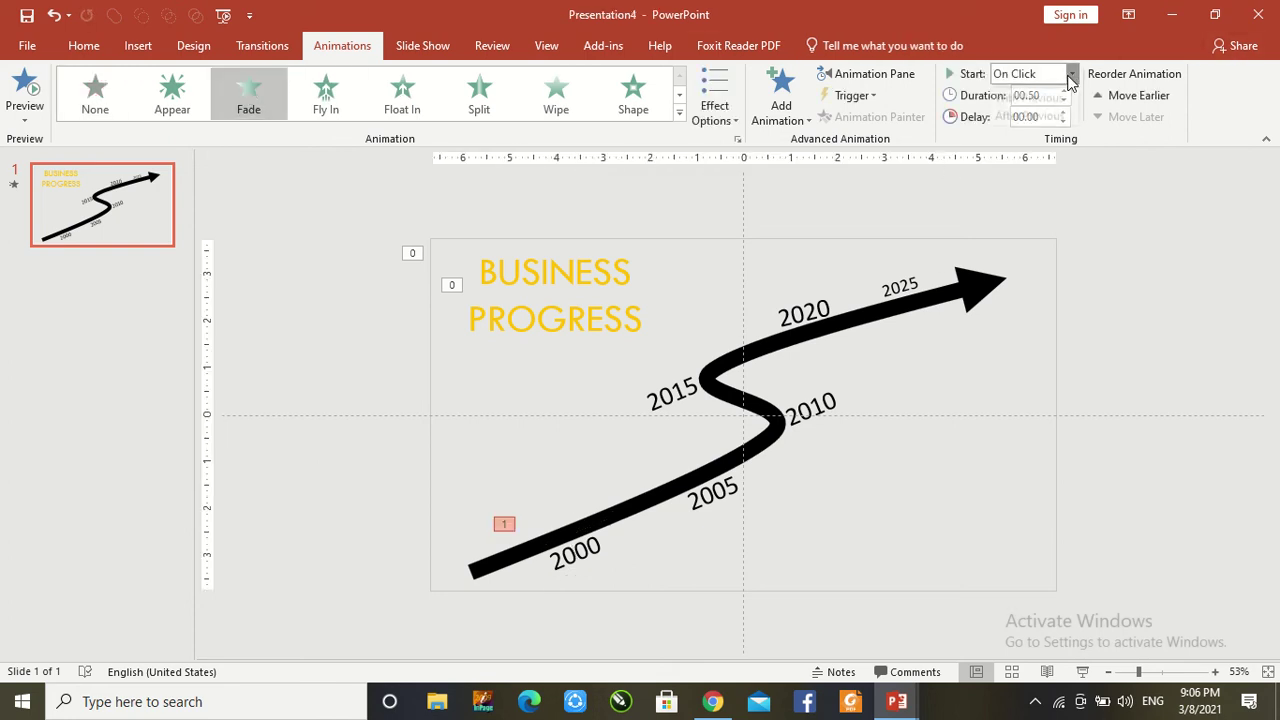
pyautogui.click(1040, 132)
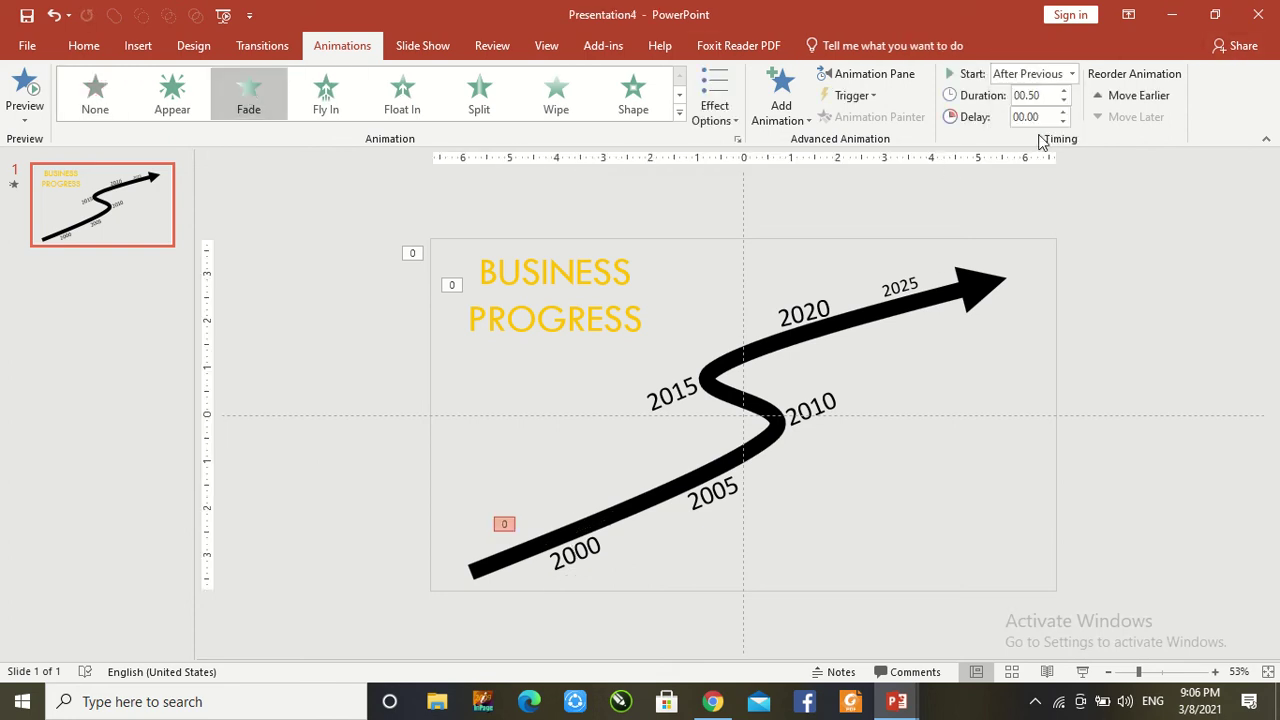
pyautogui.click(1139, 266)
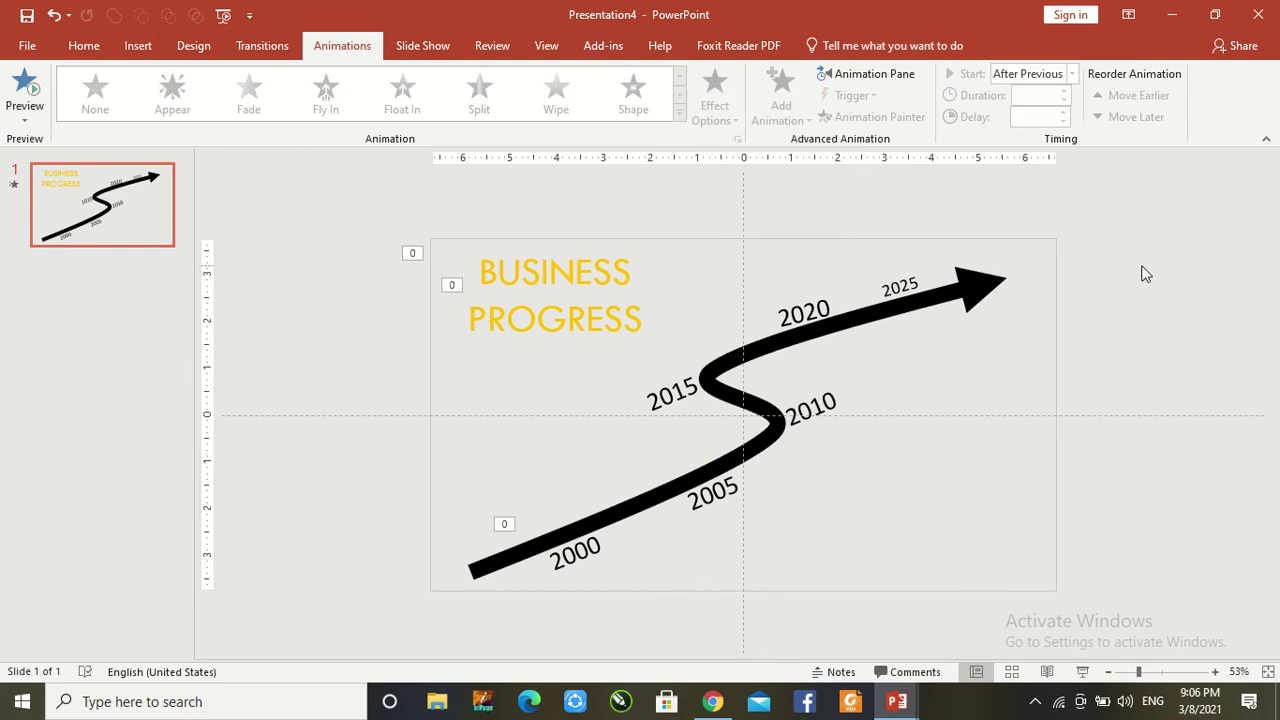
# Preview the slide as a slide show, then exit back to editing
pyautogui.click(1083, 668)
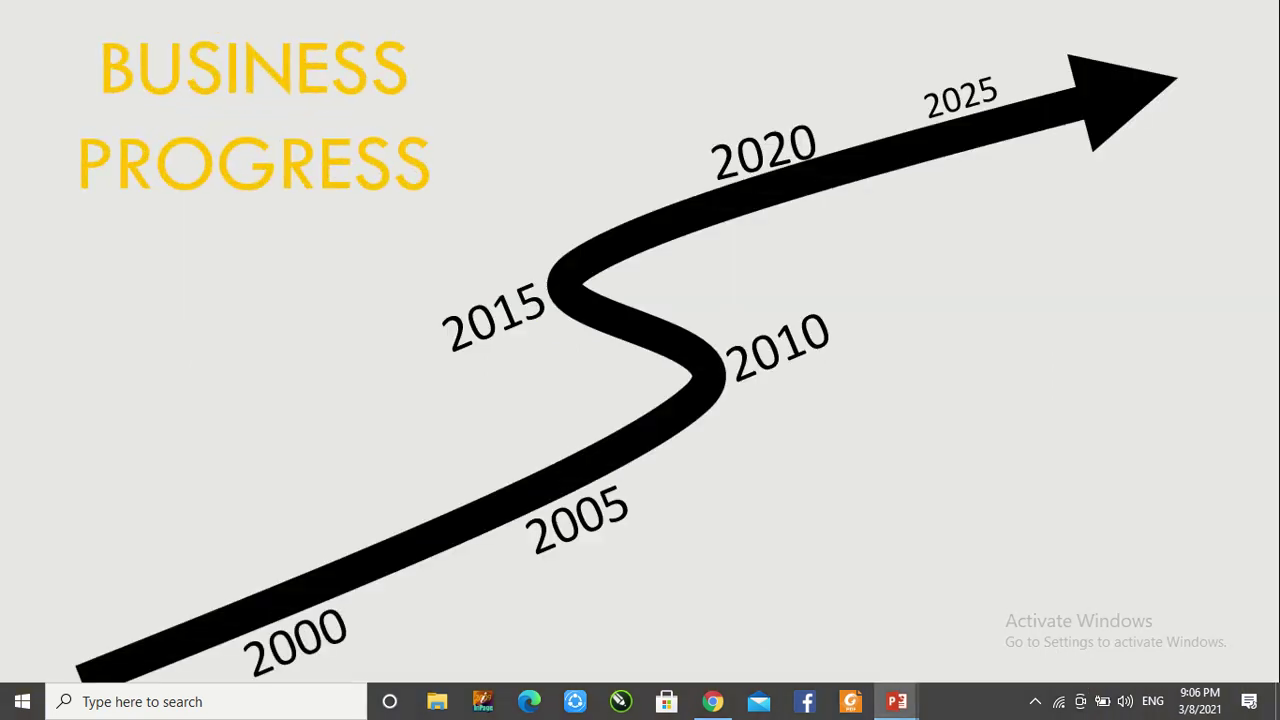
pyautogui.press('Escape')
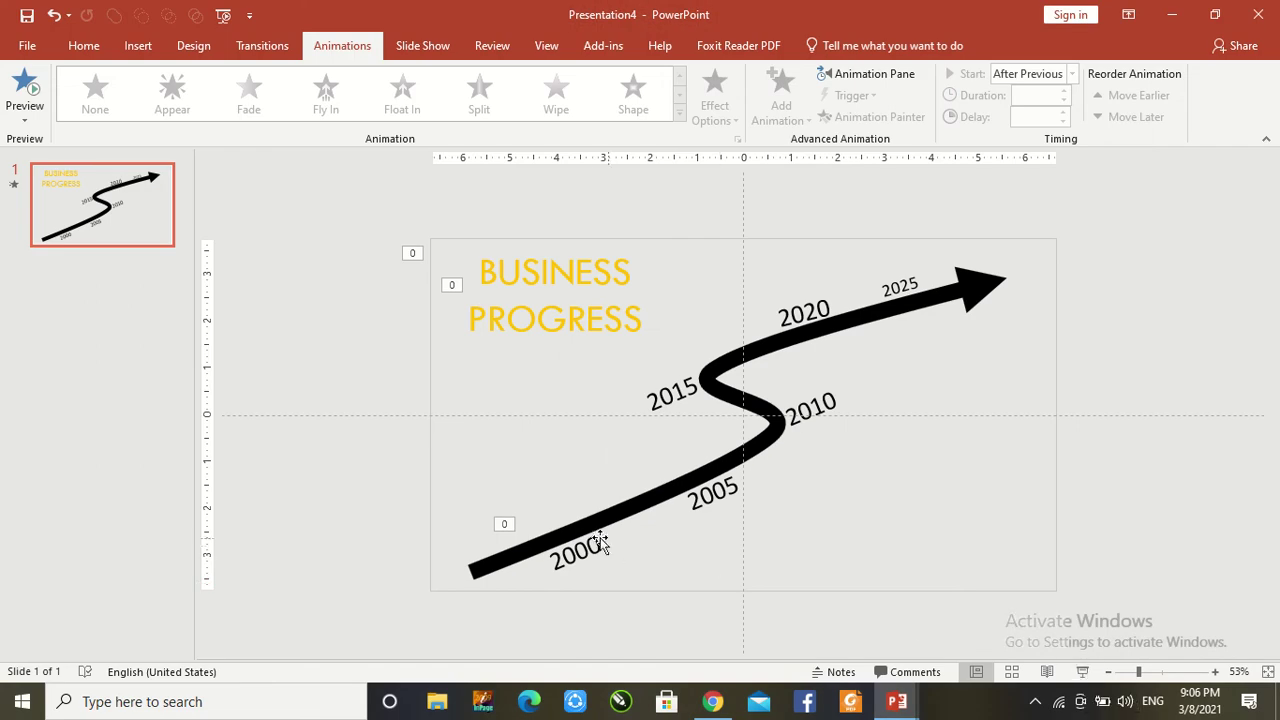
pyautogui.click(595, 546)
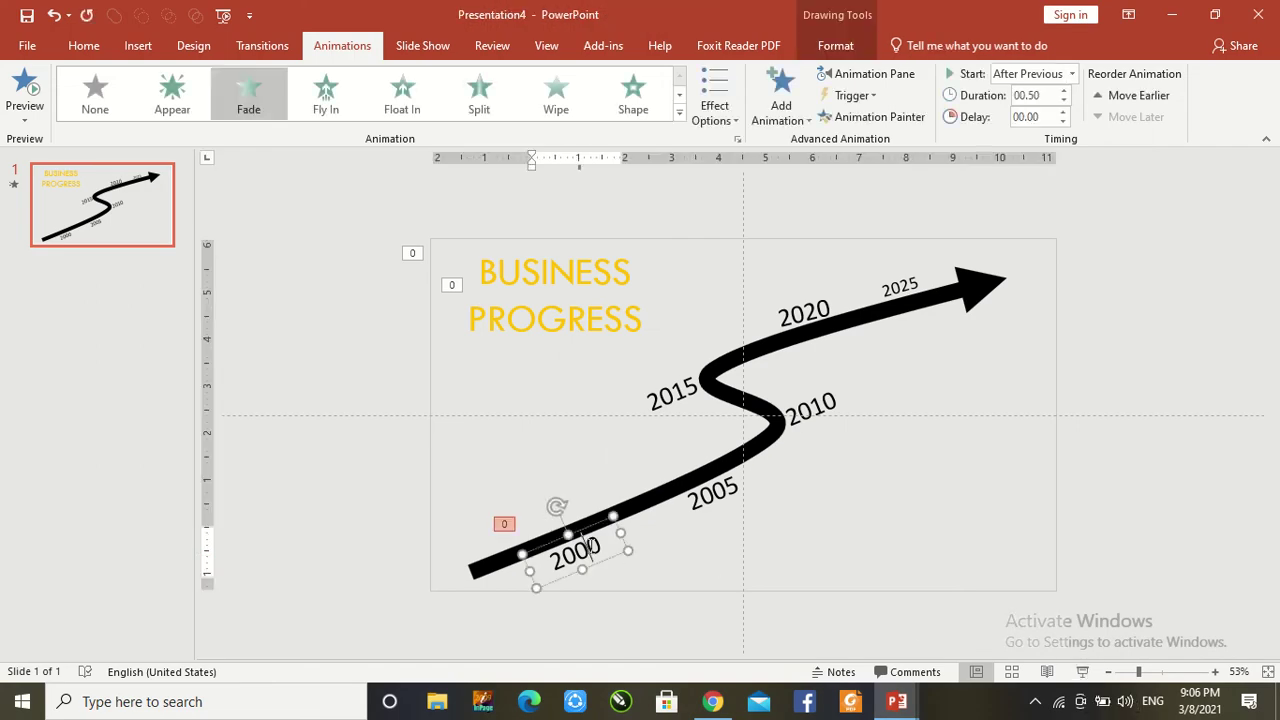
# Copy the Fade animation with Animation Painter onto the 2005, 2010, 2015, 2020 and 2025 labels
pyautogui.click(855, 117)
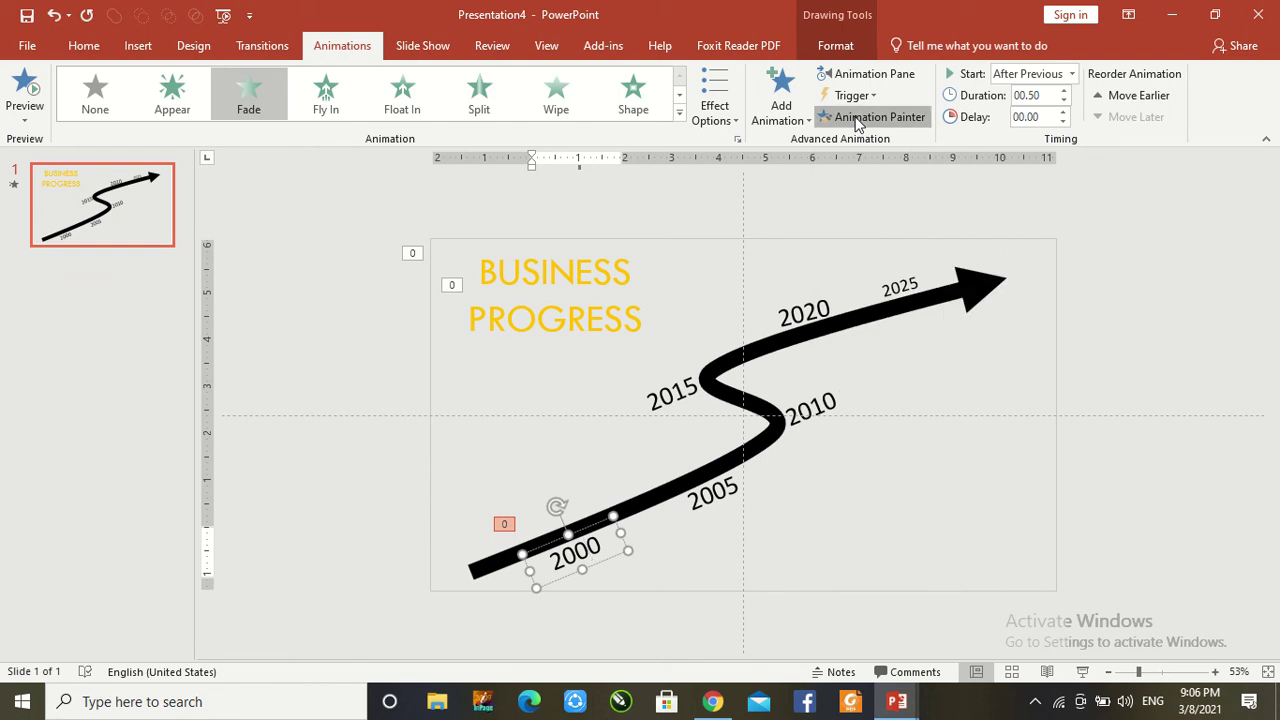
pyautogui.click(718, 497)
pyautogui.click(857, 116)
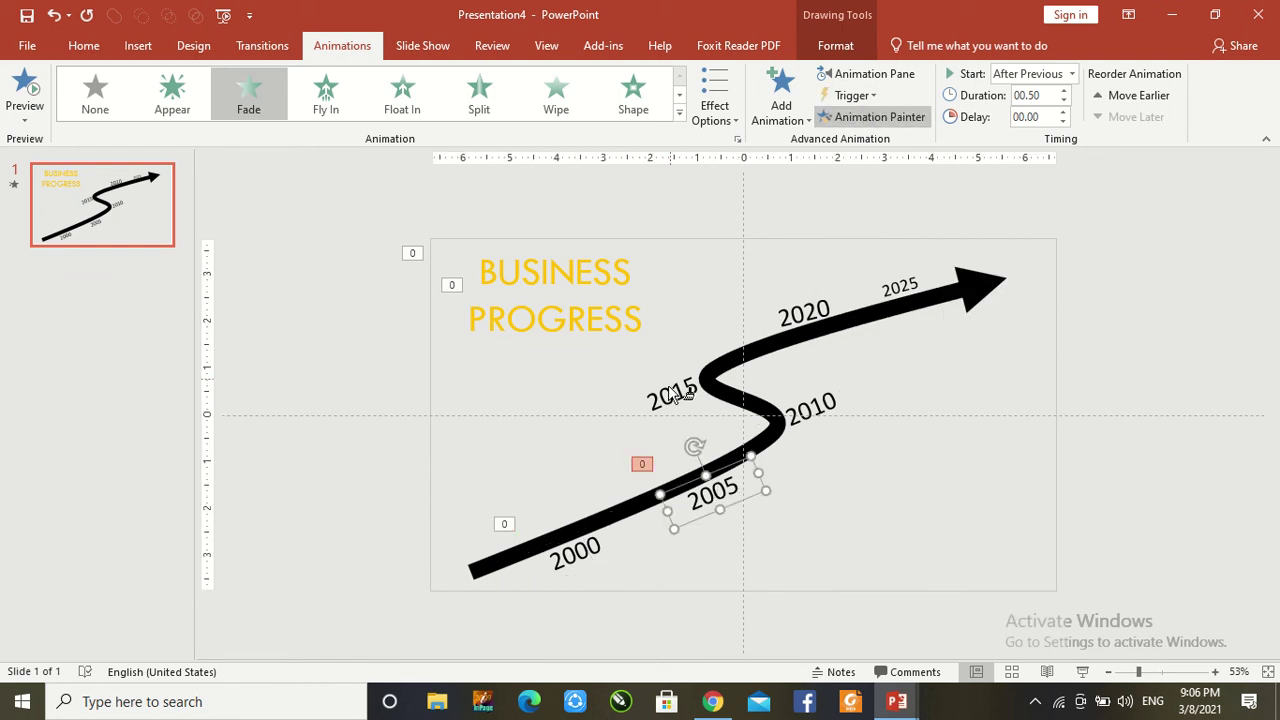
pyautogui.click(810, 405)
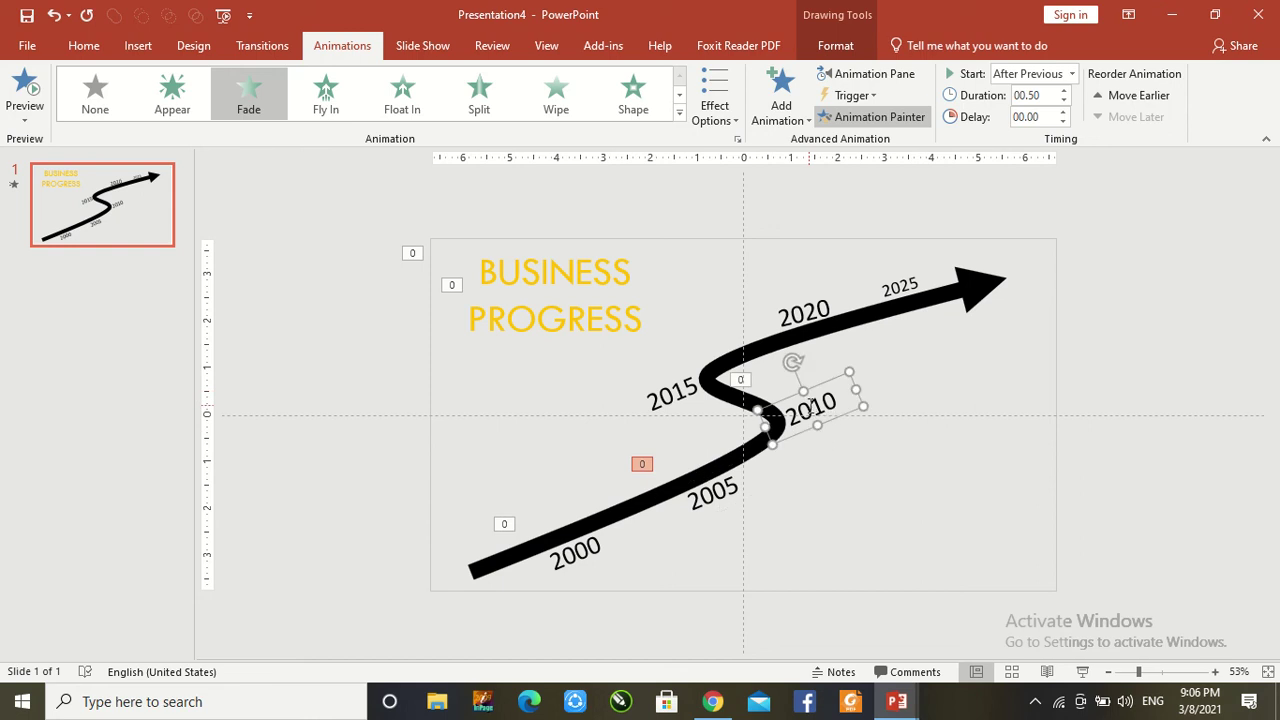
pyautogui.click(857, 117)
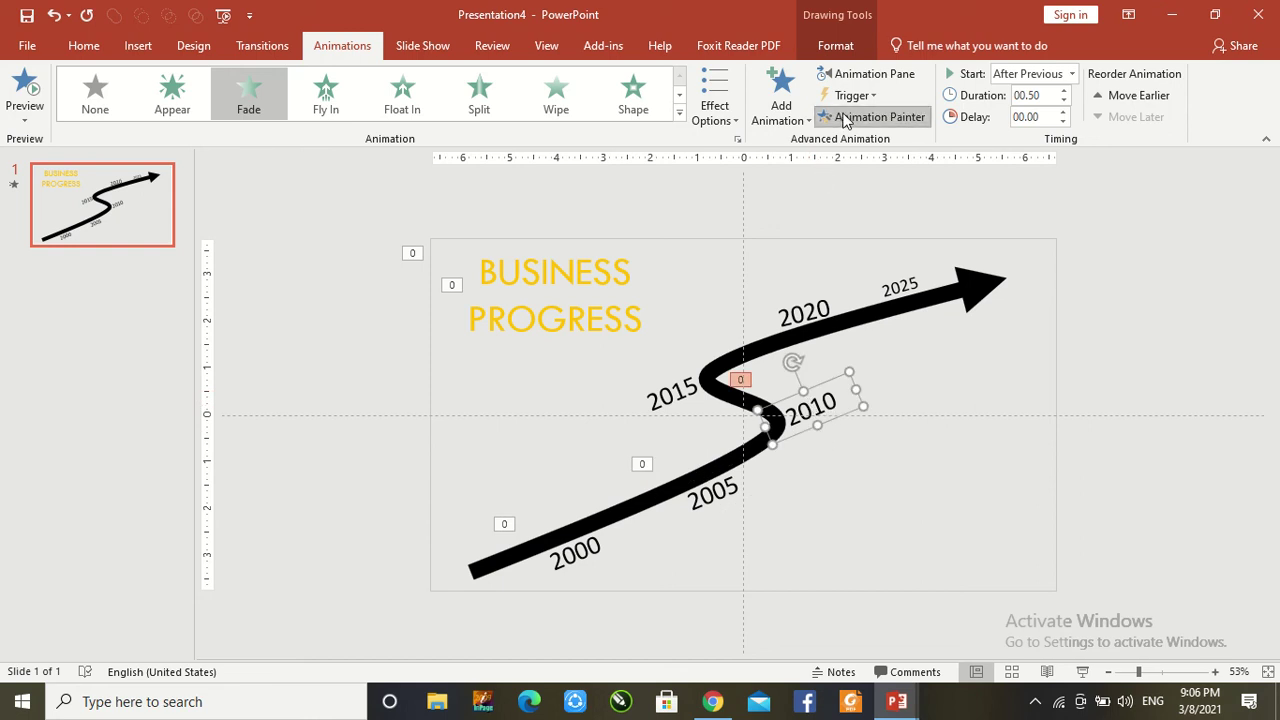
pyautogui.click(685, 392)
pyautogui.click(853, 118)
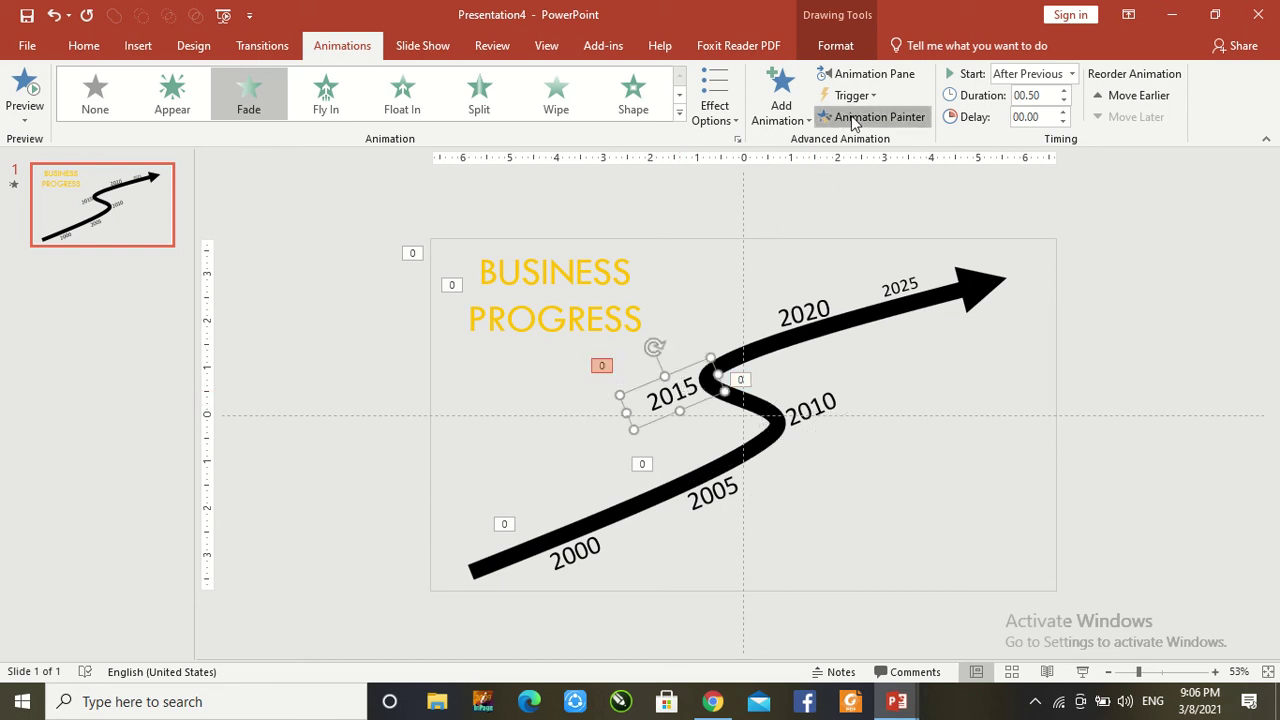
pyautogui.click(808, 308)
pyautogui.click(872, 114)
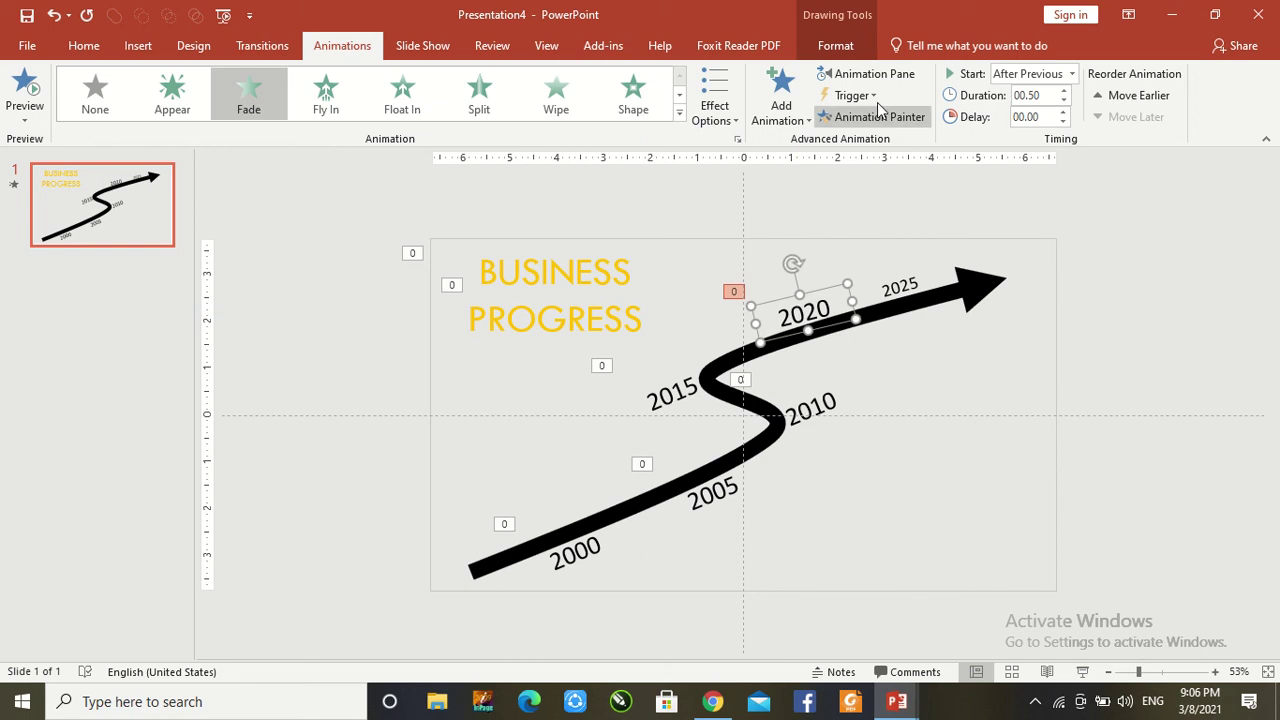
pyautogui.click(870, 116)
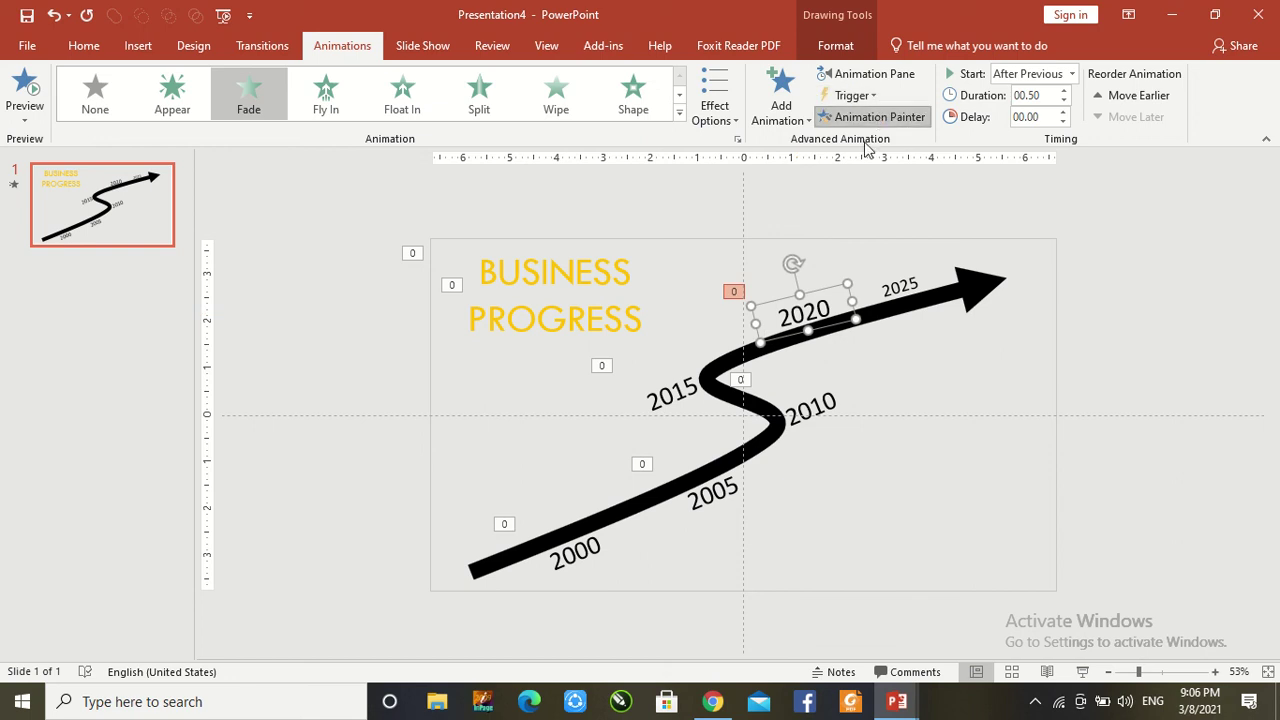
pyautogui.click(897, 289)
# Copy the 2020 label's text formatting onto the 2025 label with Format Painter
pyautogui.click(820, 308)
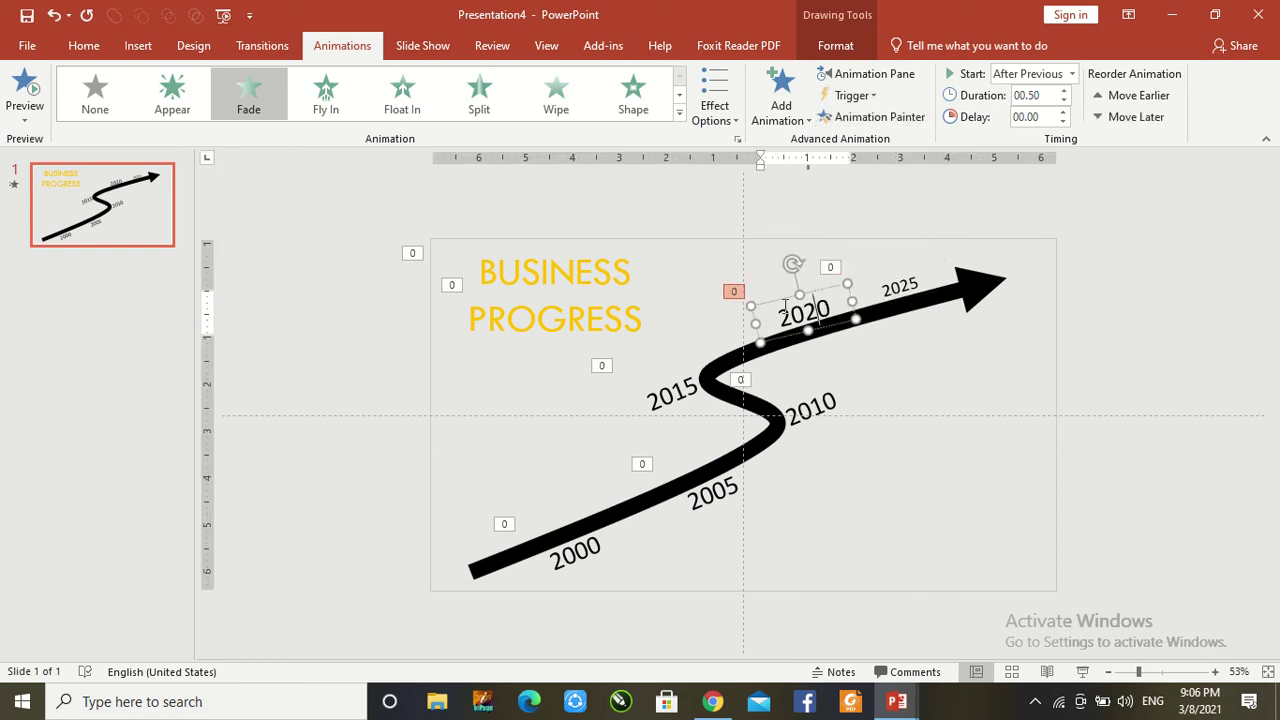
pyautogui.click(90, 52)
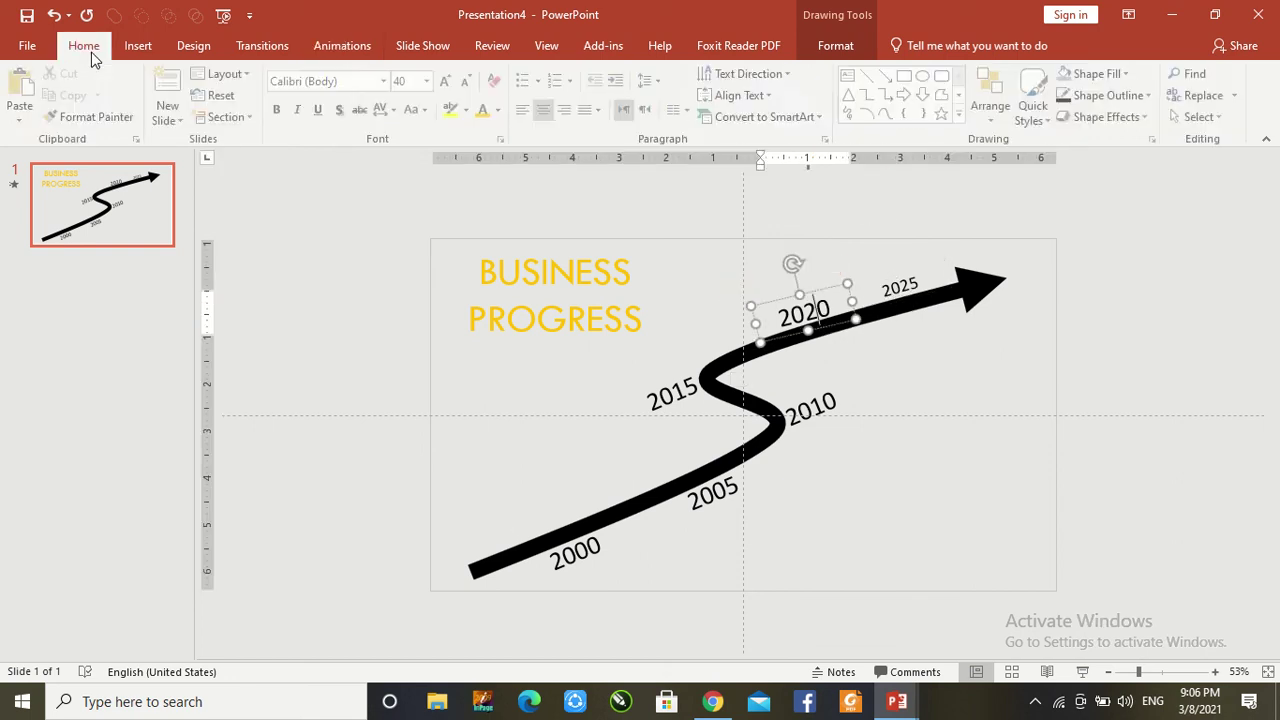
pyautogui.click(91, 117)
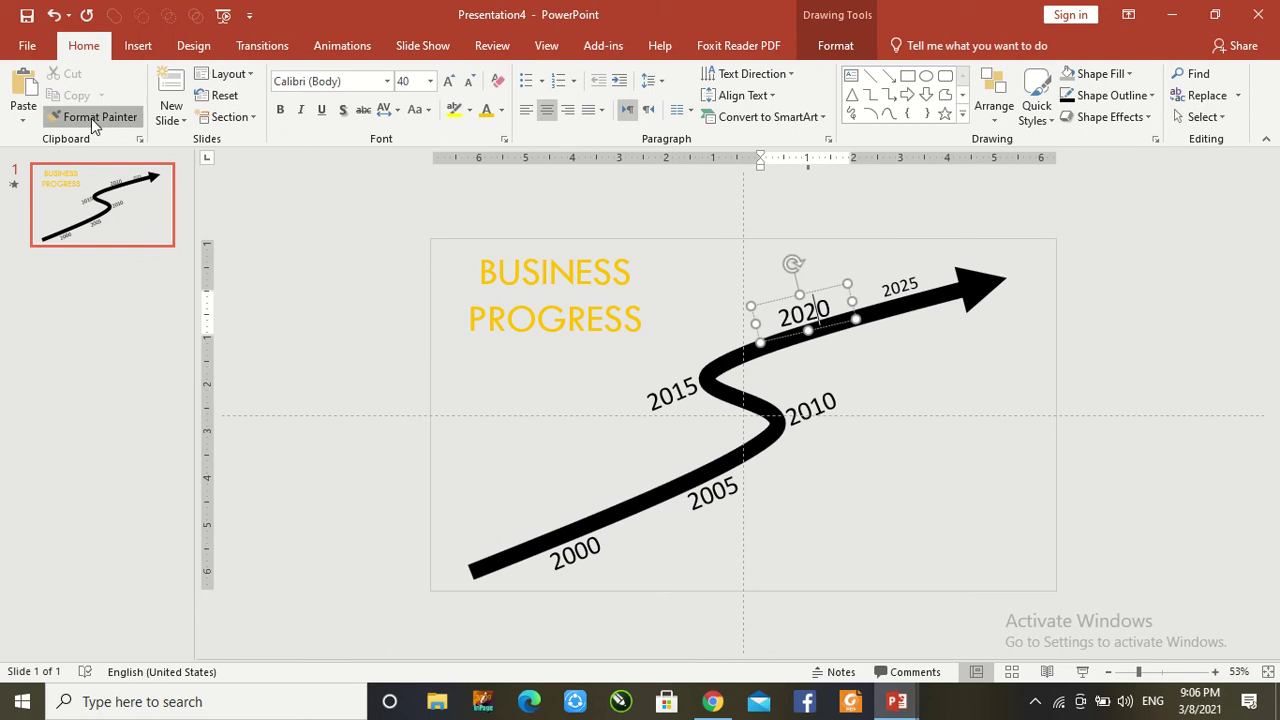
pyautogui.click(901, 285)
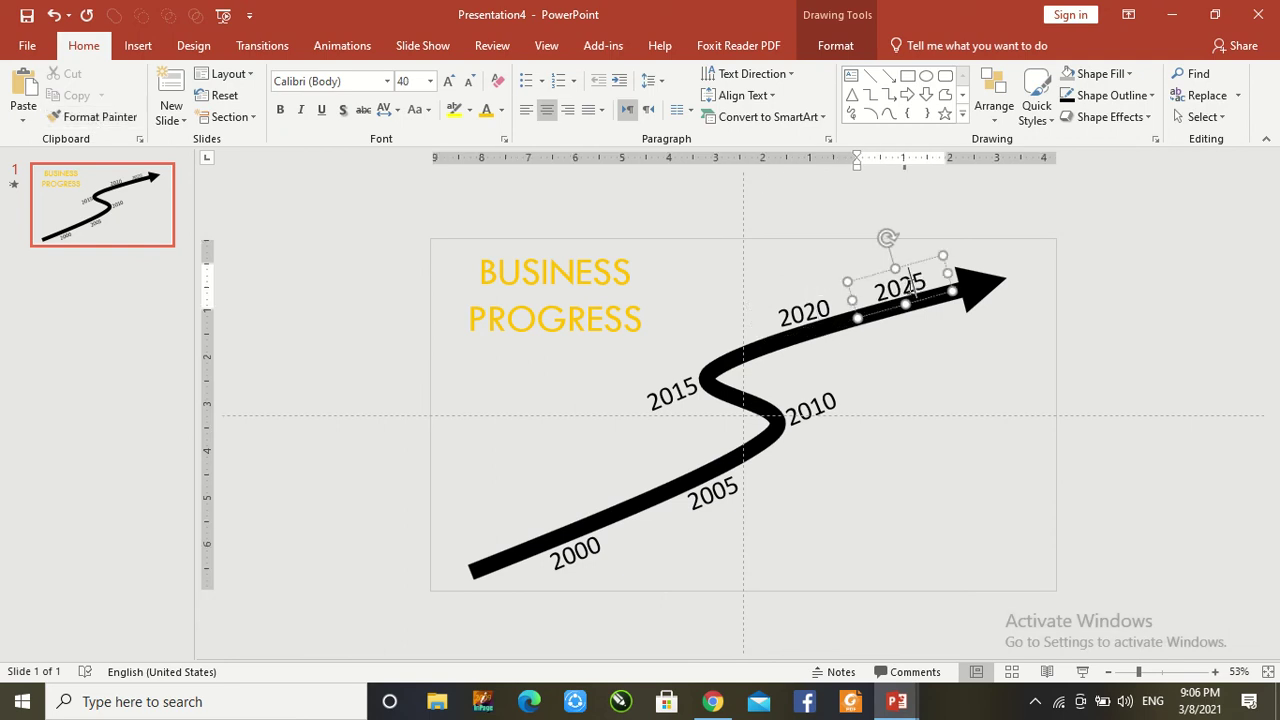
pyautogui.click(1114, 315)
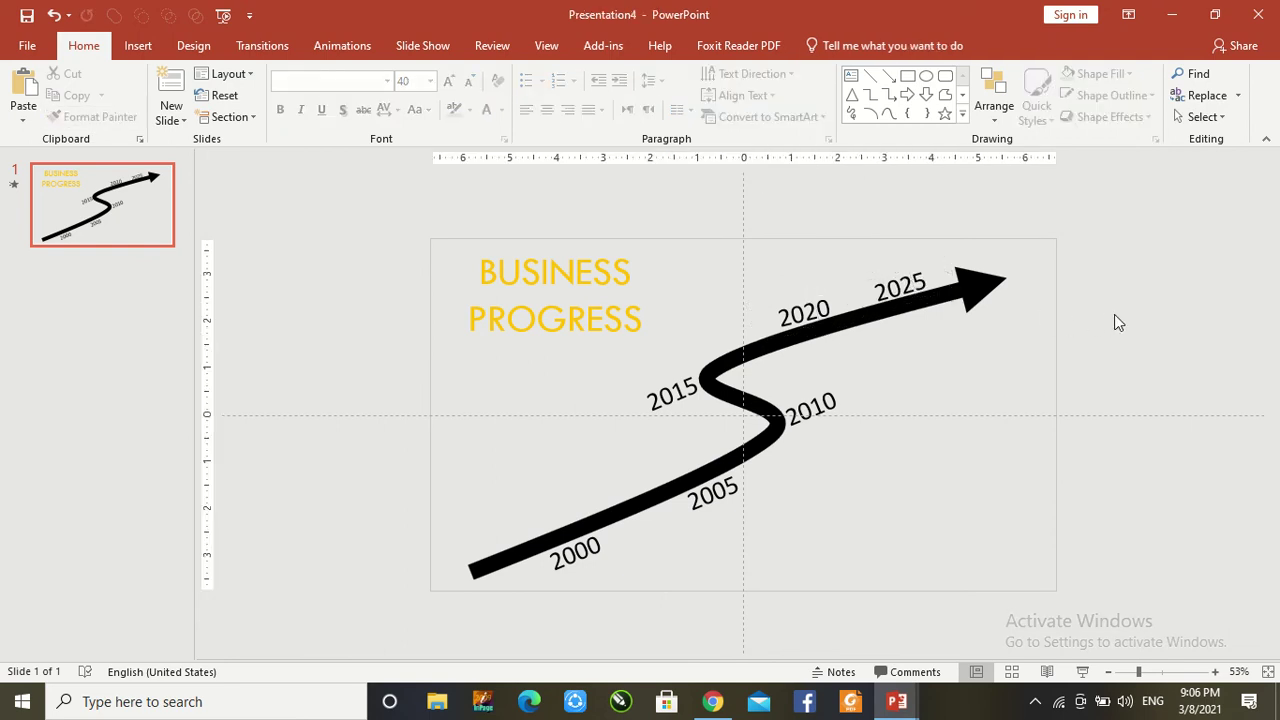
pyautogui.click(1082, 671)
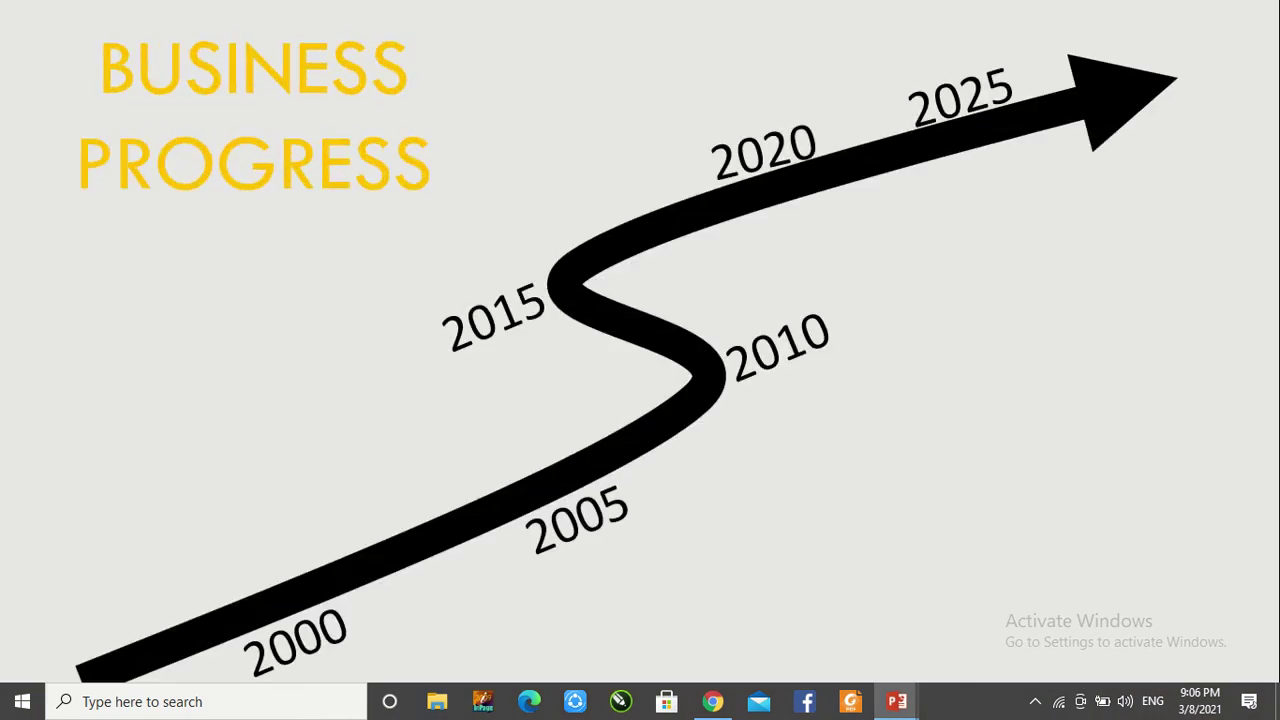
pyautogui.press('Escape')
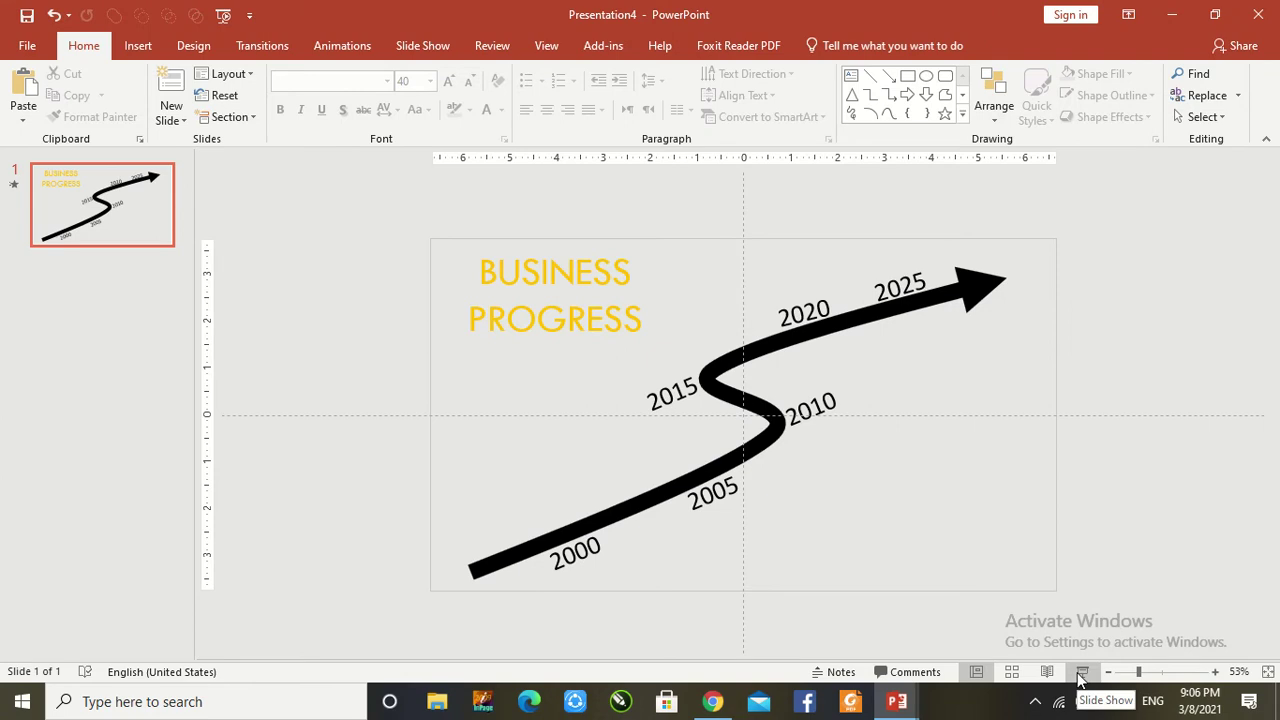
# Copy the six colour swatch squares from Presentation1 and paste them into Presentation4
pyautogui.moveTo(900, 703)
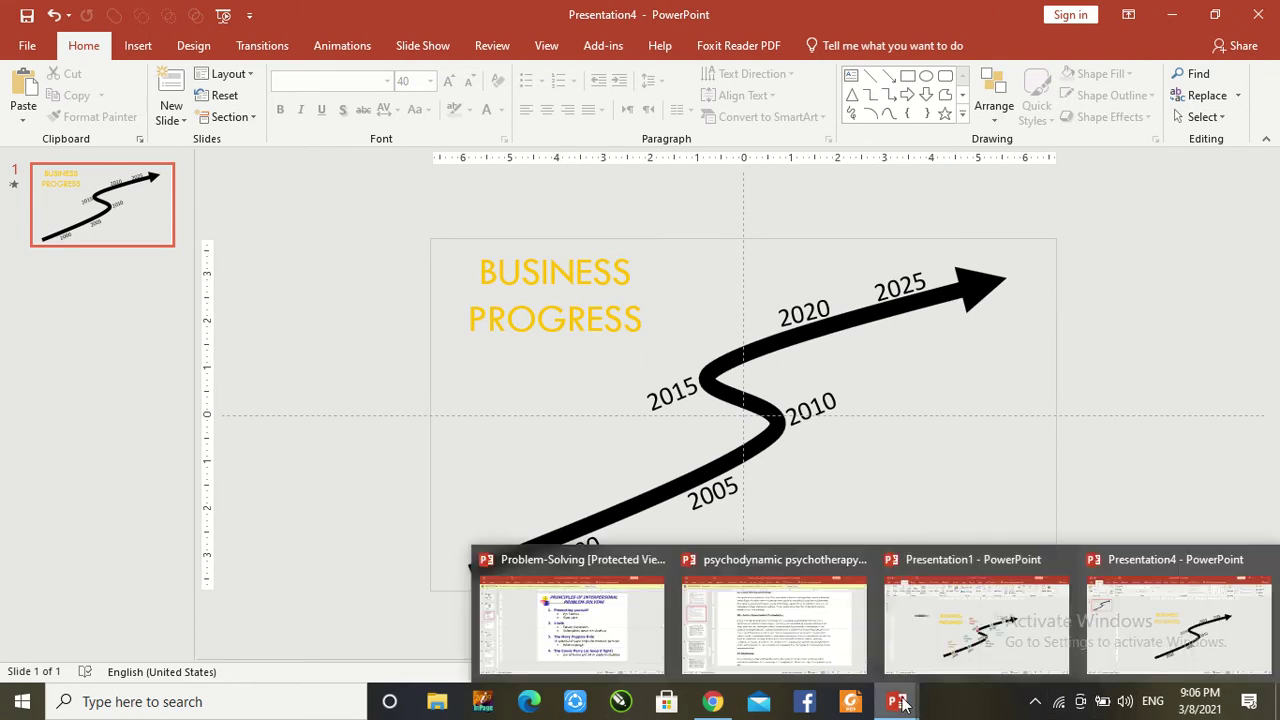
pyautogui.click(976, 620)
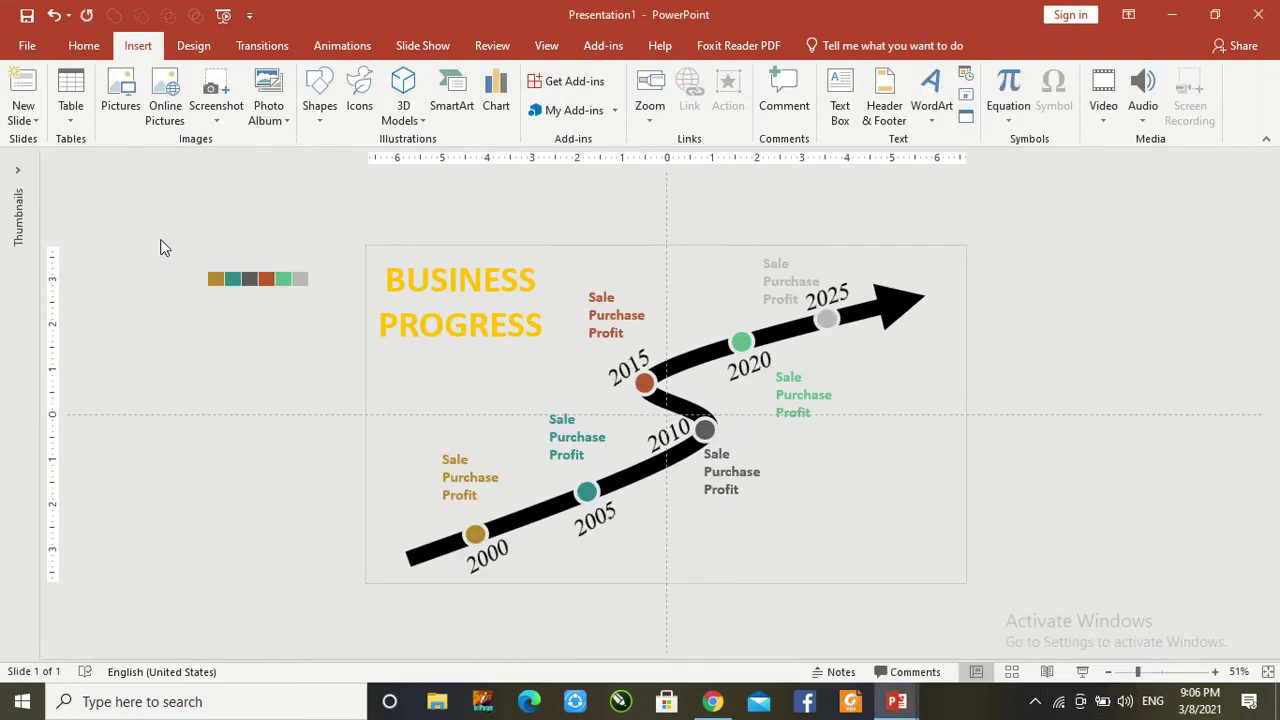
pyautogui.moveTo(155, 234); pyautogui.dragTo(337, 313)
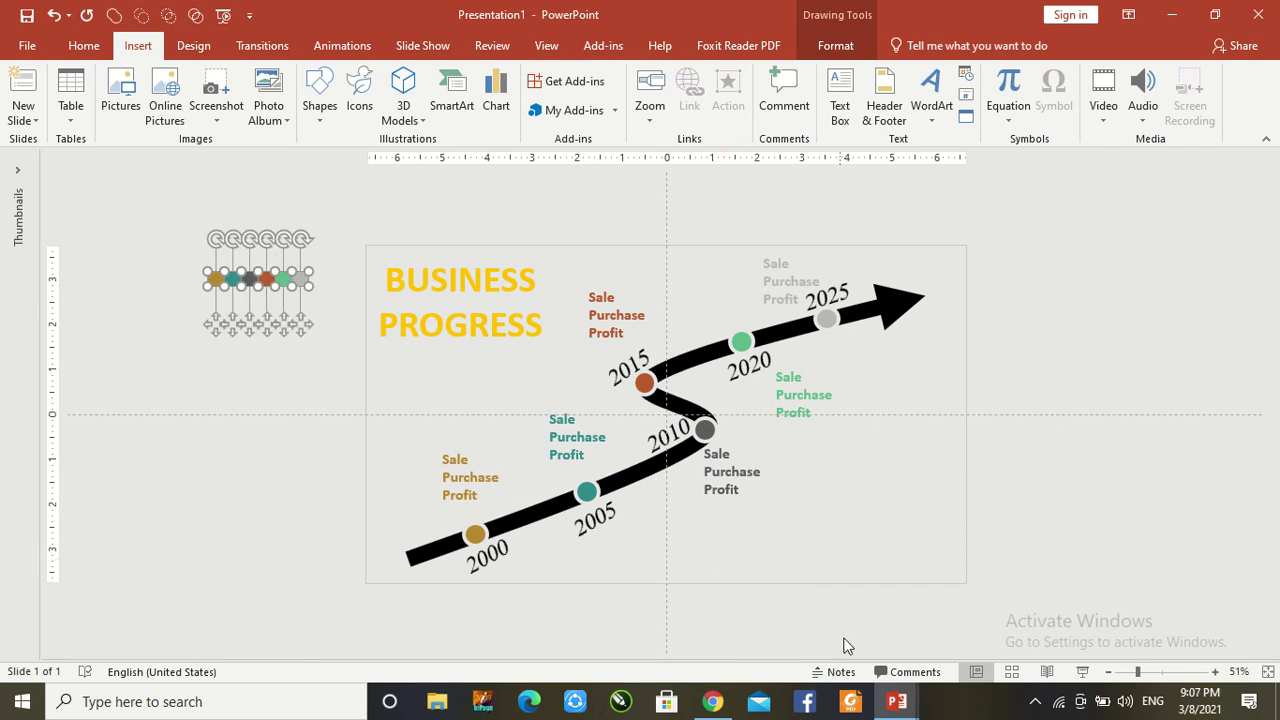
pyautogui.moveTo(886, 705)
pyautogui.click(1130, 611)
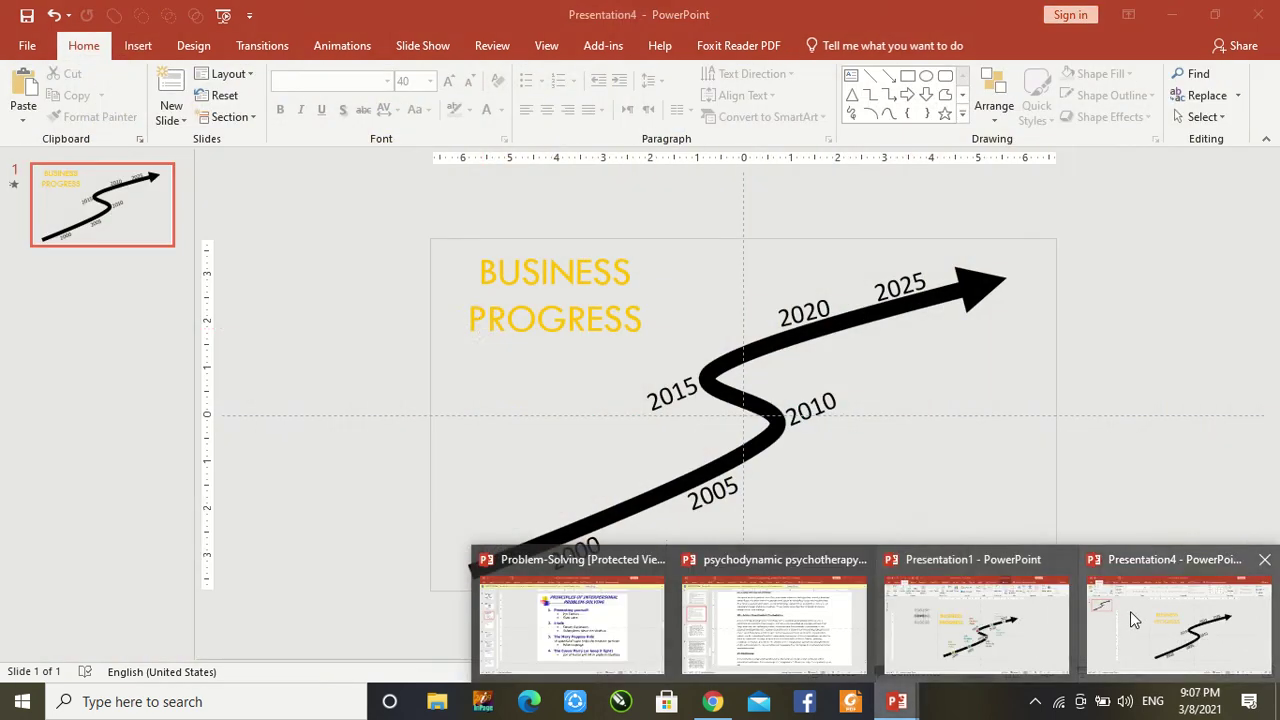
pyautogui.hotkey('ctrl', 'v')
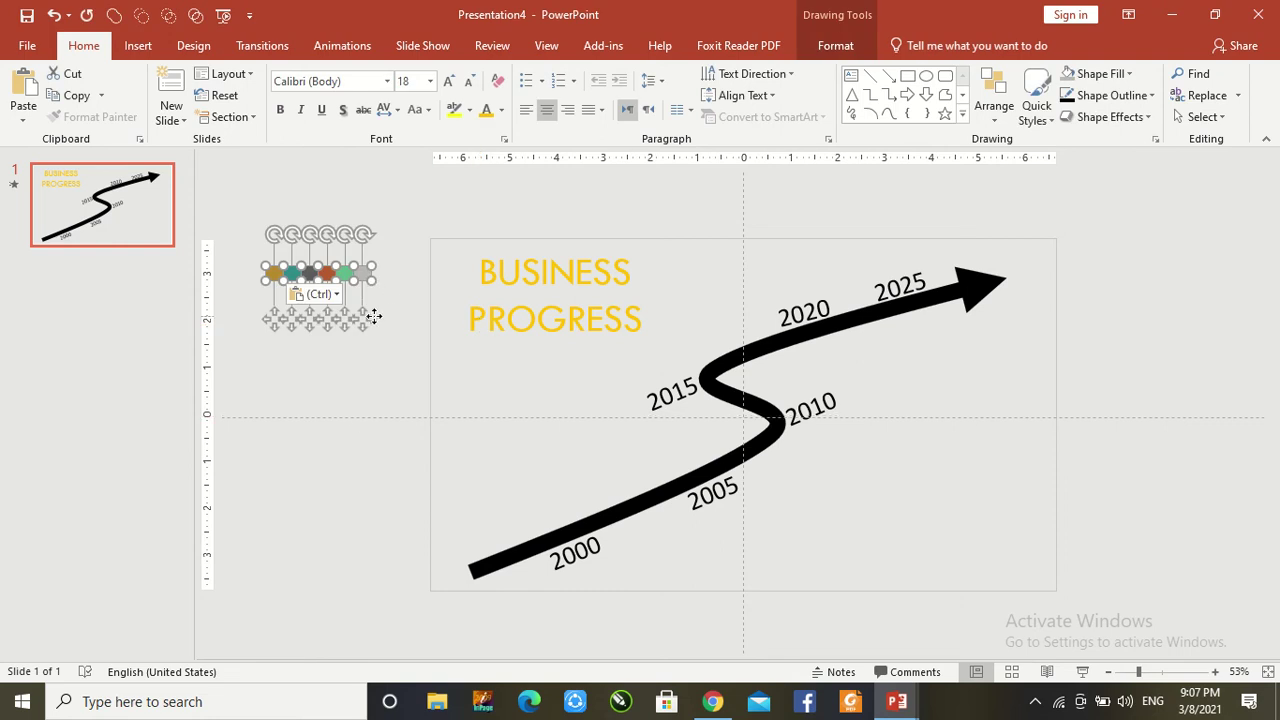
pyautogui.click(376, 357)
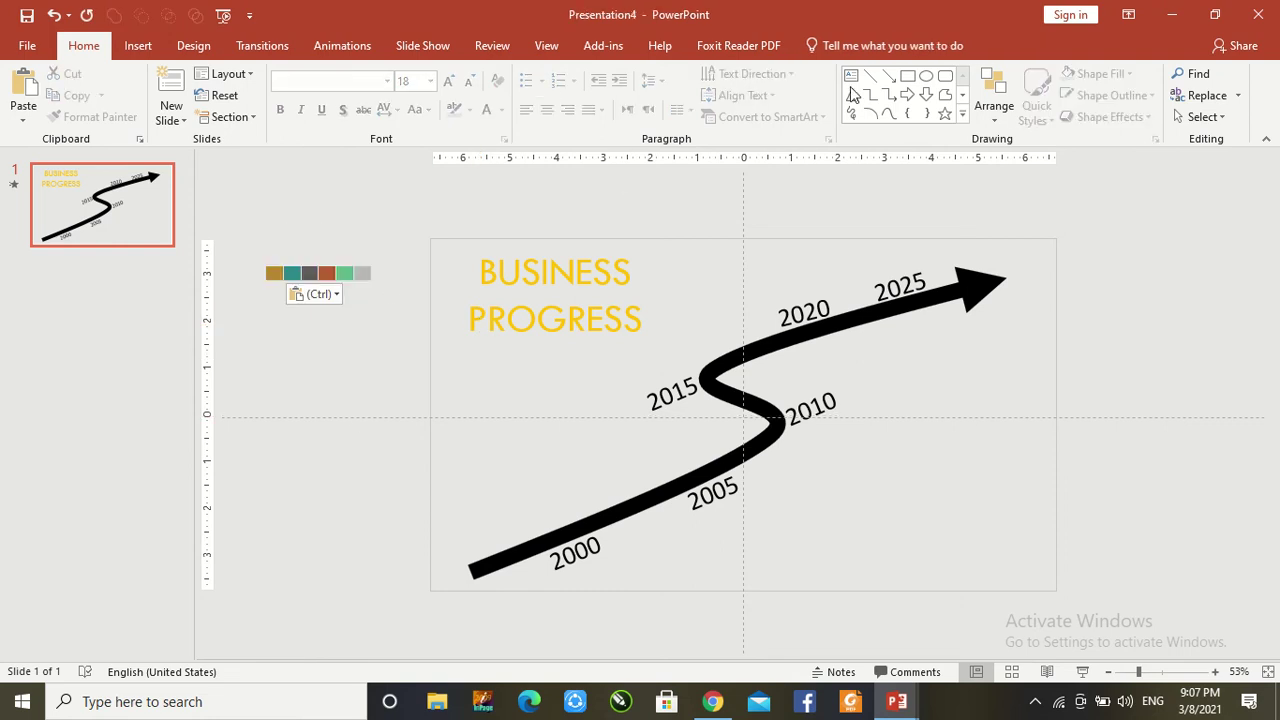
pyautogui.click(928, 77)
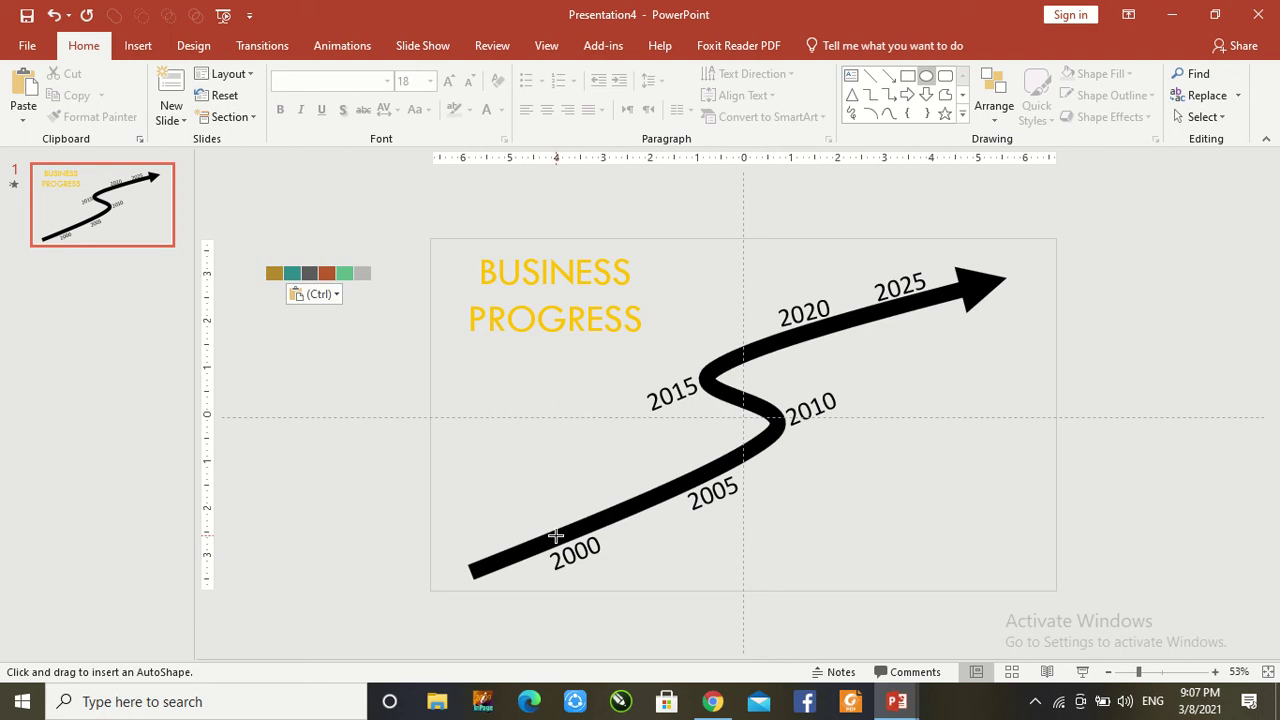
# Draw a small circle on the arrow at 2000 with a light tan 6 pt outline
pyautogui.moveTo(555, 535)
pyautogui.mouseDown()
pyautogui.moveTo(570, 551)
pyautogui.moveTo(563, 532)
pyautogui.moveTo(576, 524)
pyautogui.mouseUp()
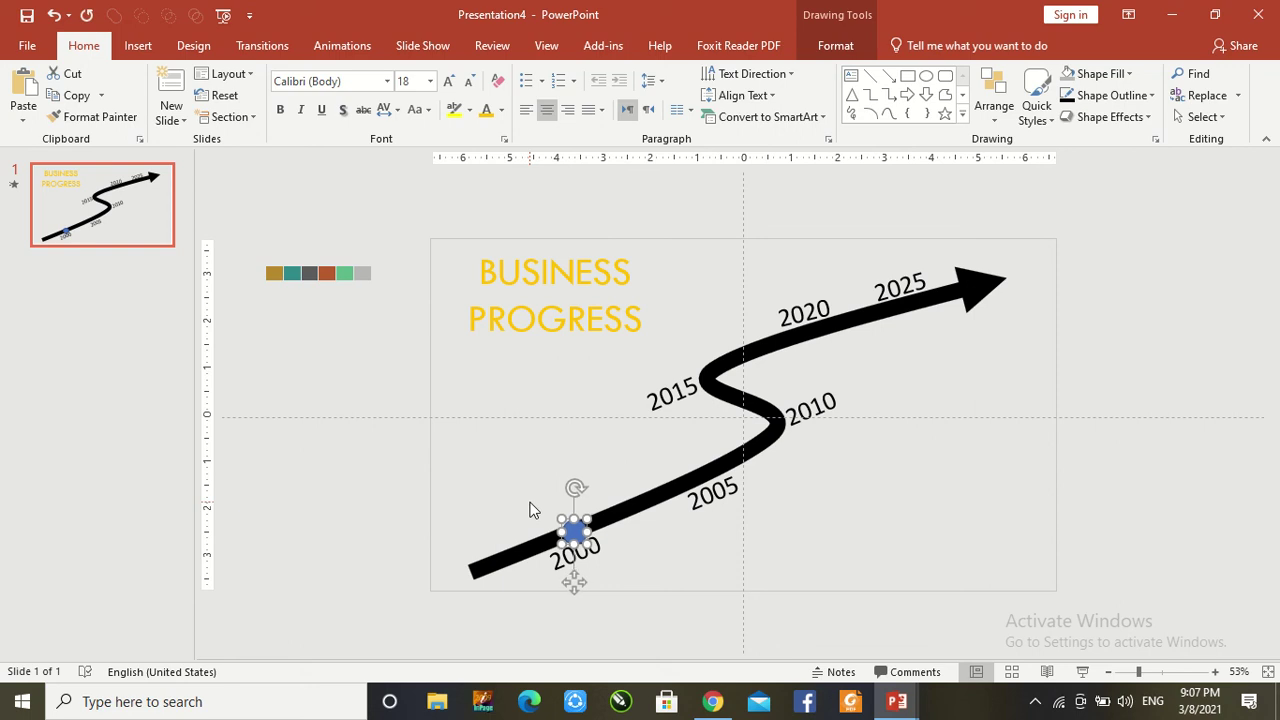
pyautogui.hotkey('ctrl', 'z')
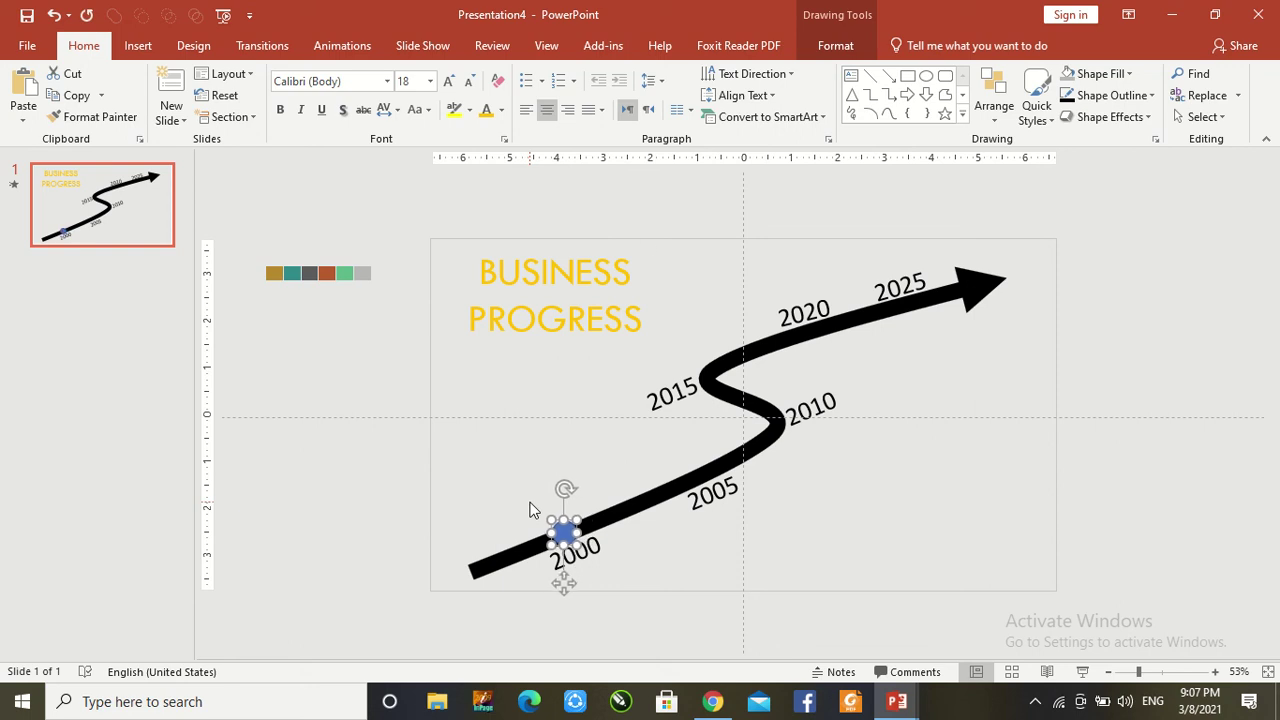
pyautogui.click(832, 47)
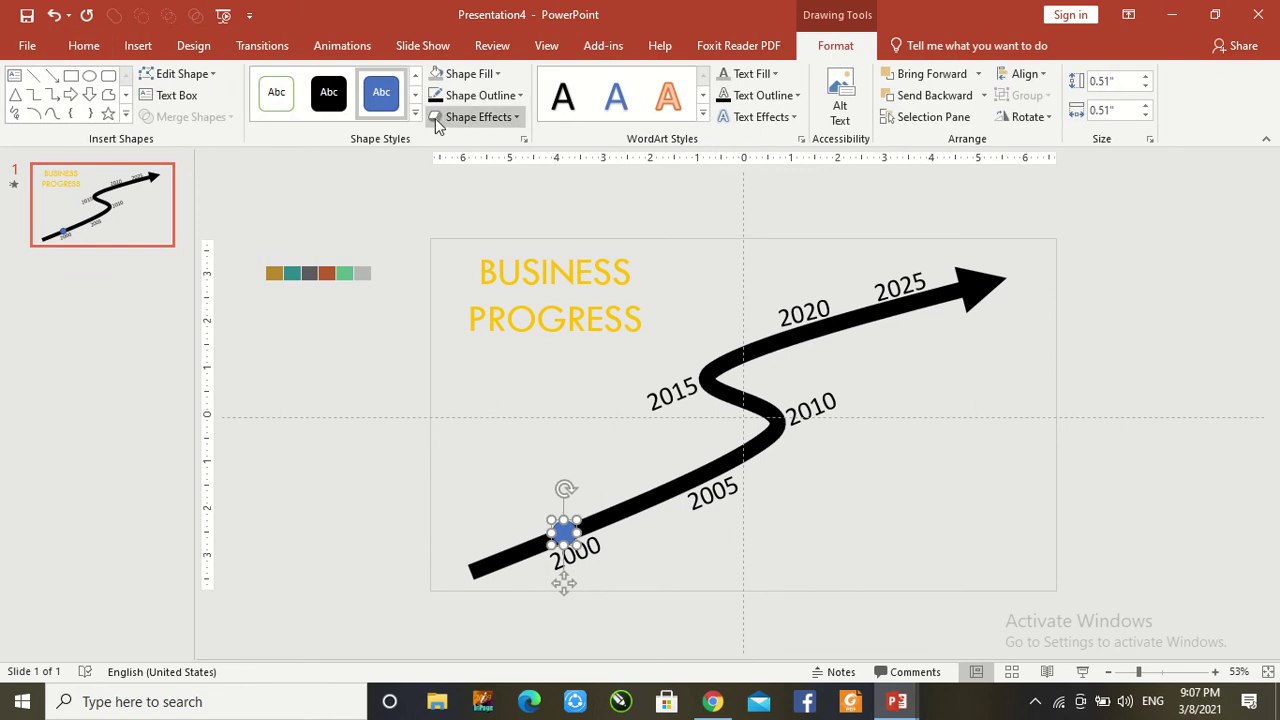
pyautogui.click(470, 96)
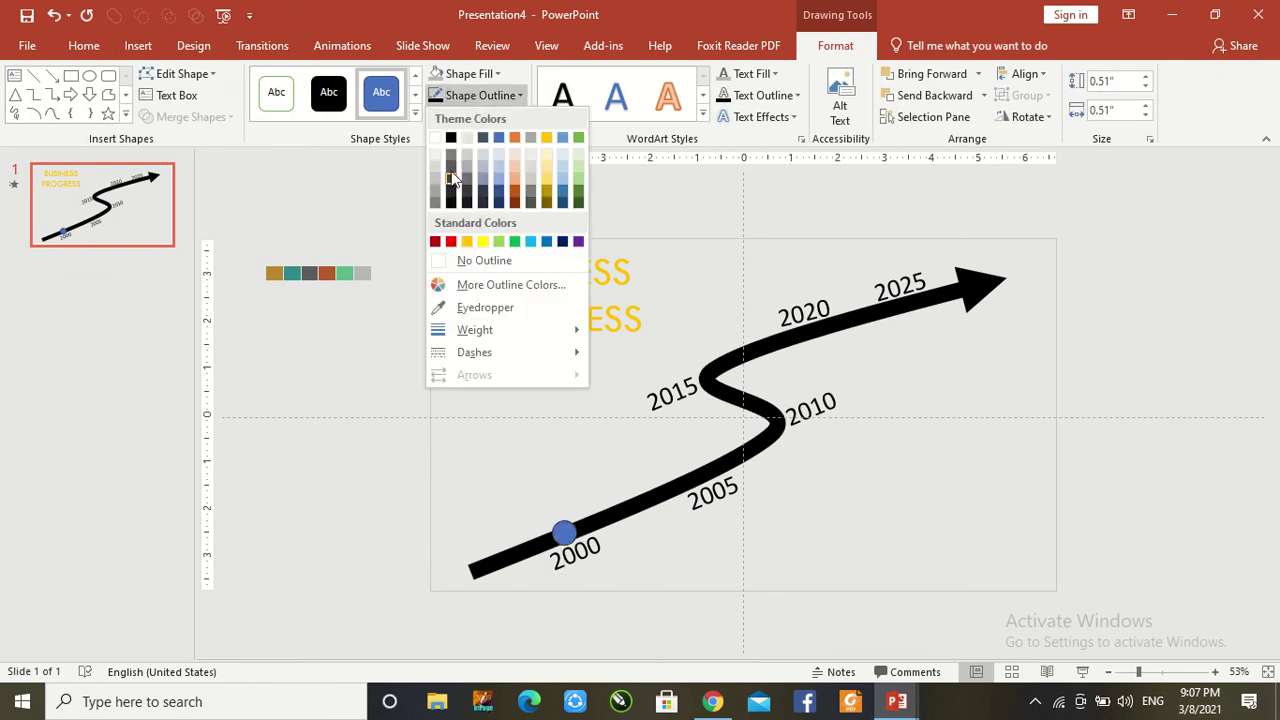
pyautogui.click(467, 140)
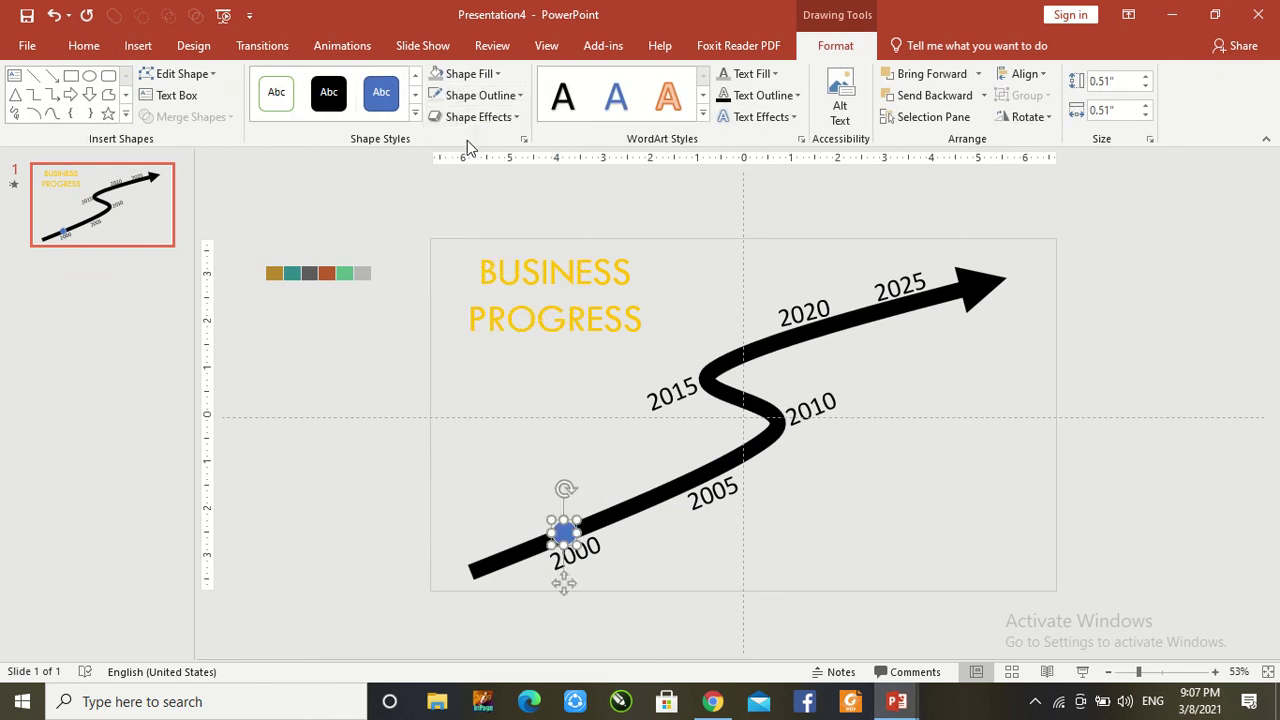
pyautogui.click(507, 100)
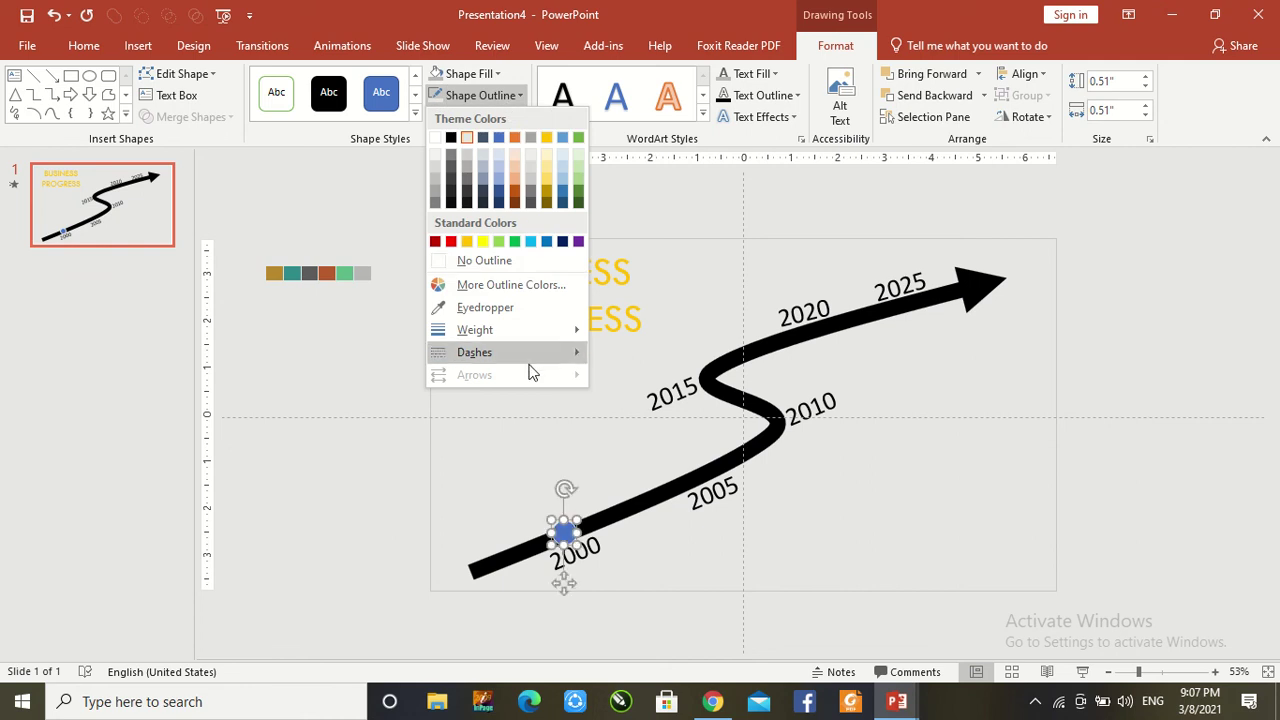
pyautogui.moveTo(475, 330)
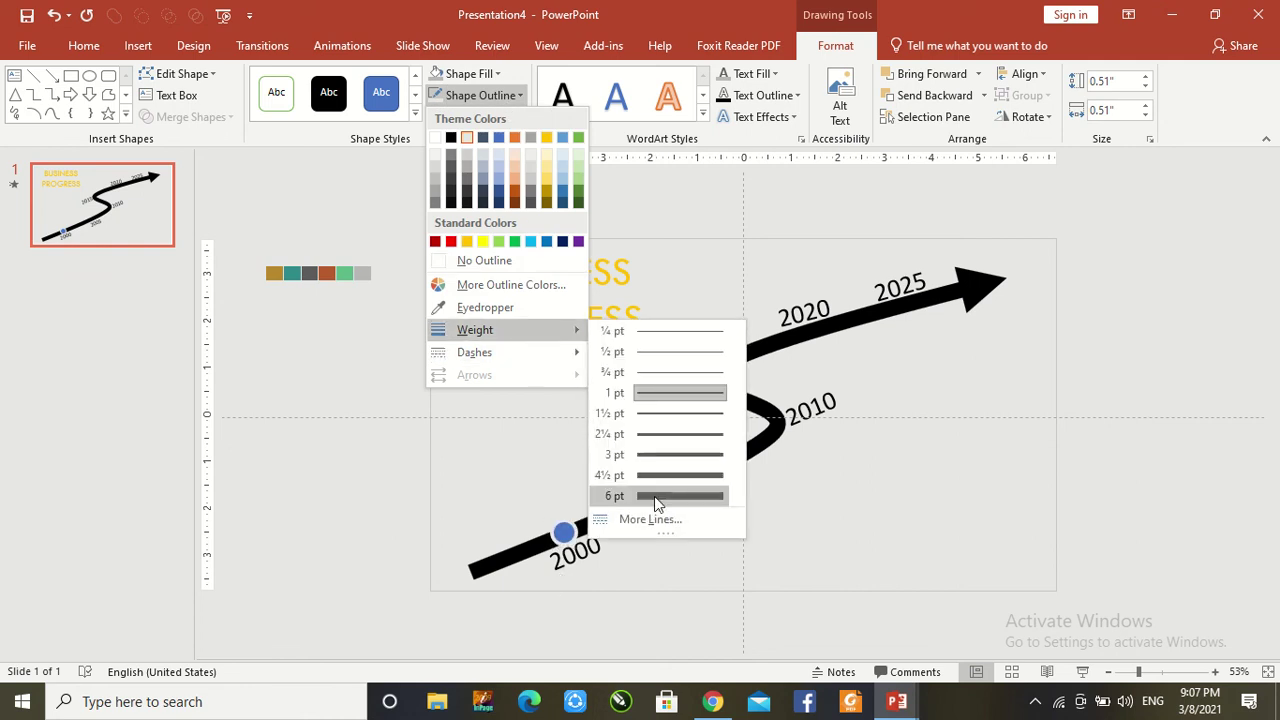
pyautogui.click(657, 496)
pyautogui.click(577, 443)
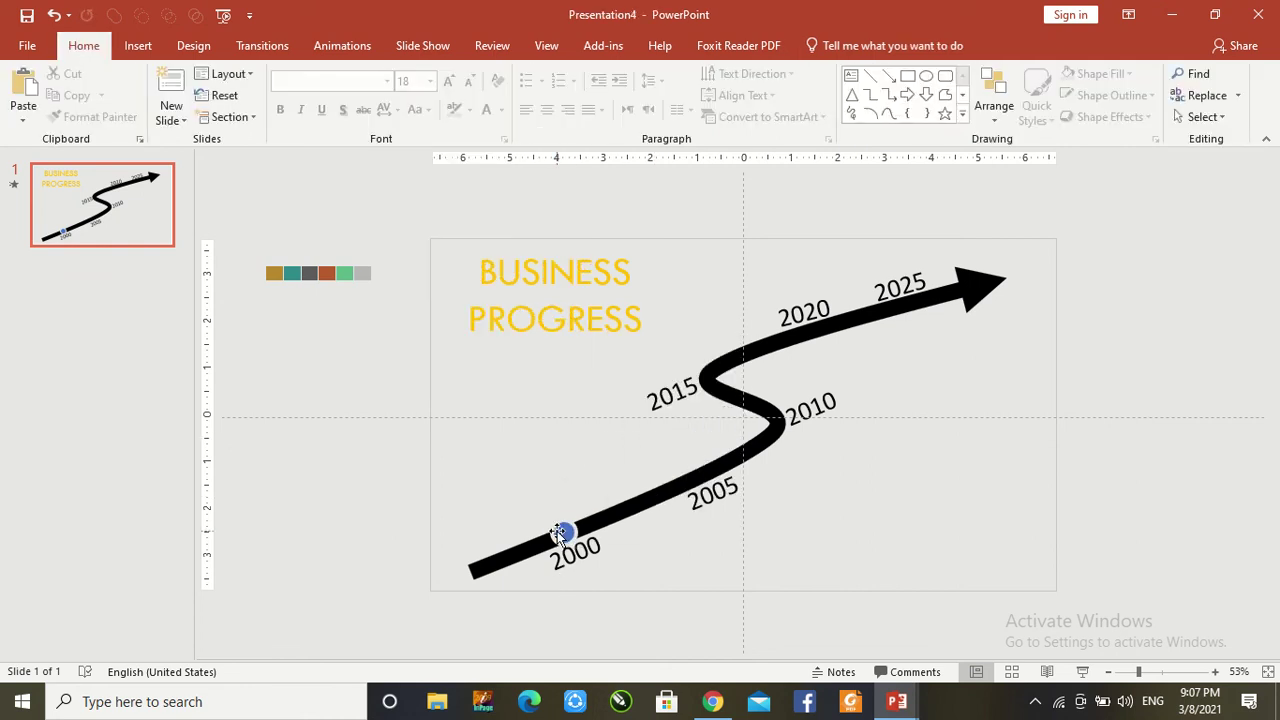
# Try nudging the circle down-right, then revert it to its original spot
pyautogui.click(557, 531)
pyautogui.moveTo(558, 532); pyautogui.dragTo(565, 540)
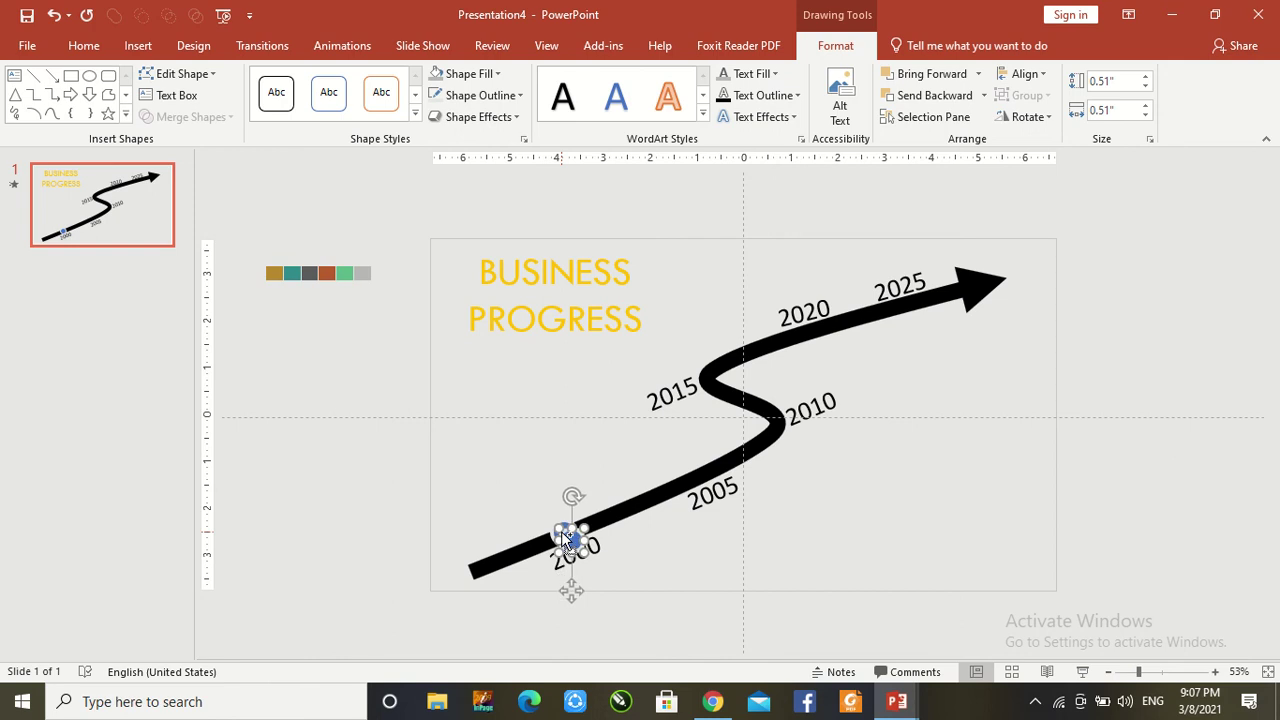
pyautogui.hotkey('ctrl', 'z')
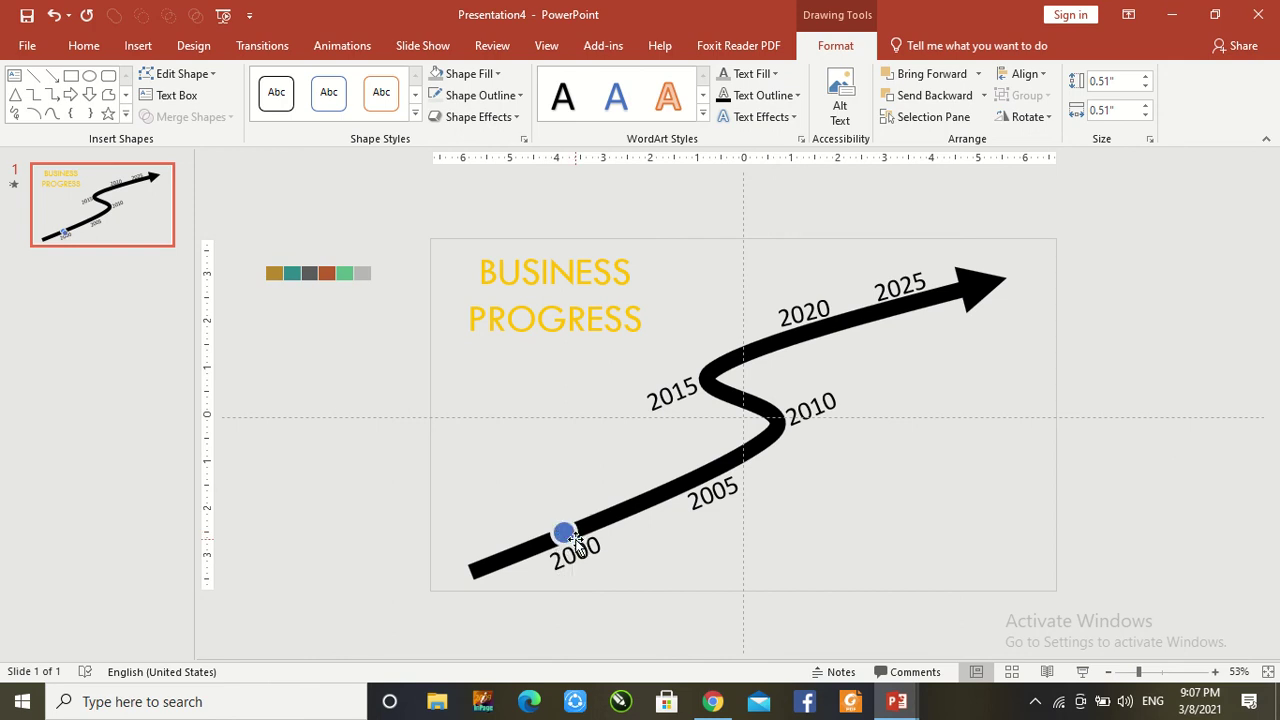
pyautogui.click(565, 533)
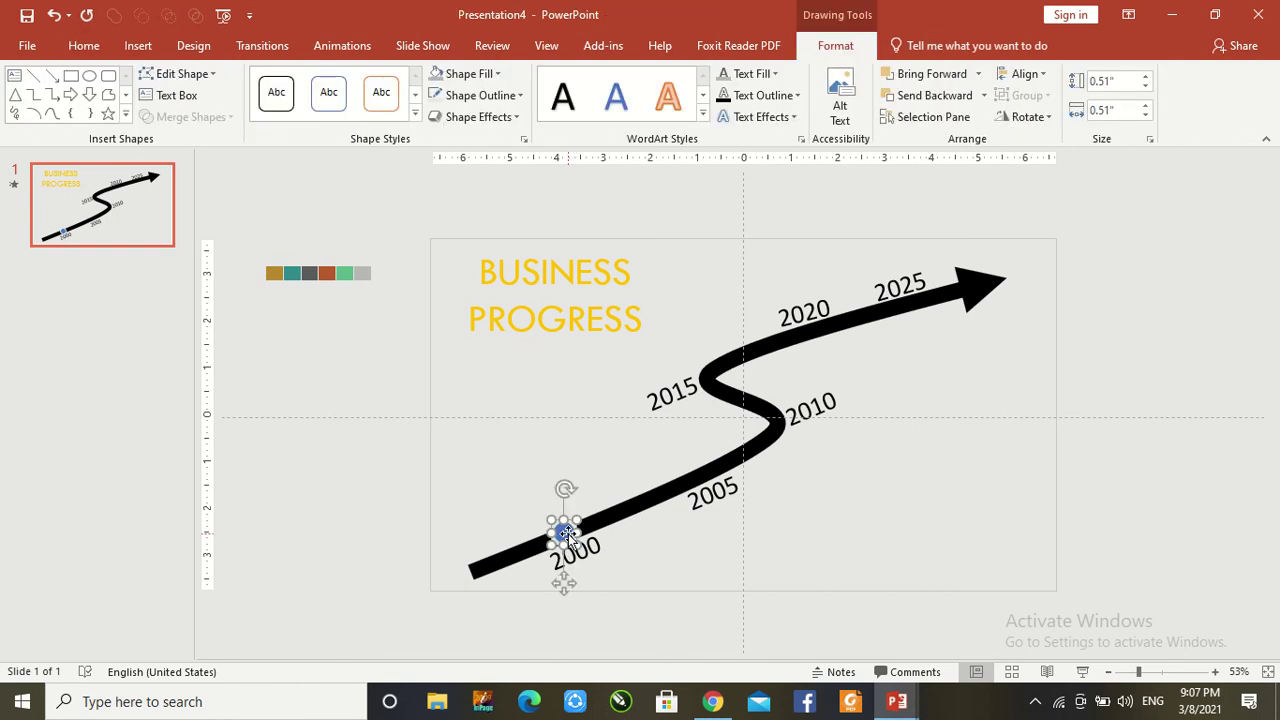
# Give the 2000 circle a Zoom entrance animation that starts After Previous
pyautogui.click(344, 42)
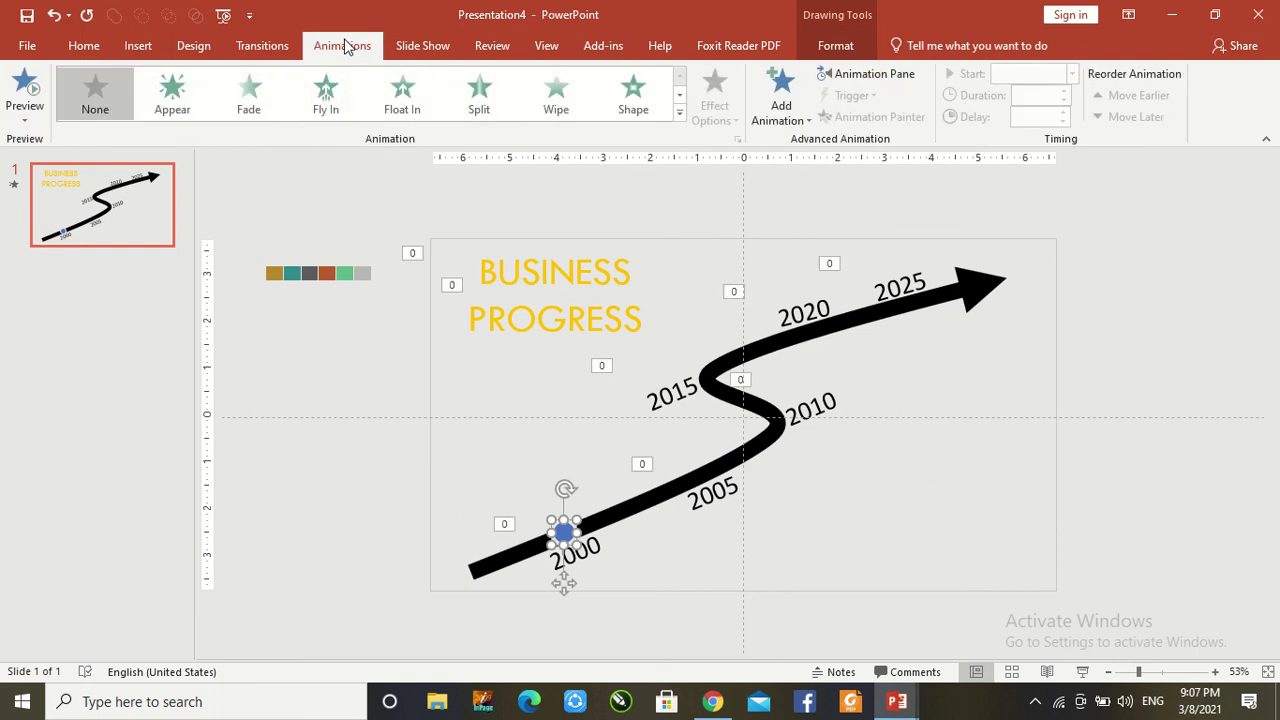
pyautogui.click(681, 113)
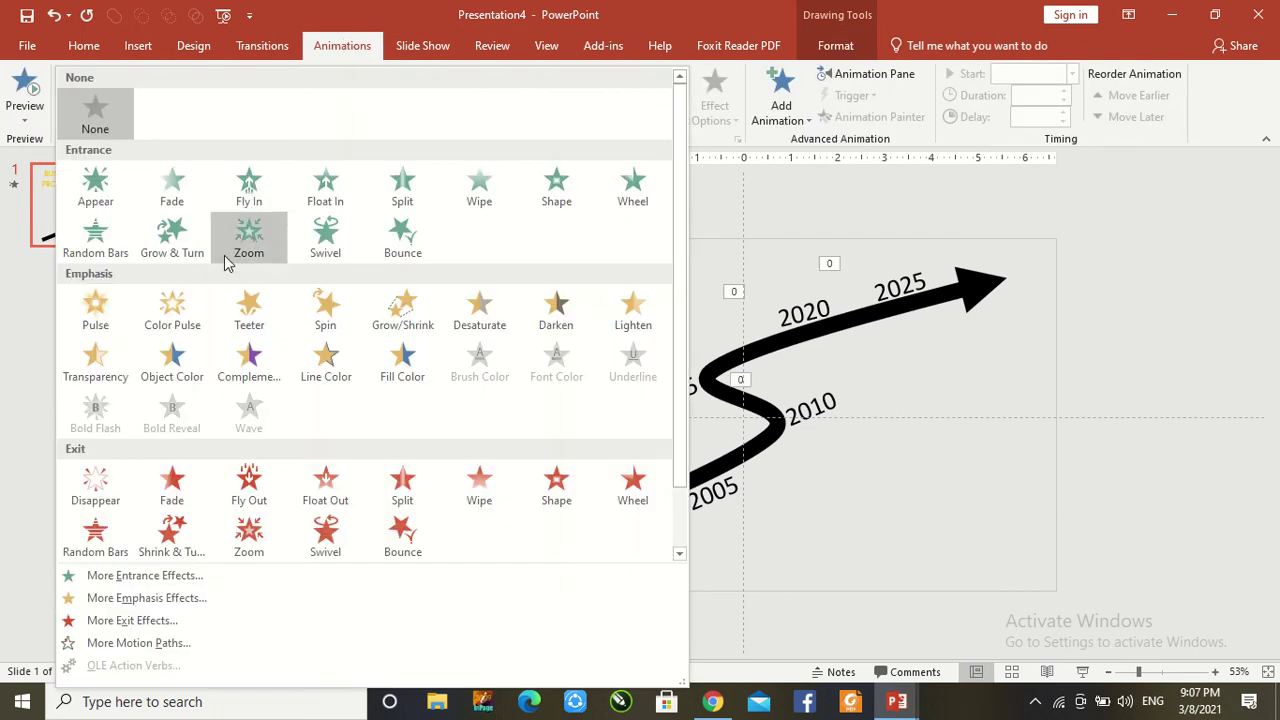
pyautogui.click(249, 240)
pyautogui.click(464, 401)
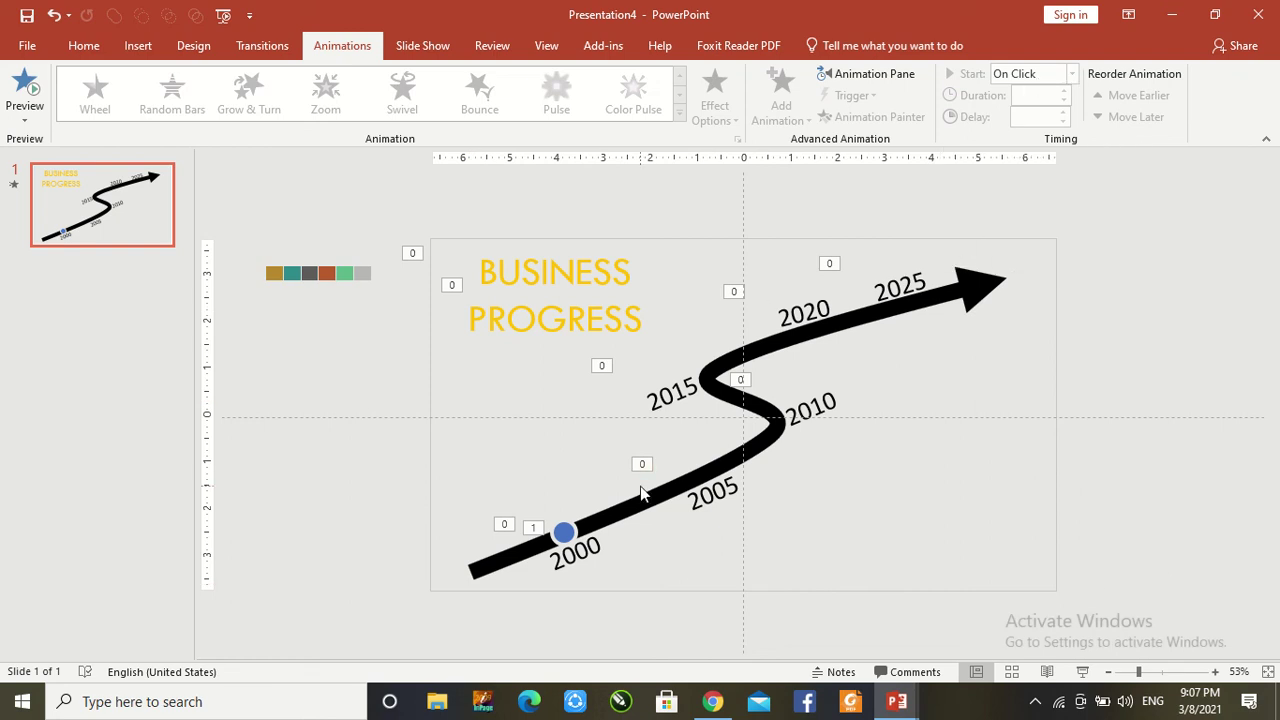
pyautogui.click(564, 530)
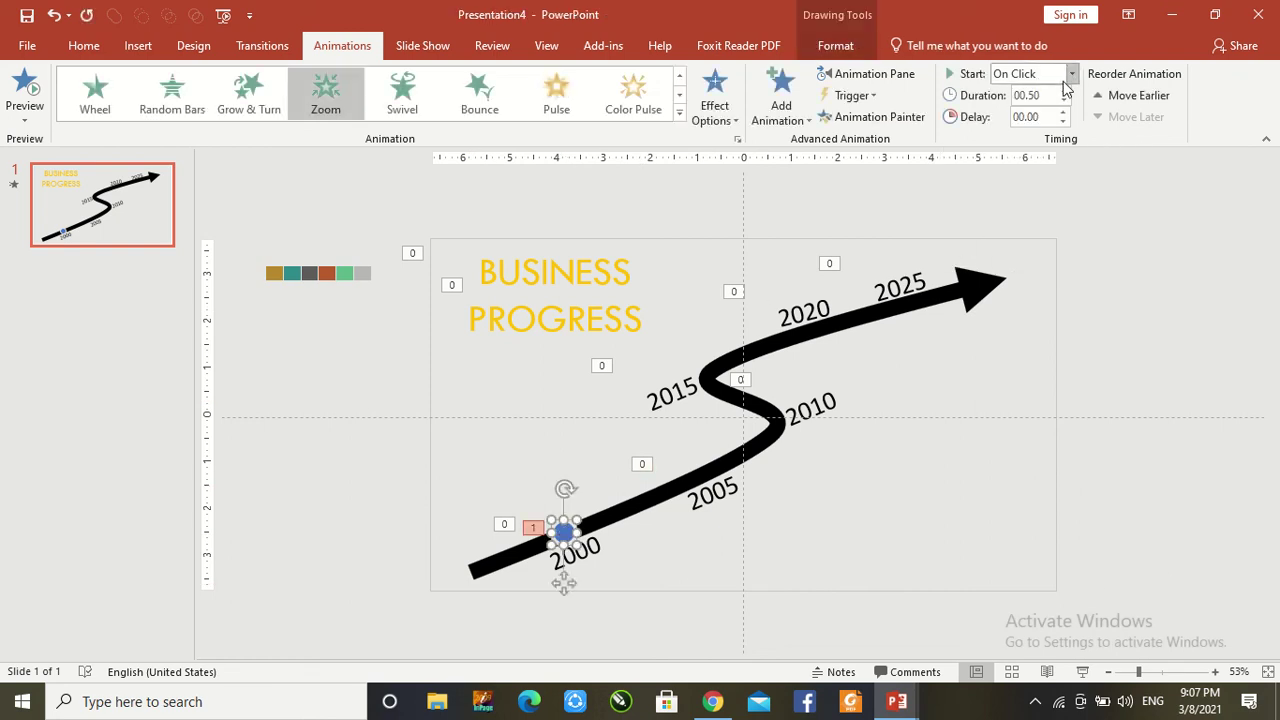
pyautogui.click(1071, 76)
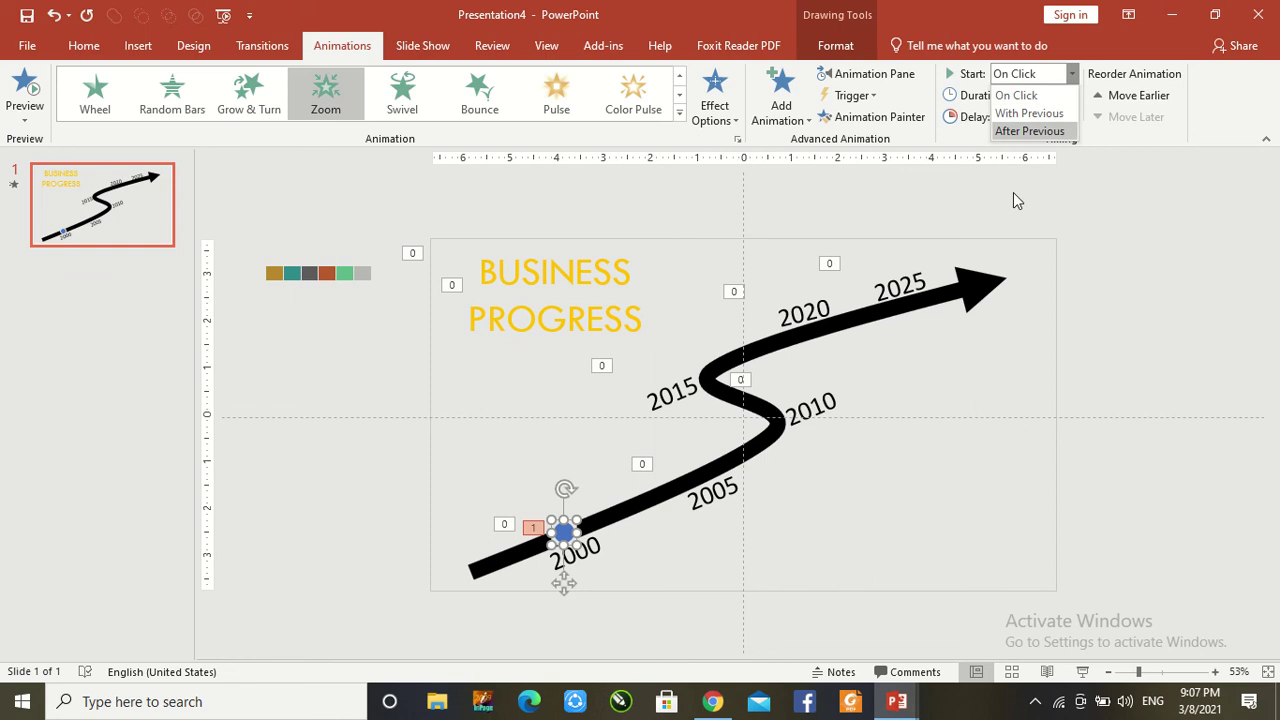
pyautogui.click(1030, 131)
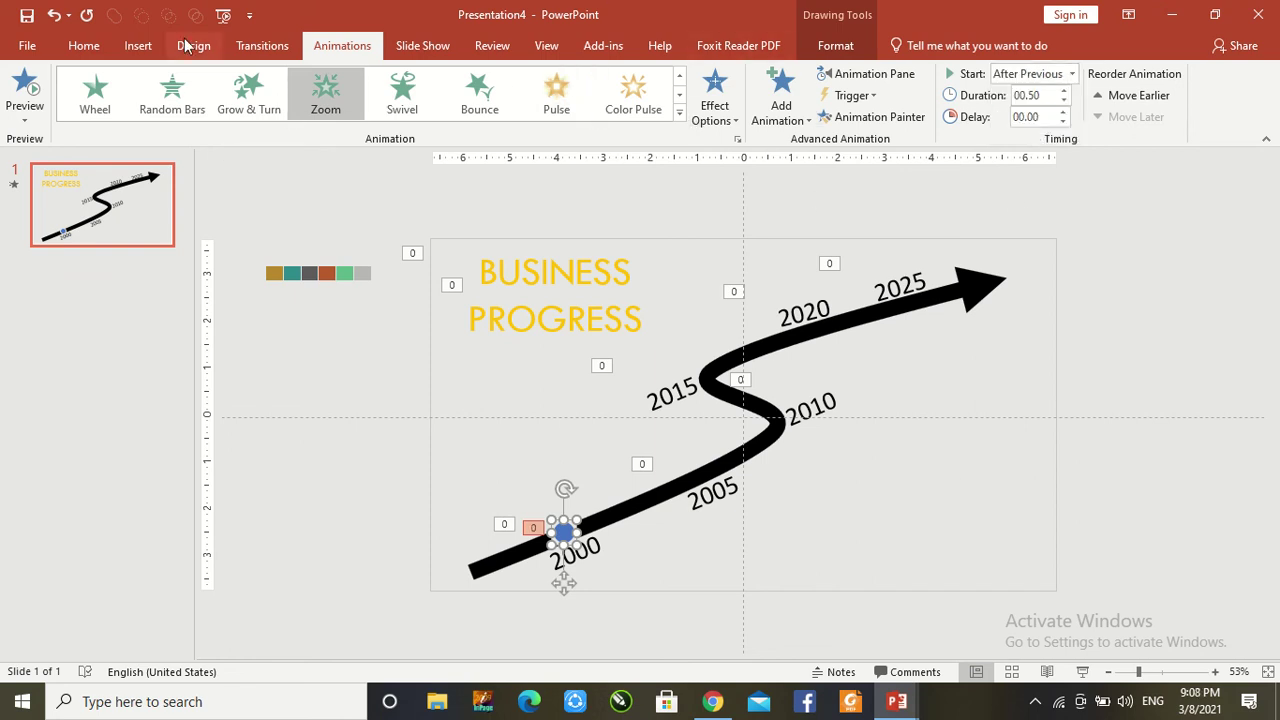
pyautogui.click(79, 47)
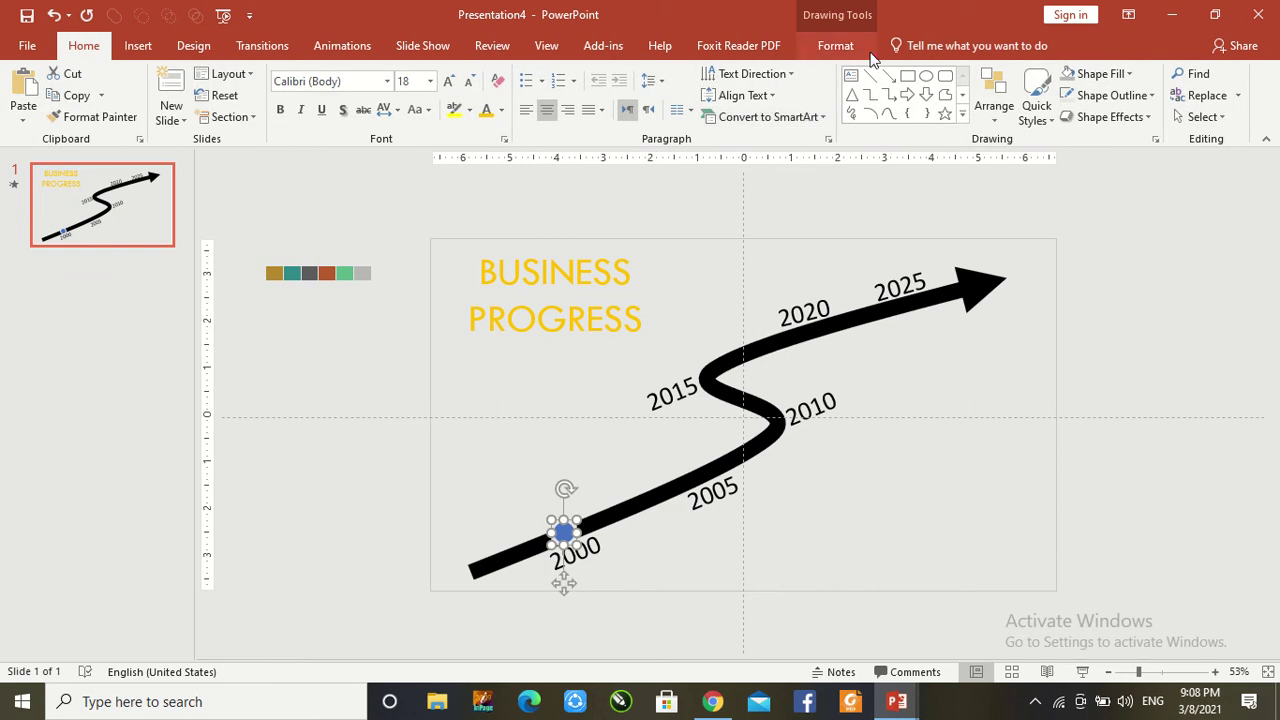
# Add a text box above the 2000 dot reading Sale, Purchase, Profit on three lines at 32 pt
pyautogui.click(851, 76)
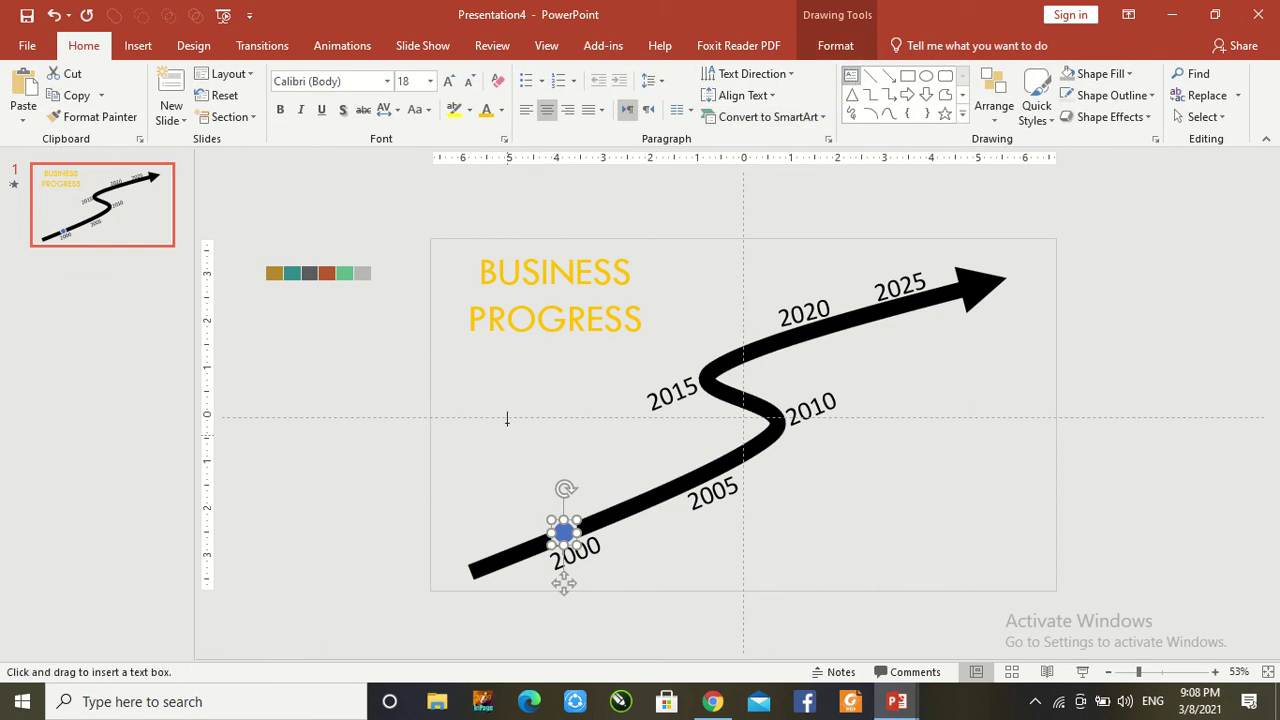
pyautogui.moveTo(502, 425); pyautogui.dragTo(595, 500)
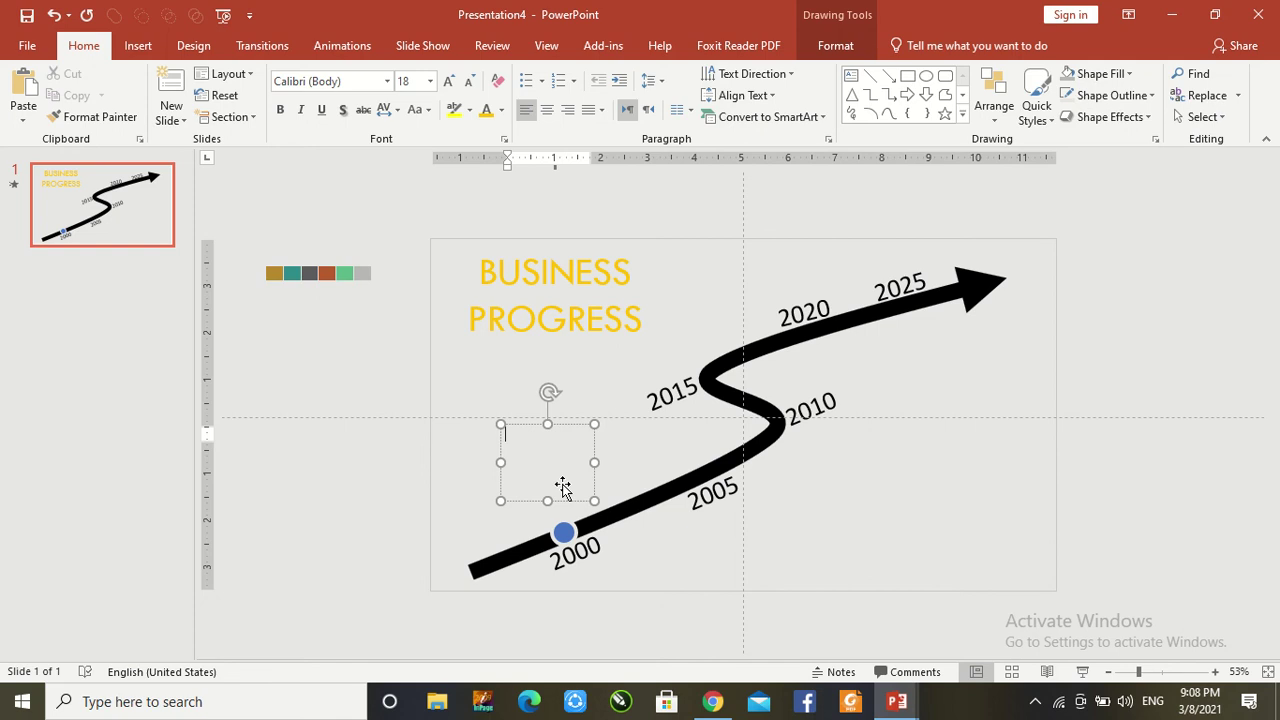
pyautogui.write('Sale')
pyautogui.press('Return')
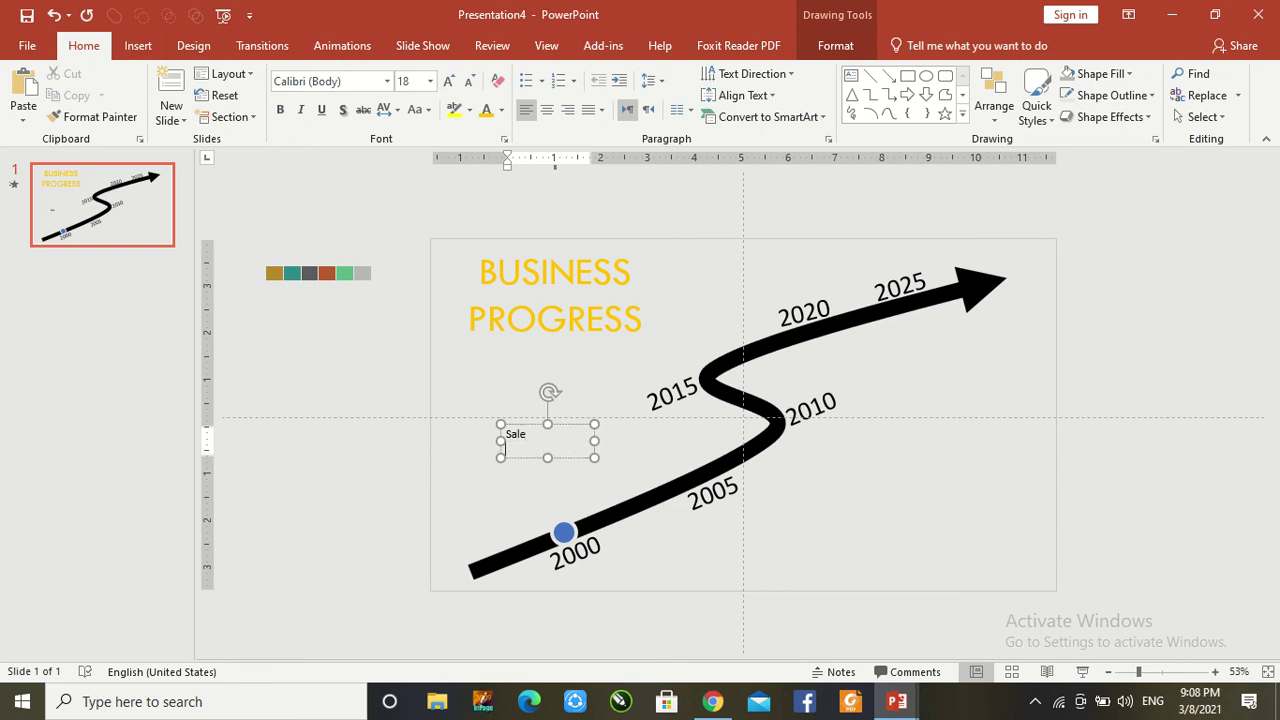
pyautogui.write('Purchase')
pyautogui.press('Return')
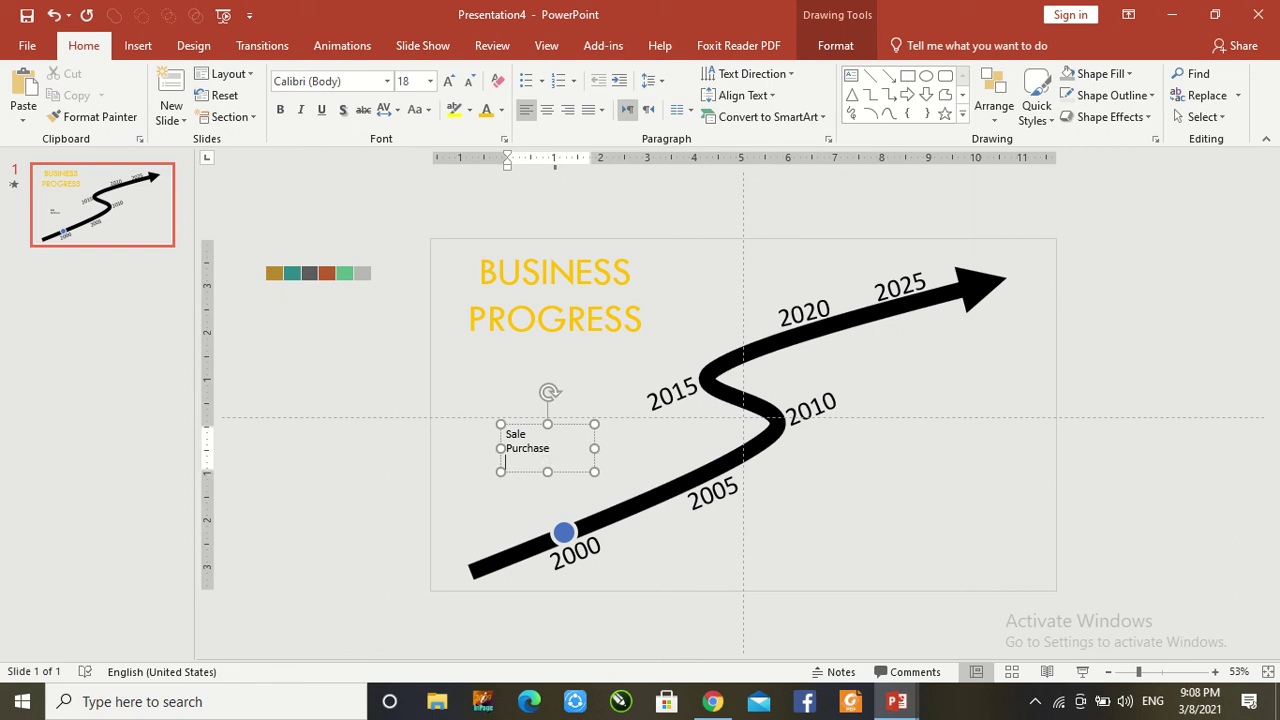
pyautogui.write('Profit')
pyautogui.hotkey('ctrl', 'a')
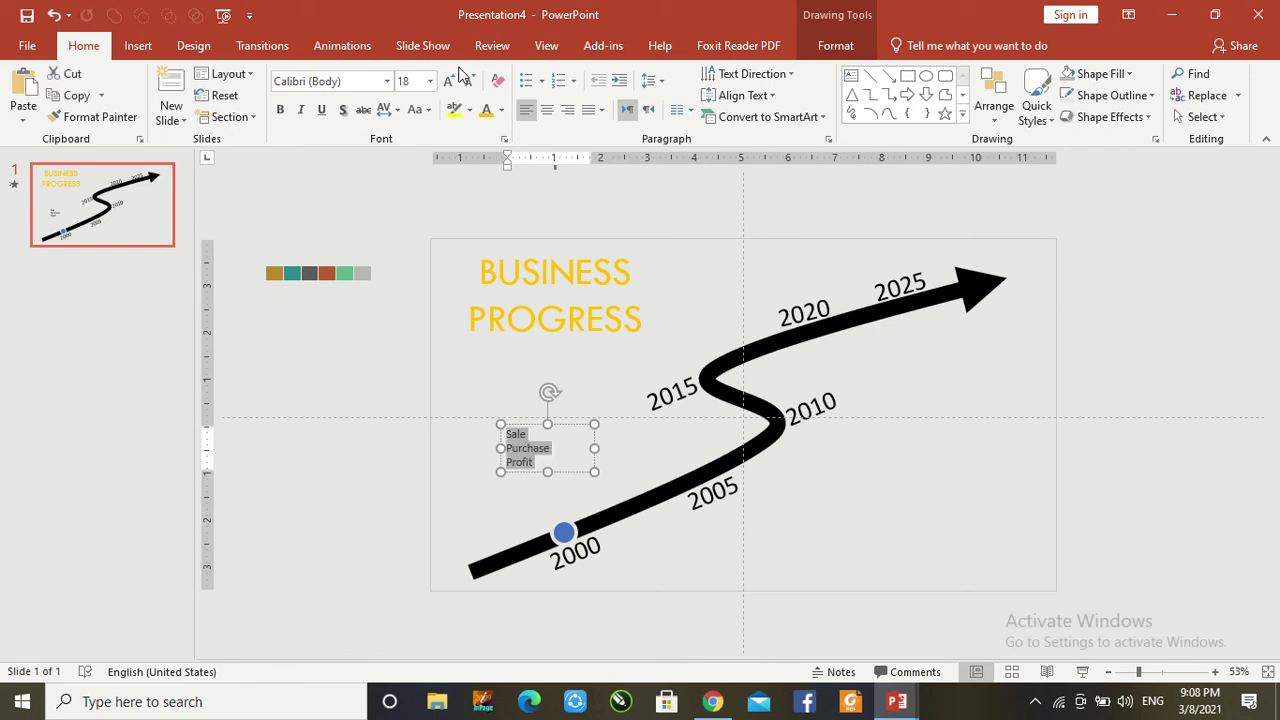
pyautogui.click(430, 81)
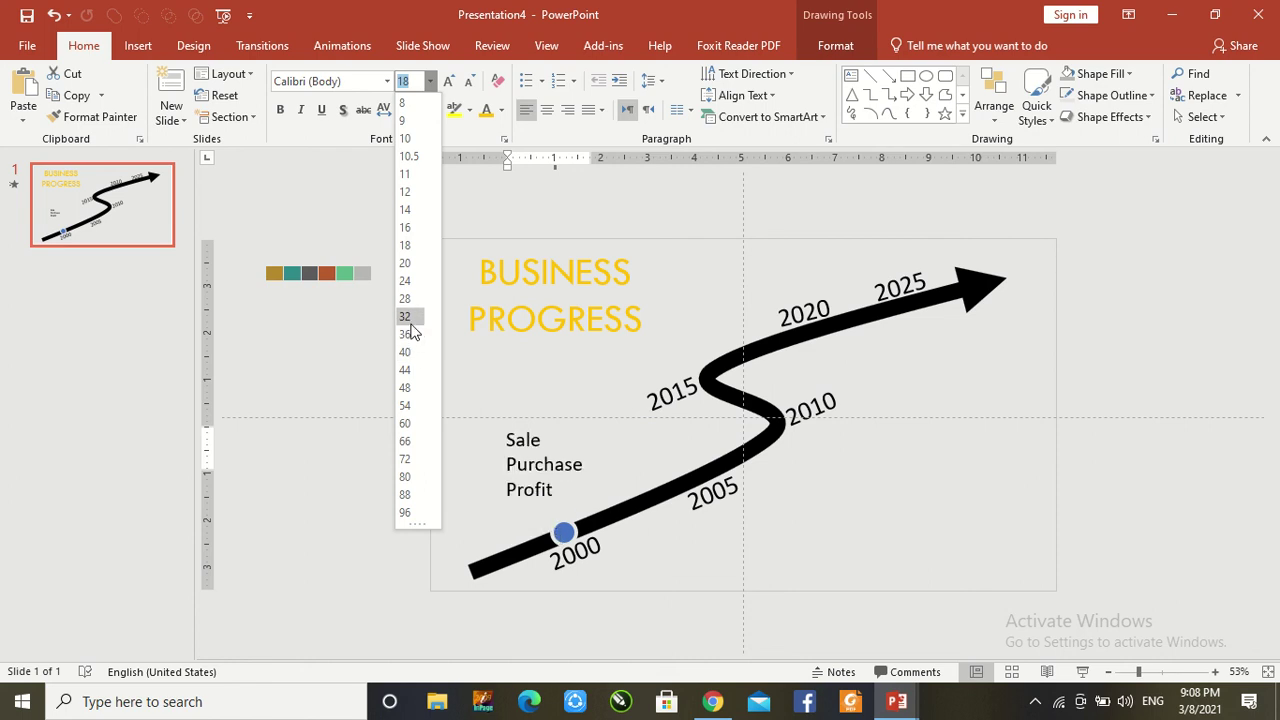
pyautogui.click(411, 320)
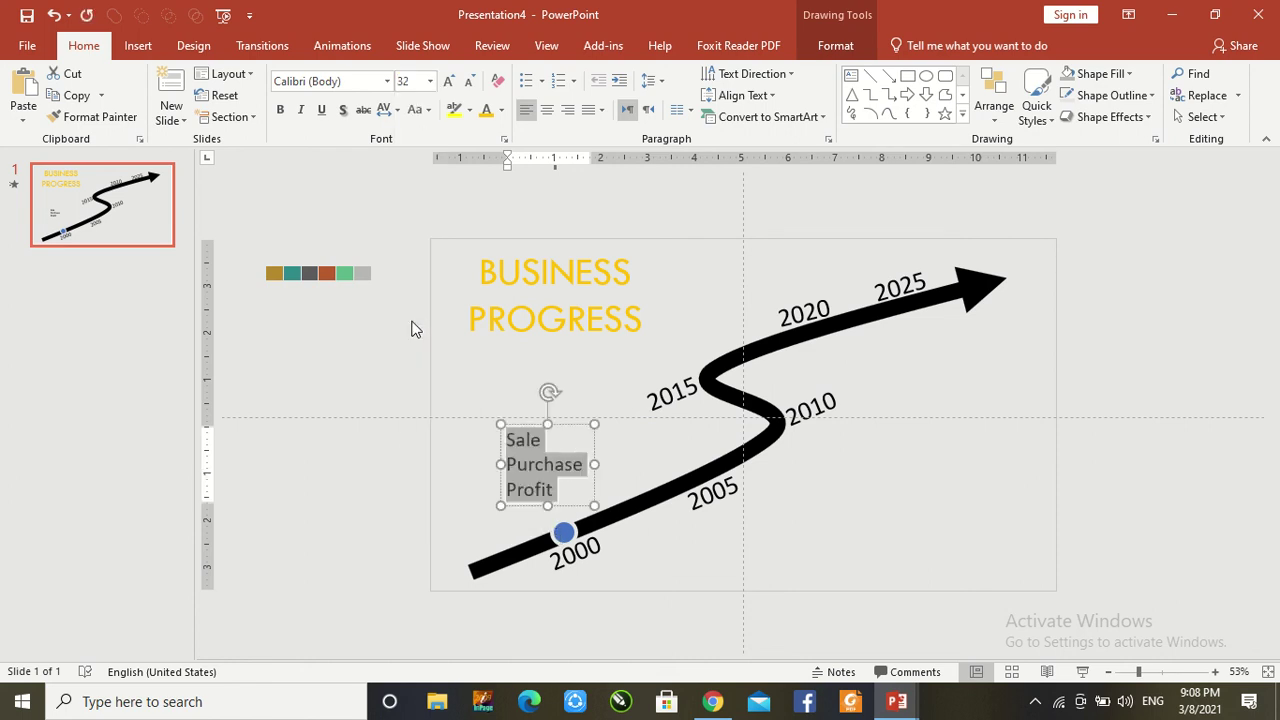
# Lower the label slightly and colour its text gold, sampled from the first swatch
pyautogui.moveTo(570, 430); pyautogui.dragTo(570, 445)
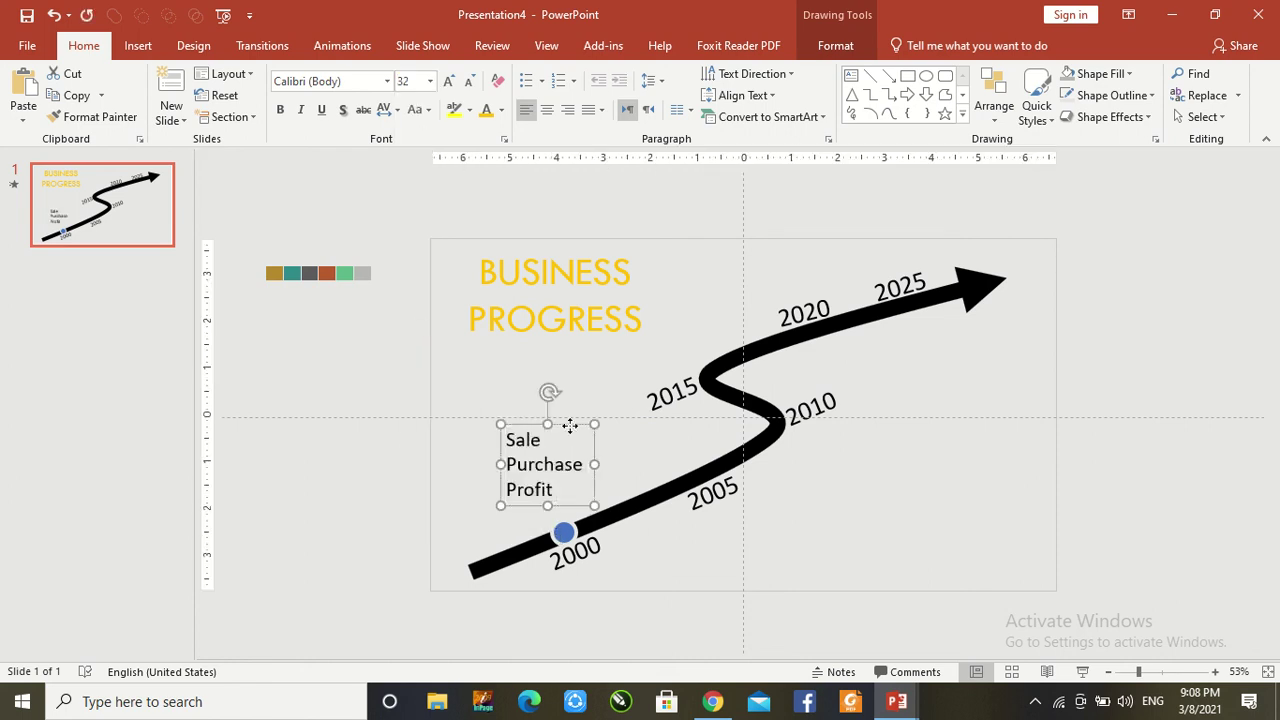
pyautogui.click(533, 480)
pyautogui.hotkey('ctrl', 'a')
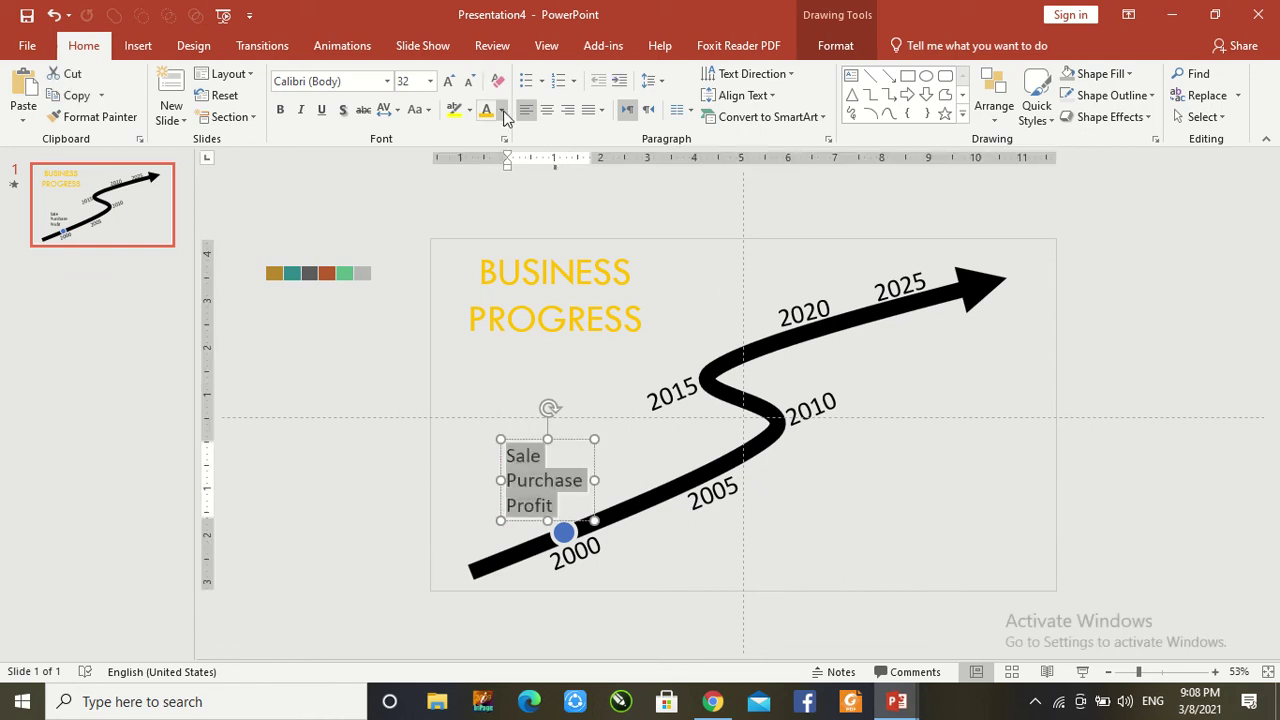
pyautogui.click(501, 110)
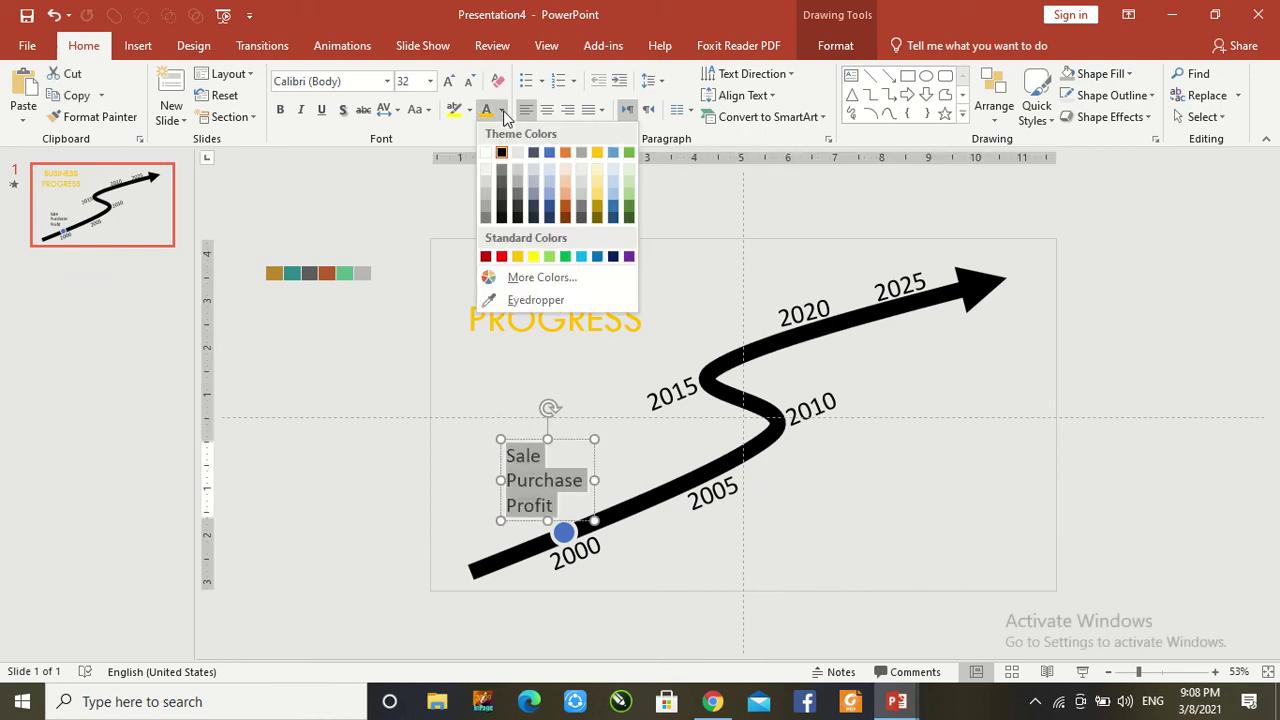
pyautogui.click(536, 300)
pyautogui.click(271, 275)
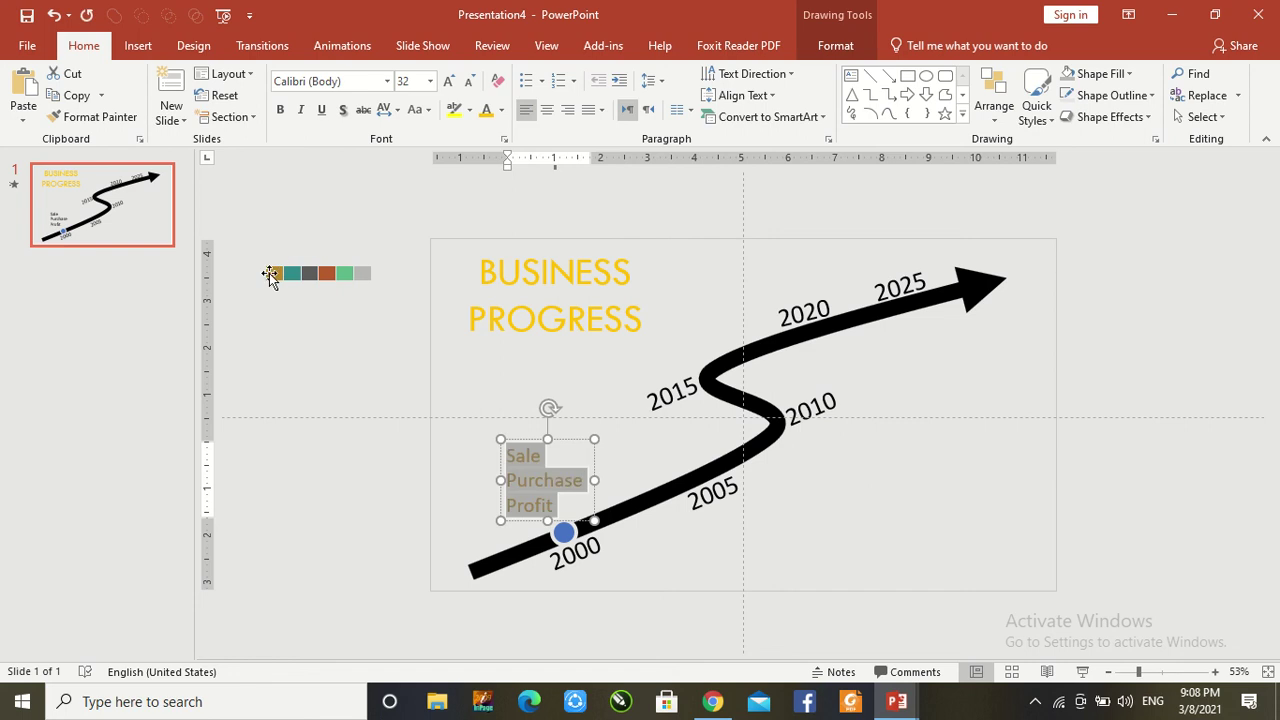
# Fill the 2000 dot with the same gold using the Shape Fill eyedropper
pyautogui.click(563, 532)
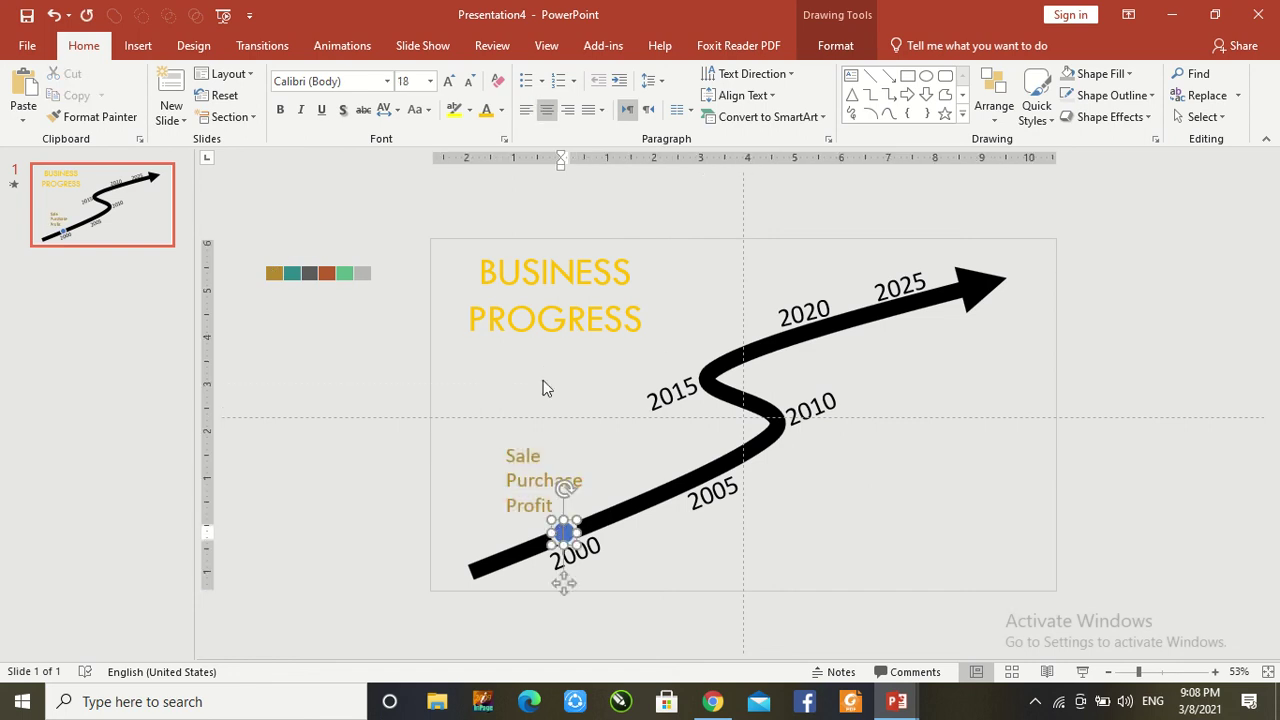
pyautogui.click(500, 110)
pyautogui.click(512, 339)
pyautogui.click(823, 47)
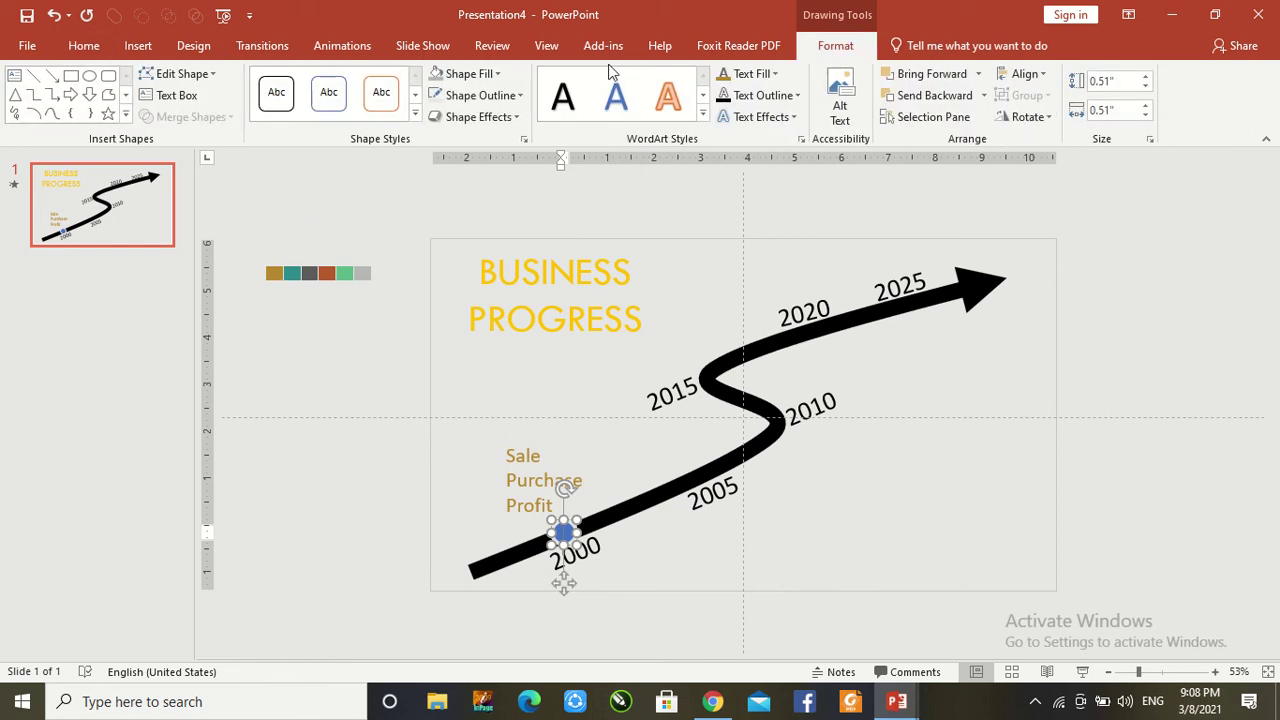
pyautogui.click(497, 74)
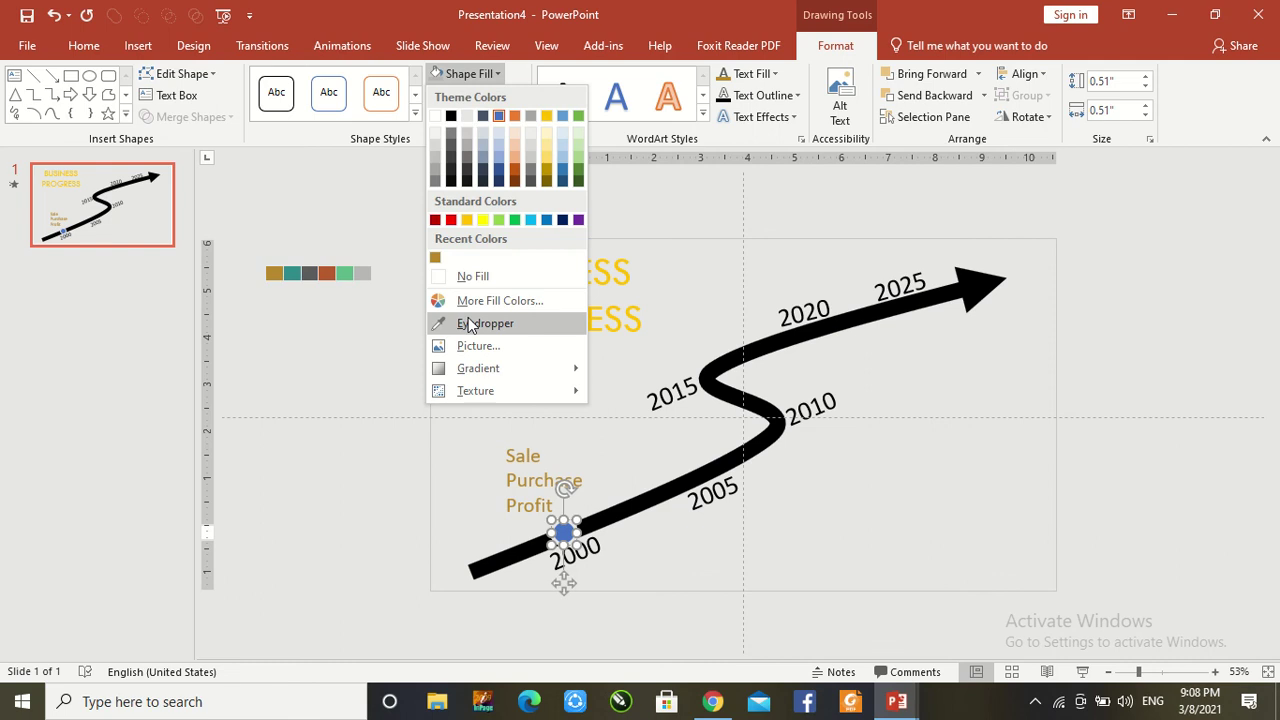
pyautogui.click(470, 323)
pyautogui.click(272, 275)
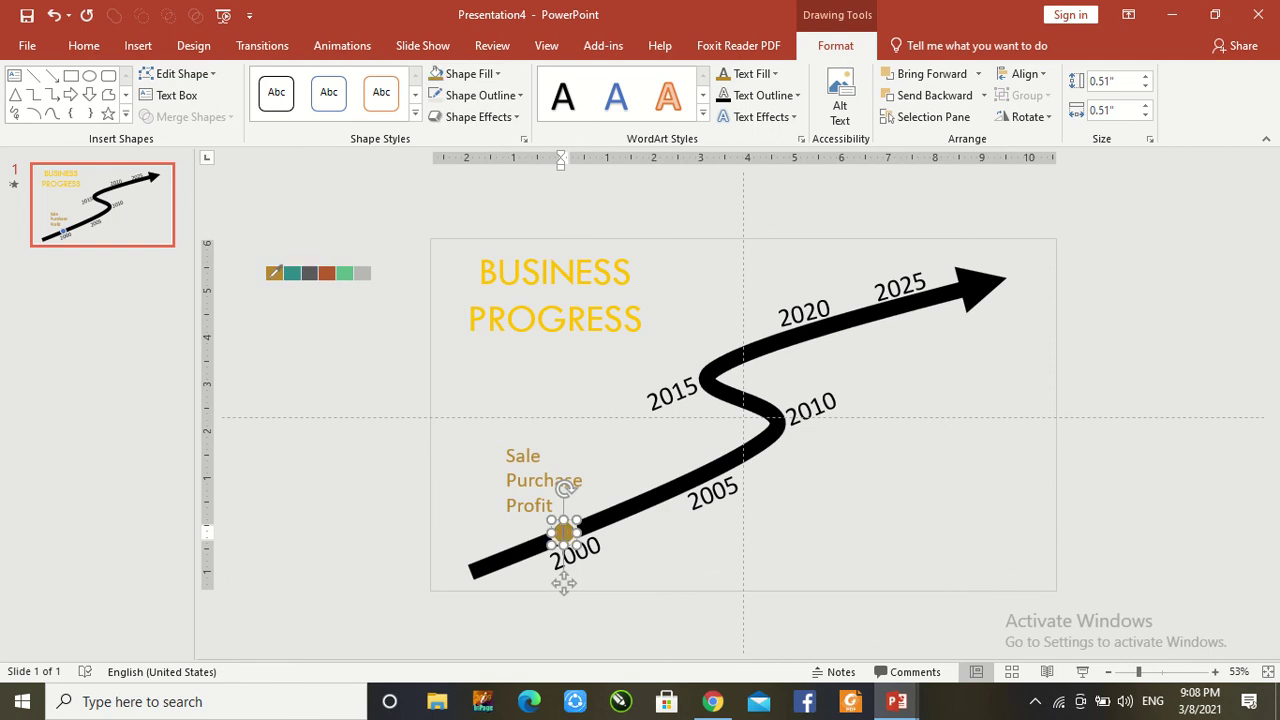
pyautogui.click(378, 237)
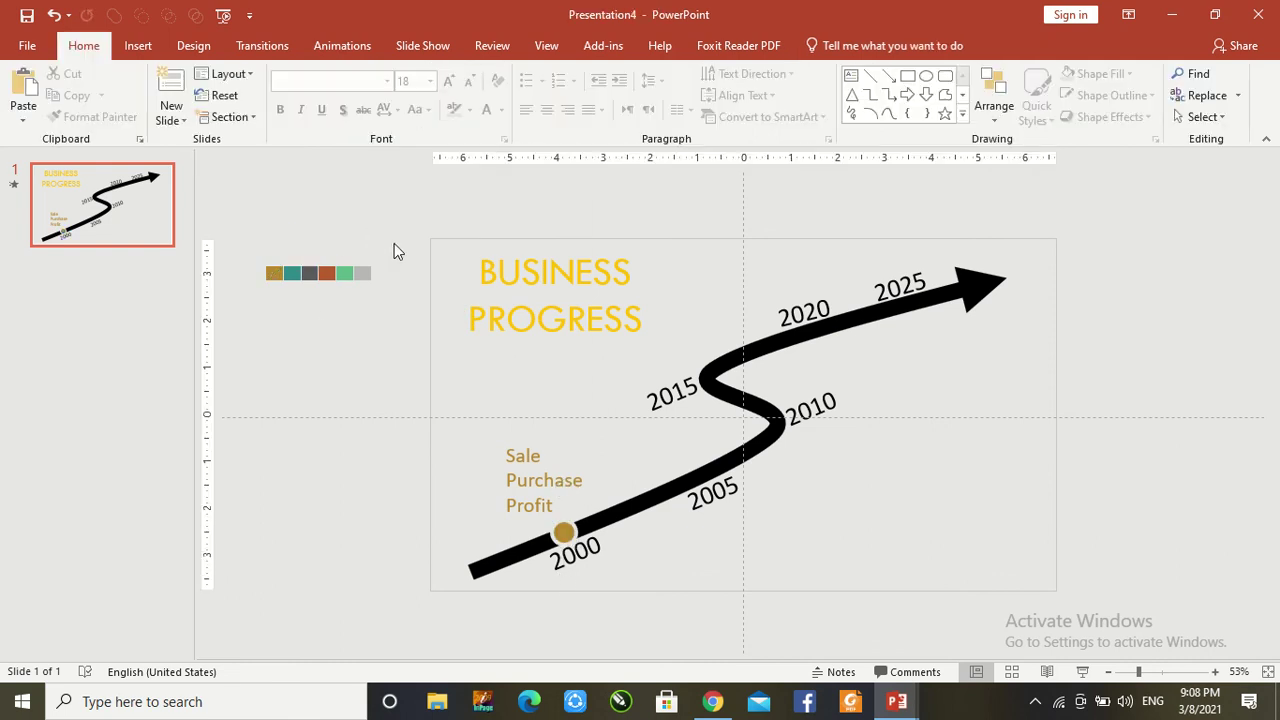
# Make the Sale/Purchase/Profit label text bold
pyautogui.click(516, 480)
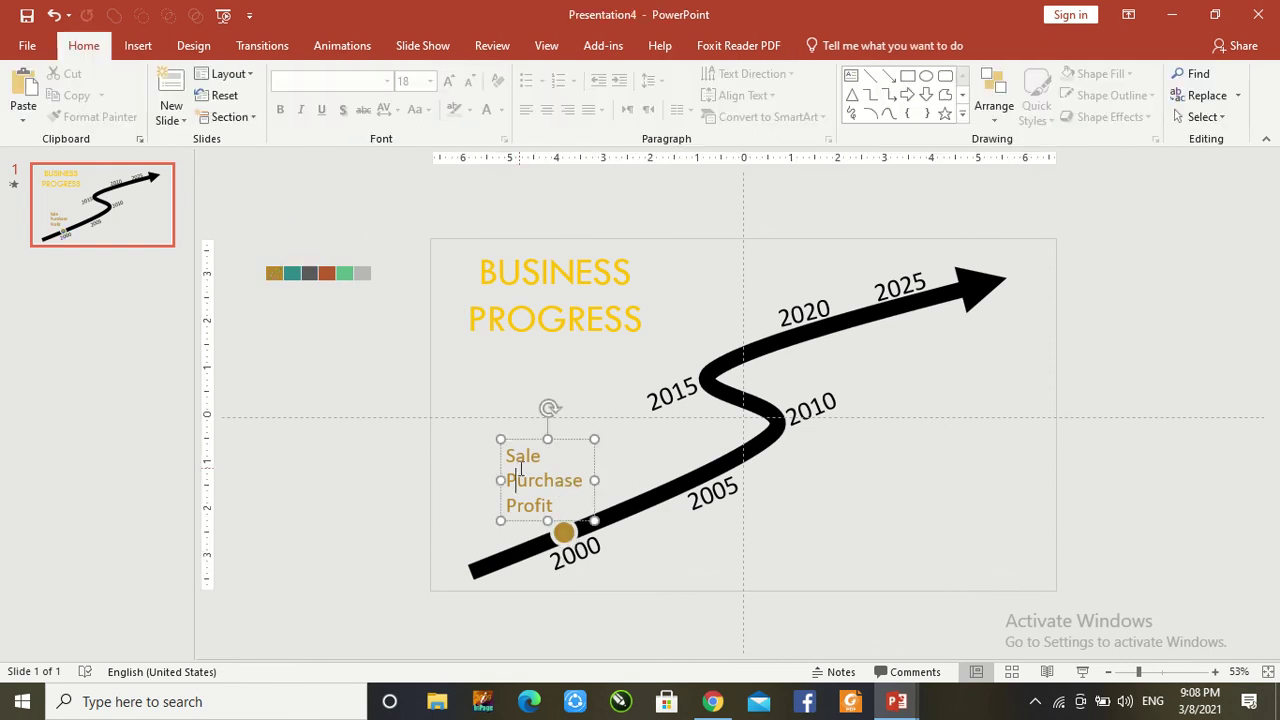
pyautogui.hotkey('ctrl', 'a')
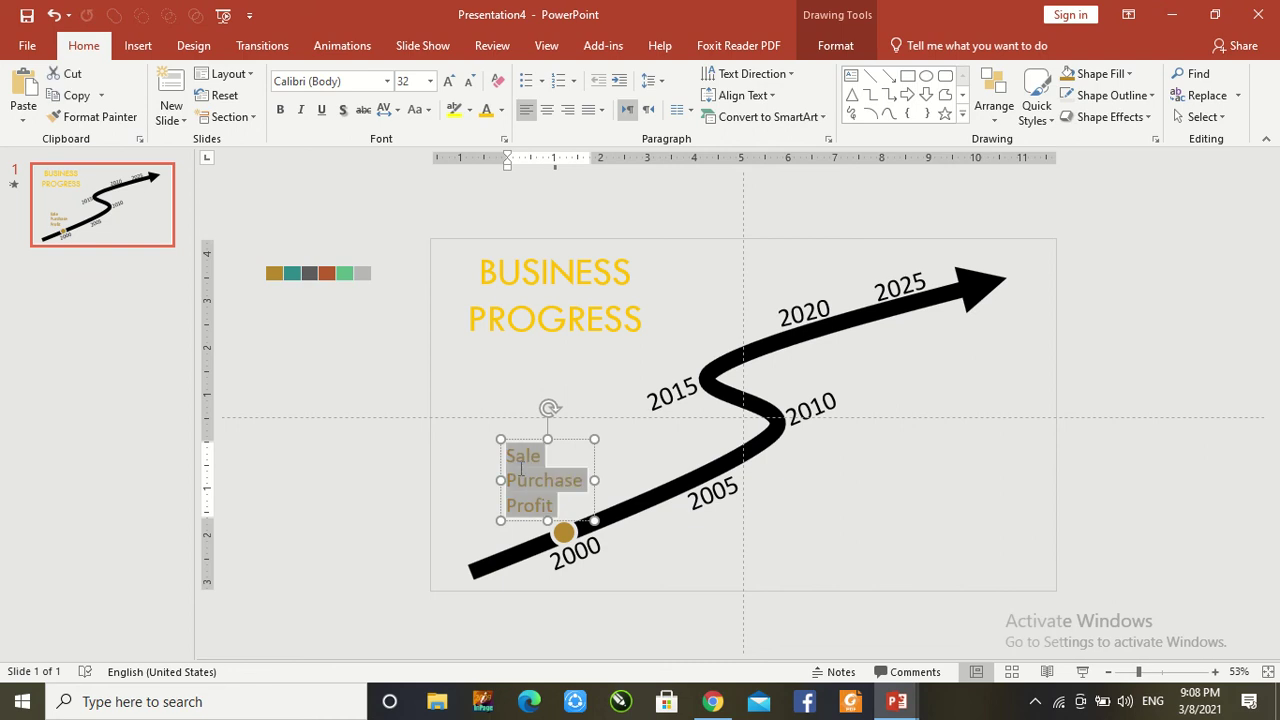
pyautogui.hotkey('ctrl', 'b')
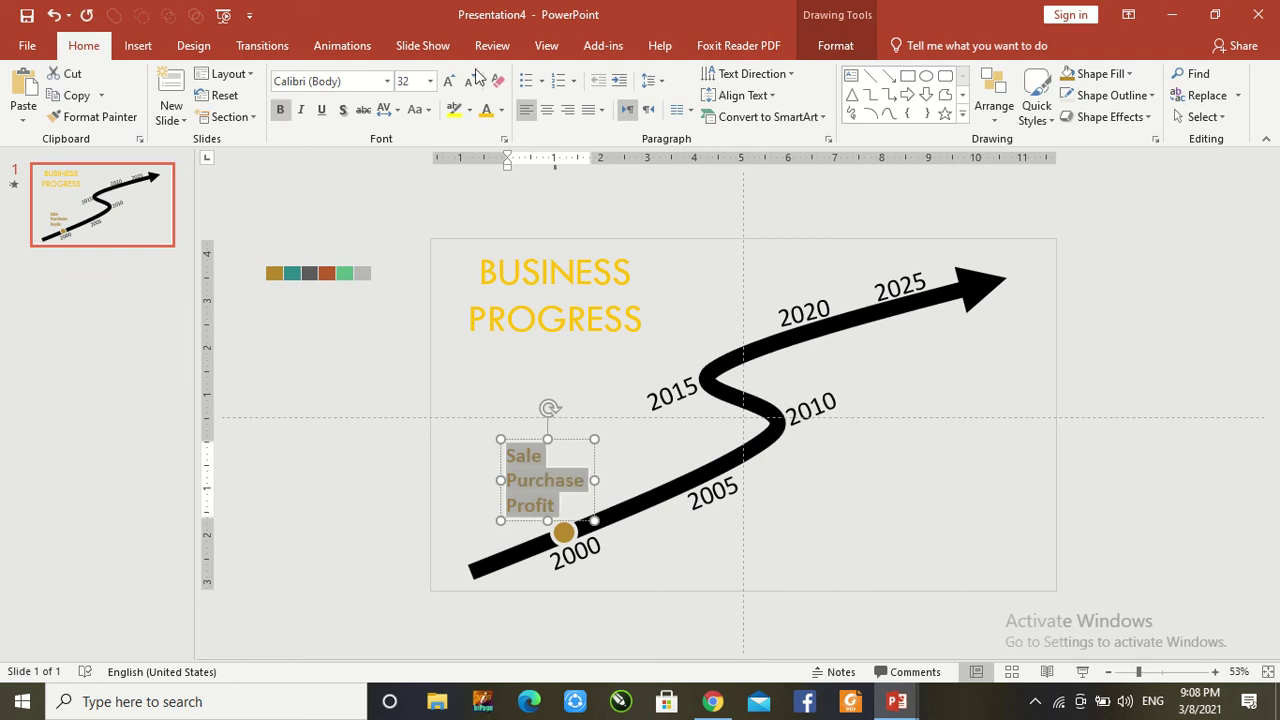
# Add the Peek In entrance animation to the Sale/Purchase/Profit label
pyautogui.click(336, 48)
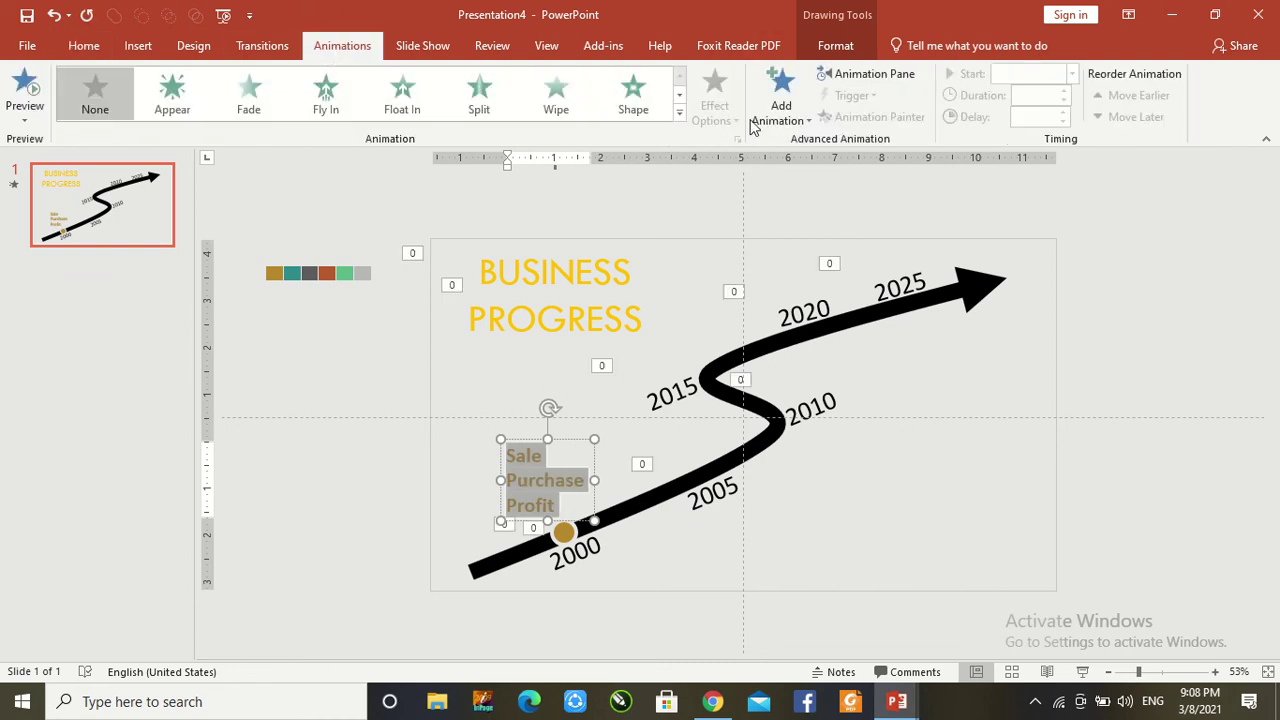
pyautogui.click(782, 124)
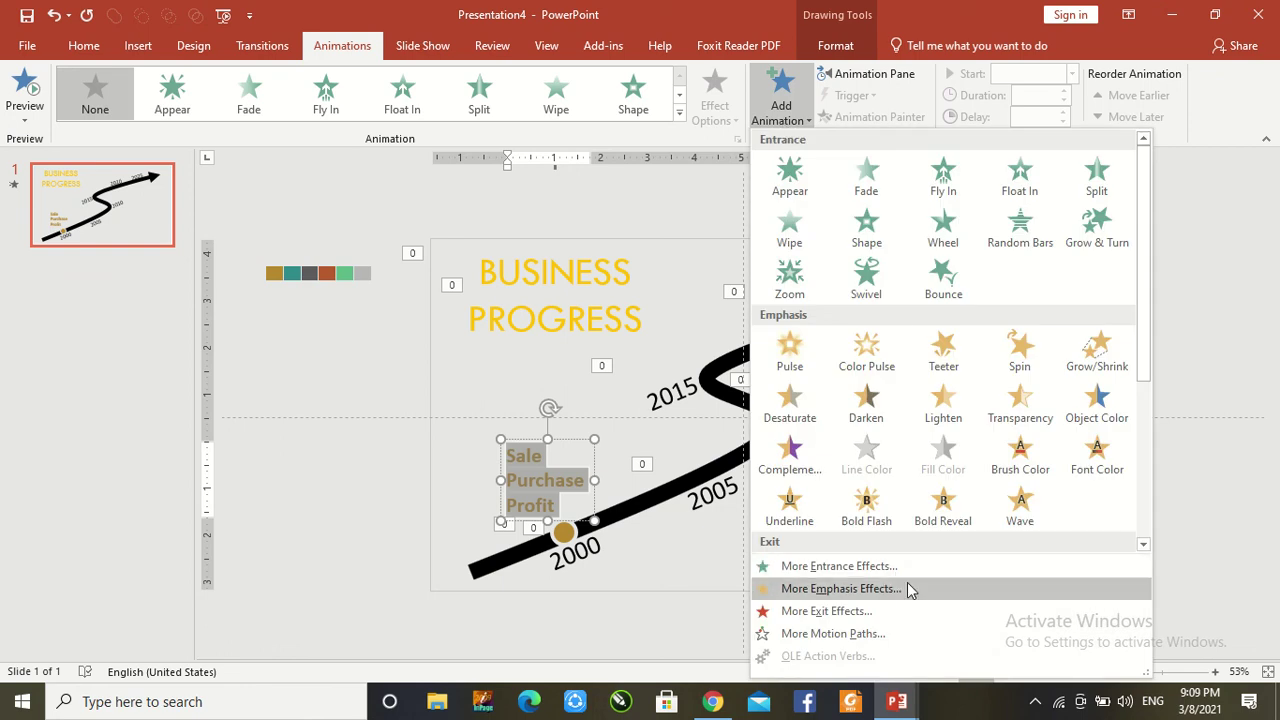
pyautogui.click(872, 593)
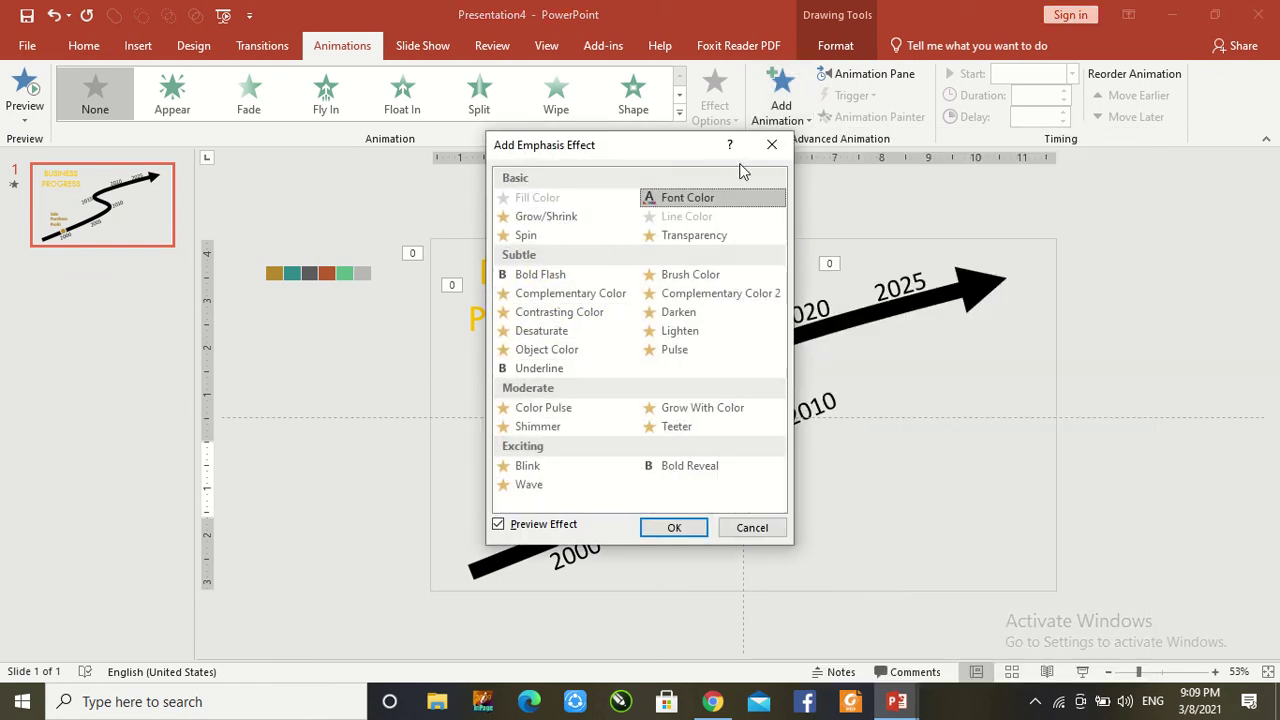
pyautogui.click(773, 149)
pyautogui.click(804, 110)
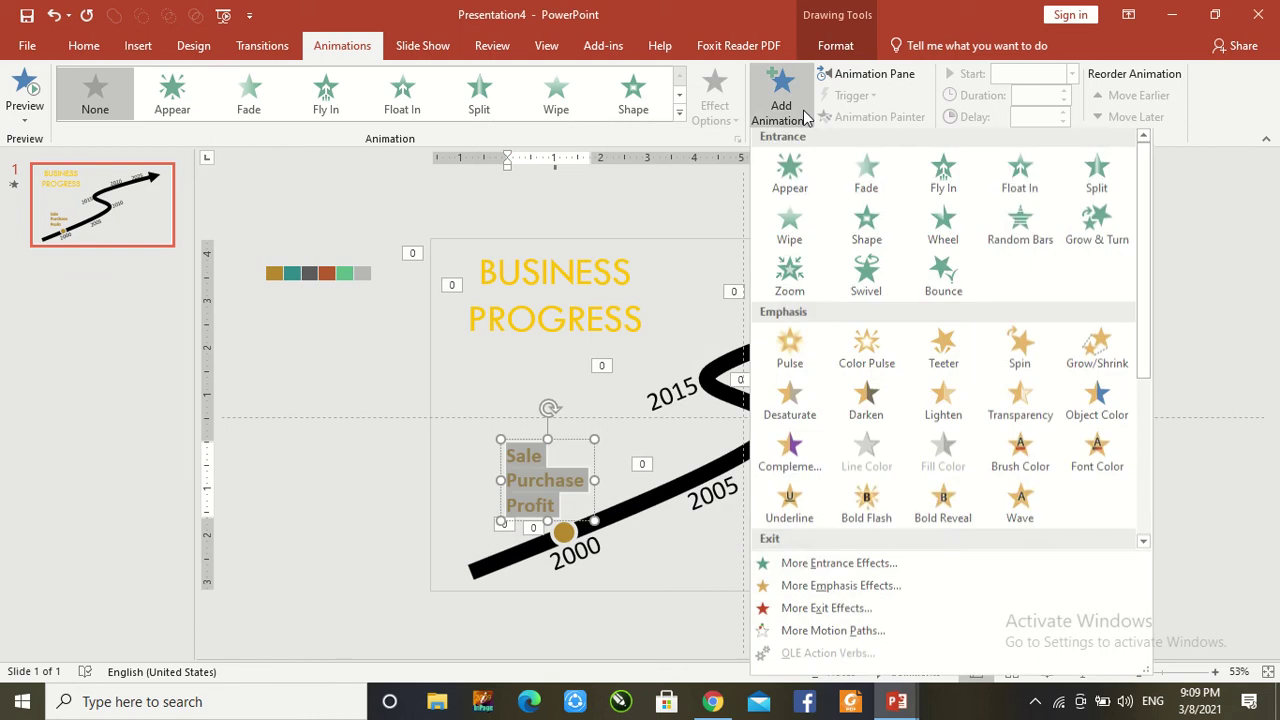
pyautogui.click(880, 567)
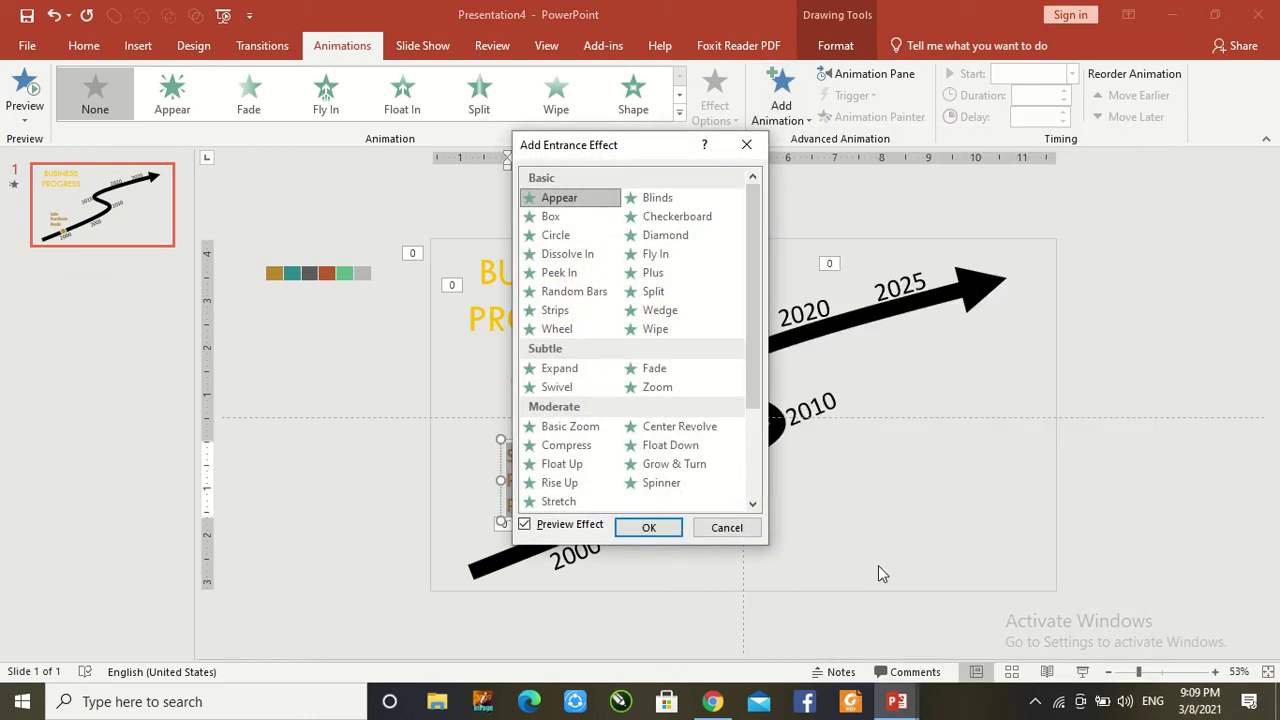
pyautogui.click(566, 274)
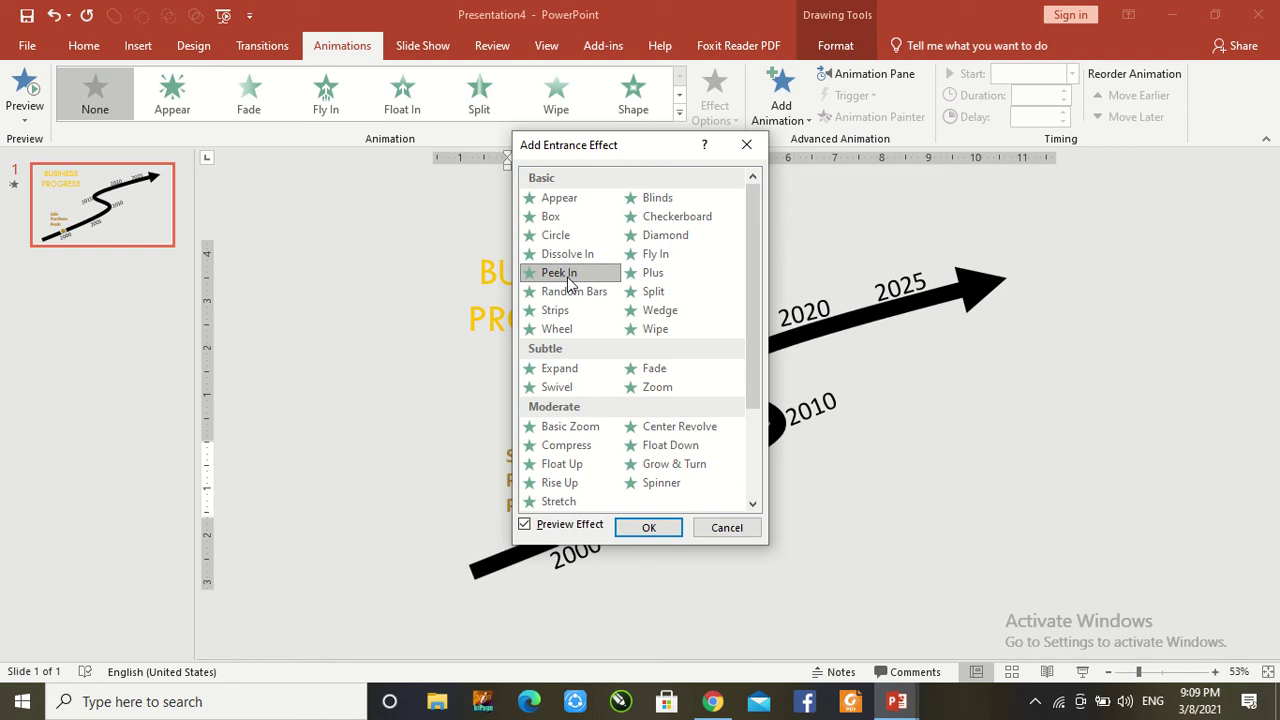
pyautogui.click(640, 530)
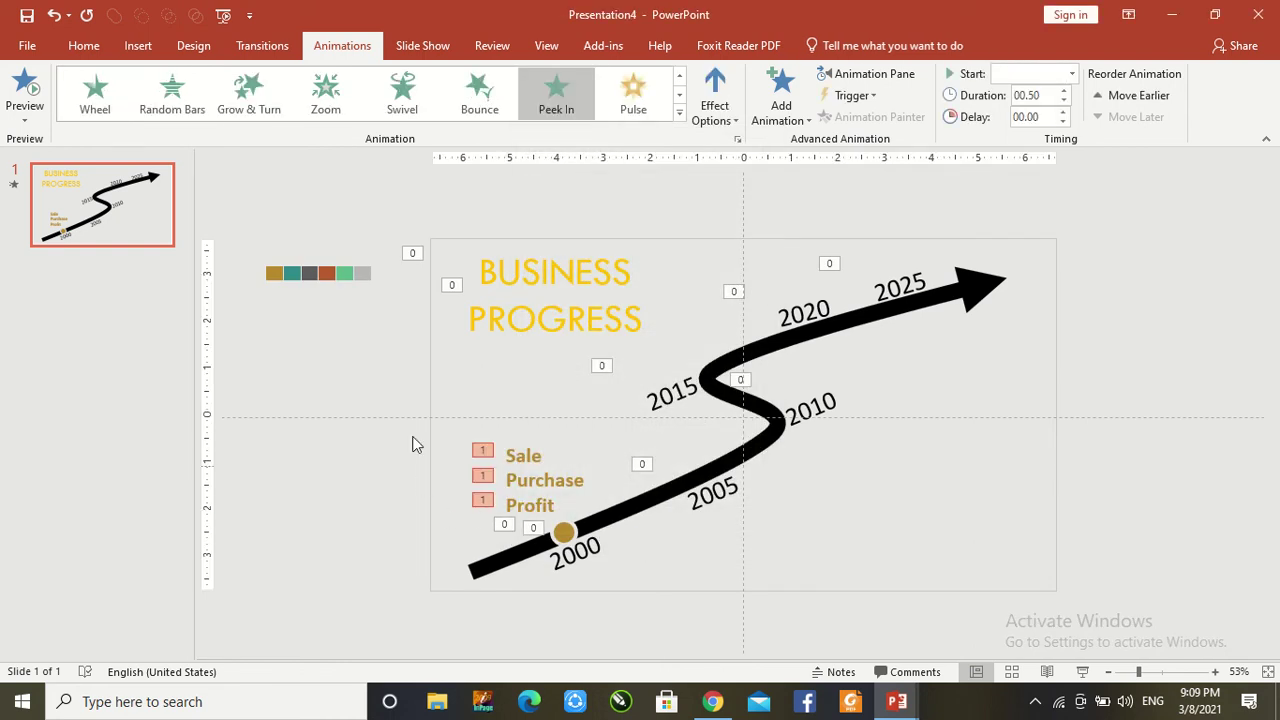
pyautogui.click(530, 468)
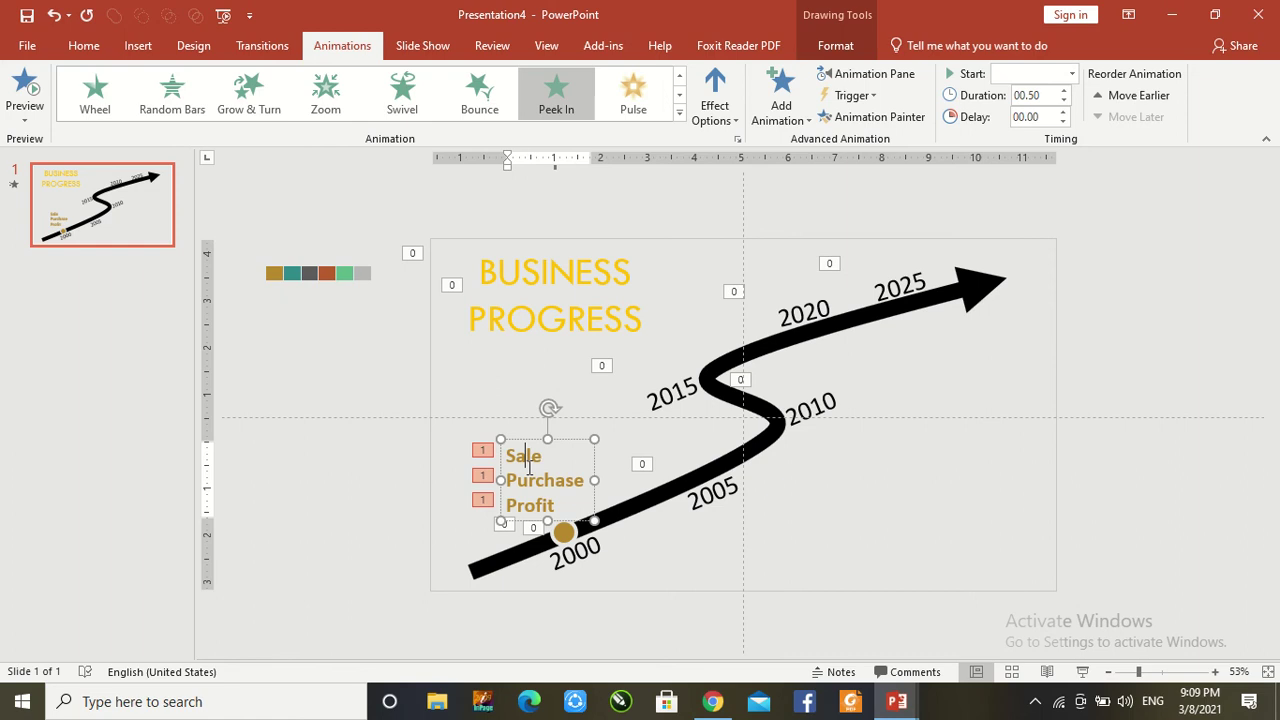
# Remove the label's line-by-line Peek In animations in the Animation Pane, then reselect the whole label
pyautogui.hotkey('ctrl', 'a')
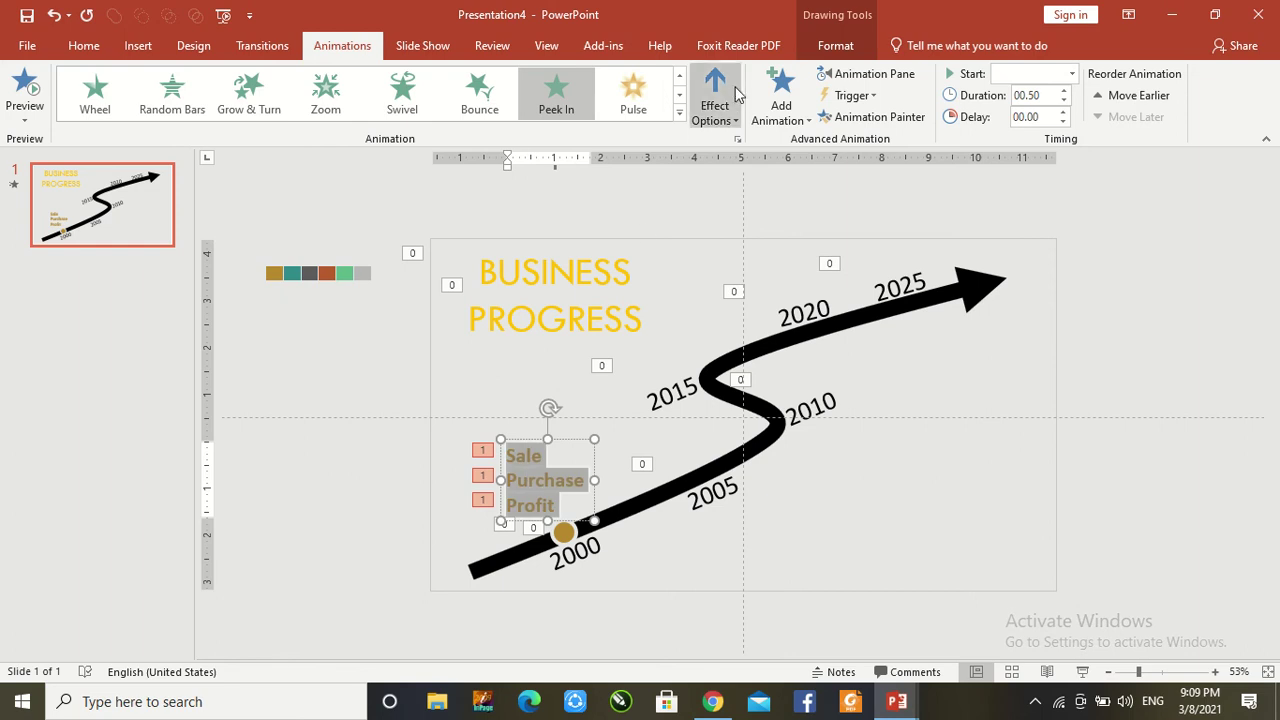
pyautogui.click(884, 79)
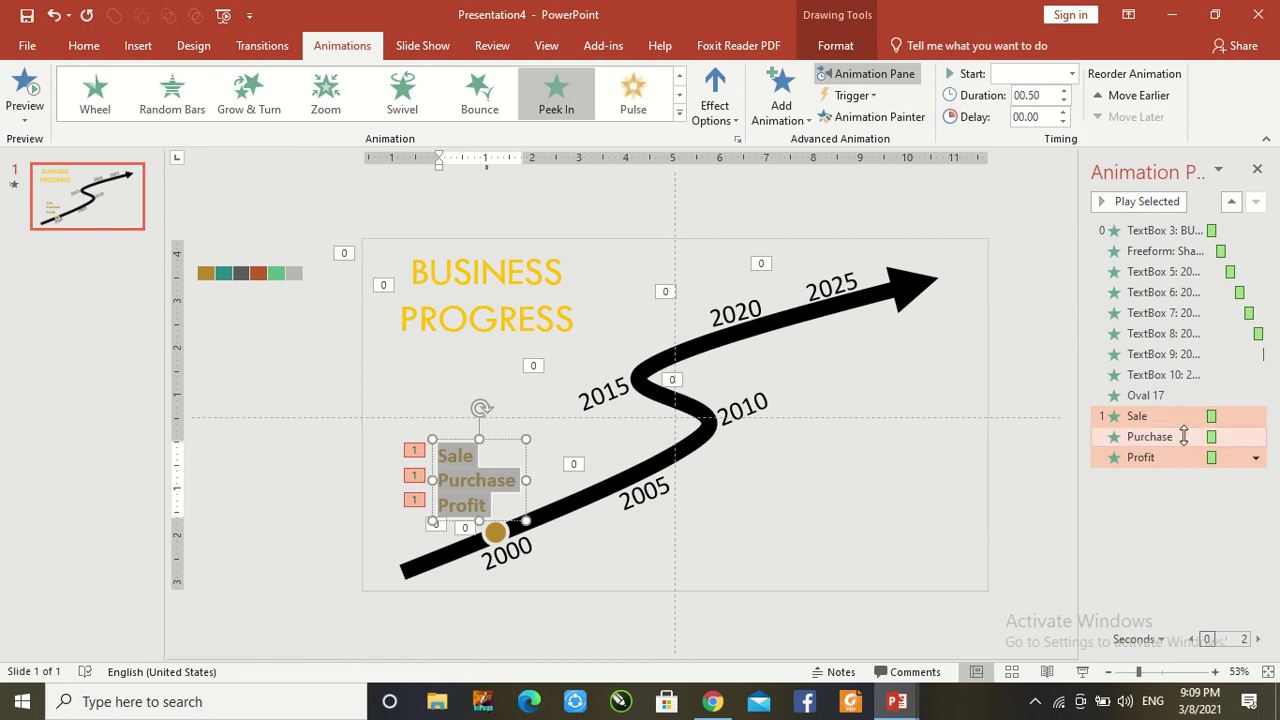
pyautogui.click(1255, 437)
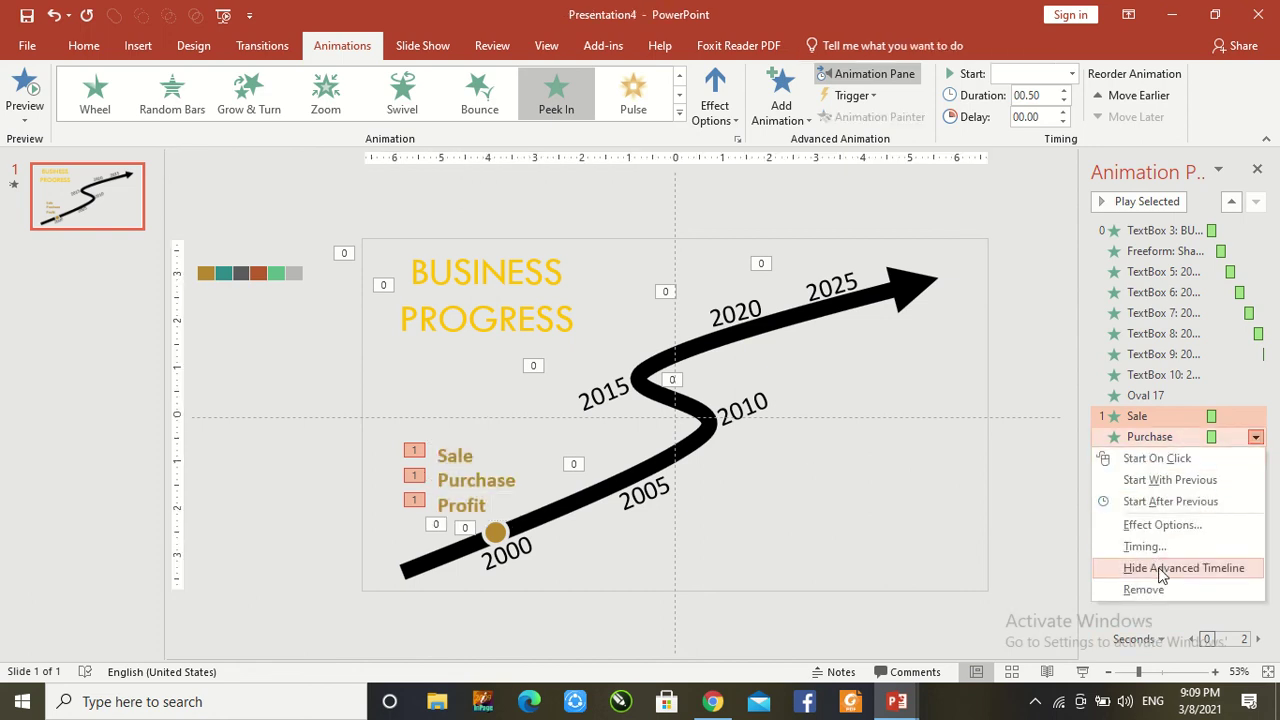
pyautogui.click(1143, 590)
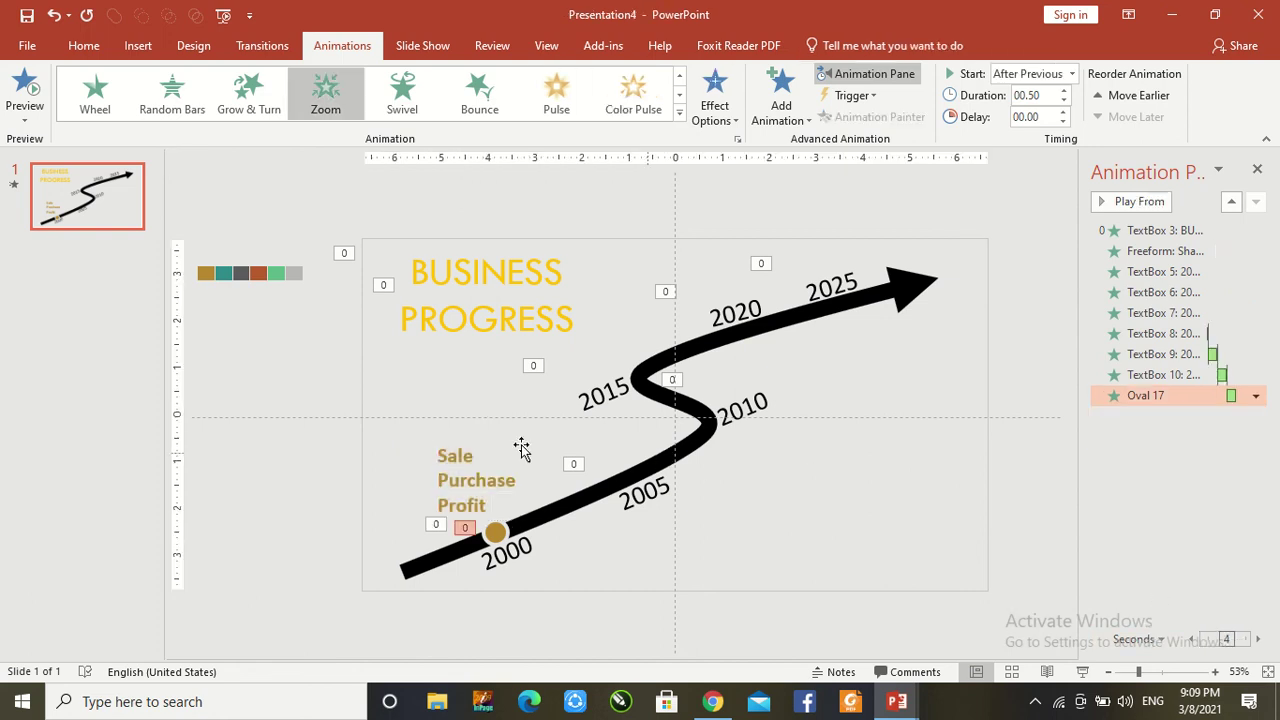
pyautogui.click(452, 445)
pyautogui.click(454, 443)
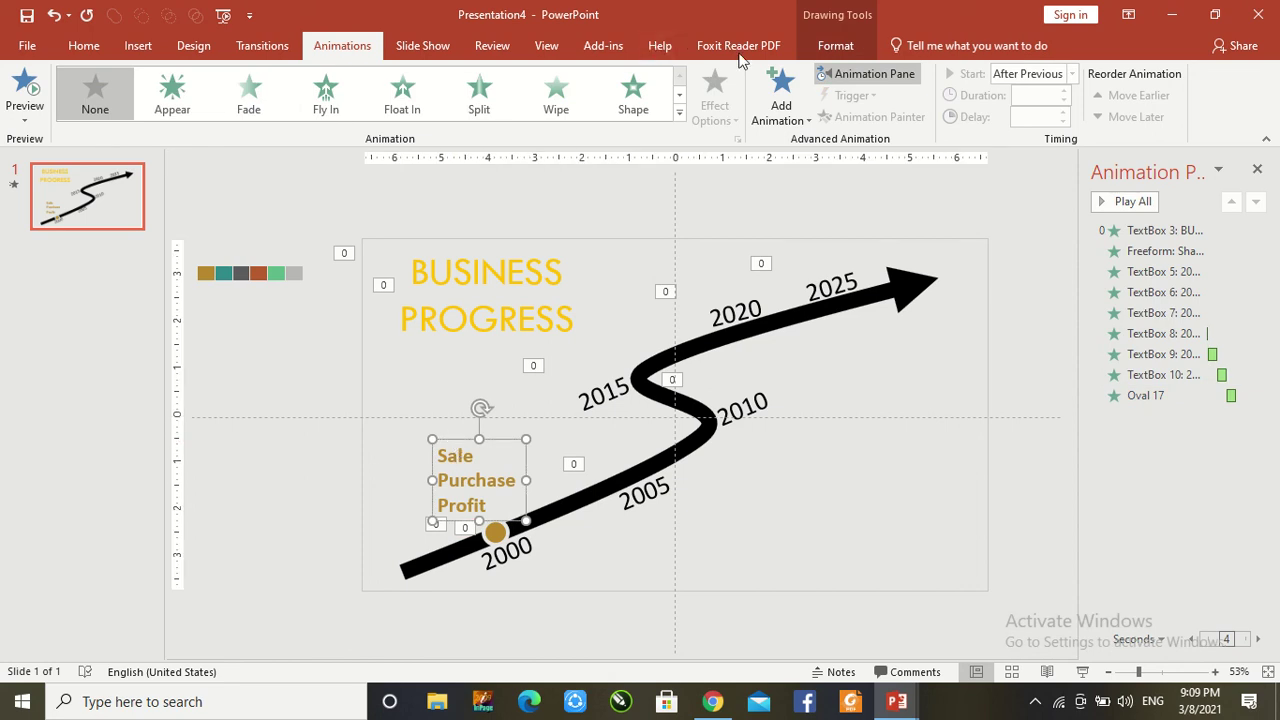
# Add a single Peek In entrance effect to the whole Sale/Purchase/Profit label
pyautogui.click(780, 92)
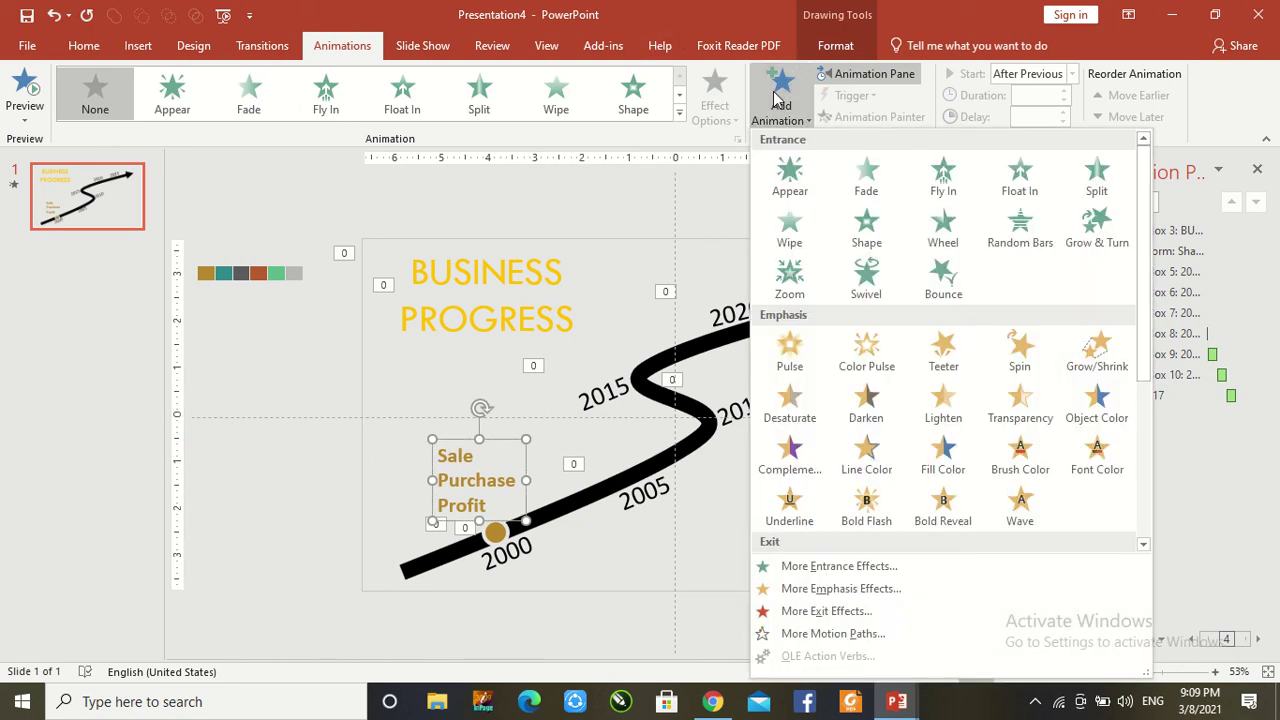
pyautogui.click(820, 570)
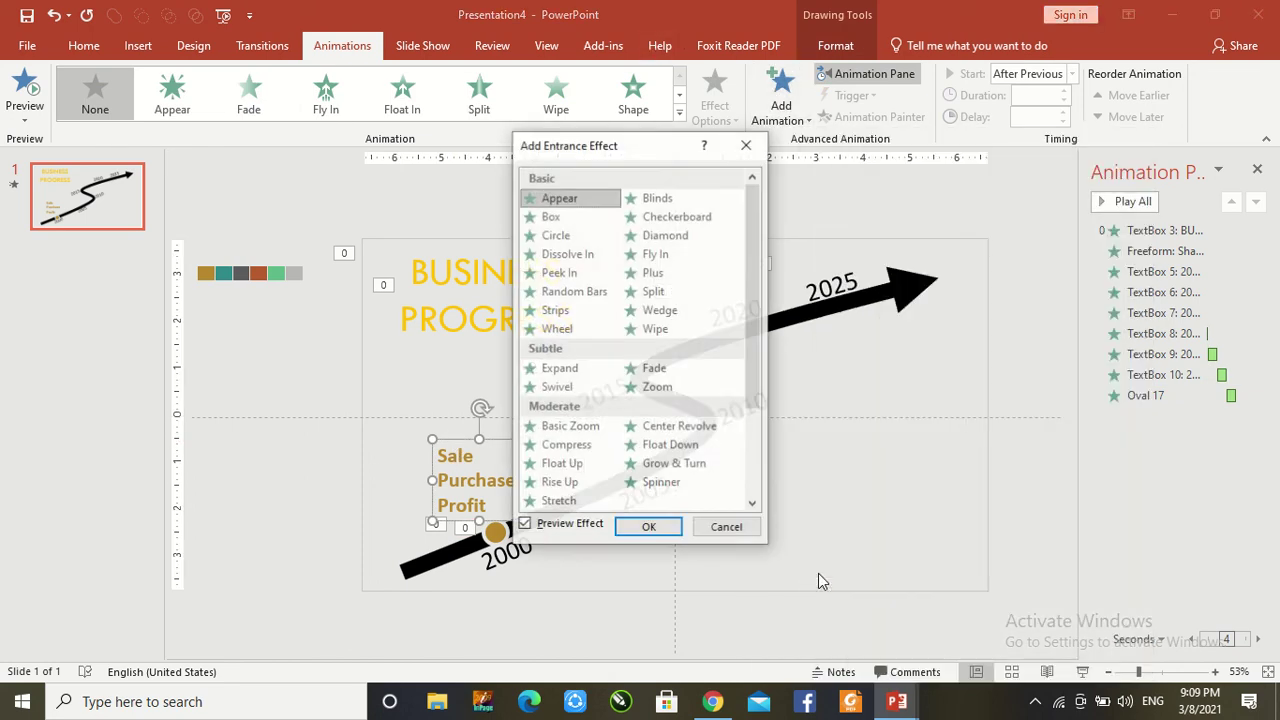
pyautogui.click(559, 276)
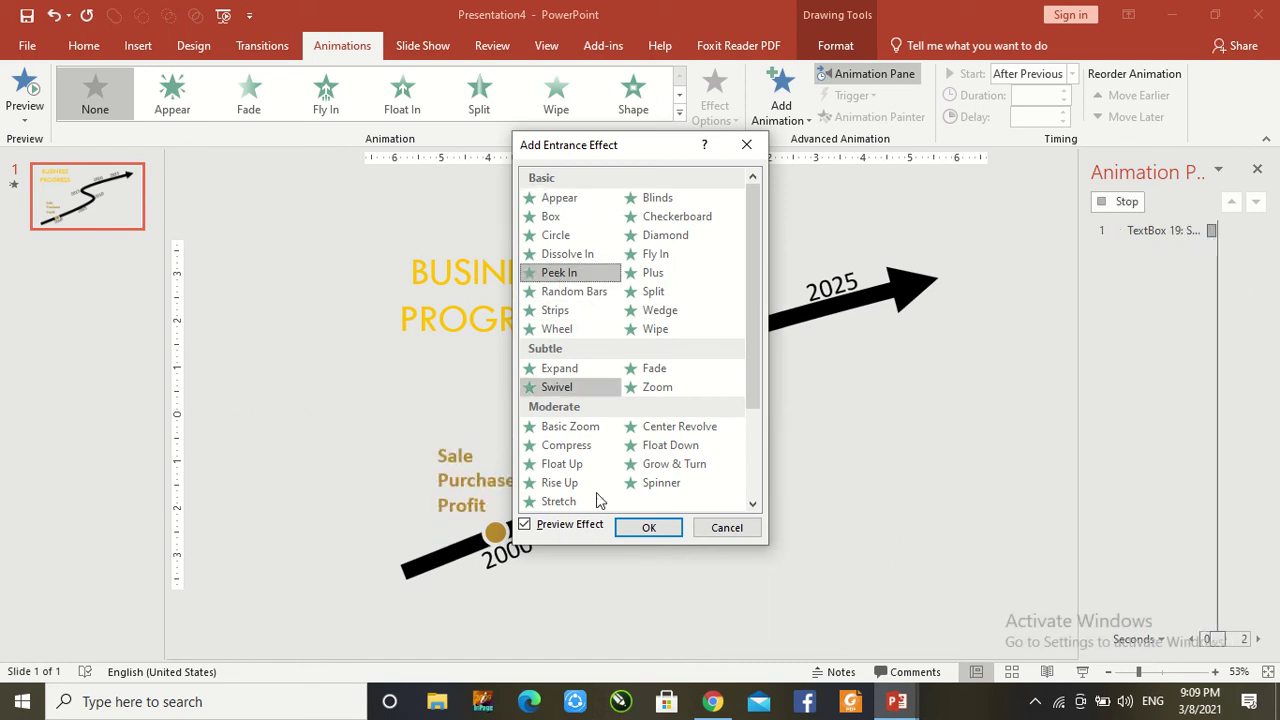
pyautogui.click(649, 529)
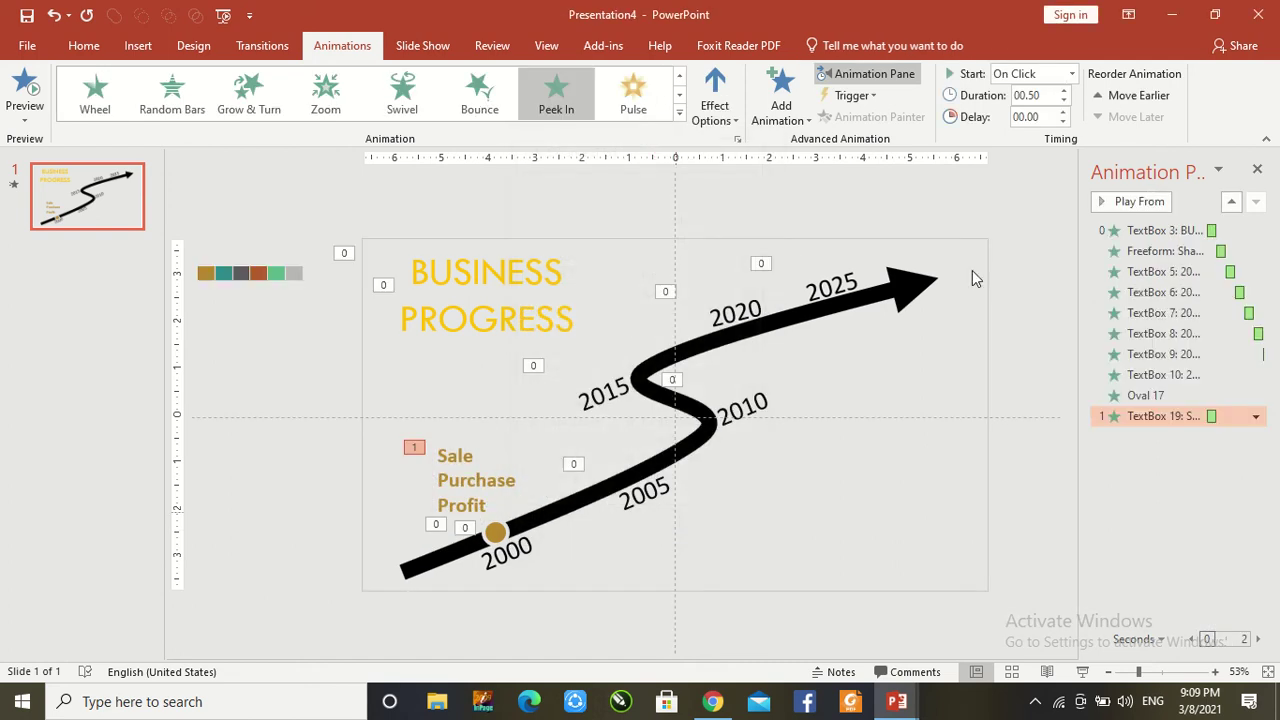
# Set the label's Peek In to start After Previous and preview it
pyautogui.click(1072, 75)
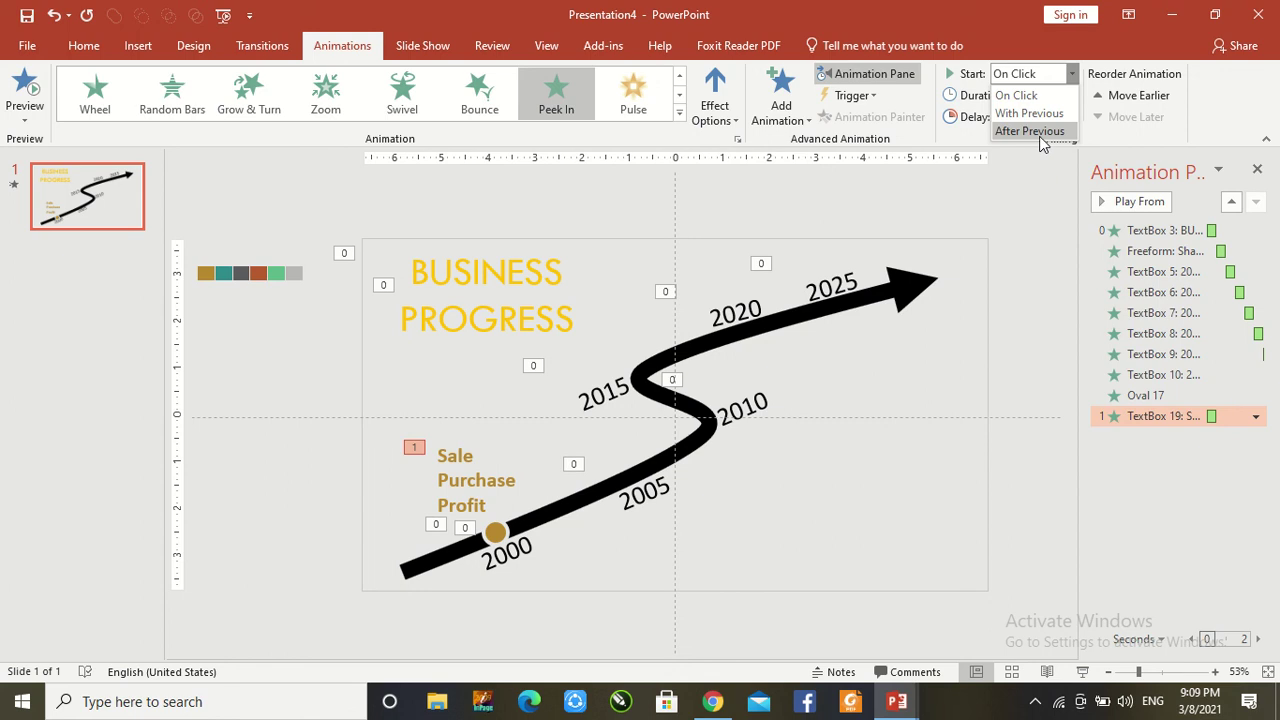
pyautogui.click(1040, 131)
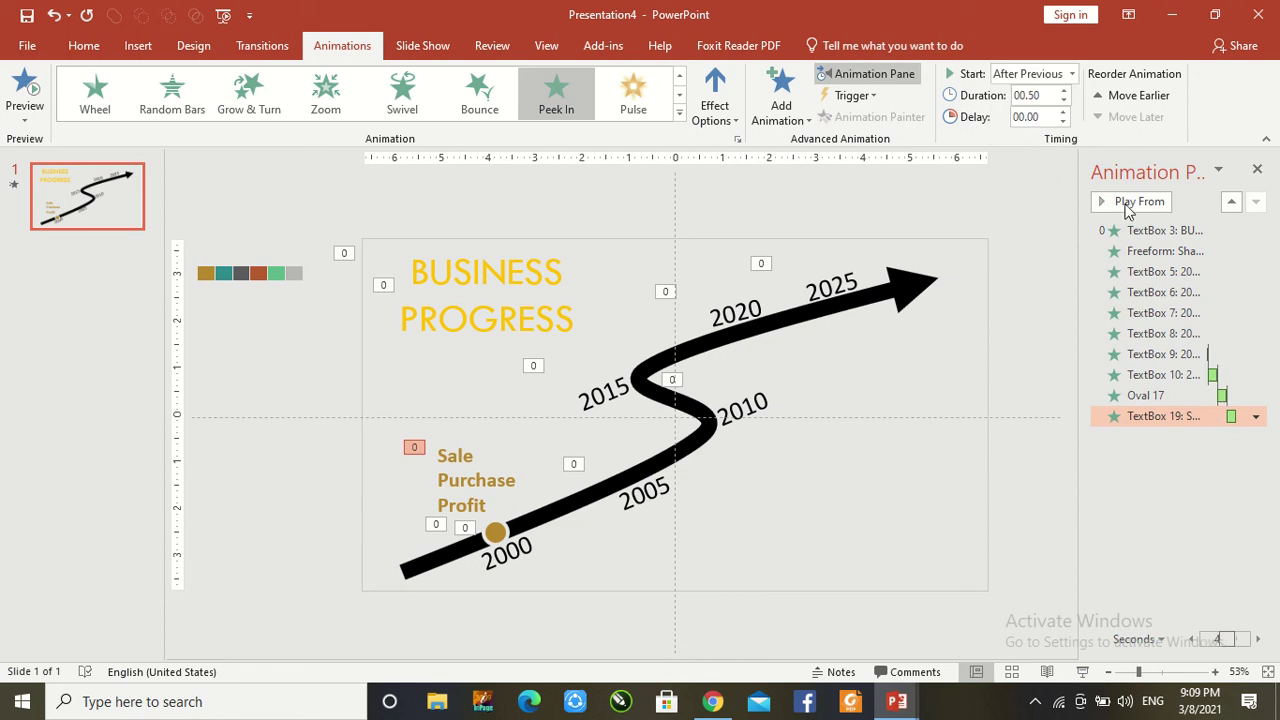
pyautogui.click(1127, 202)
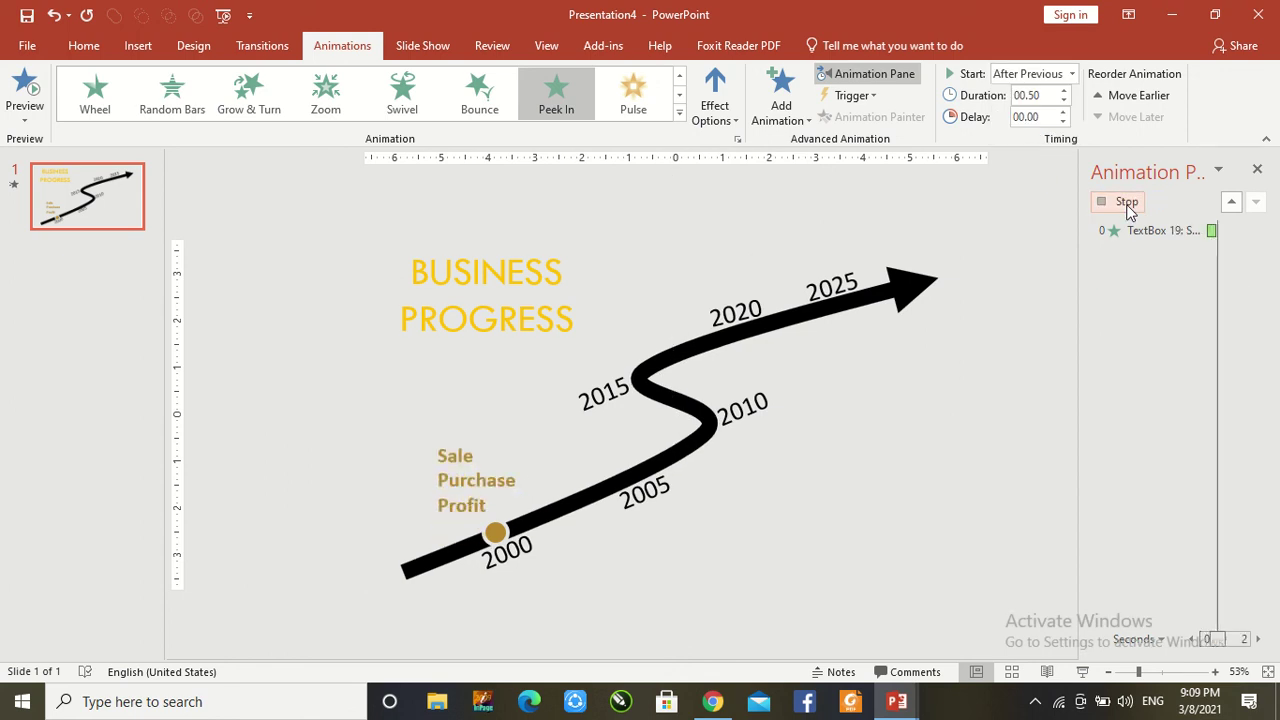
pyautogui.click(1043, 229)
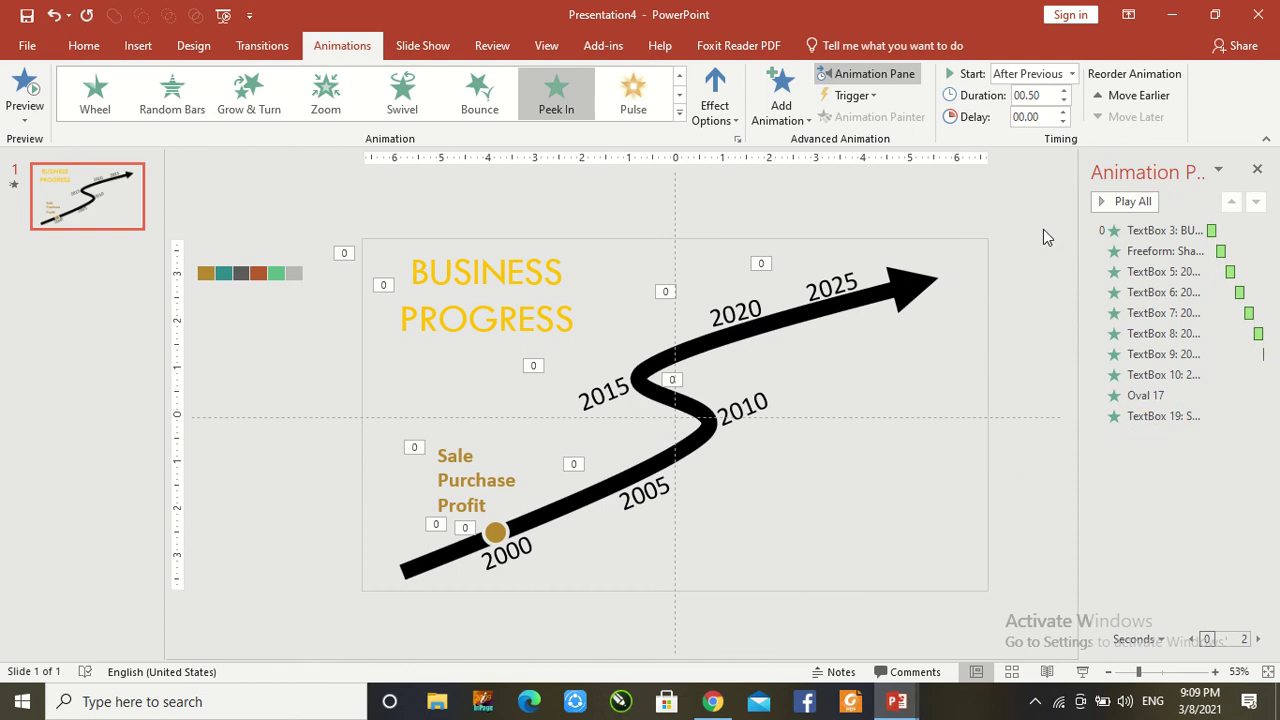
pyautogui.click(1082, 671)
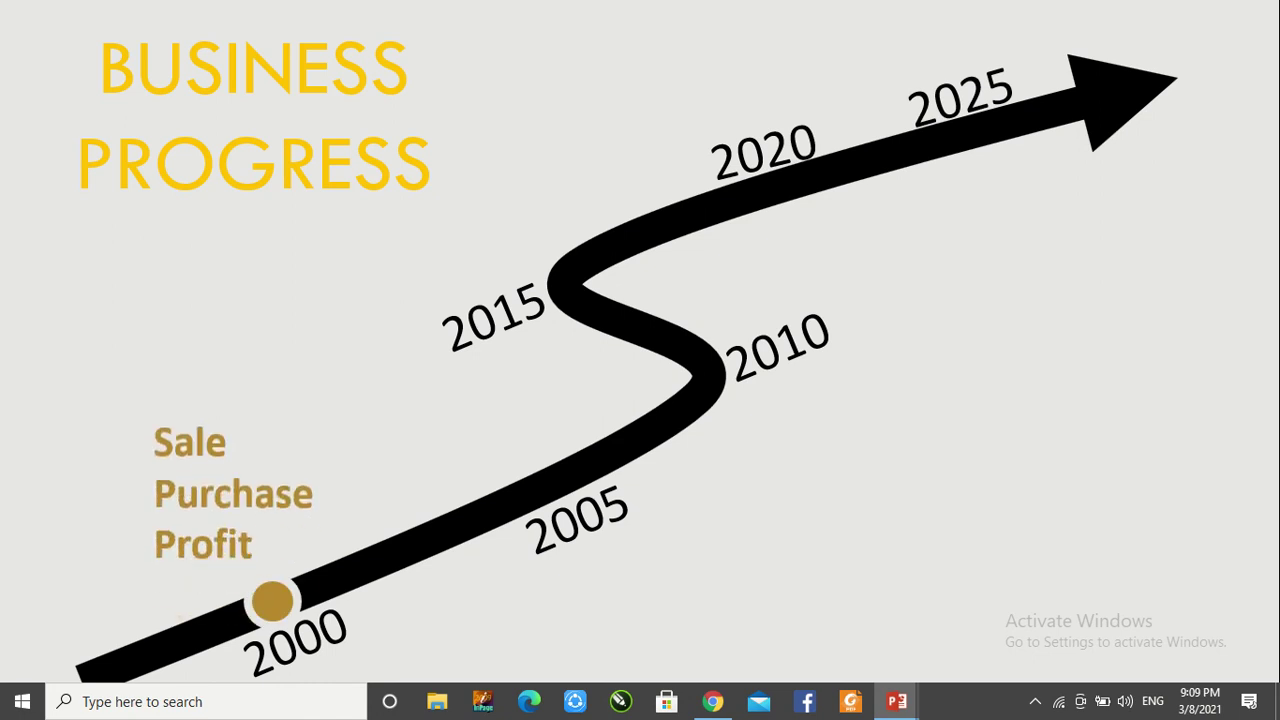
pyautogui.press('Escape')
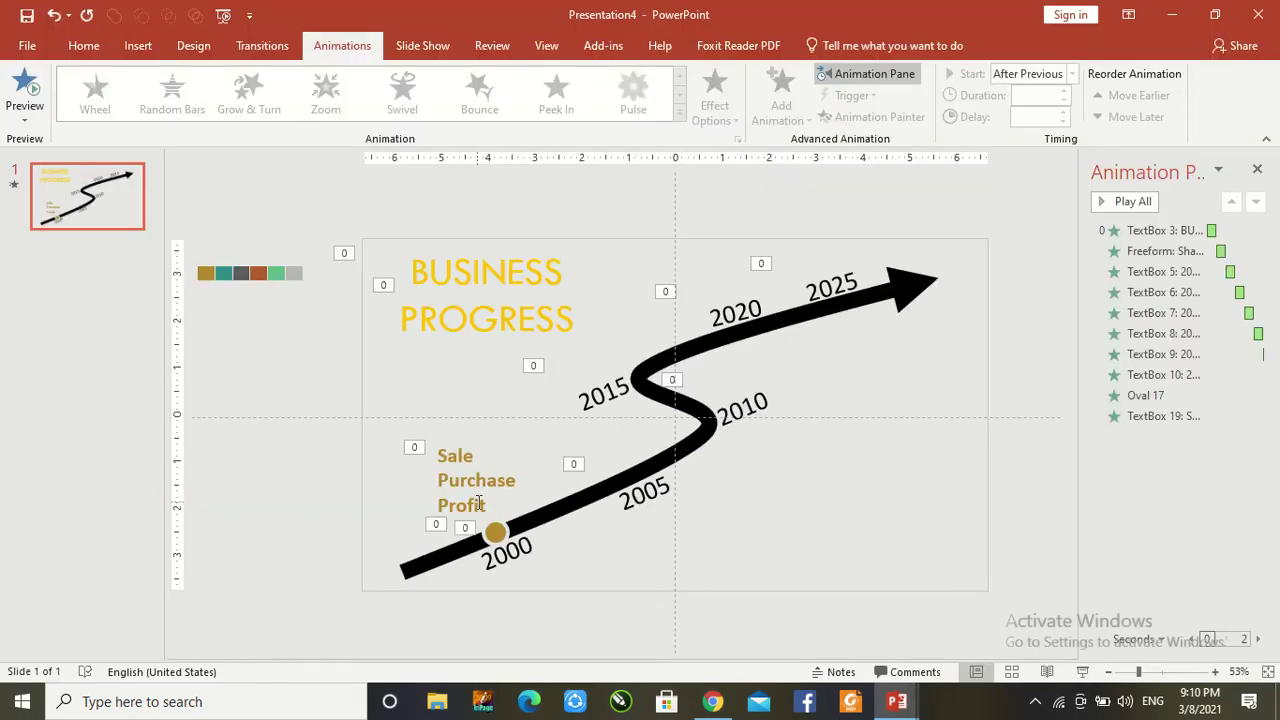
pyautogui.moveTo(524, 8)
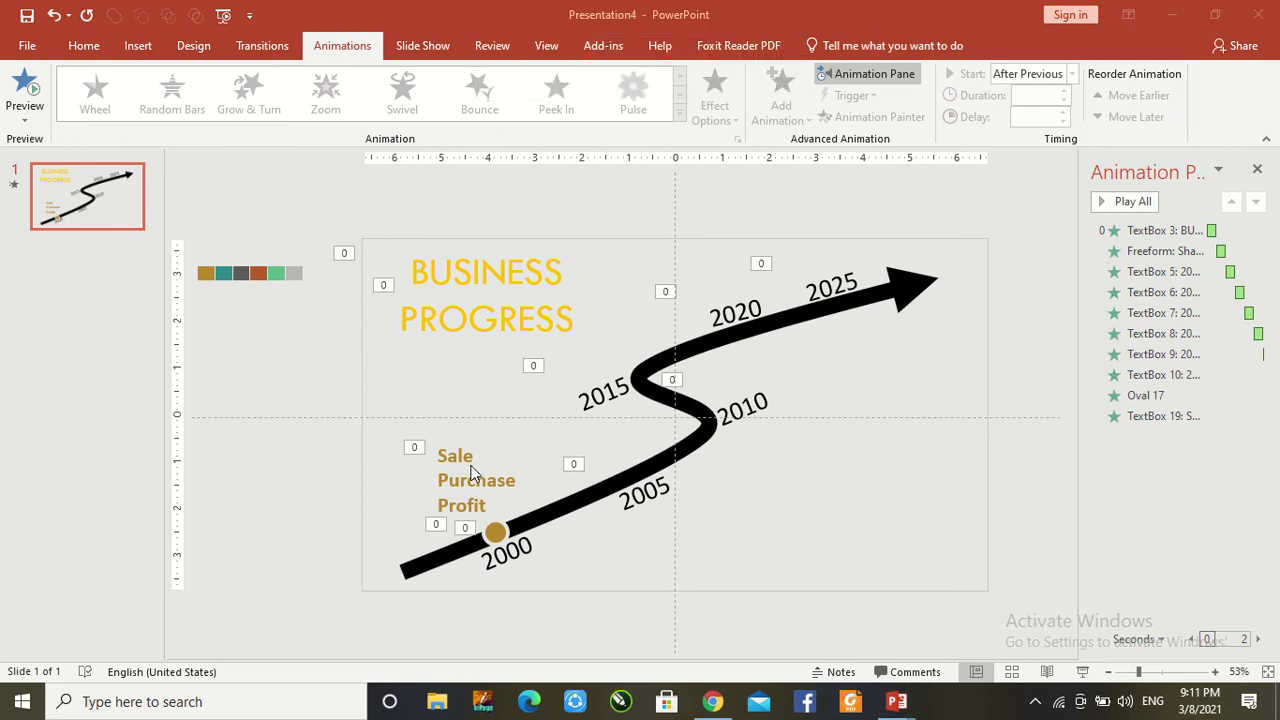
# Duplicate the 2000 dot and its label with Ctrl+D and move the copies toward 2005
pyautogui.click(496, 530)
pyautogui.keyDown('shift'); pyautogui.click(469, 482); pyautogui.keyUp('shift')
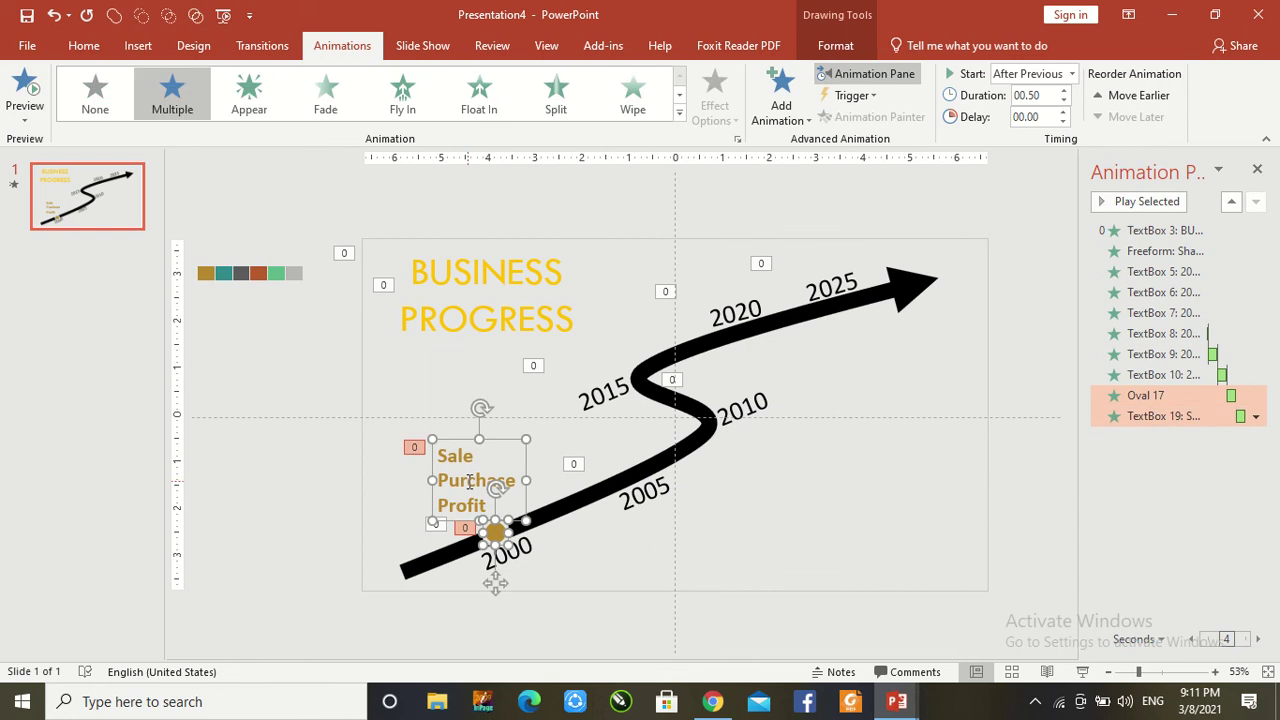
pyautogui.hotkey('ctrl', 'd')
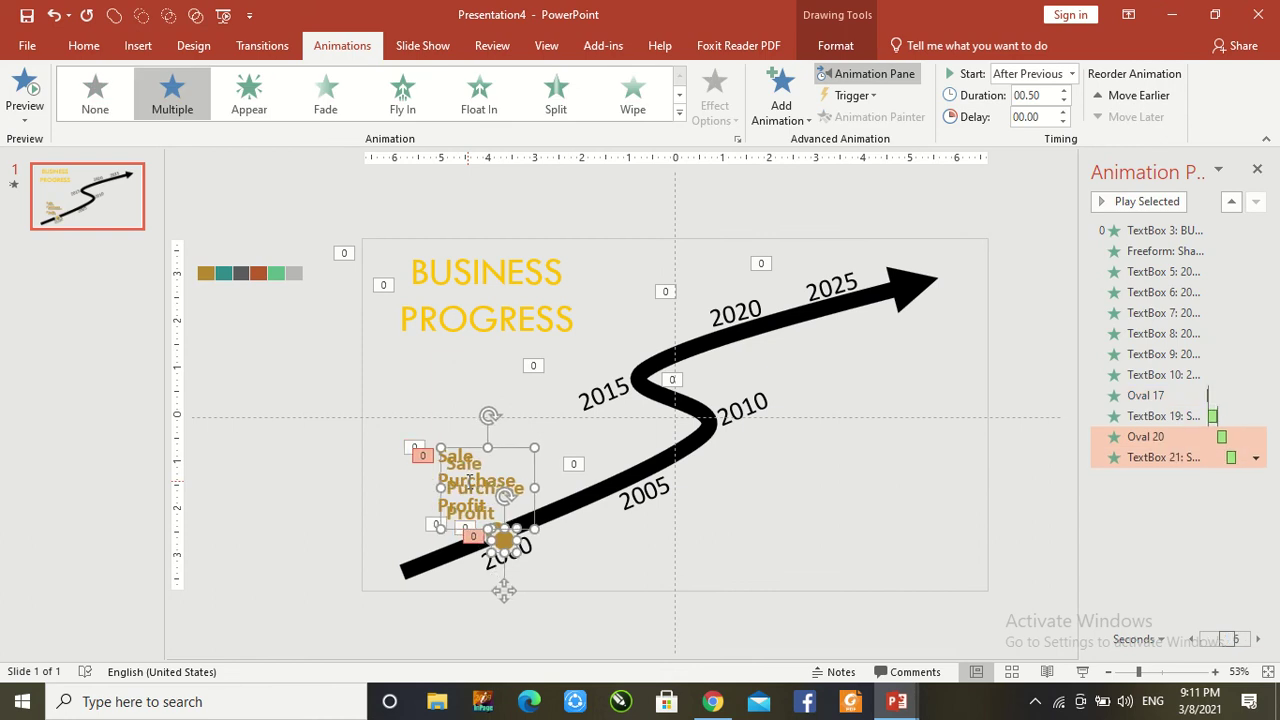
pyautogui.moveTo(502, 591)
pyautogui.mouseDown()
pyautogui.moveTo(590, 598)
pyautogui.moveTo(597, 517)
pyautogui.moveTo(630, 521)
pyautogui.mouseUp()
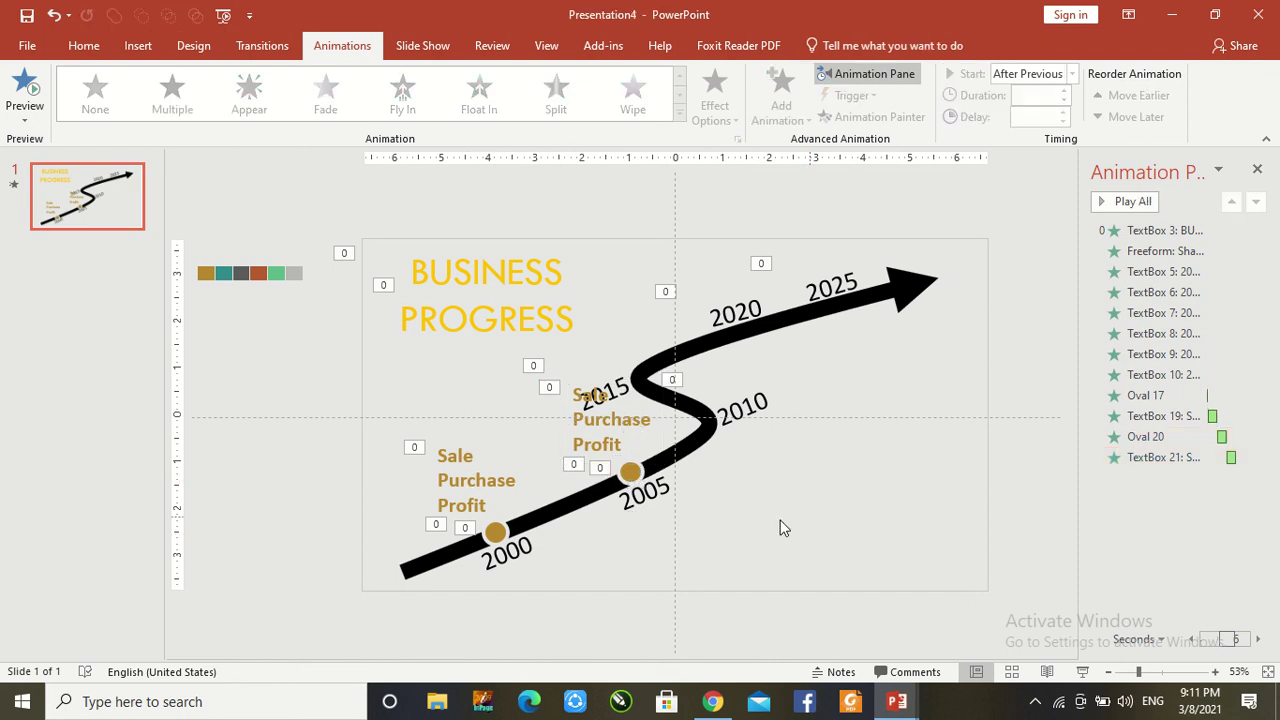
# Select only the copied Sale/Purchase/Profit label and drag it left near the 2015 year
pyautogui.click(613, 379)
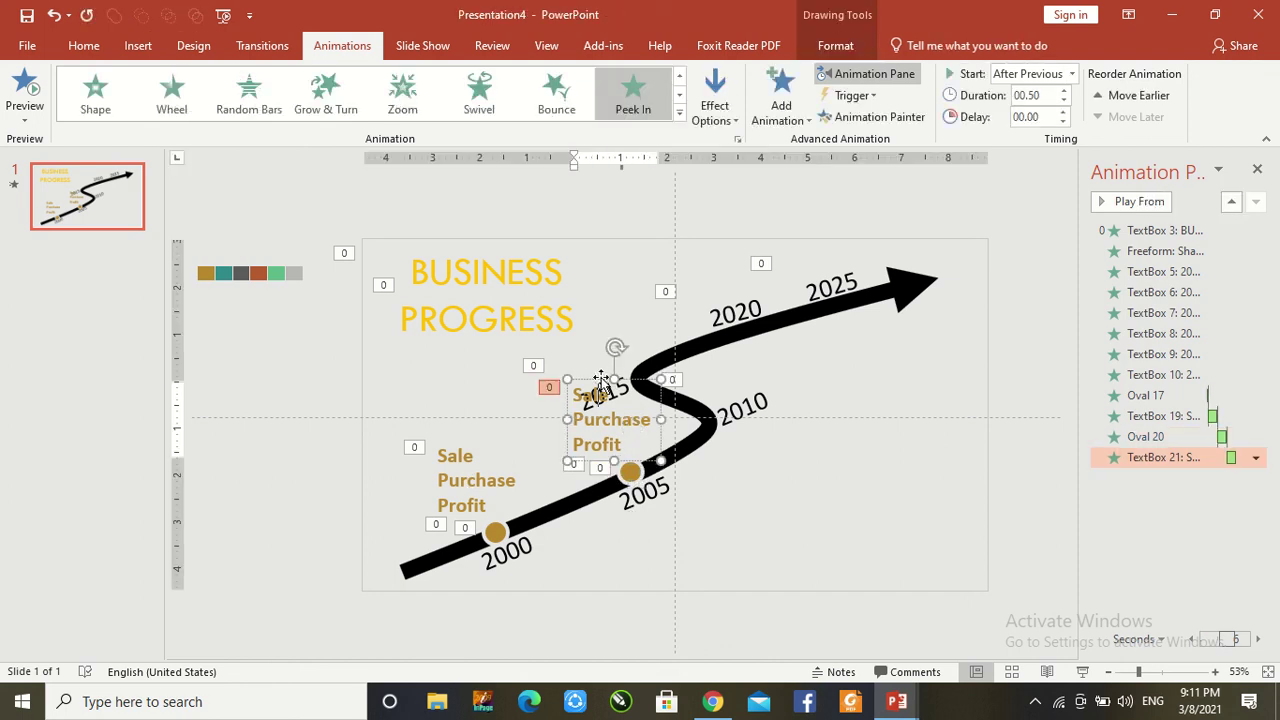
pyautogui.click(642, 336)
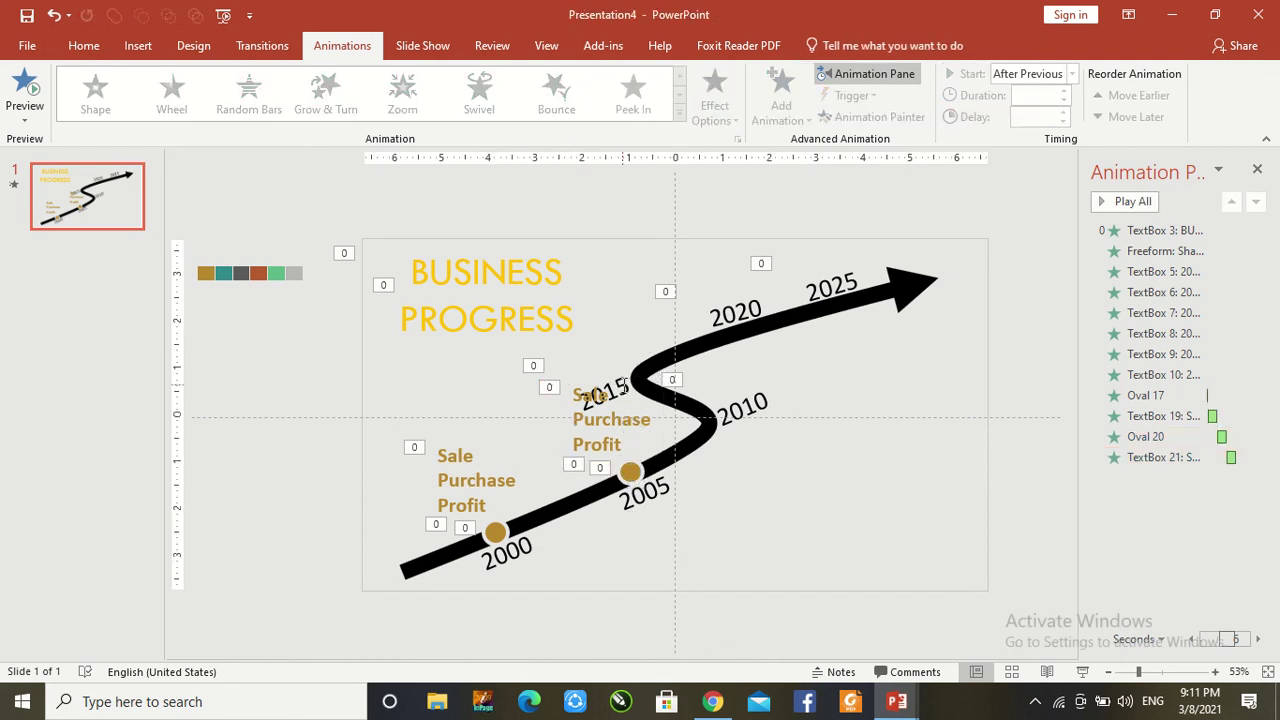
pyautogui.click(619, 379)
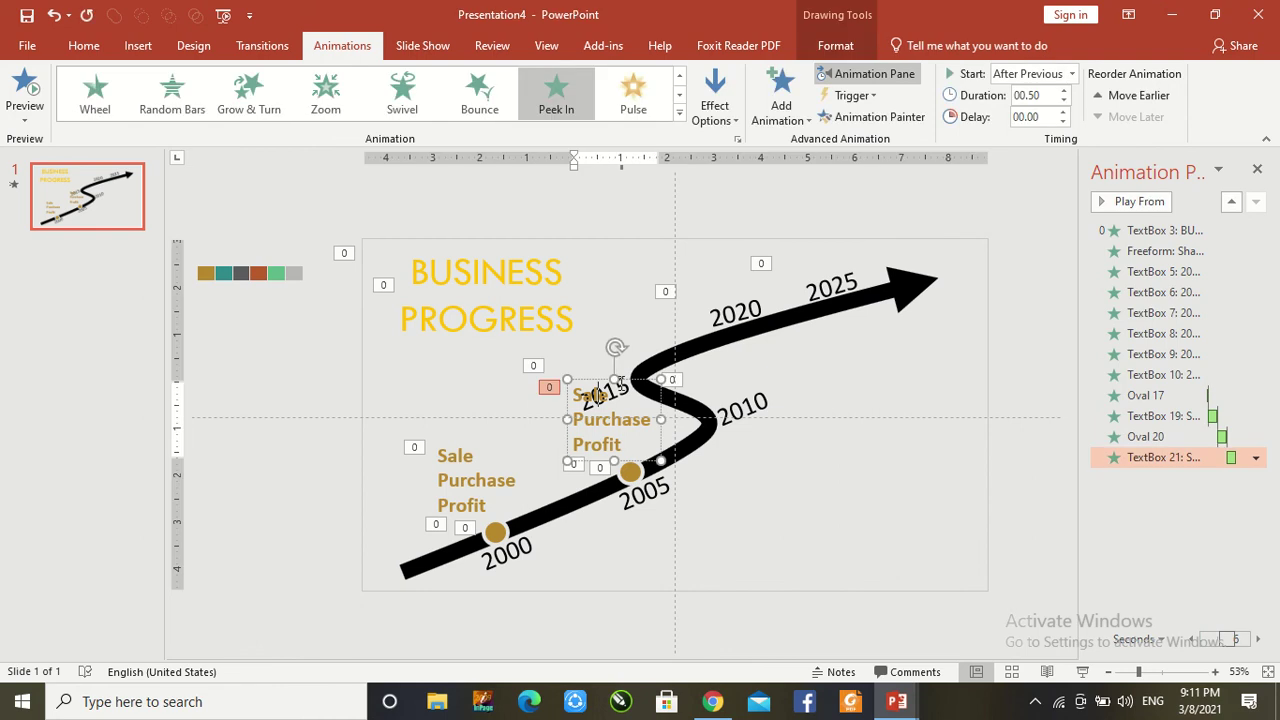
pyautogui.moveTo(619, 381); pyautogui.dragTo(563, 389)
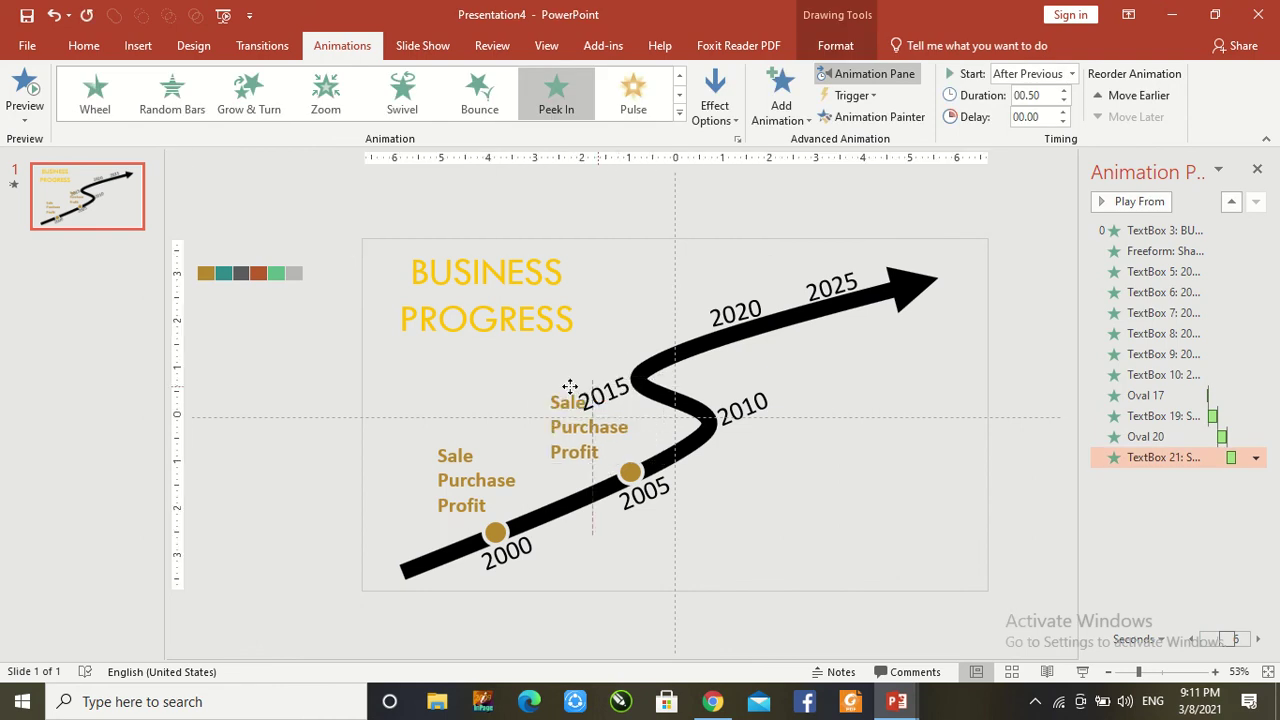
# Move the 2015 year label up and left, and shift the copied label above the 2005 dot
pyautogui.click(609, 375)
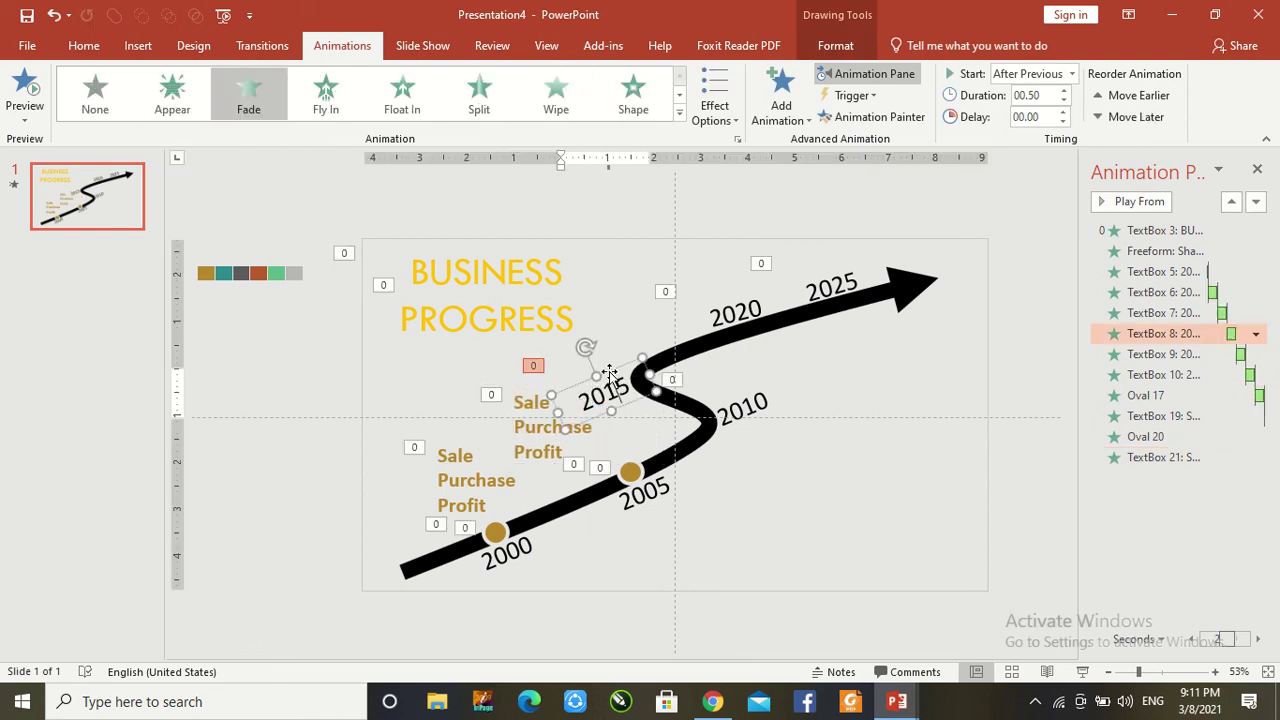
pyautogui.moveTo(609, 372); pyautogui.dragTo(616, 331)
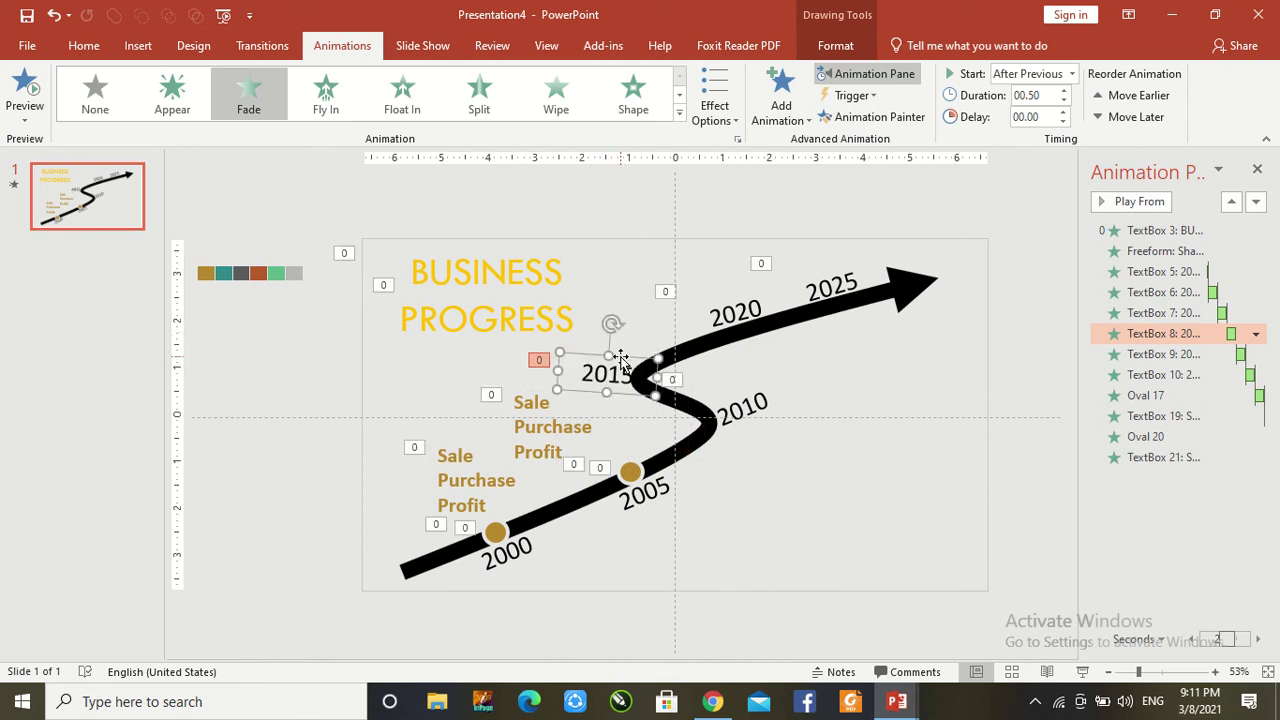
pyautogui.moveTo(621, 356); pyautogui.dragTo(615, 350)
pyautogui.click(533, 450)
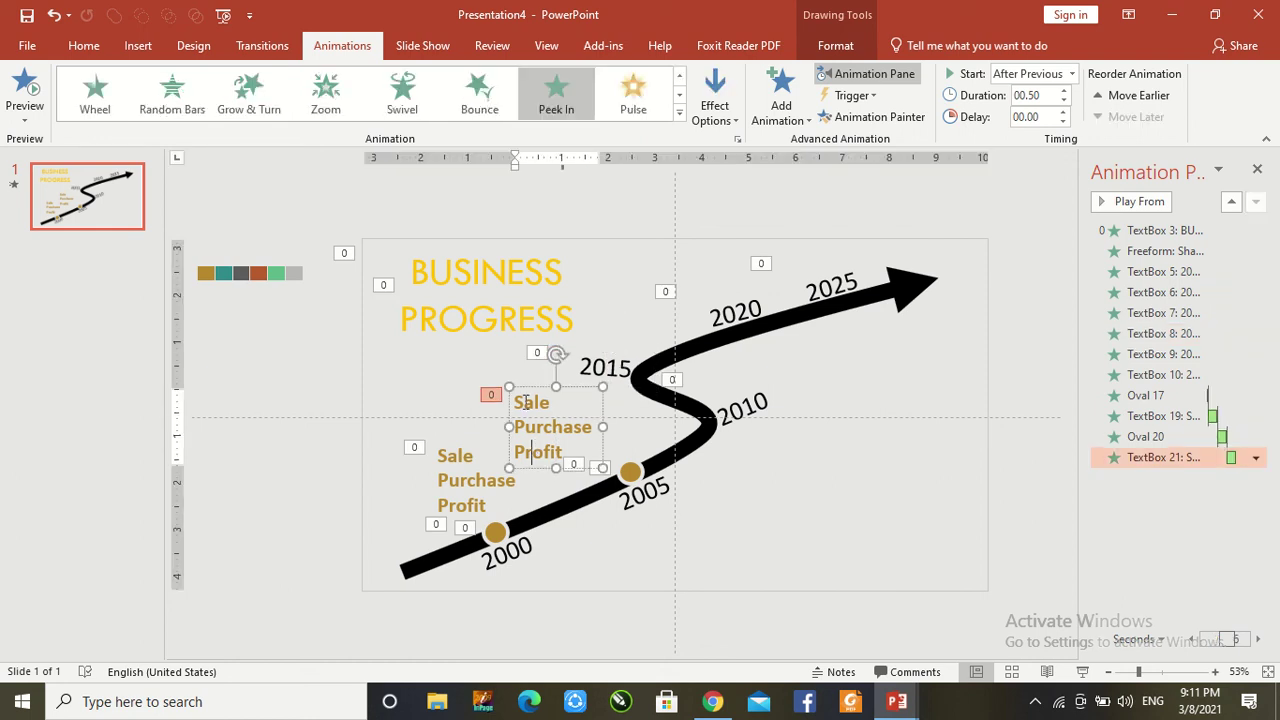
pyautogui.moveTo(528, 388); pyautogui.dragTo(584, 394)
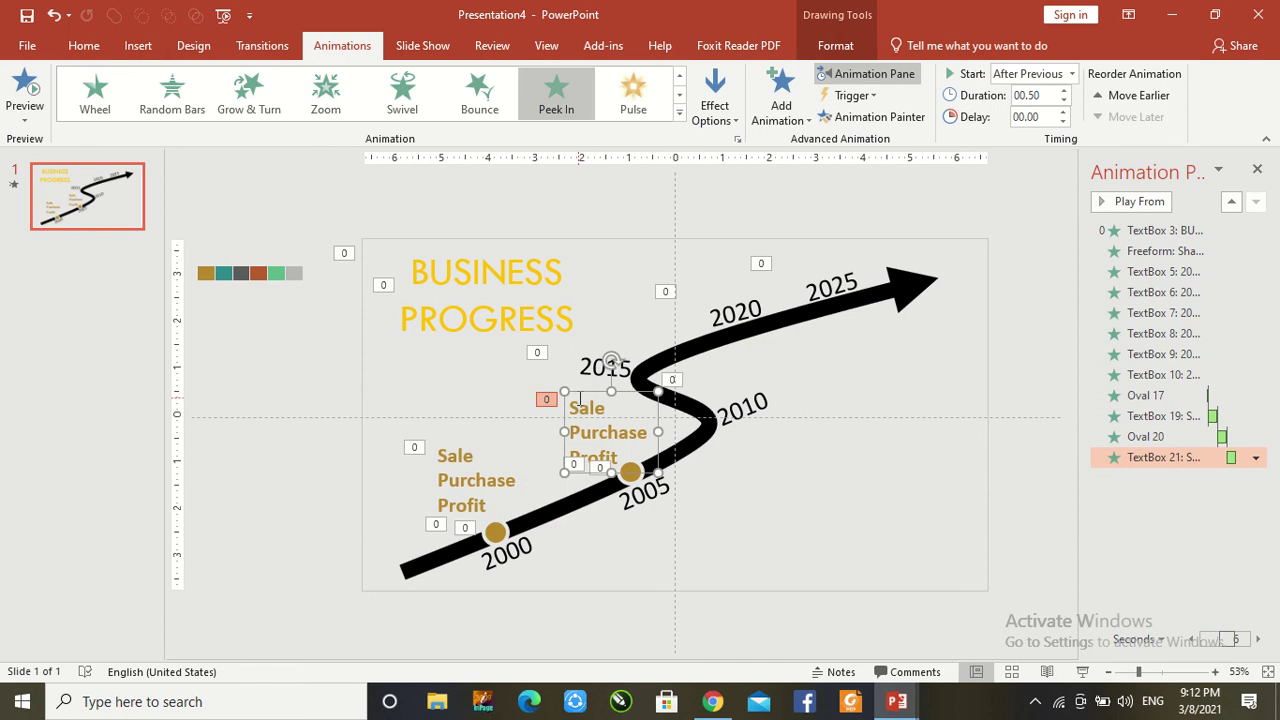
# Fill the 2005 dot with the teal swatch colour using the Shape Fill eyedropper
pyautogui.click(817, 45)
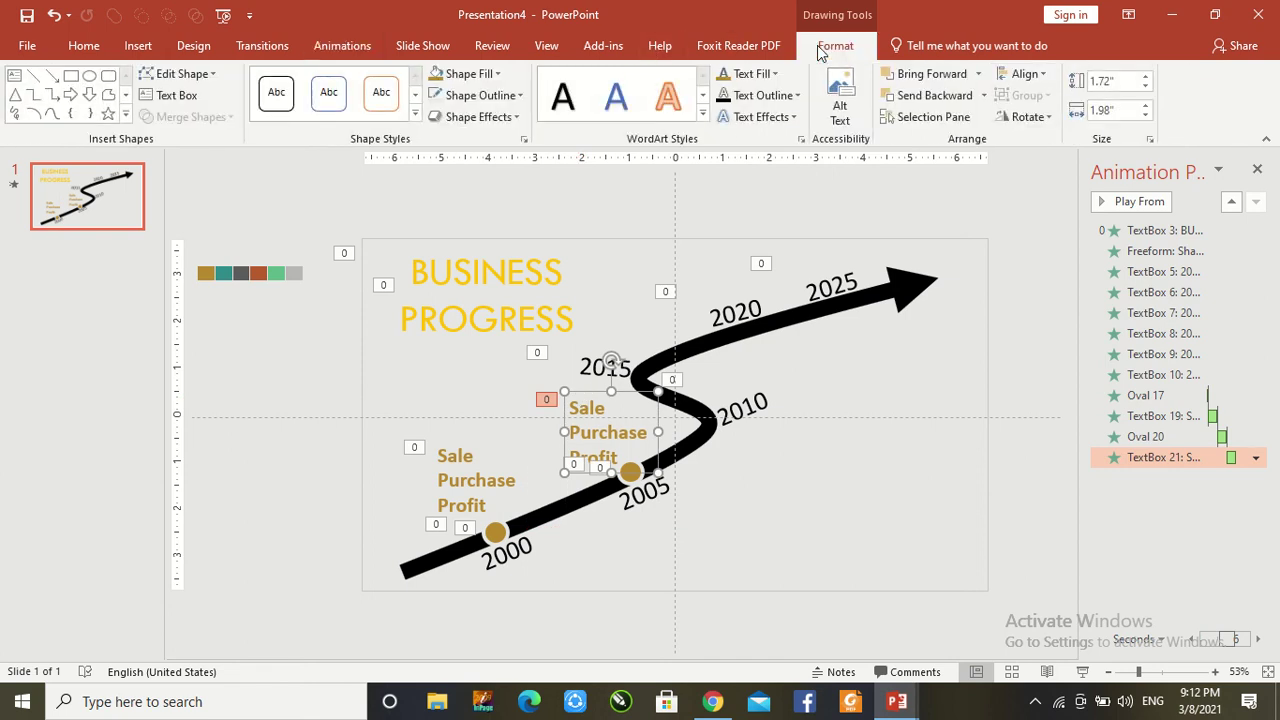
pyautogui.click(631, 473)
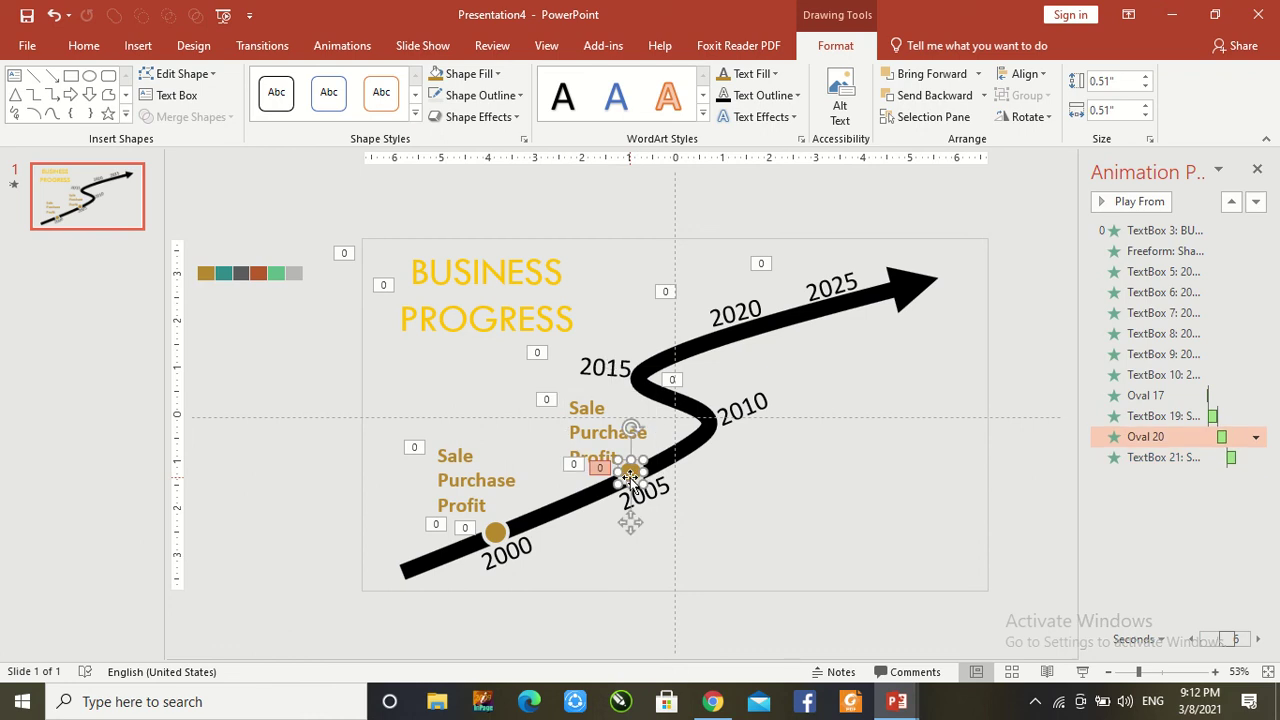
pyautogui.click(463, 74)
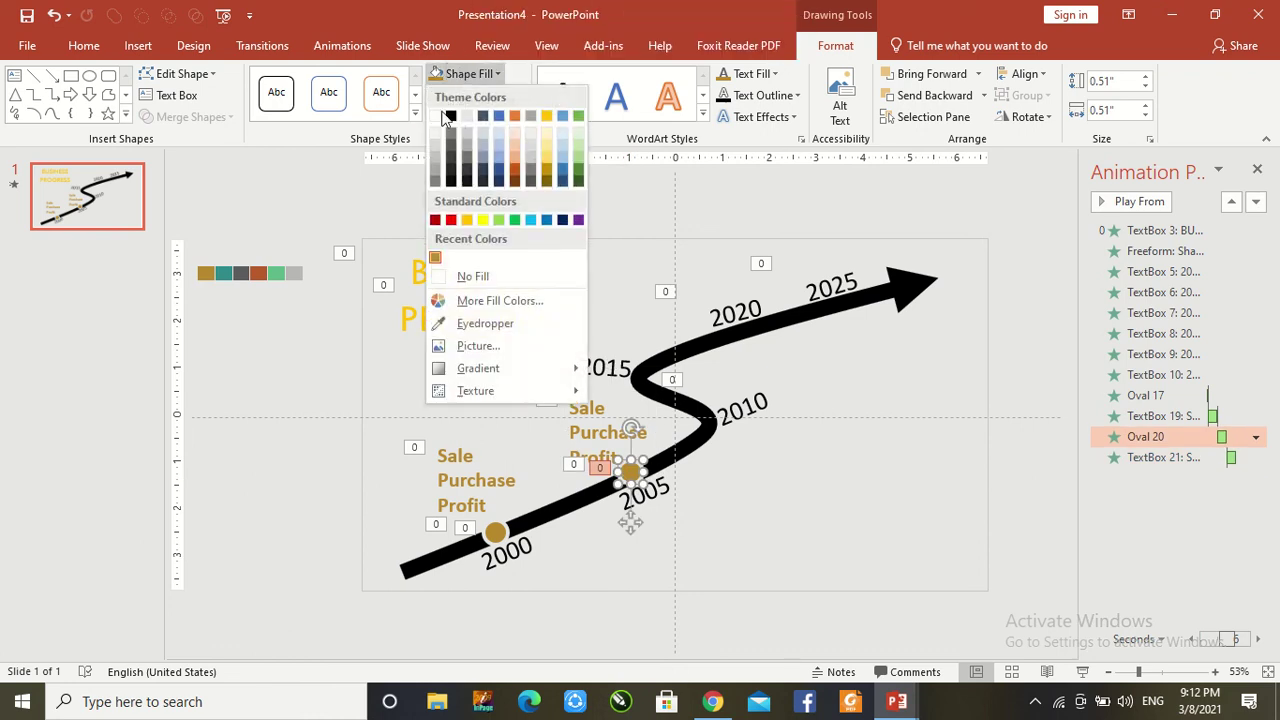
pyautogui.click(480, 324)
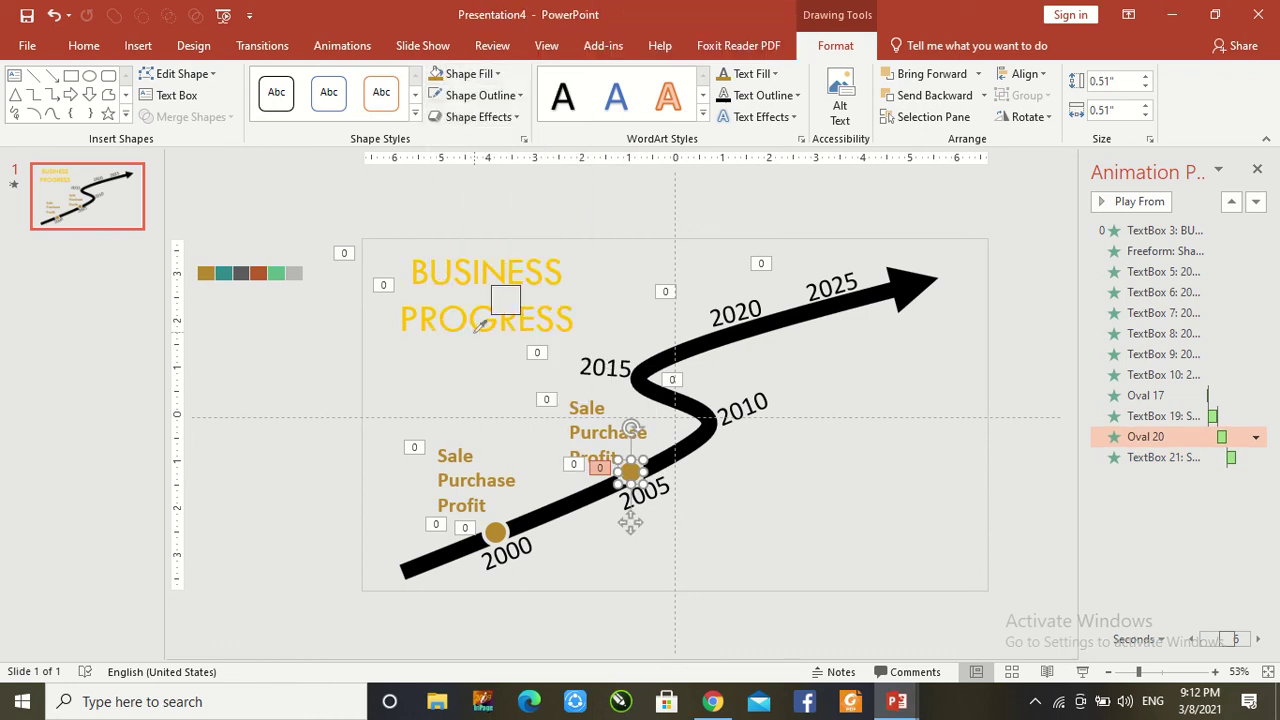
pyautogui.click(226, 271)
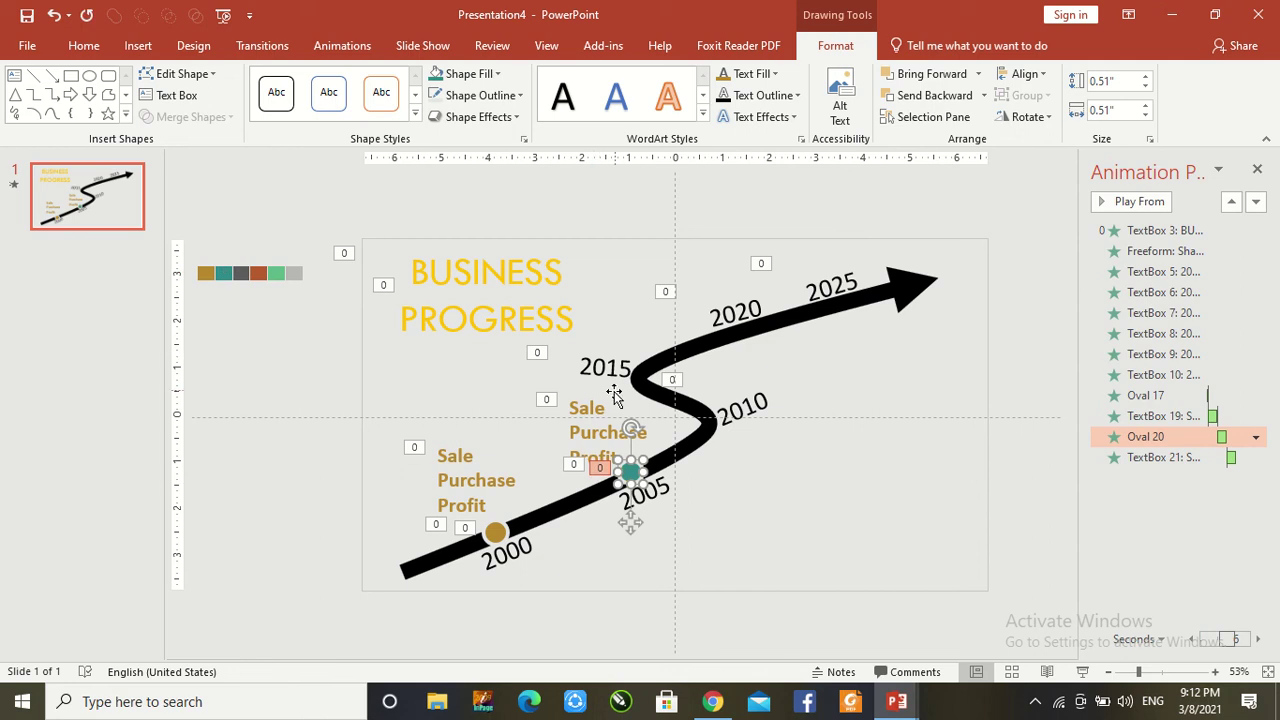
# Colour the 2005 label's text teal with the Font Color eyedropper
pyautogui.click(591, 416)
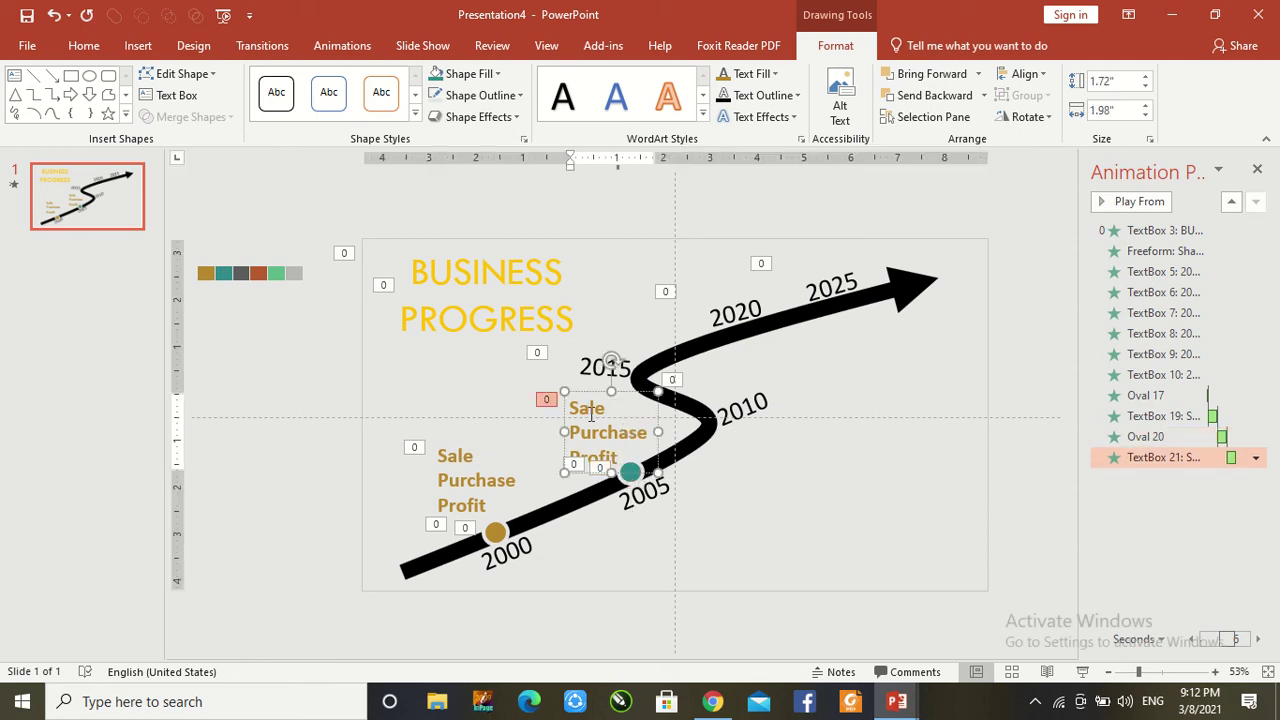
pyautogui.hotkey('ctrl', 'a')
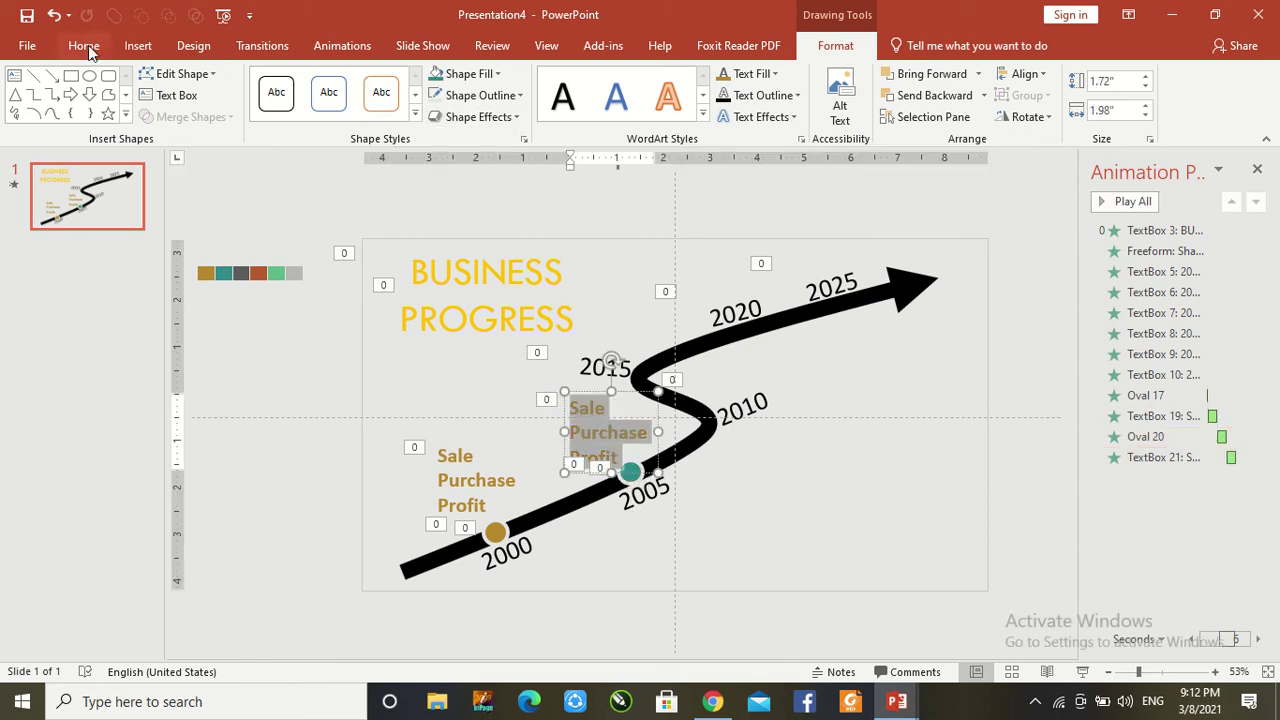
pyautogui.click(88, 45)
pyautogui.click(502, 114)
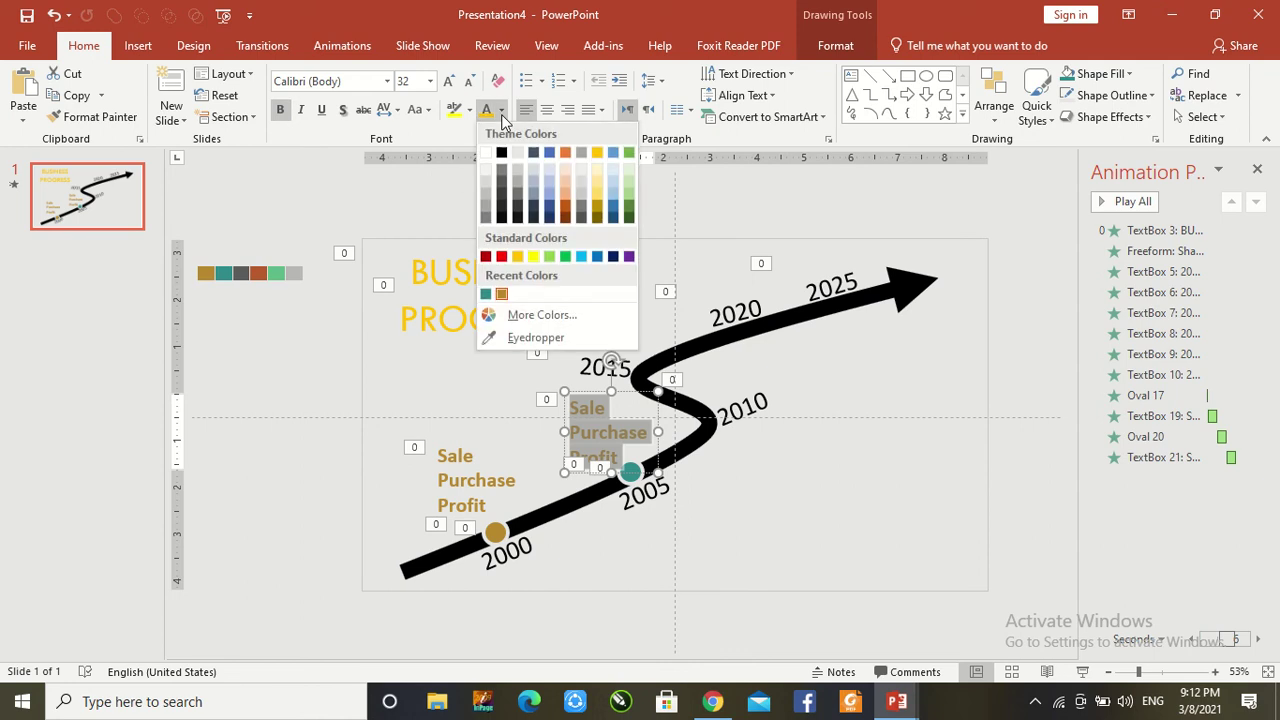
pyautogui.click(510, 338)
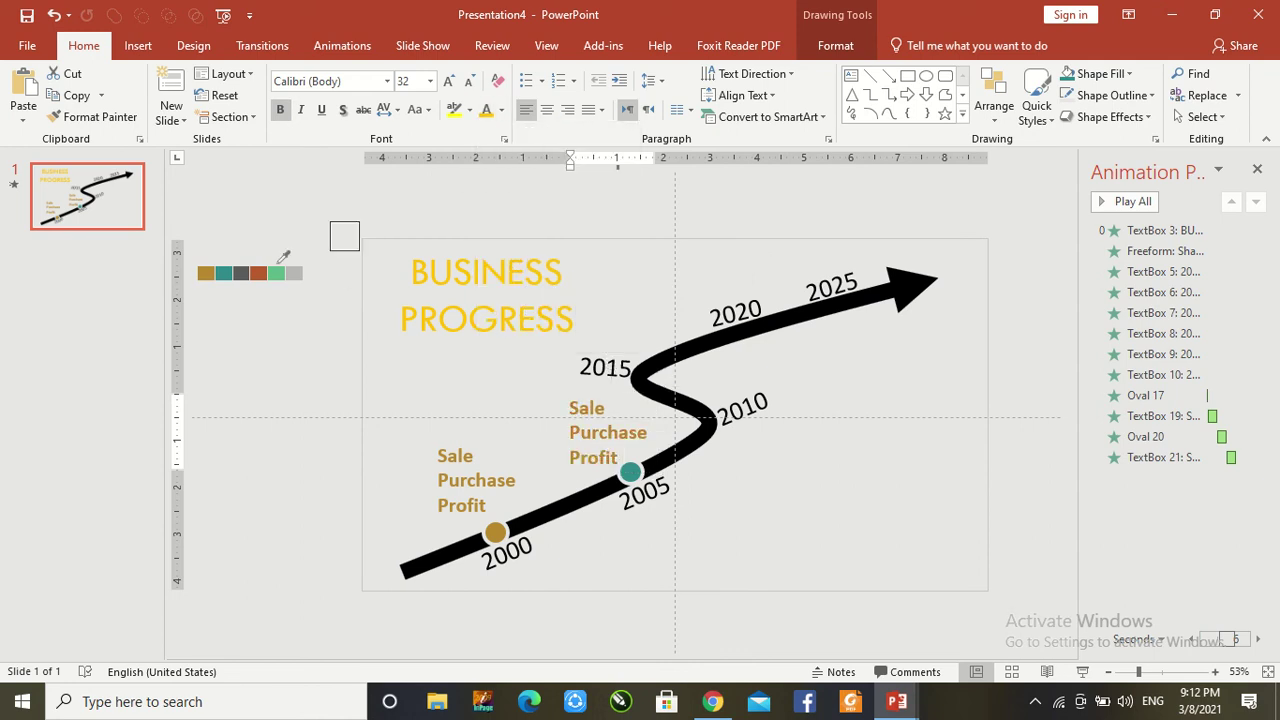
pyautogui.click(224, 273)
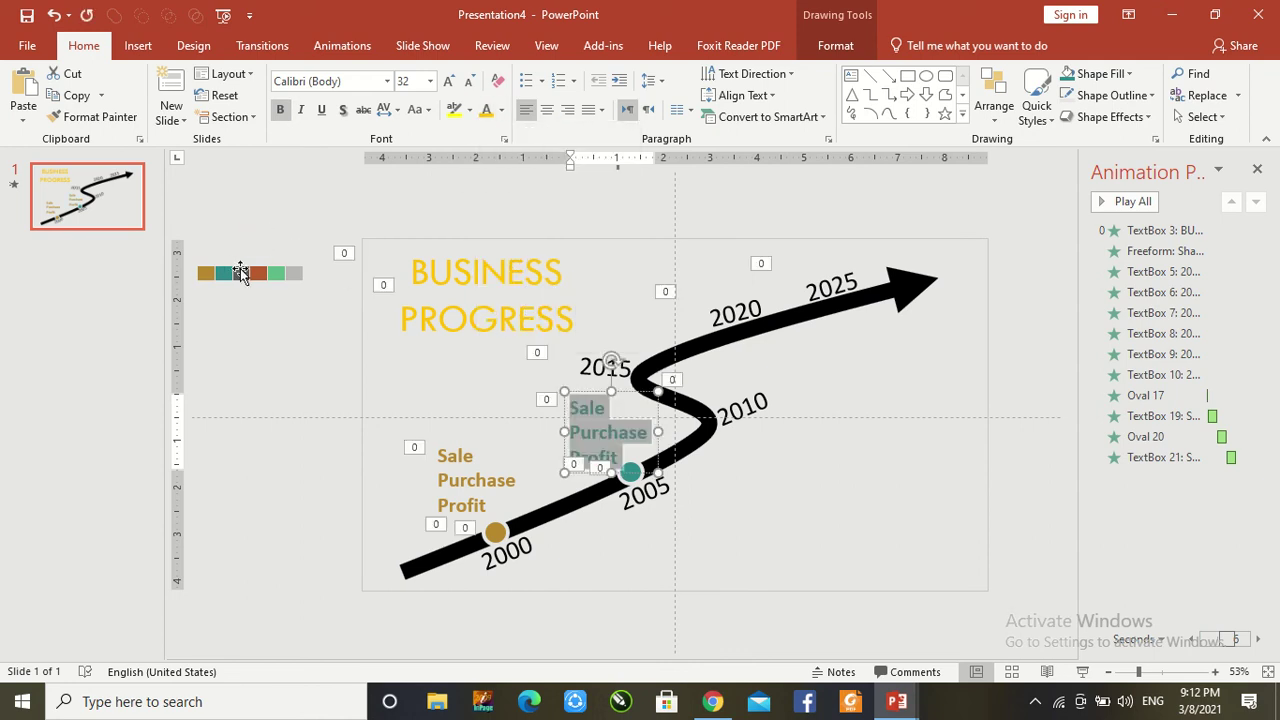
pyautogui.click(433, 222)
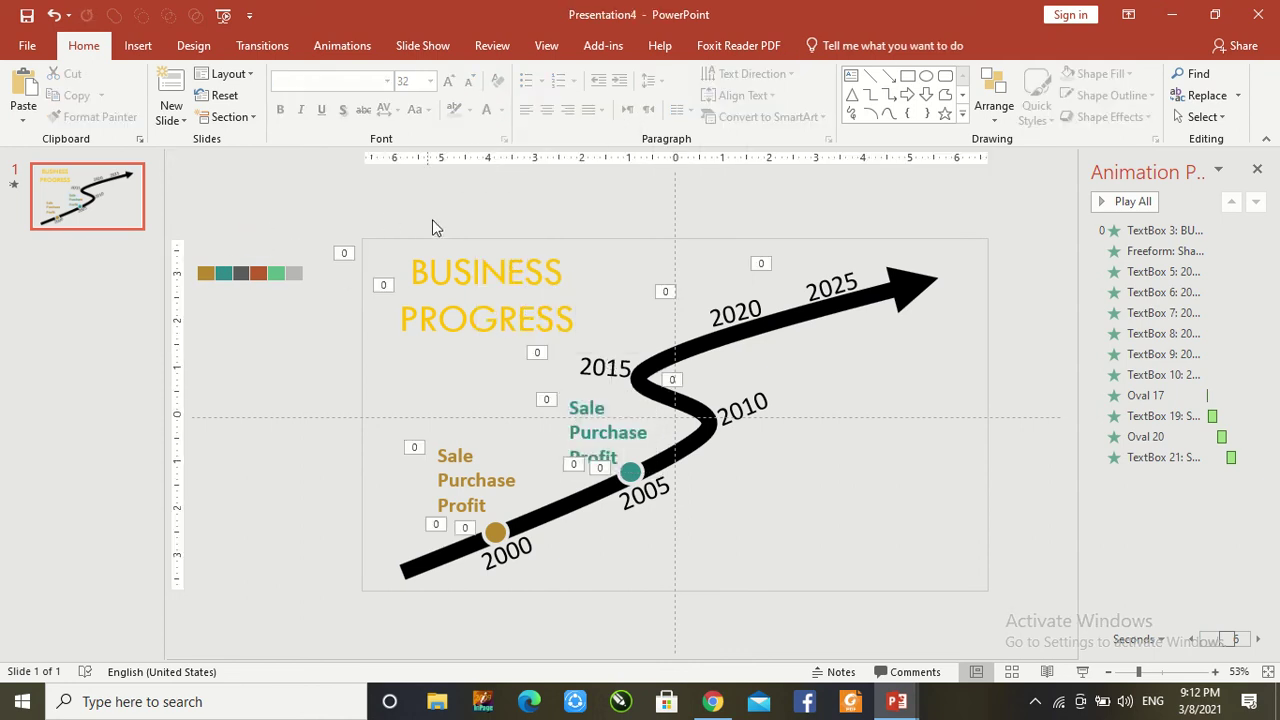
pyautogui.click(1081, 671)
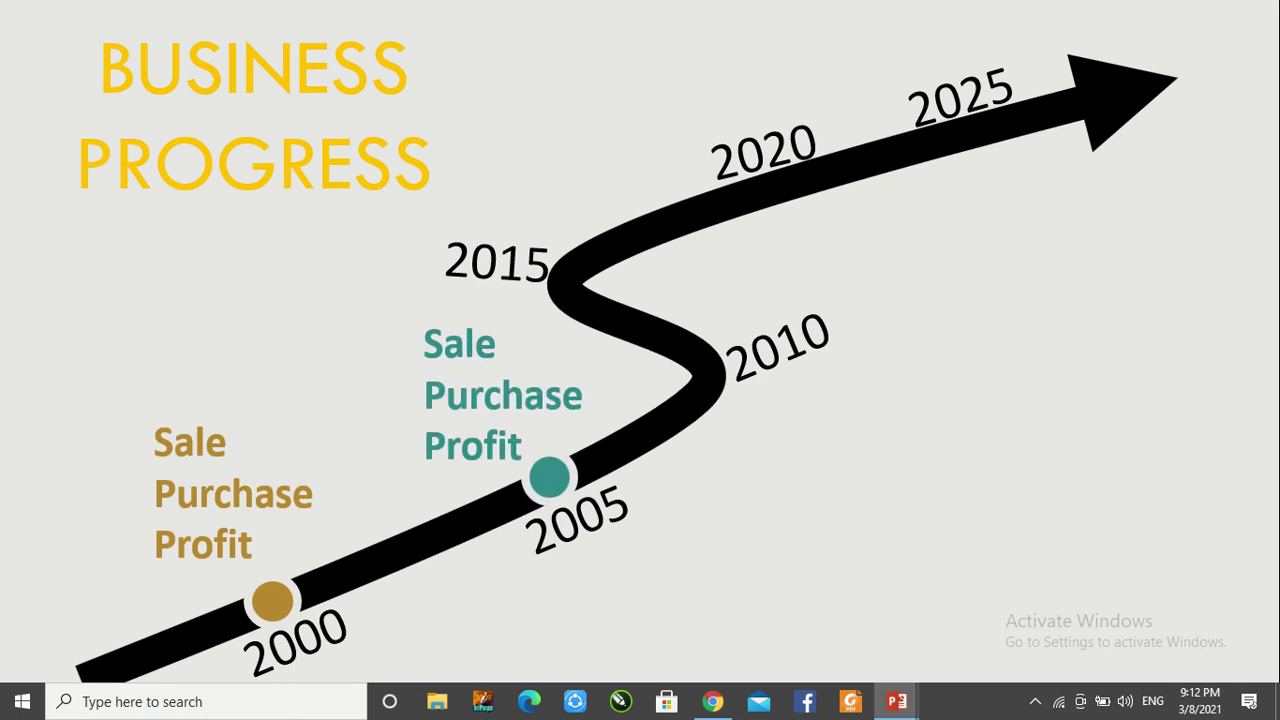
pyautogui.press('Escape')
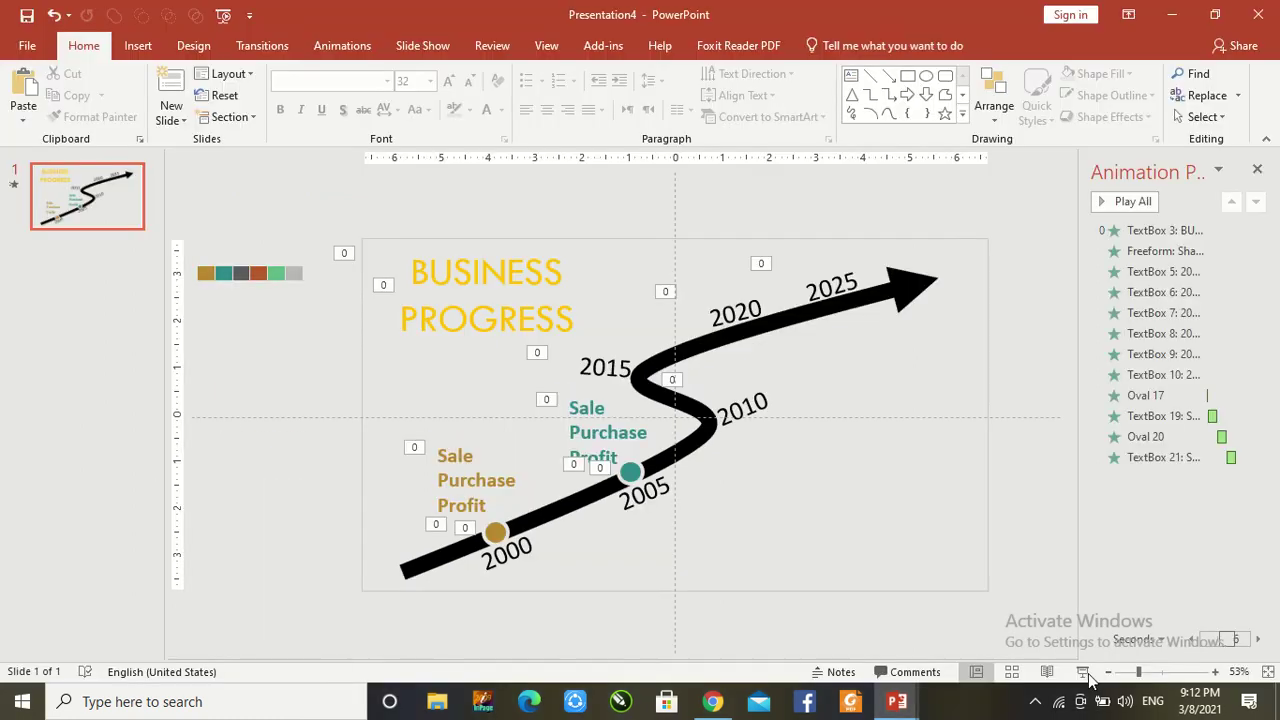
# Duplicate the teal 2005 dot and label with Ctrl+D and move the copies up the arrow
pyautogui.click(632, 461)
pyautogui.click(498, 453)
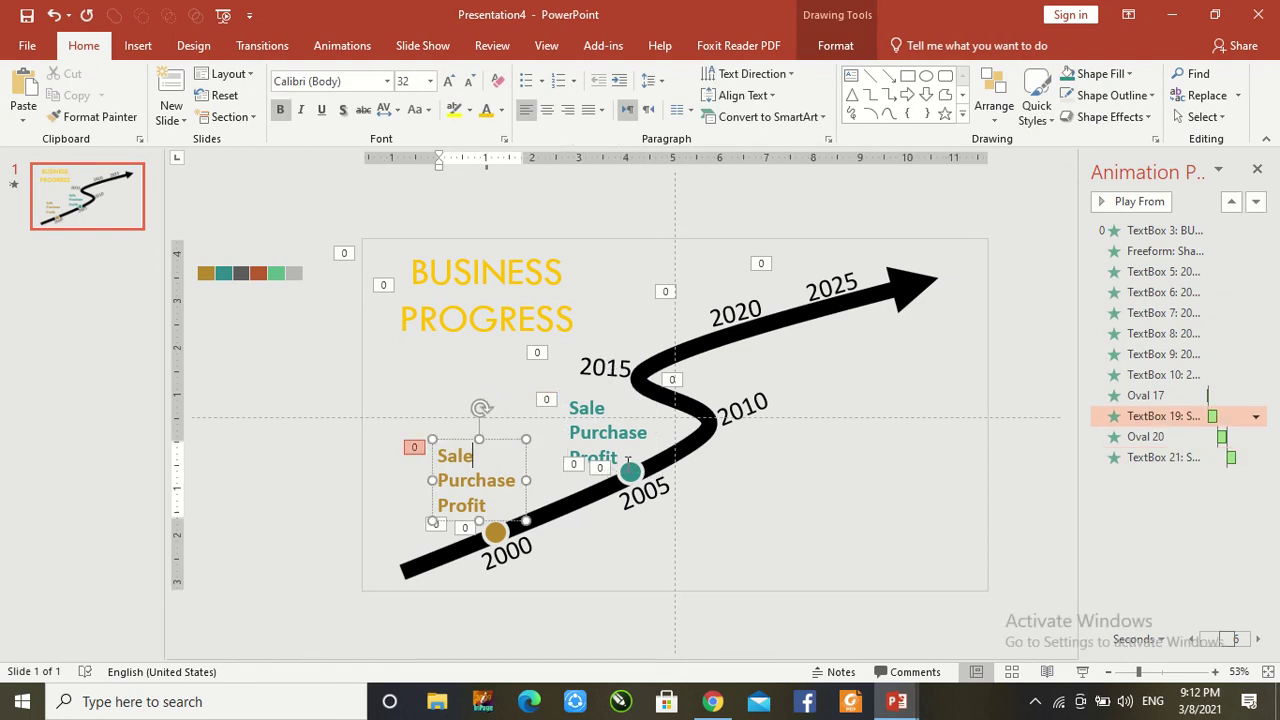
pyautogui.click(631, 475)
pyautogui.keyDown('shift'); pyautogui.click(597, 413); pyautogui.keyUp('shift')
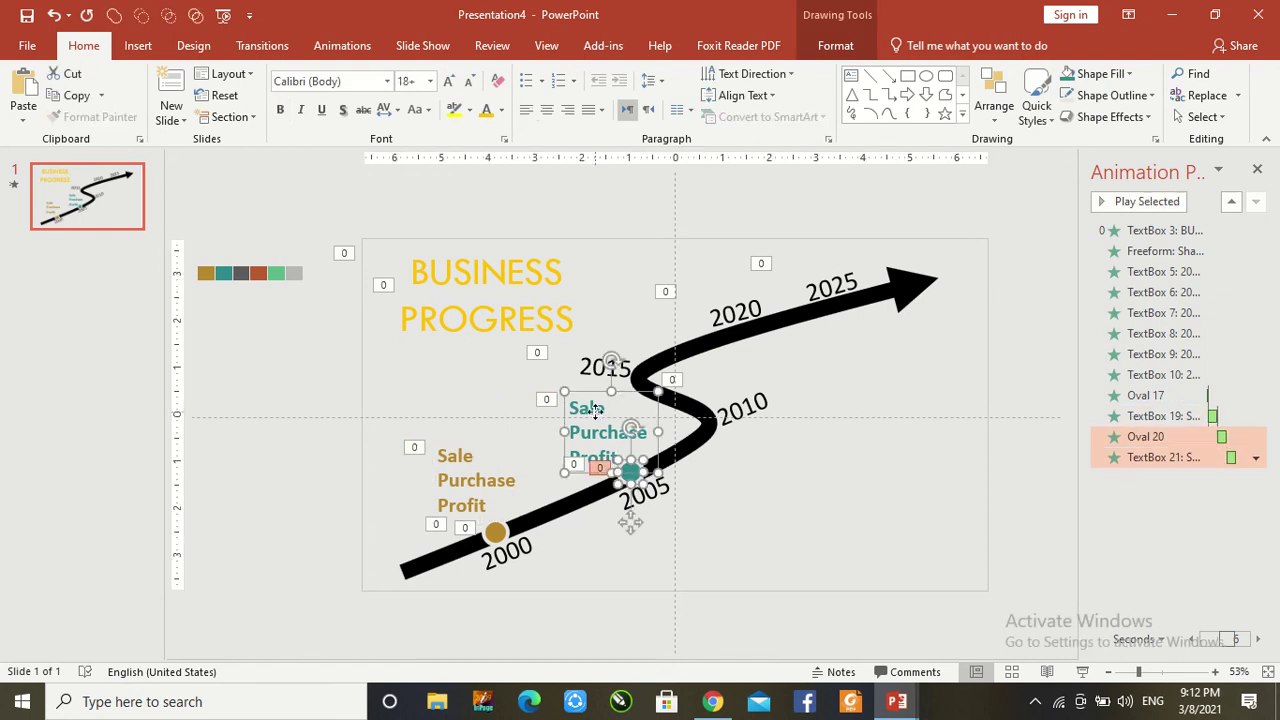
pyautogui.hotkey('ctrl', 'd')
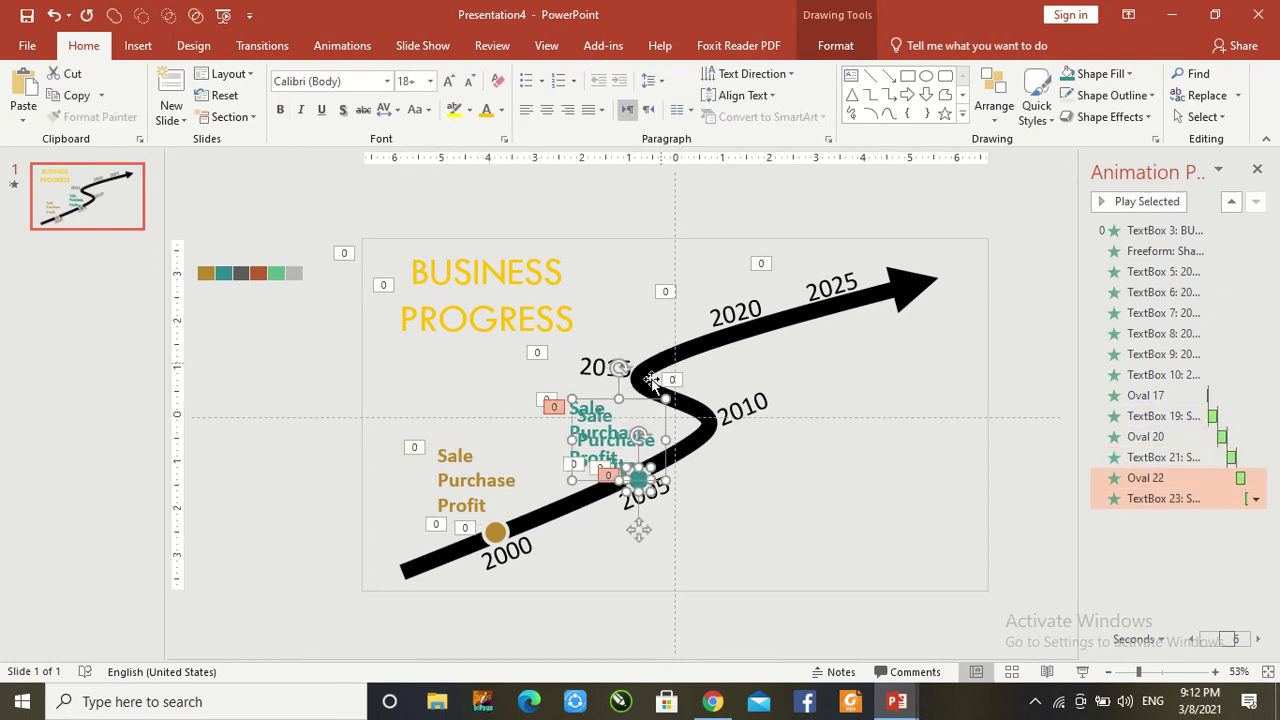
pyautogui.moveTo(576, 406); pyautogui.dragTo(608, 373)
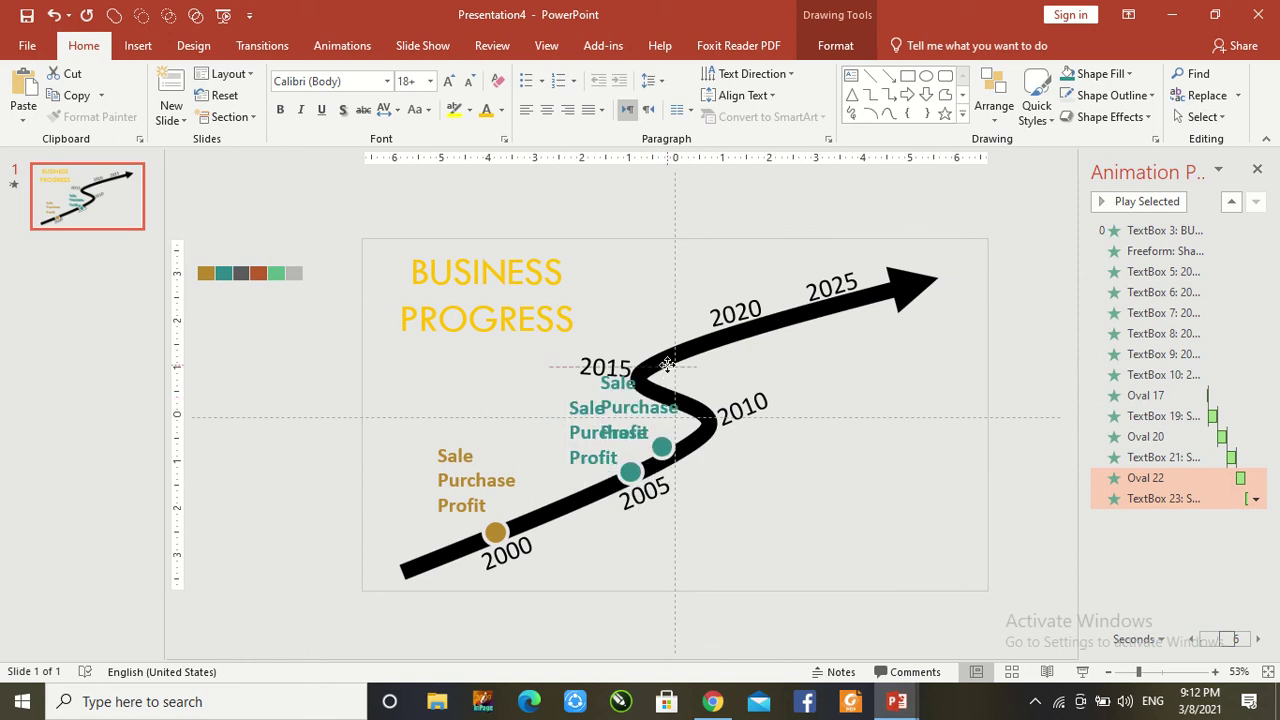
pyautogui.moveTo(292, 8)
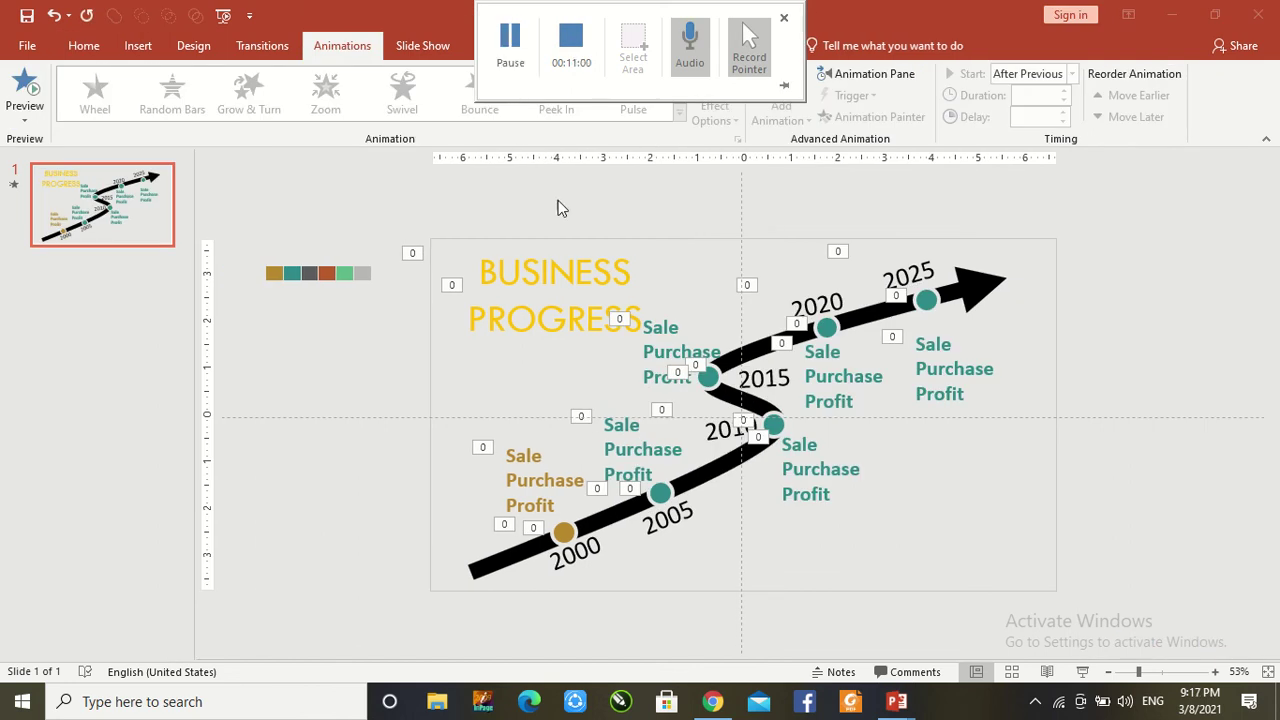
# Start the slide show from the status bar to review the timeline
pyautogui.click(702, 275)
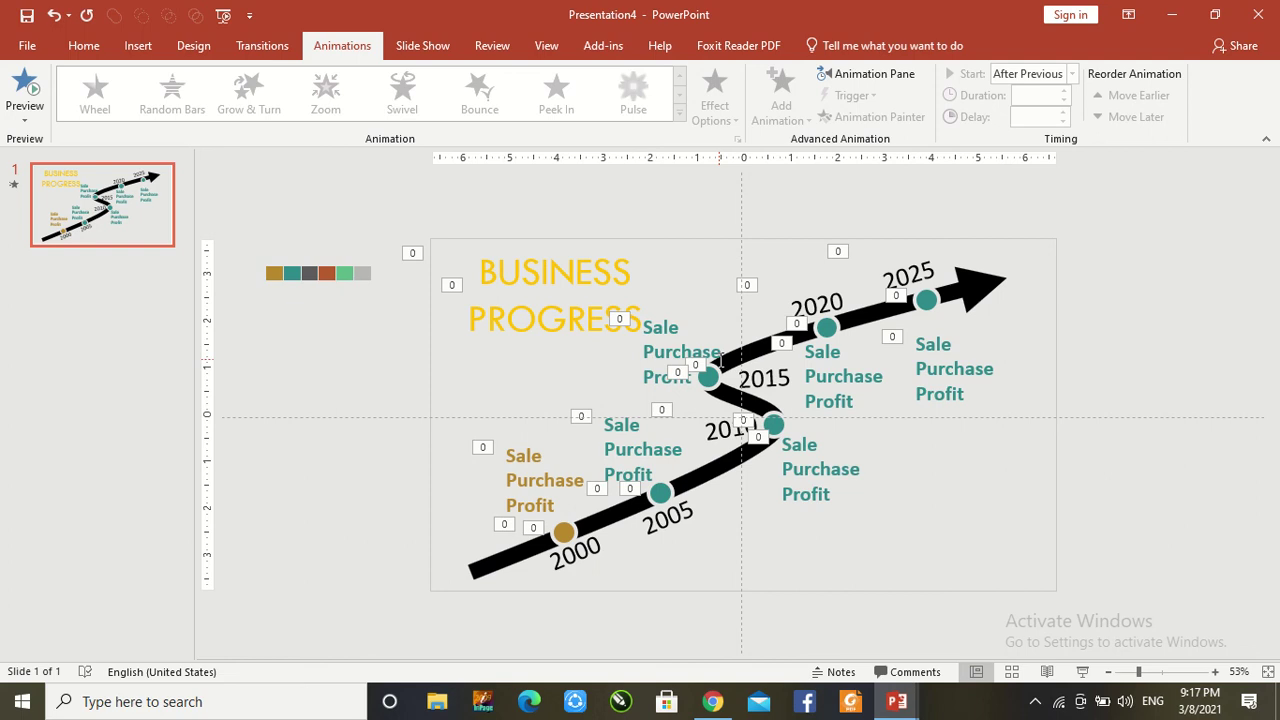
pyautogui.click(1081, 671)
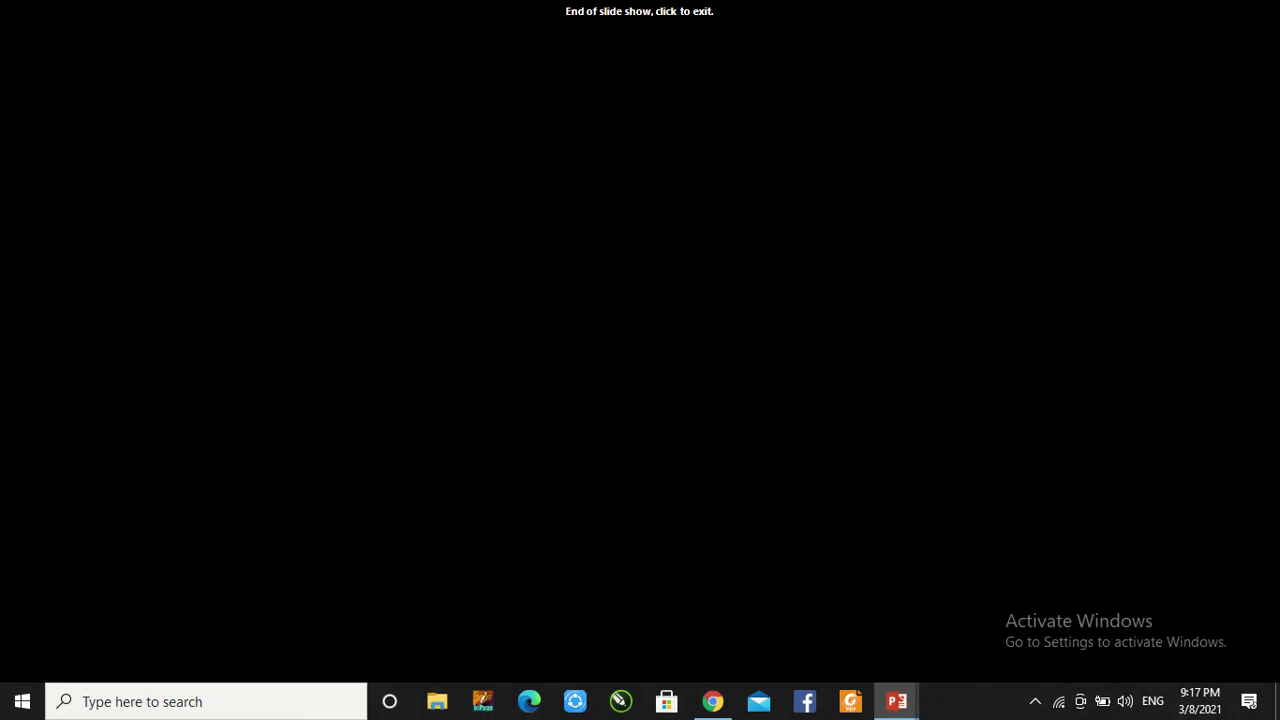
# Exit the slide show and fill the 2010 dot with the dark grey swatch colour
pyautogui.click(582, 516)
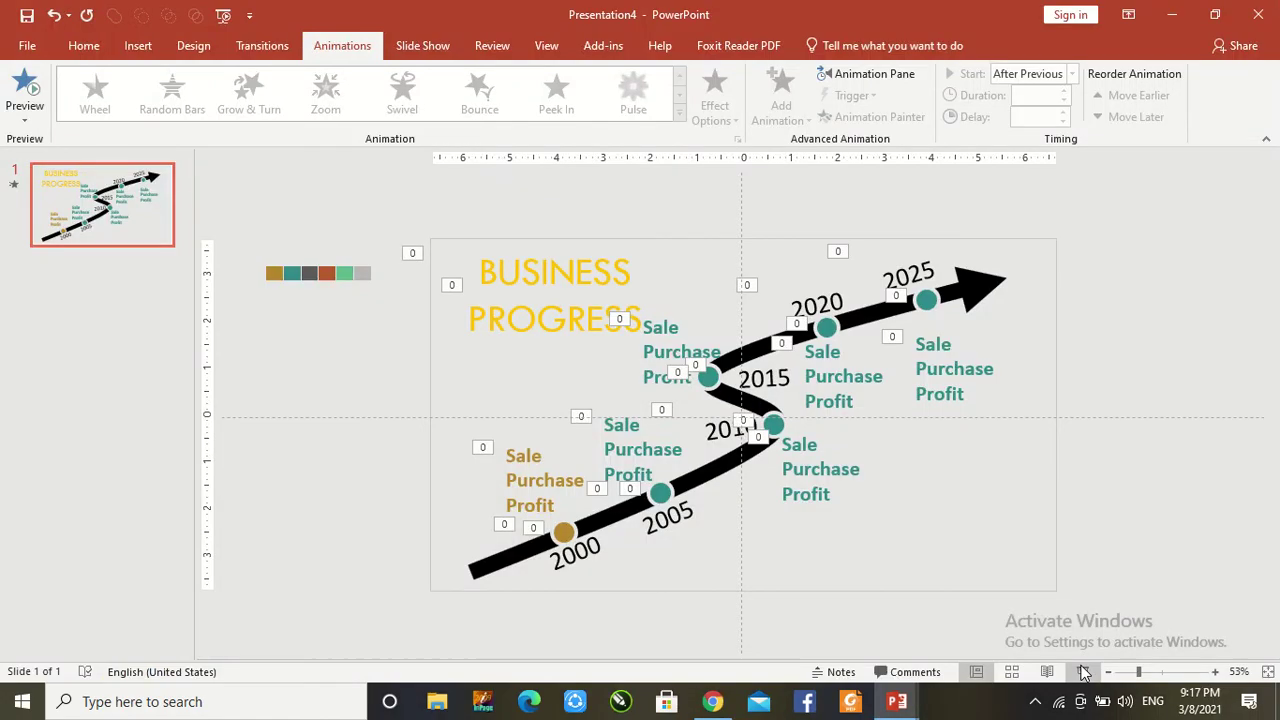
pyautogui.click(774, 425)
pyautogui.click(832, 47)
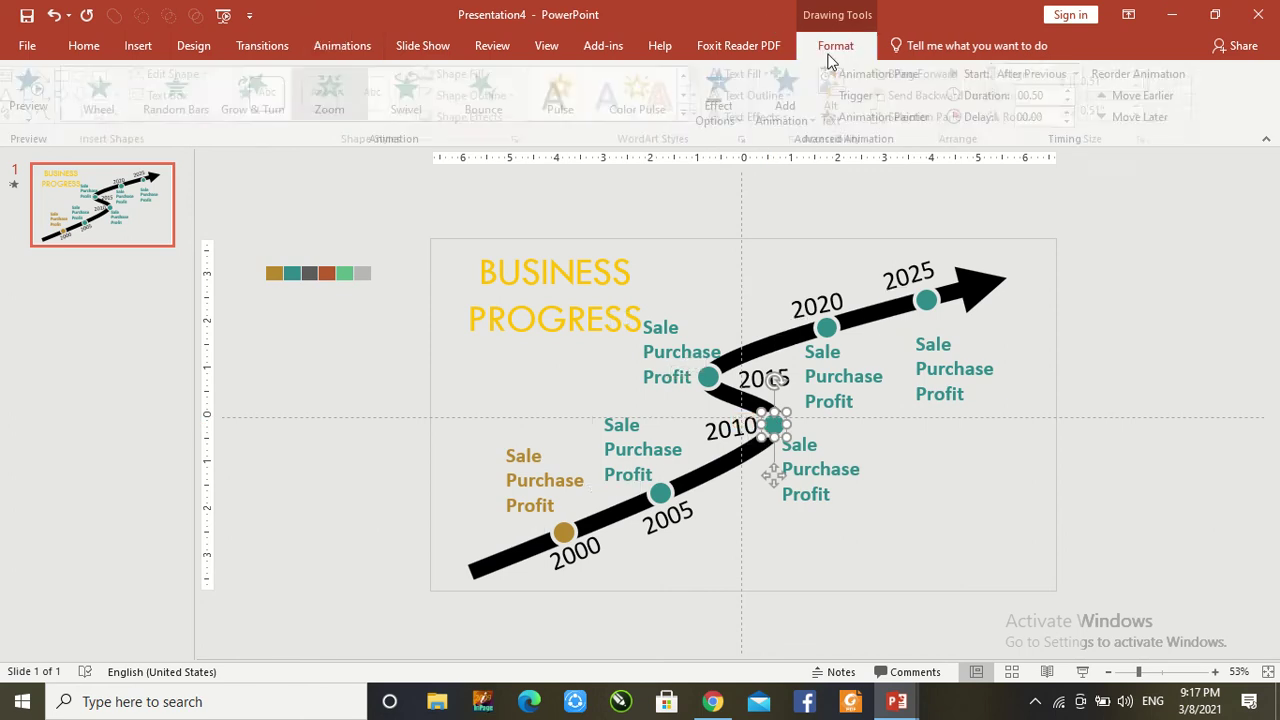
pyautogui.click(470, 78)
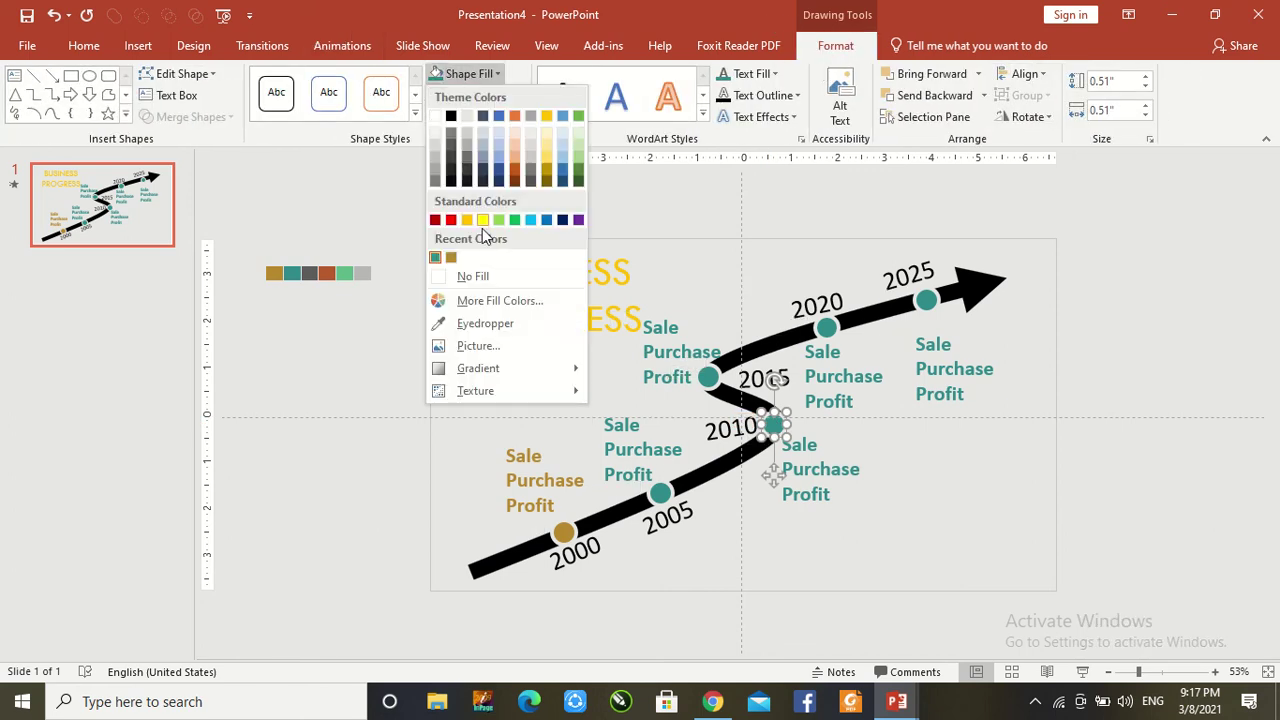
pyautogui.click(472, 322)
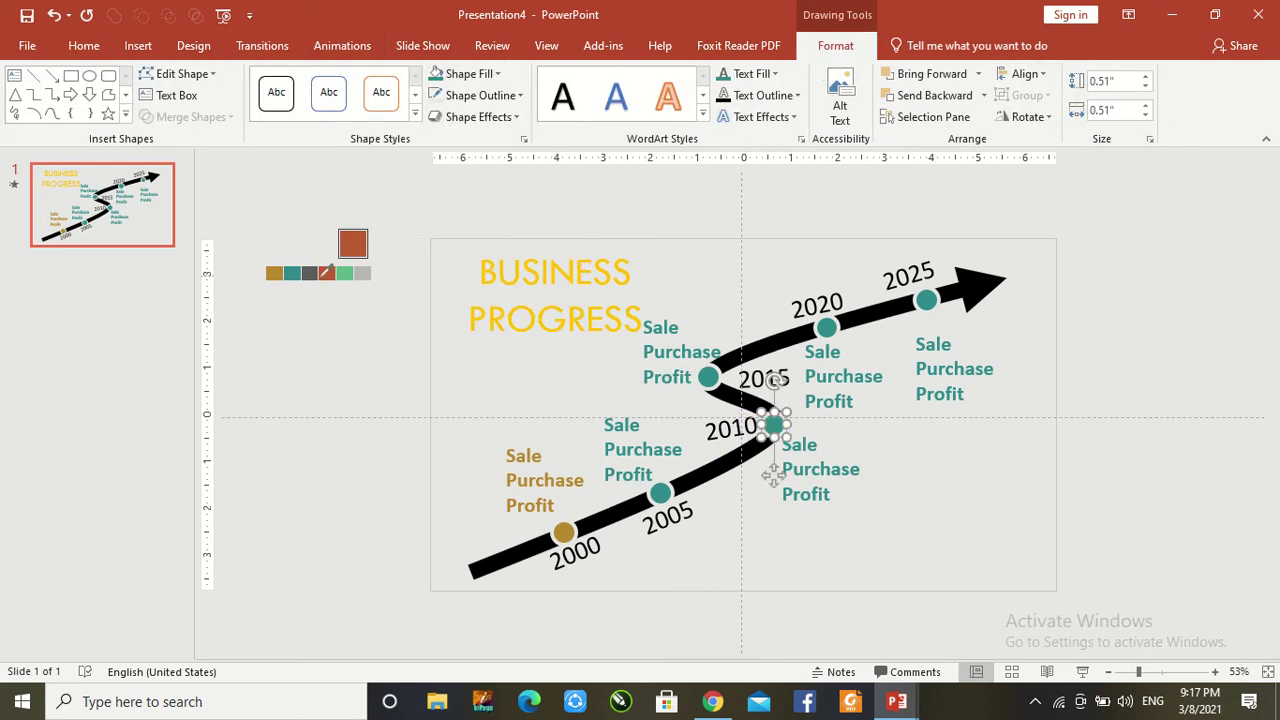
pyautogui.click(310, 273)
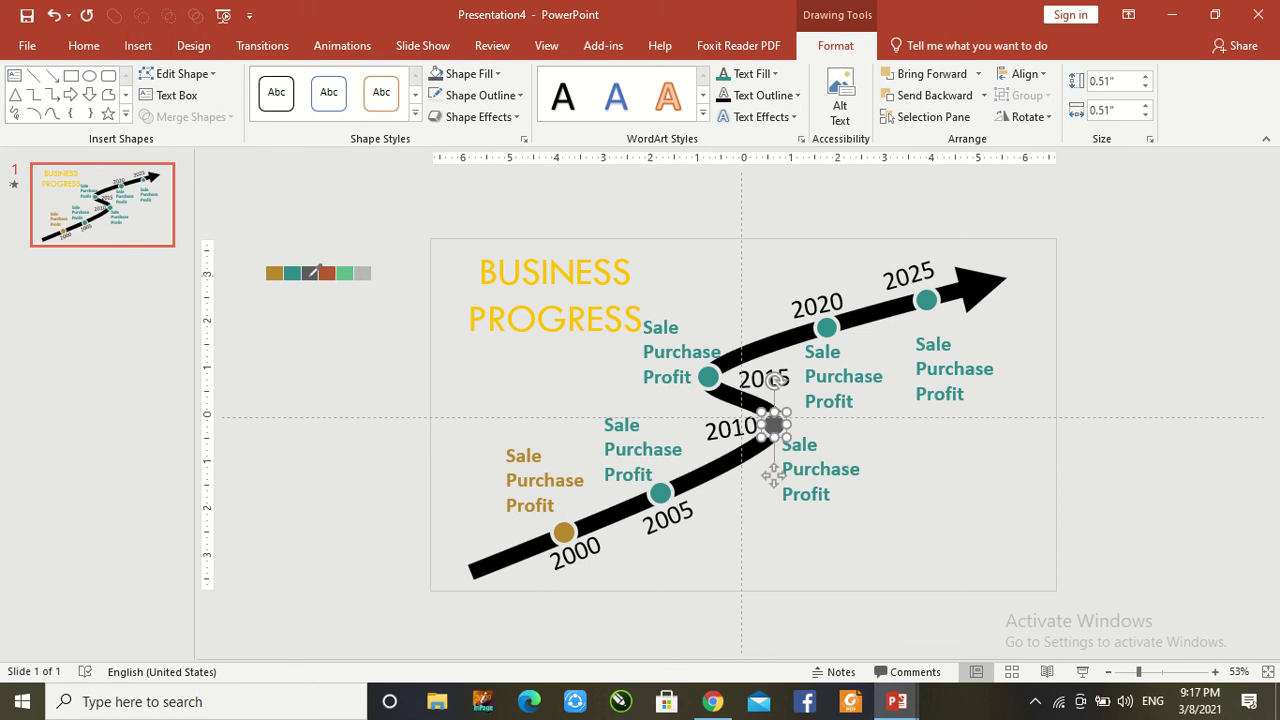
# Colour the 2010 label's text with the recent dark grey font colour
pyautogui.click(791, 466)
pyautogui.hotkey('ctrl', 'a')
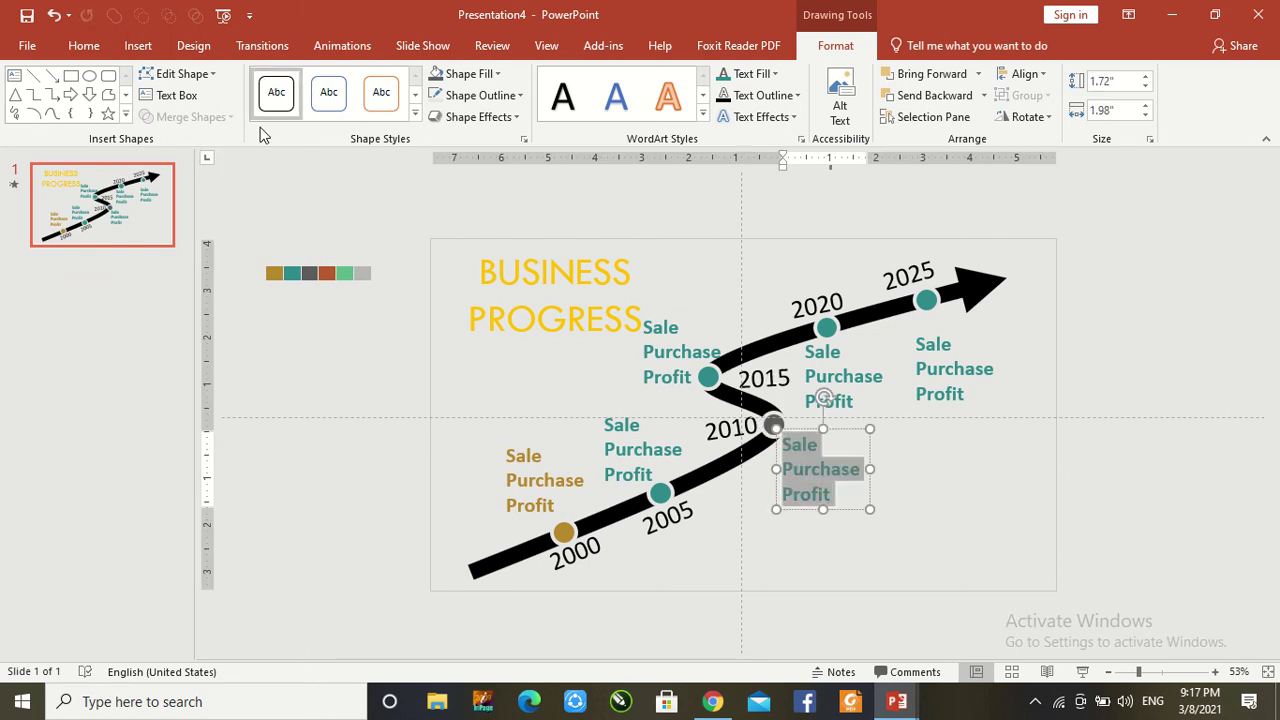
pyautogui.click(385, 329)
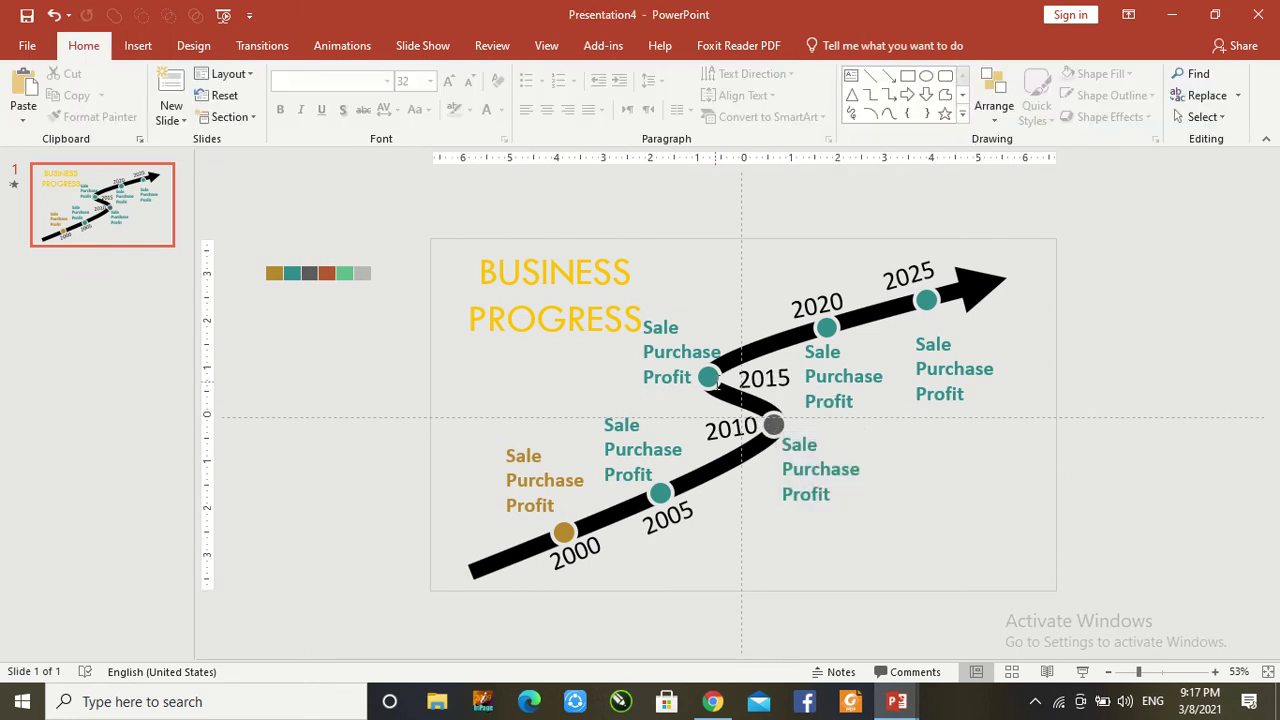
pyautogui.click(696, 375)
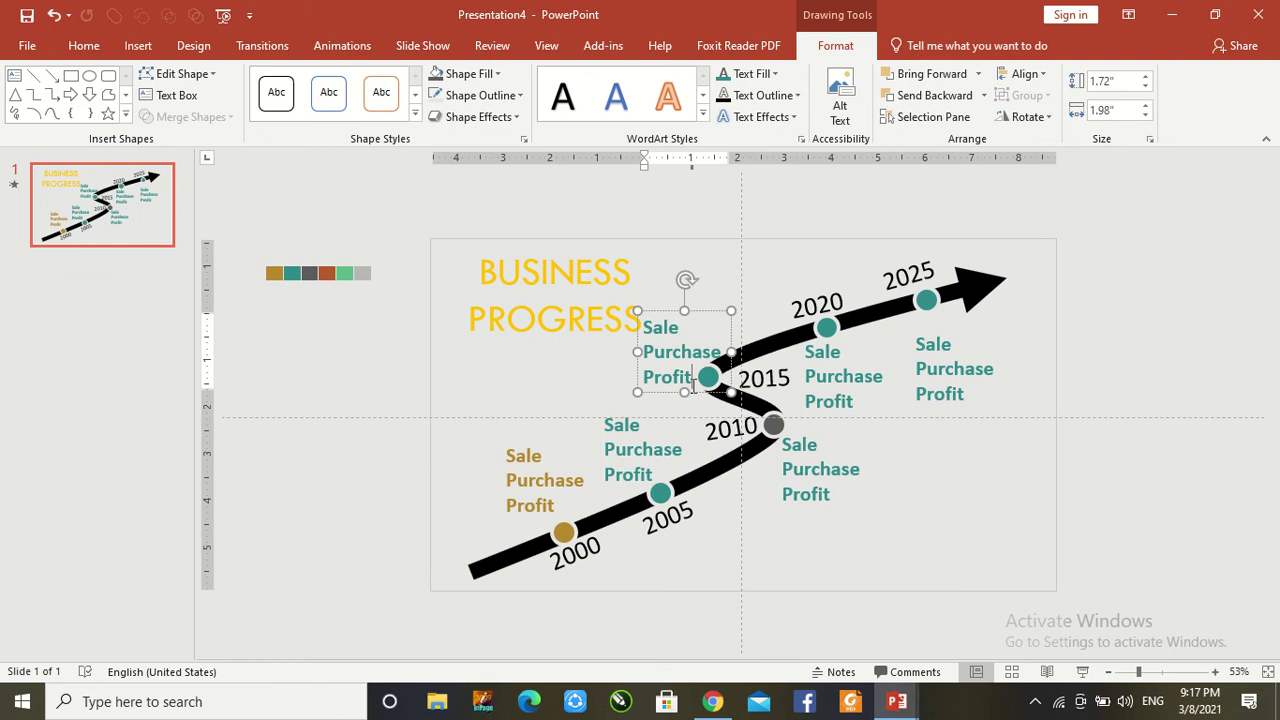
pyautogui.click(804, 466)
pyautogui.hotkey('ctrl', 'a')
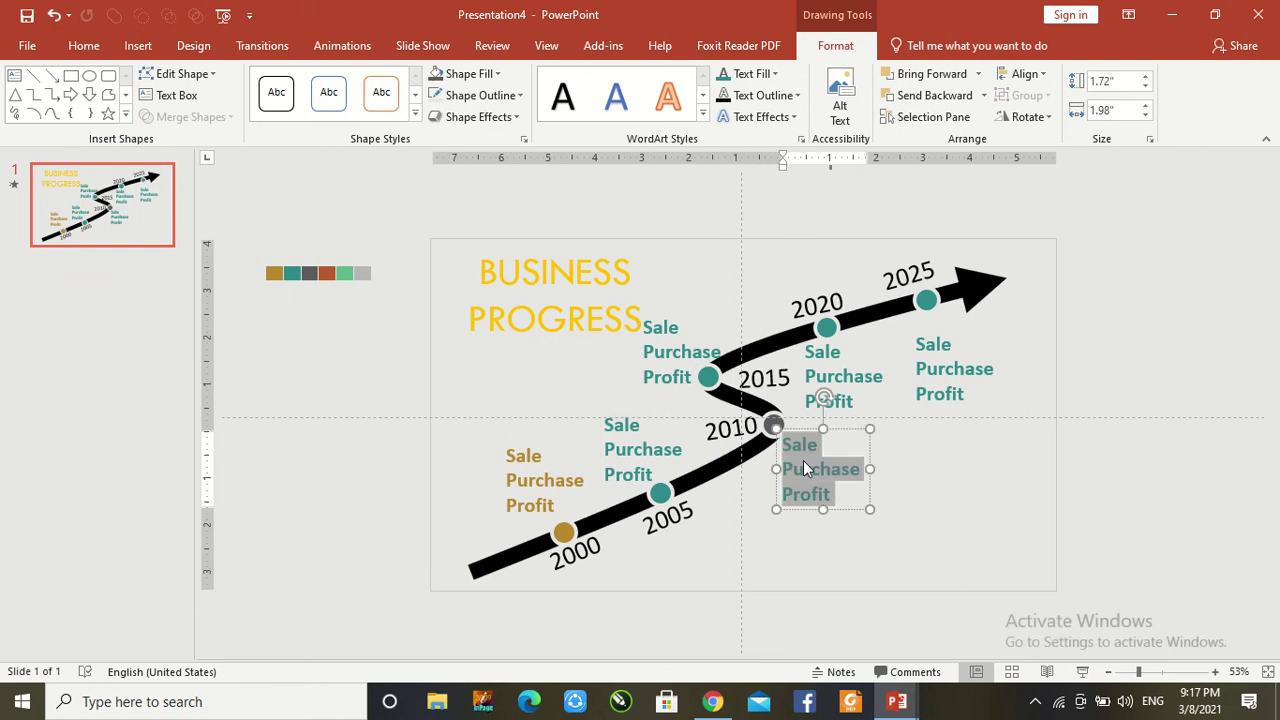
pyautogui.click(90, 45)
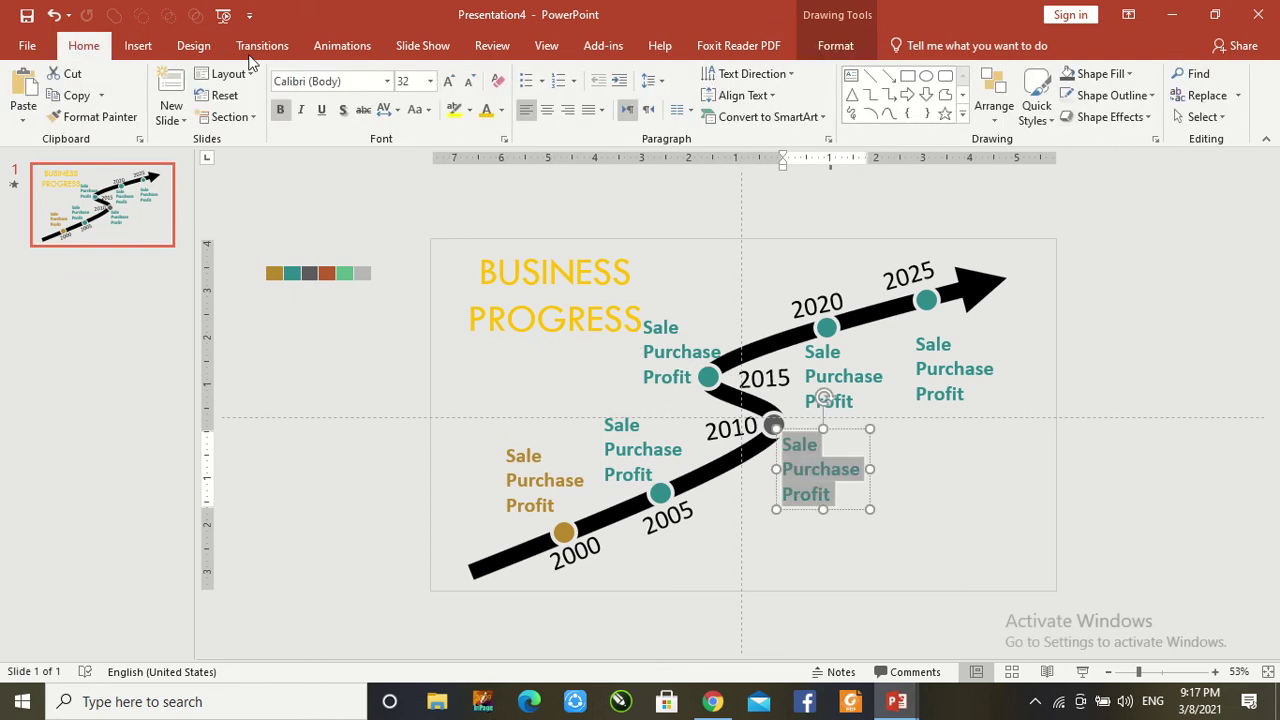
pyautogui.click(498, 114)
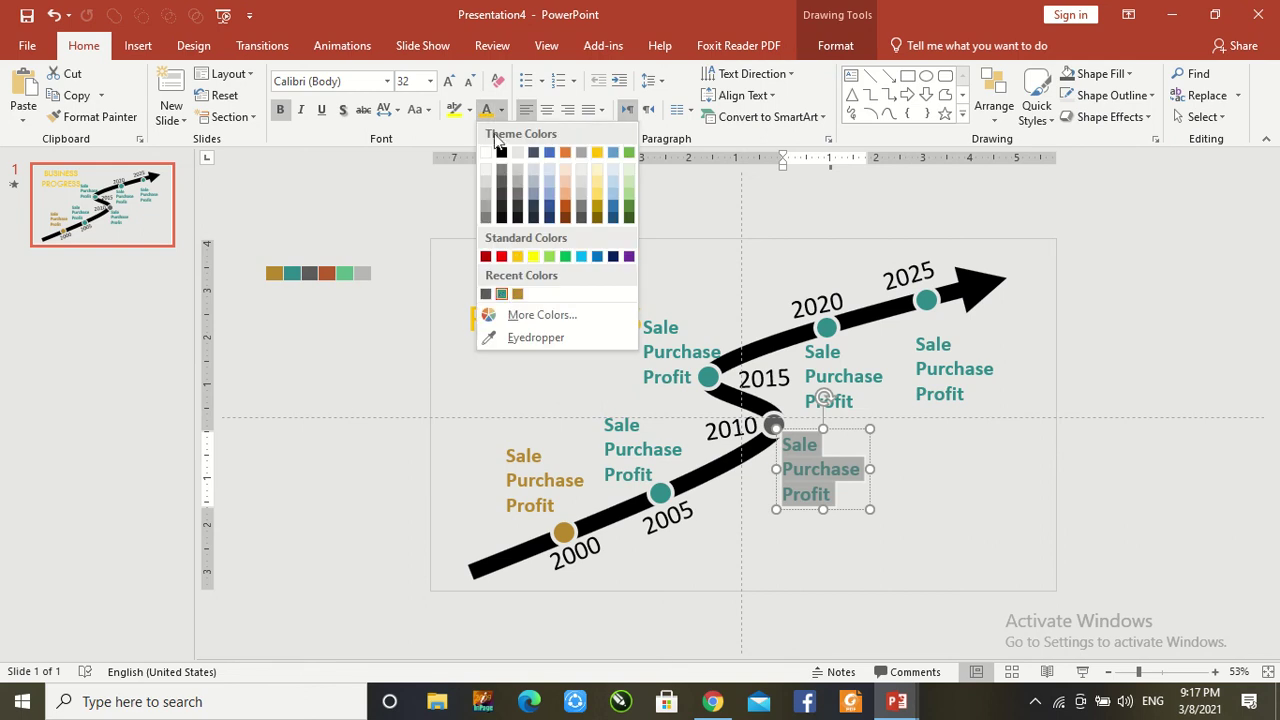
pyautogui.click(486, 293)
pyautogui.click(922, 541)
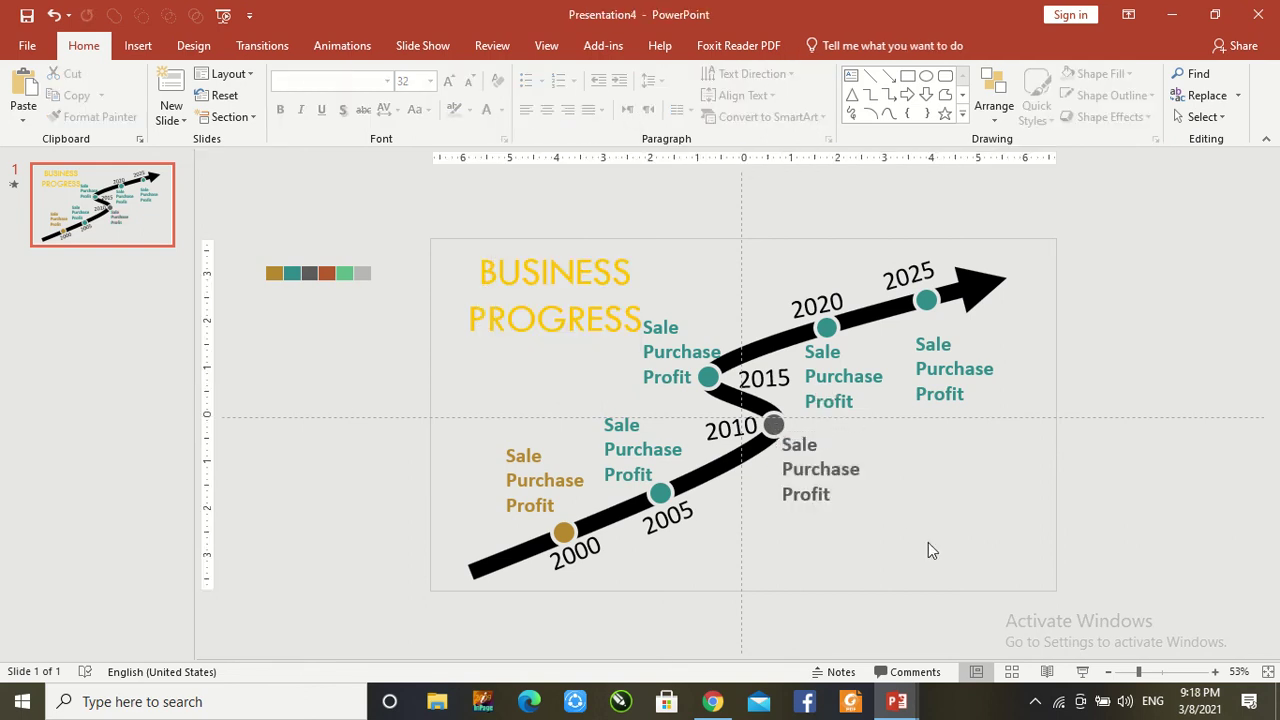
# Narrow the 2015 label box and fill the 2015 dot with the rust swatch colour
pyautogui.click(709, 384)
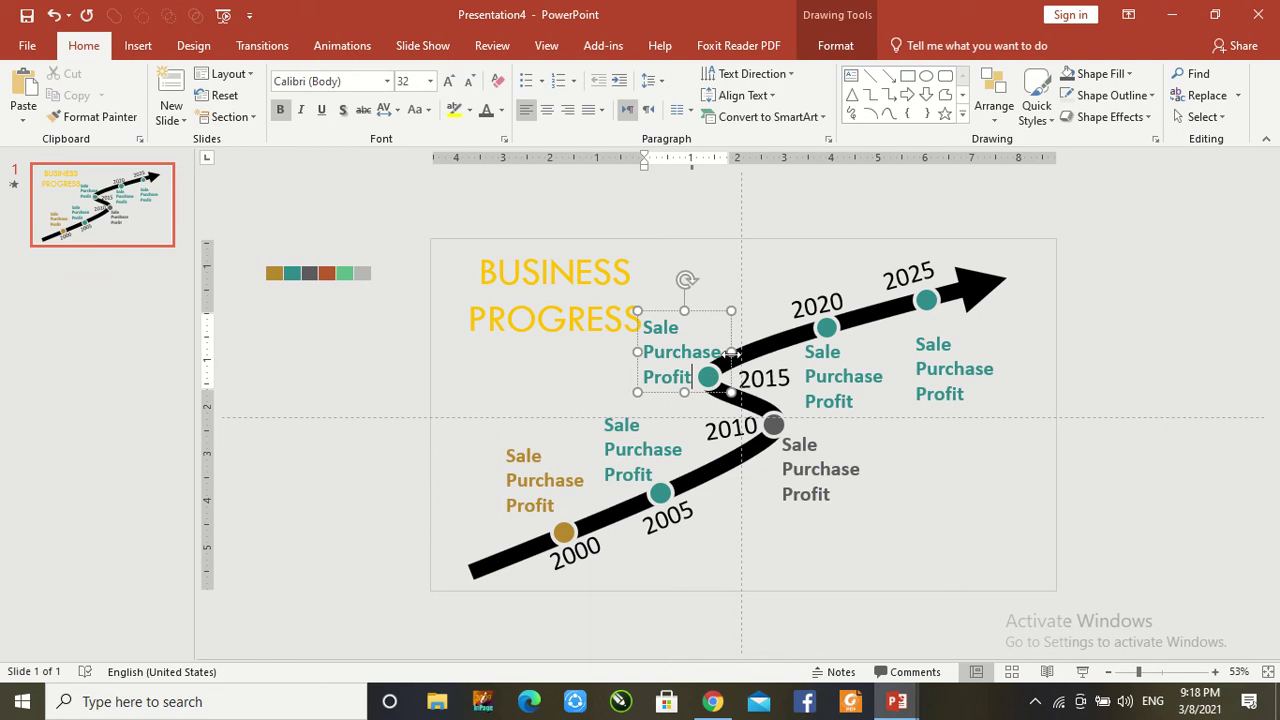
pyautogui.moveTo(731, 352); pyautogui.dragTo(692, 352)
pyautogui.click(708, 378)
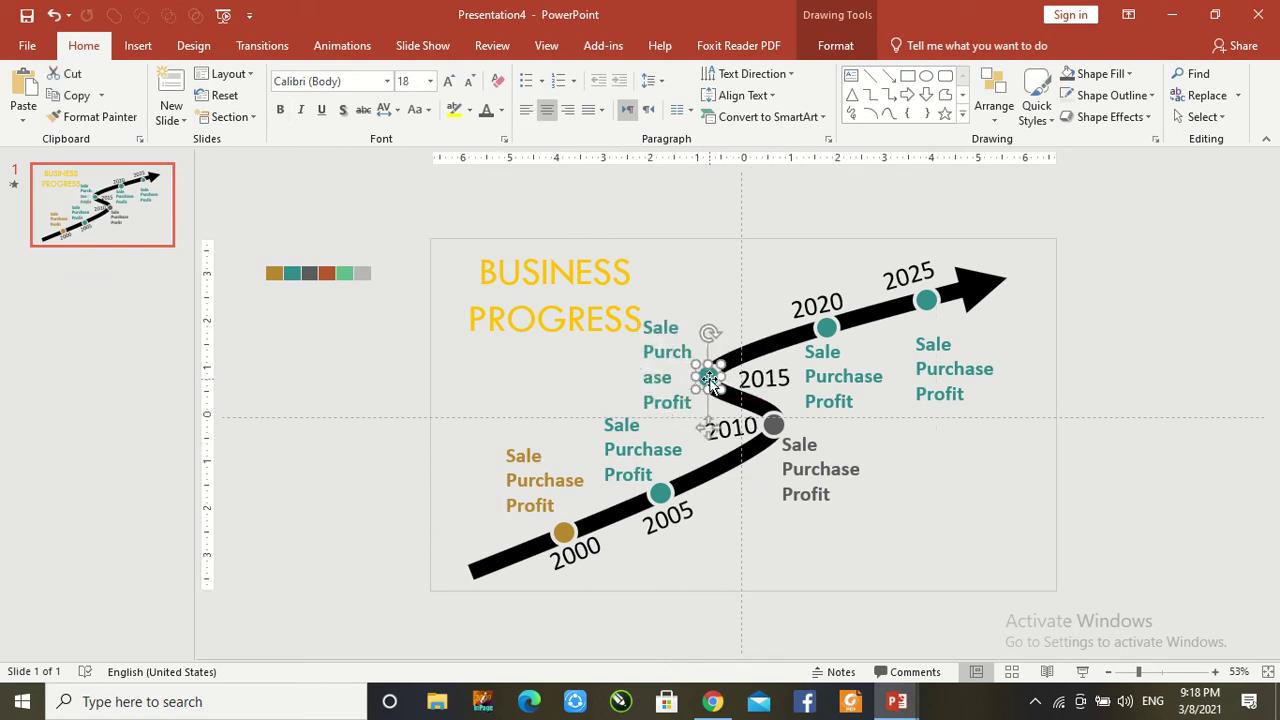
pyautogui.click(830, 50)
pyautogui.click(760, 67)
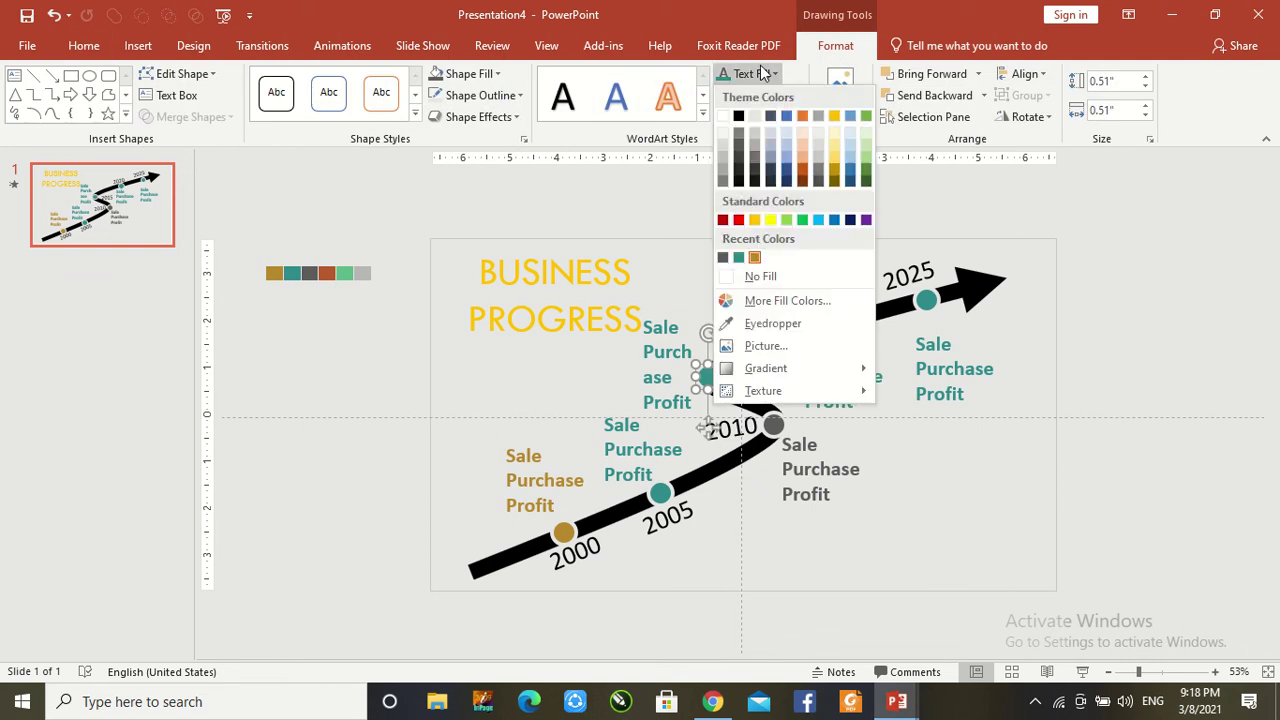
pyautogui.click(465, 74)
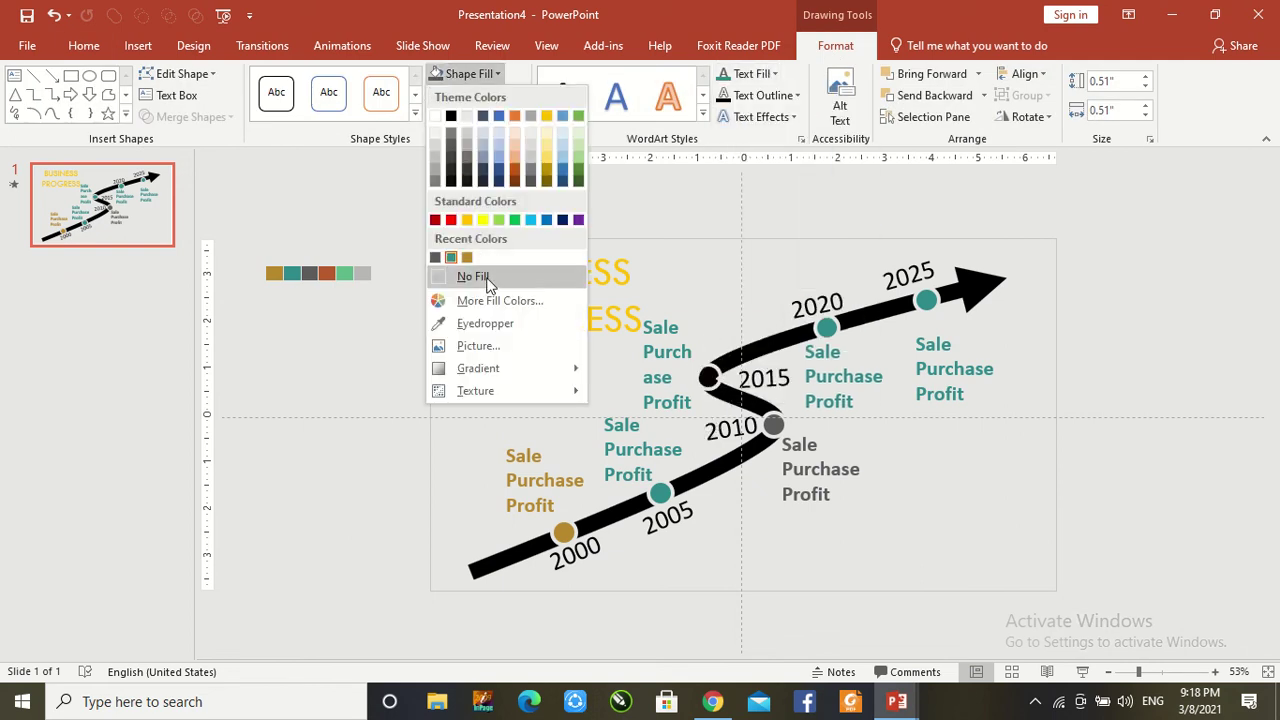
pyautogui.click(484, 324)
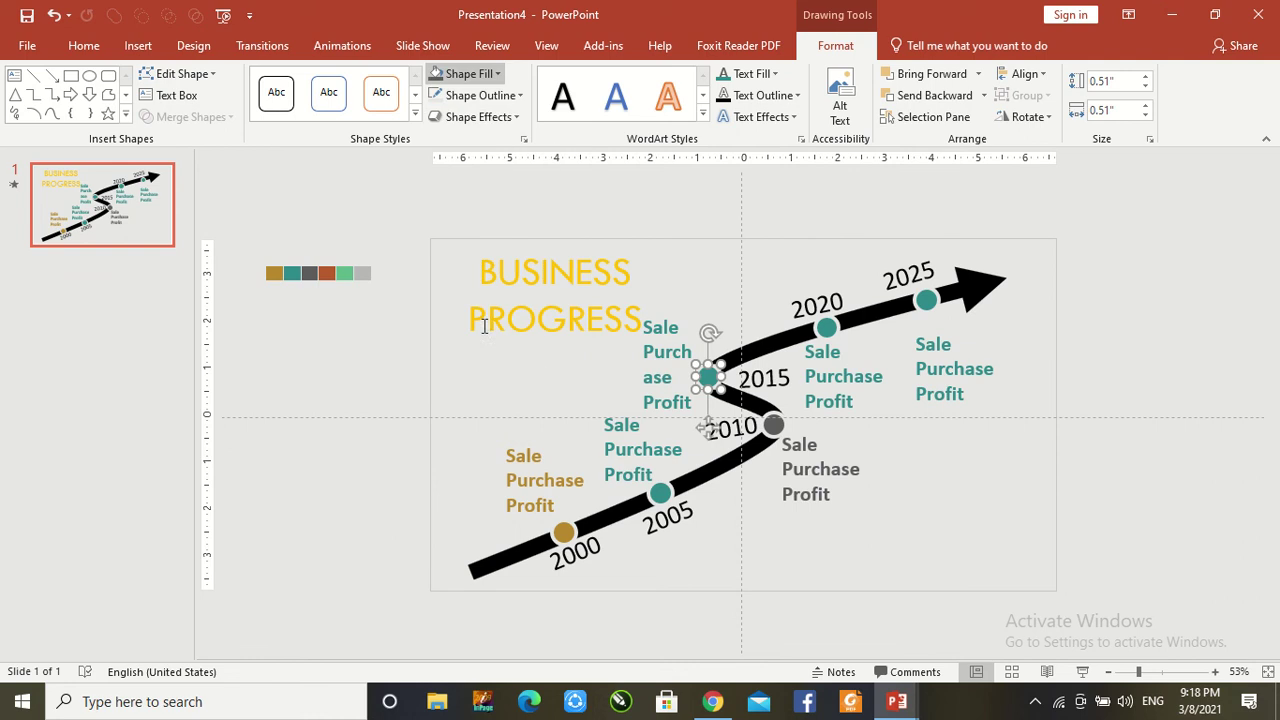
pyautogui.click(331, 276)
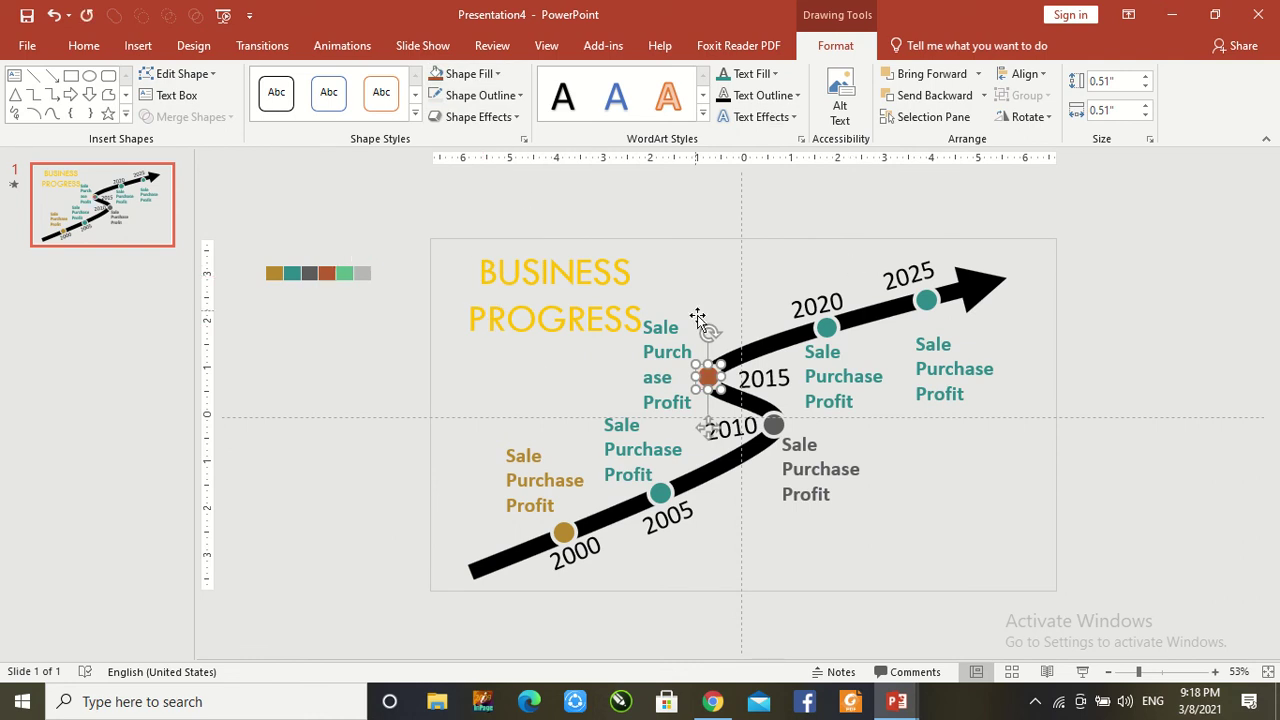
# Colour the 2015 label text rust and widen the box so Purchase fits one line
pyautogui.click(683, 345)
pyautogui.hotkey('ctrl', 'a')
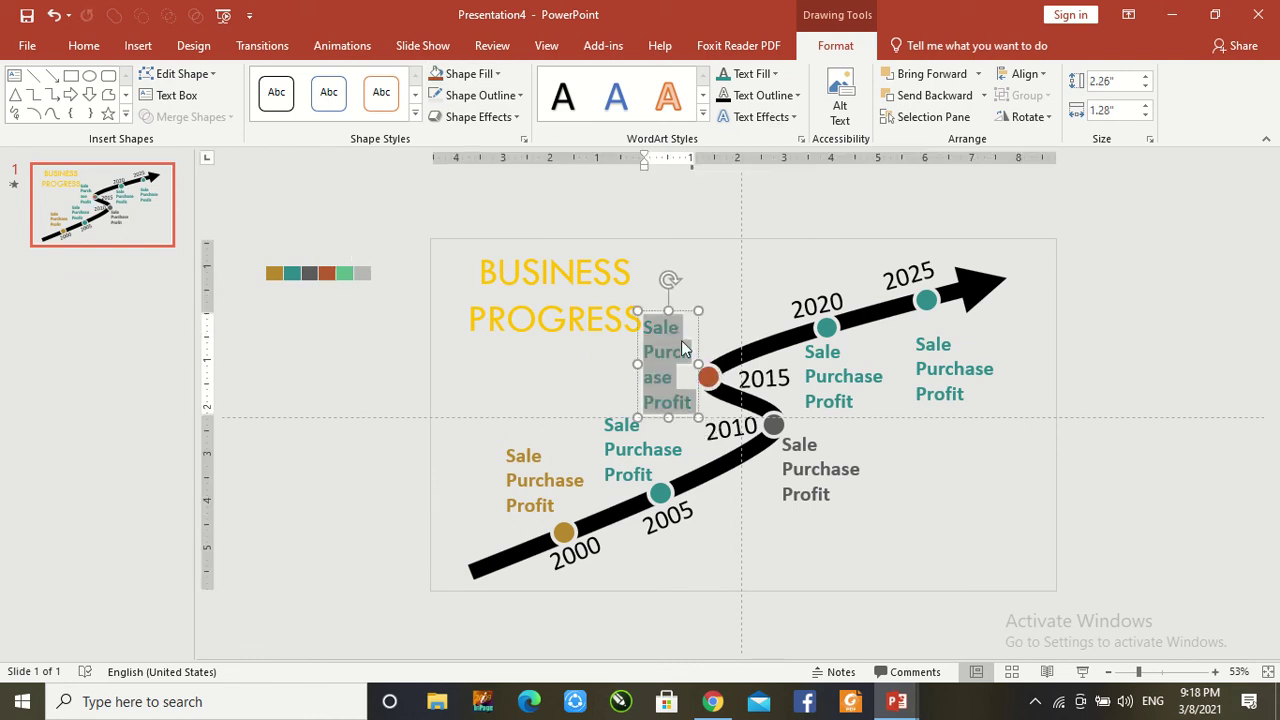
pyautogui.click(774, 73)
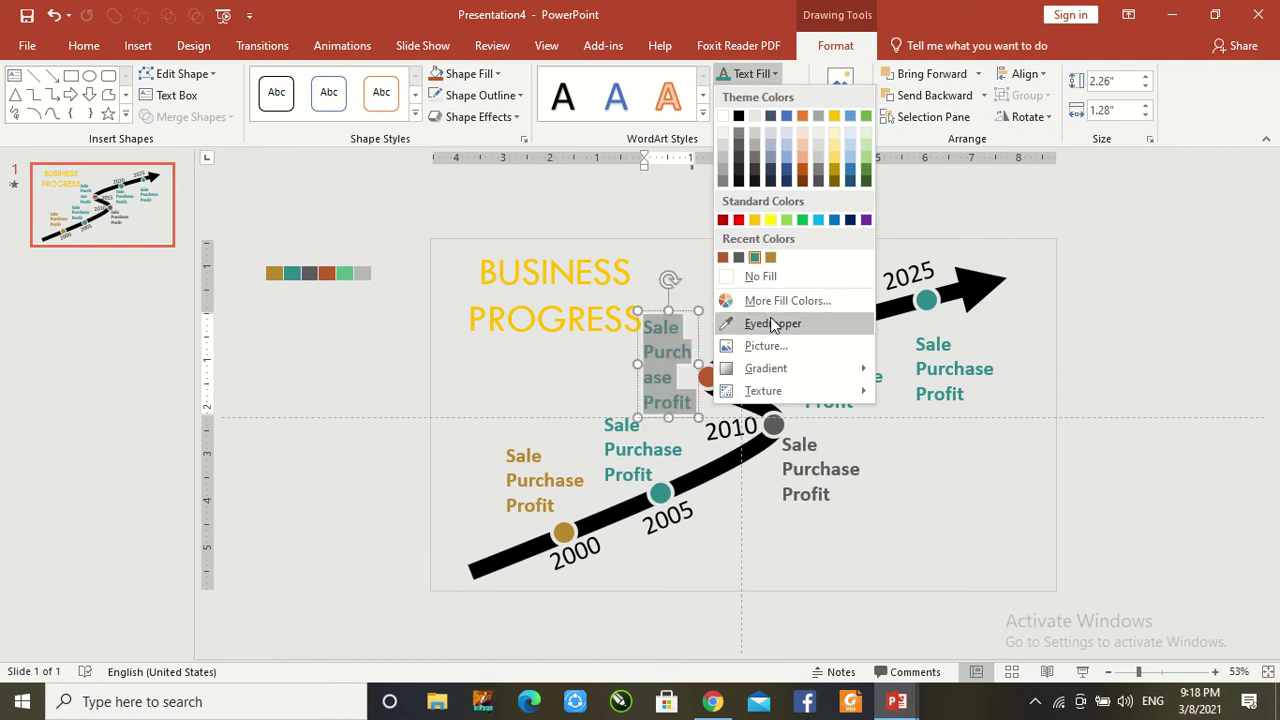
pyautogui.click(723, 258)
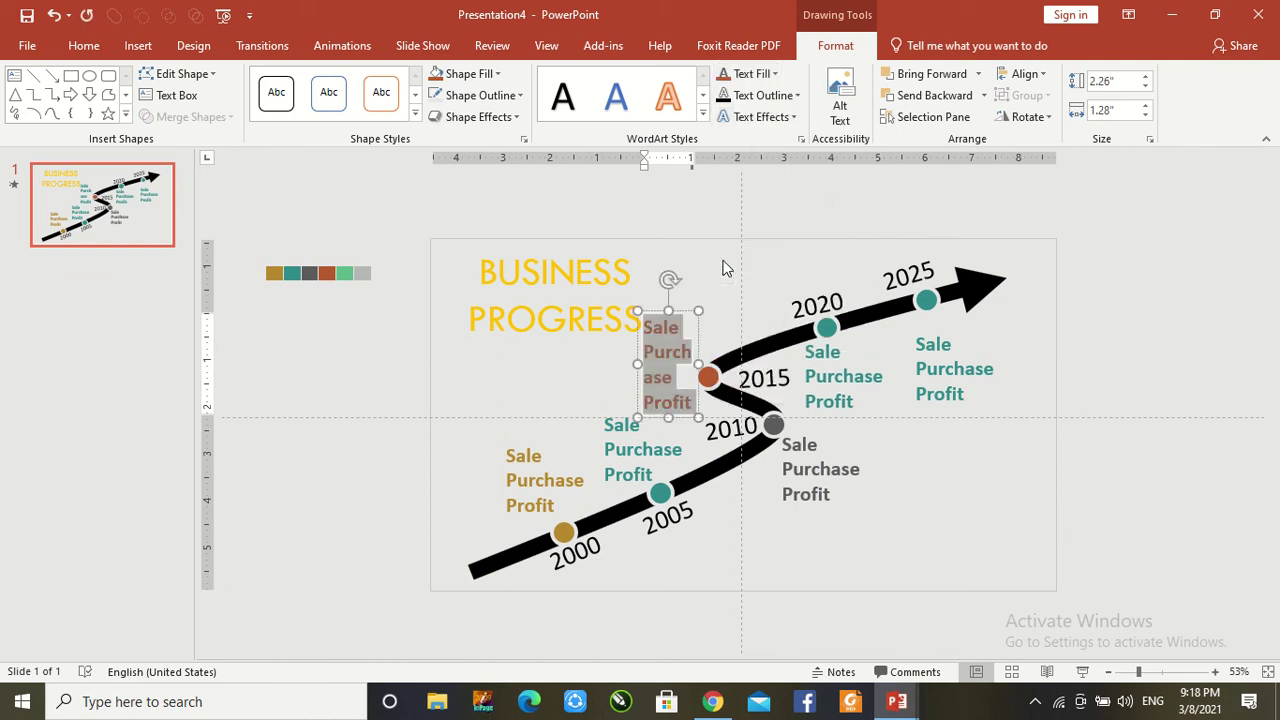
pyautogui.moveTo(700, 364); pyautogui.dragTo(734, 352)
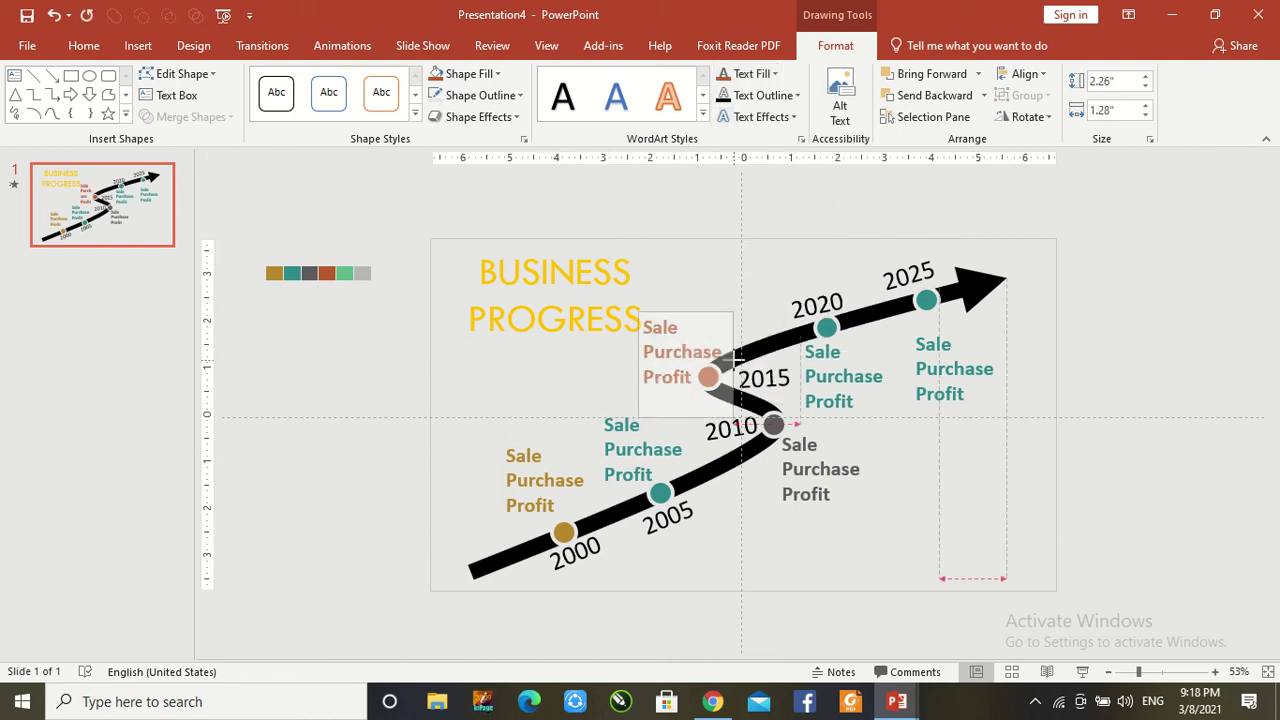
# Colour the 2020 dot and its label text light green from the green swatch
pyautogui.click(823, 329)
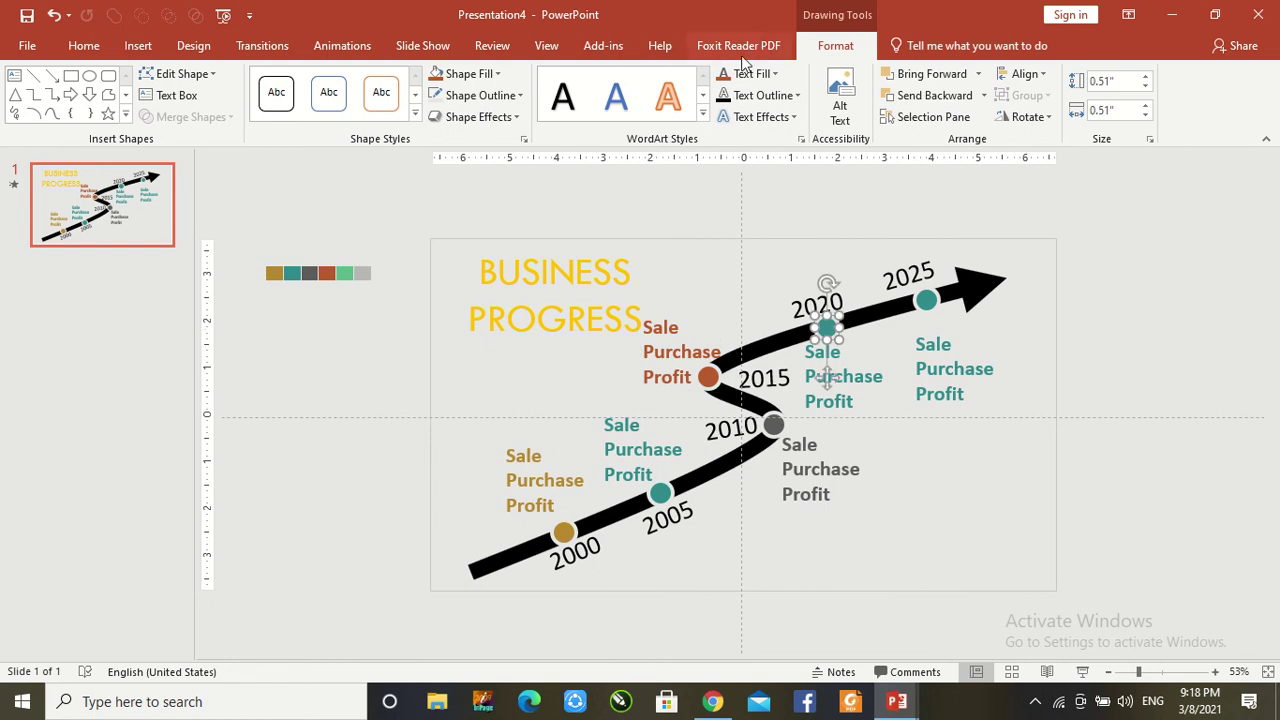
pyautogui.click(470, 73)
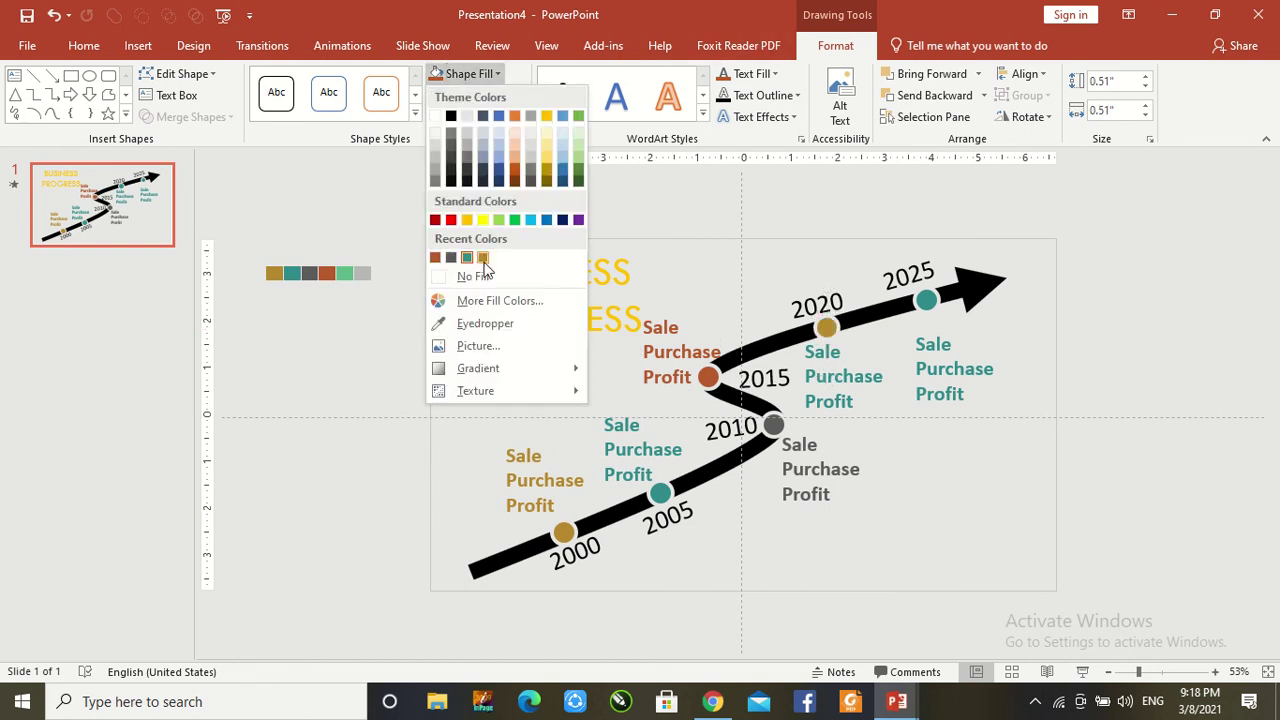
pyautogui.click(485, 323)
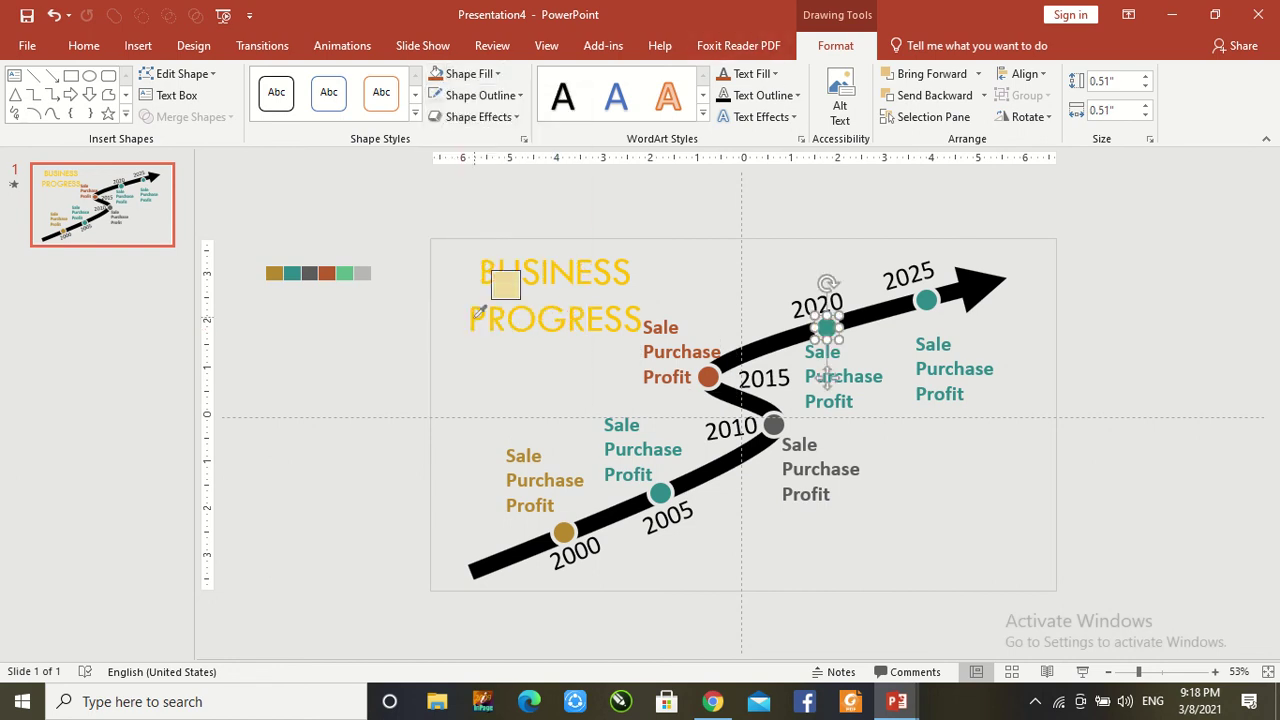
pyautogui.click(343, 276)
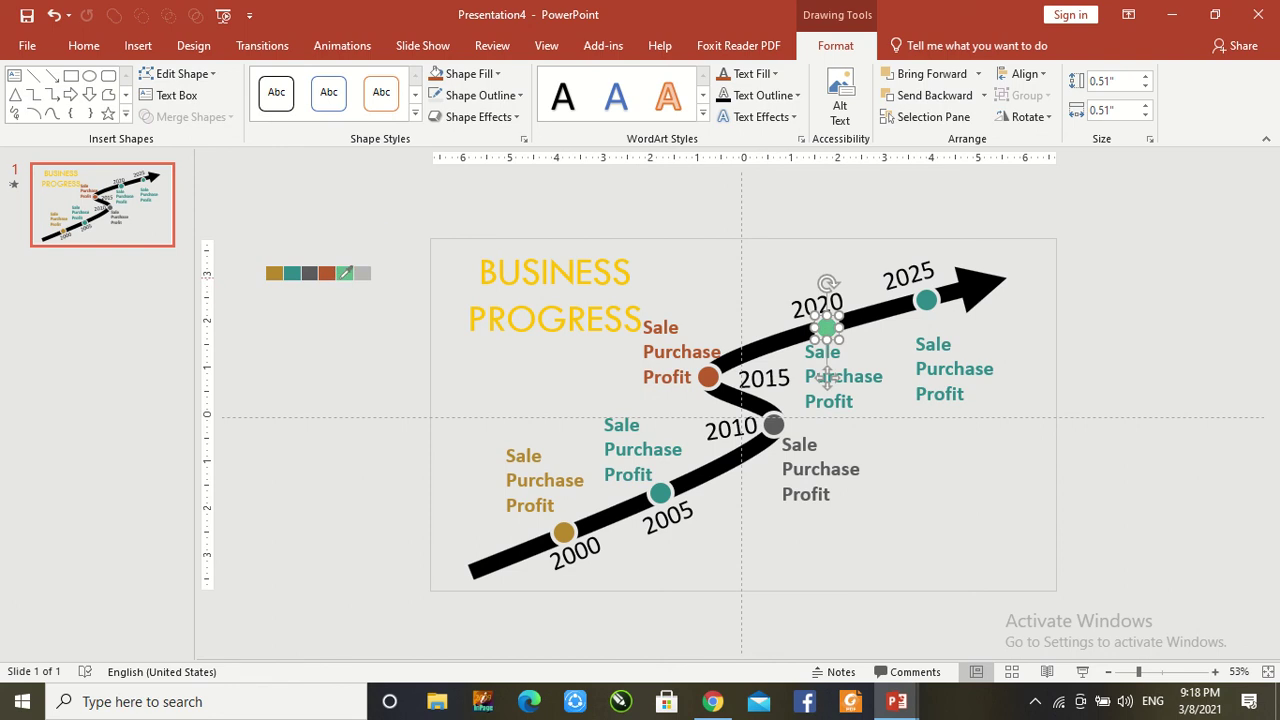
pyautogui.click(849, 377)
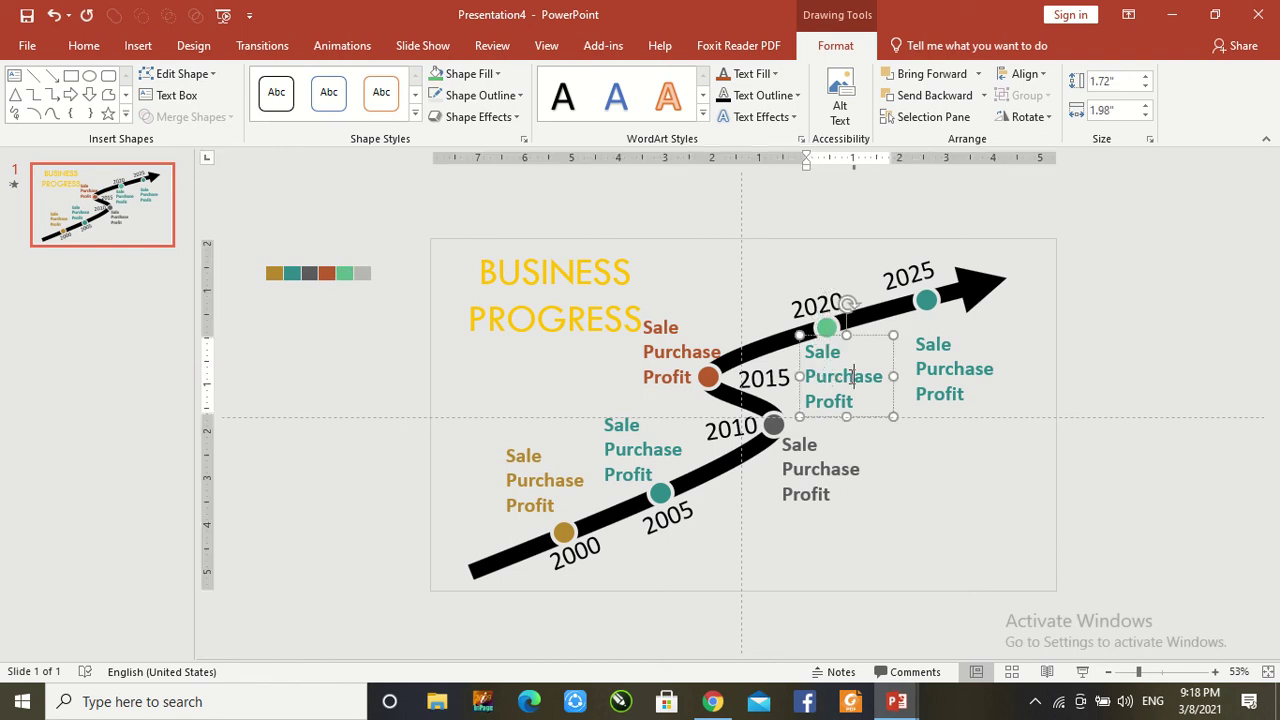
pyautogui.hotkey('ctrl', 'a')
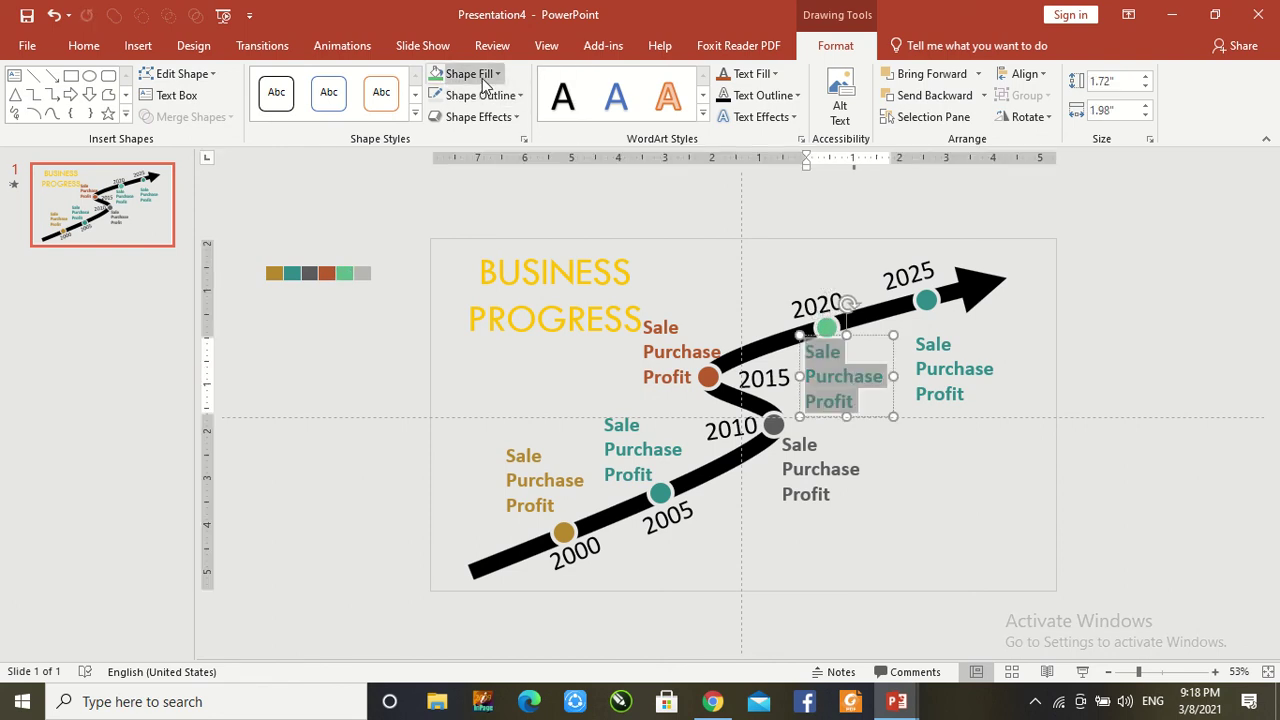
pyautogui.click(774, 78)
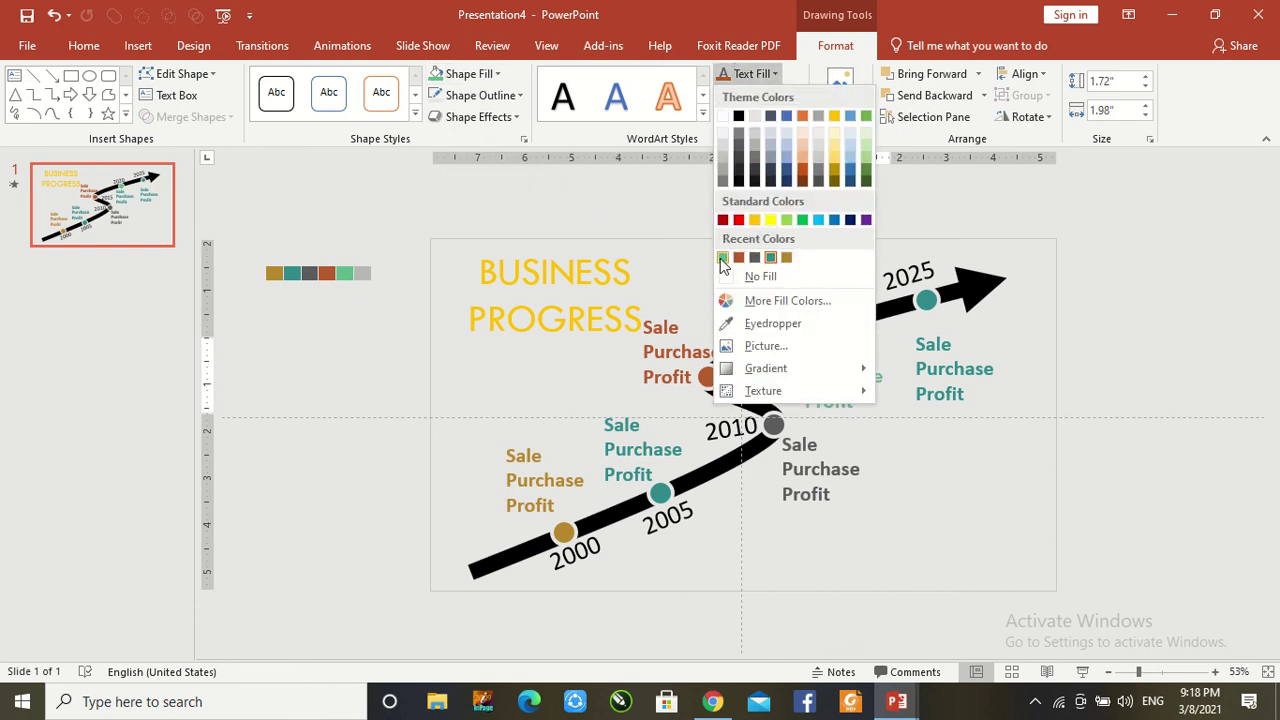
pyautogui.click(722, 258)
# Colour the 2025 dot and its label text light grey from the grey swatch
pyautogui.click(926, 302)
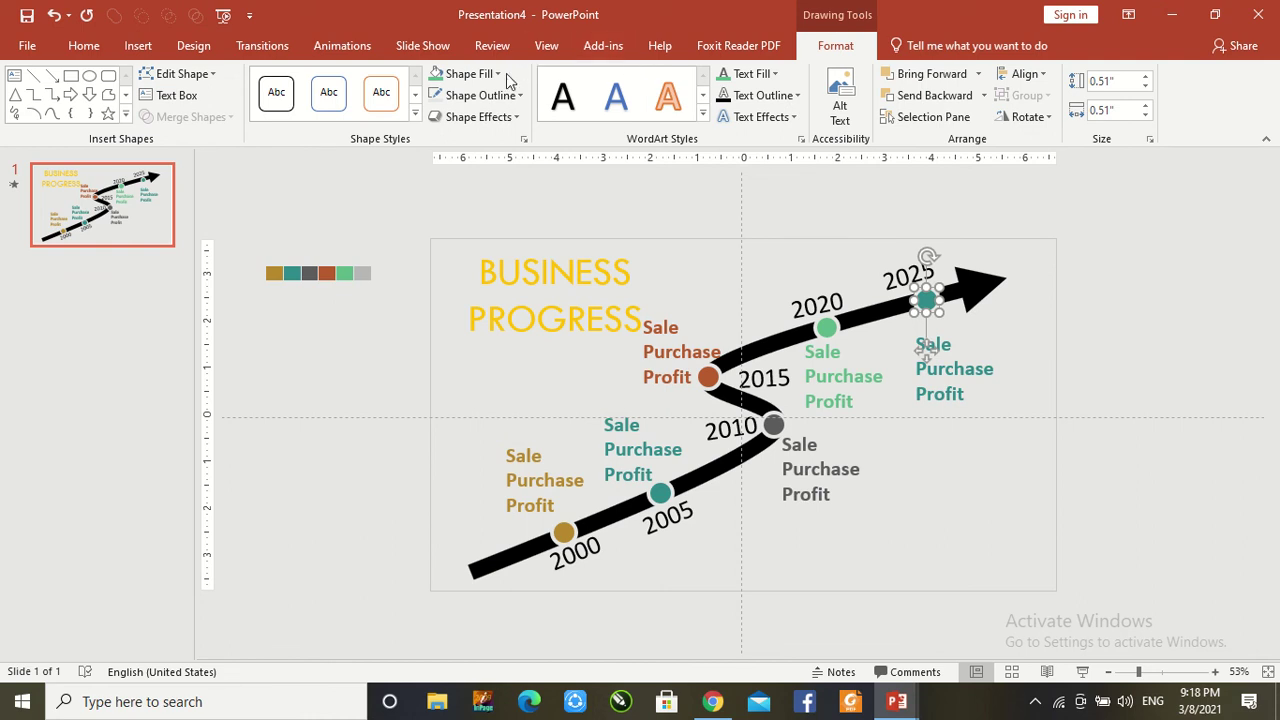
pyautogui.click(476, 77)
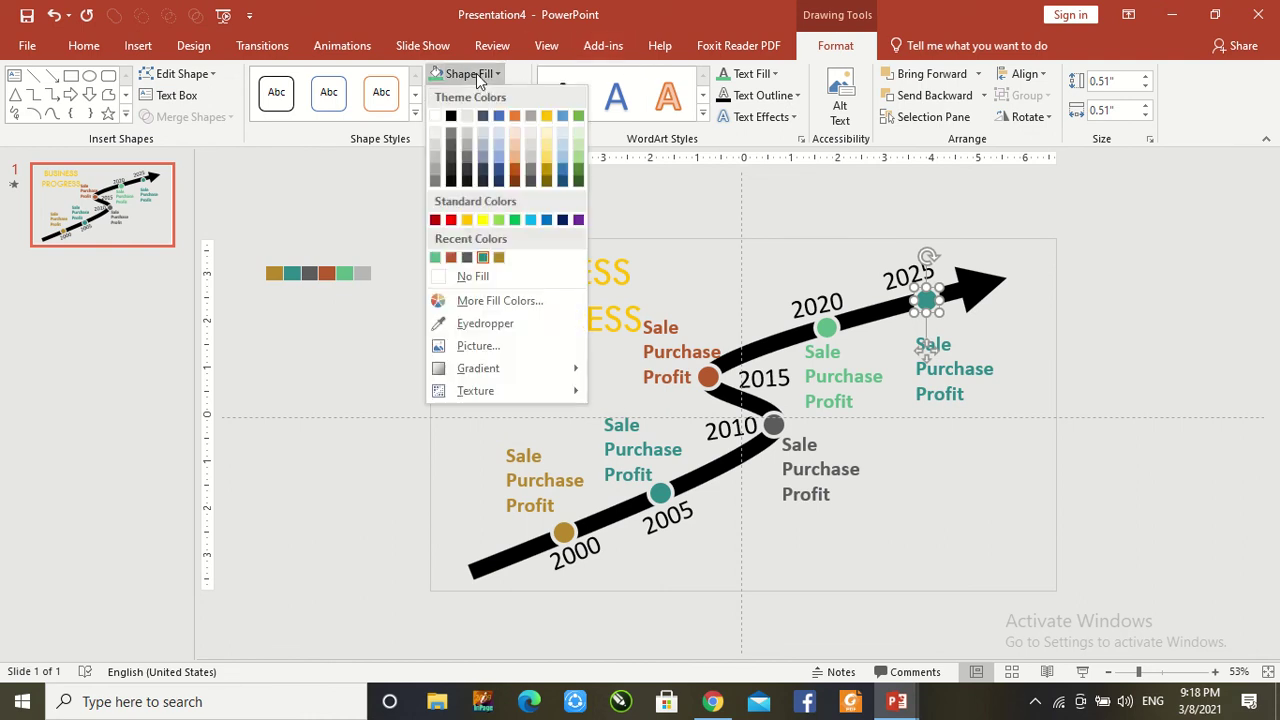
pyautogui.click(482, 323)
pyautogui.click(362, 275)
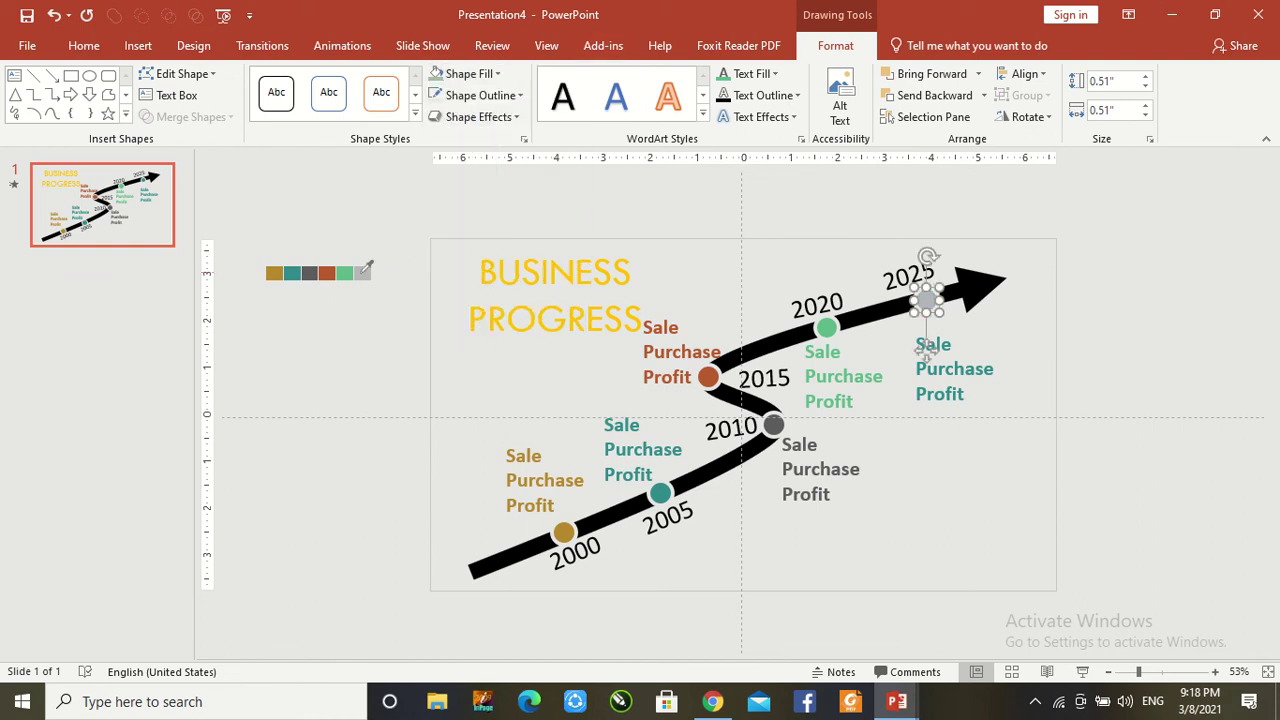
pyautogui.click(967, 378)
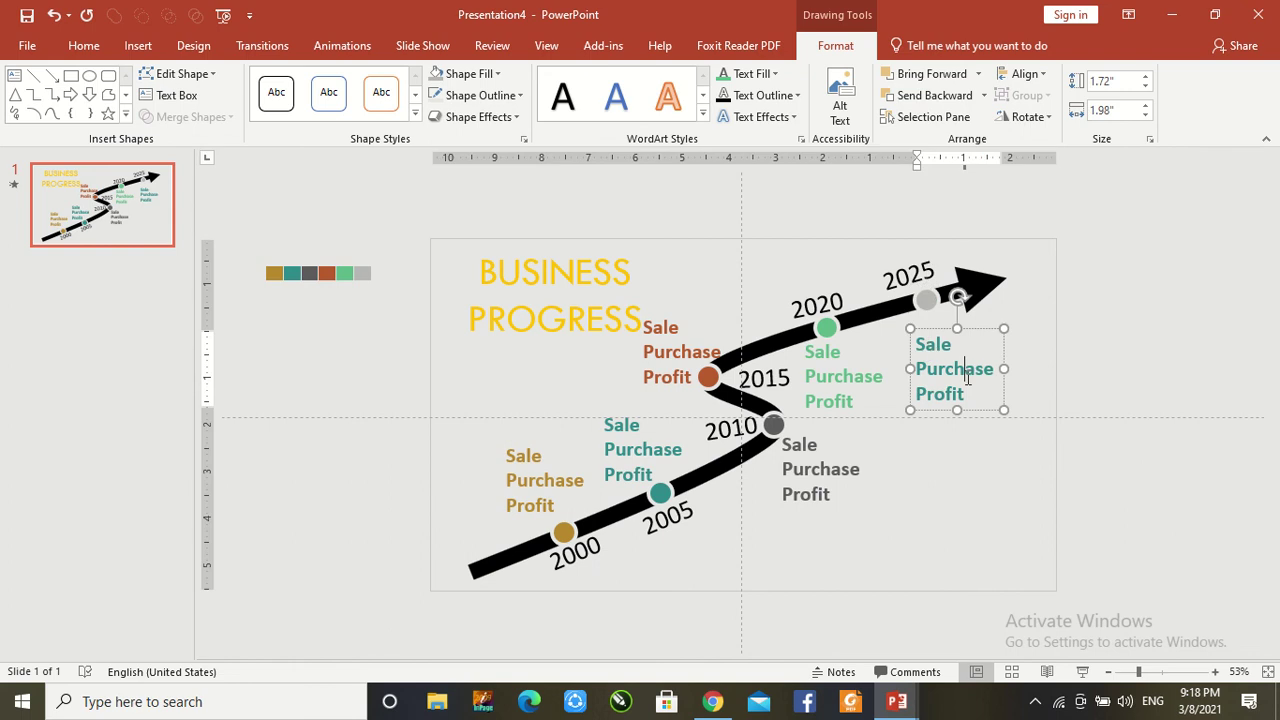
pyautogui.hotkey('ctrl', 'a')
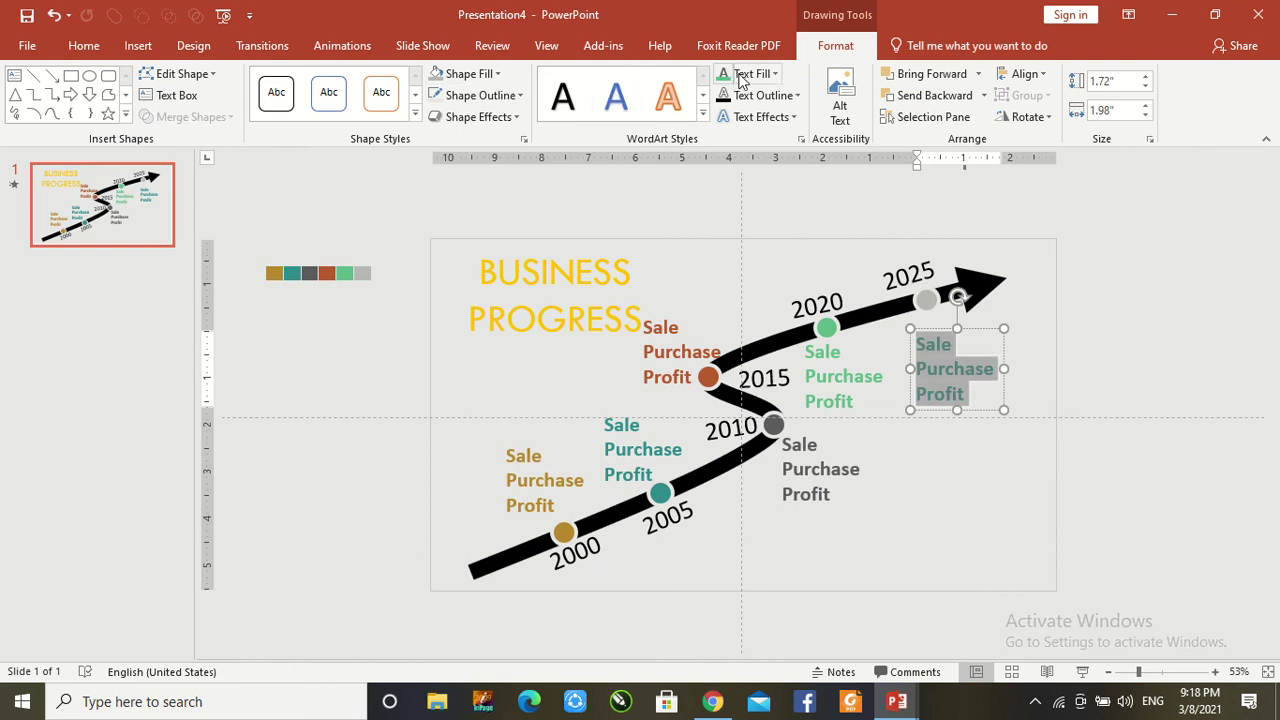
pyautogui.click(742, 76)
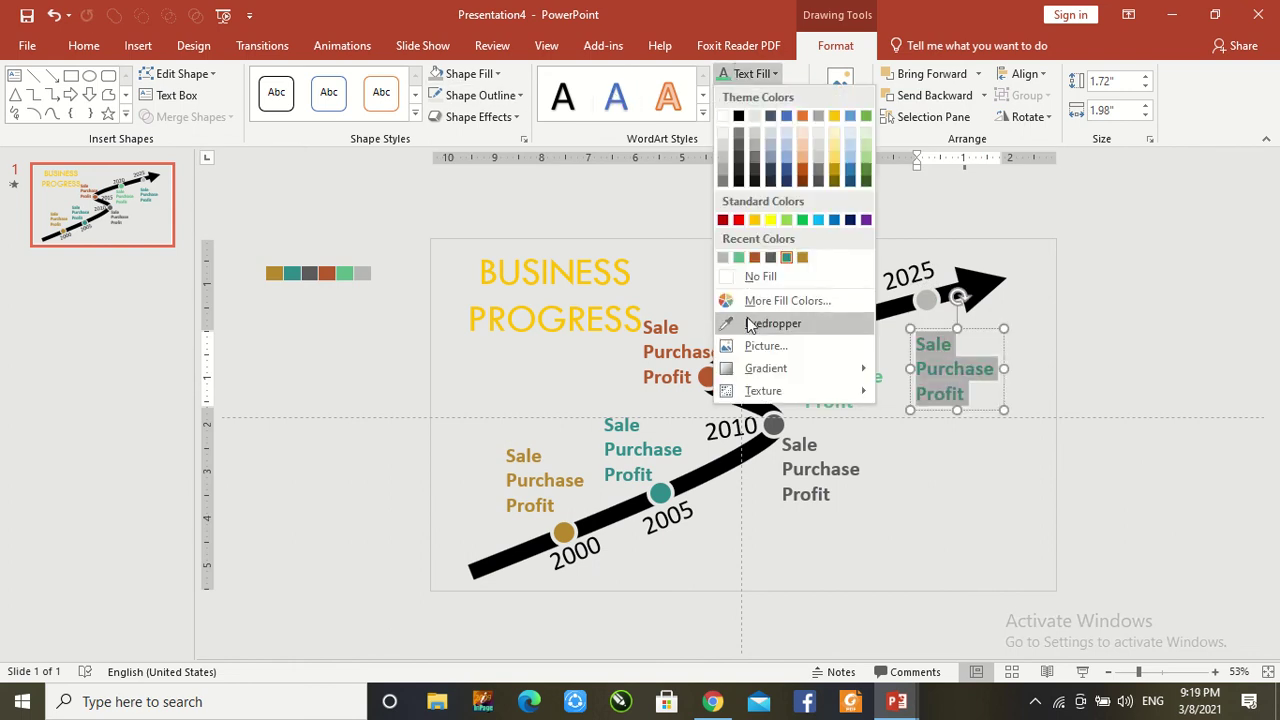
pyautogui.click(772, 323)
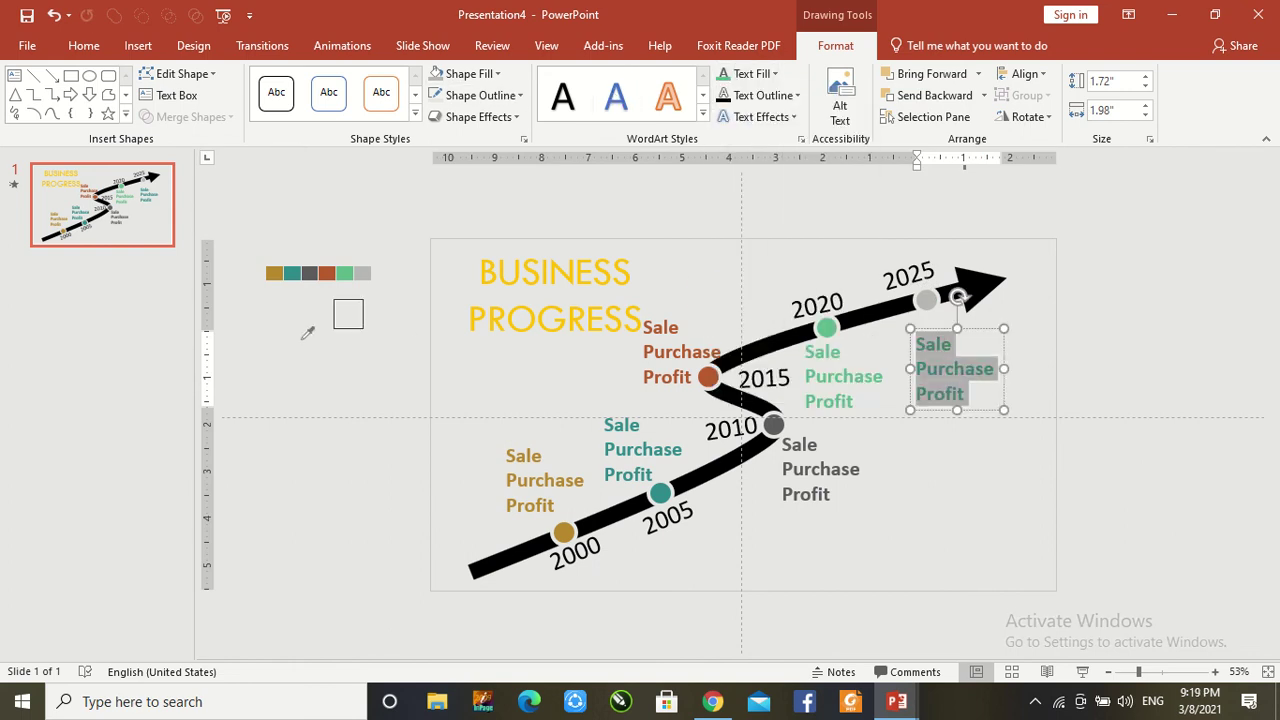
pyautogui.click(366, 274)
pyautogui.click(357, 227)
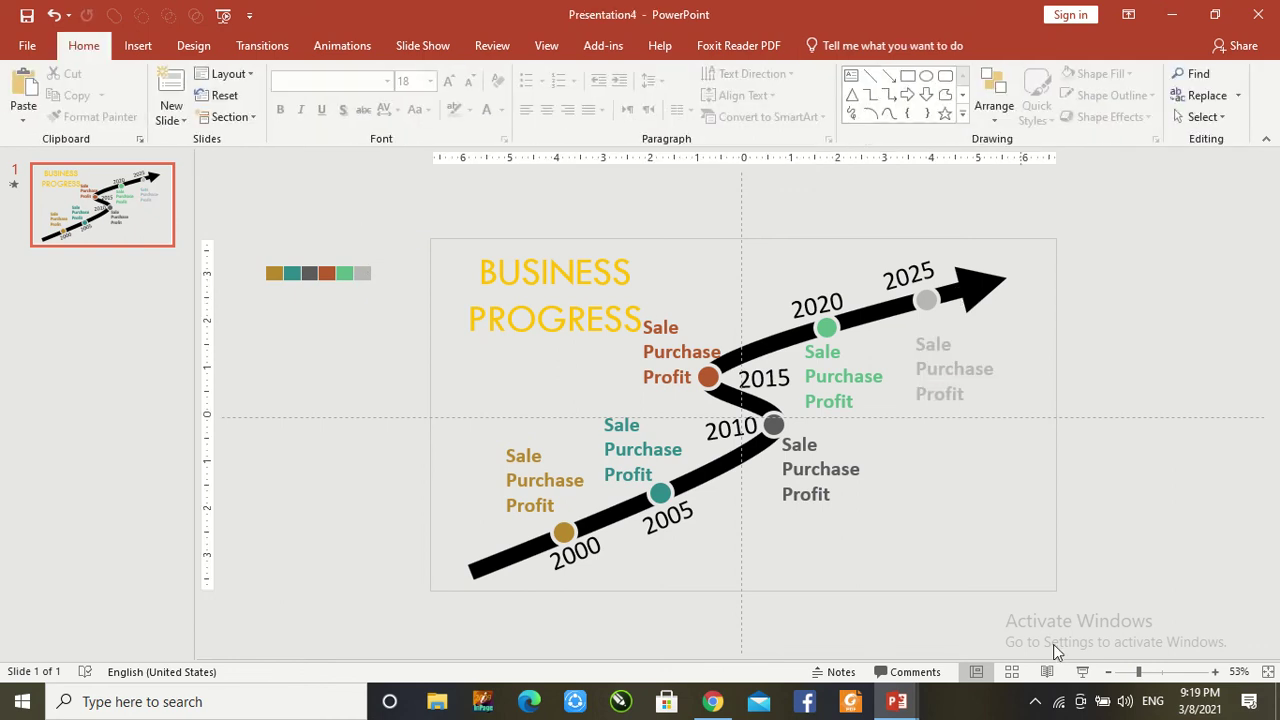
# Run the BUSINESS PROGRESS timeline slide as a full-screen slideshow from the status bar
pyautogui.click(1080, 674)
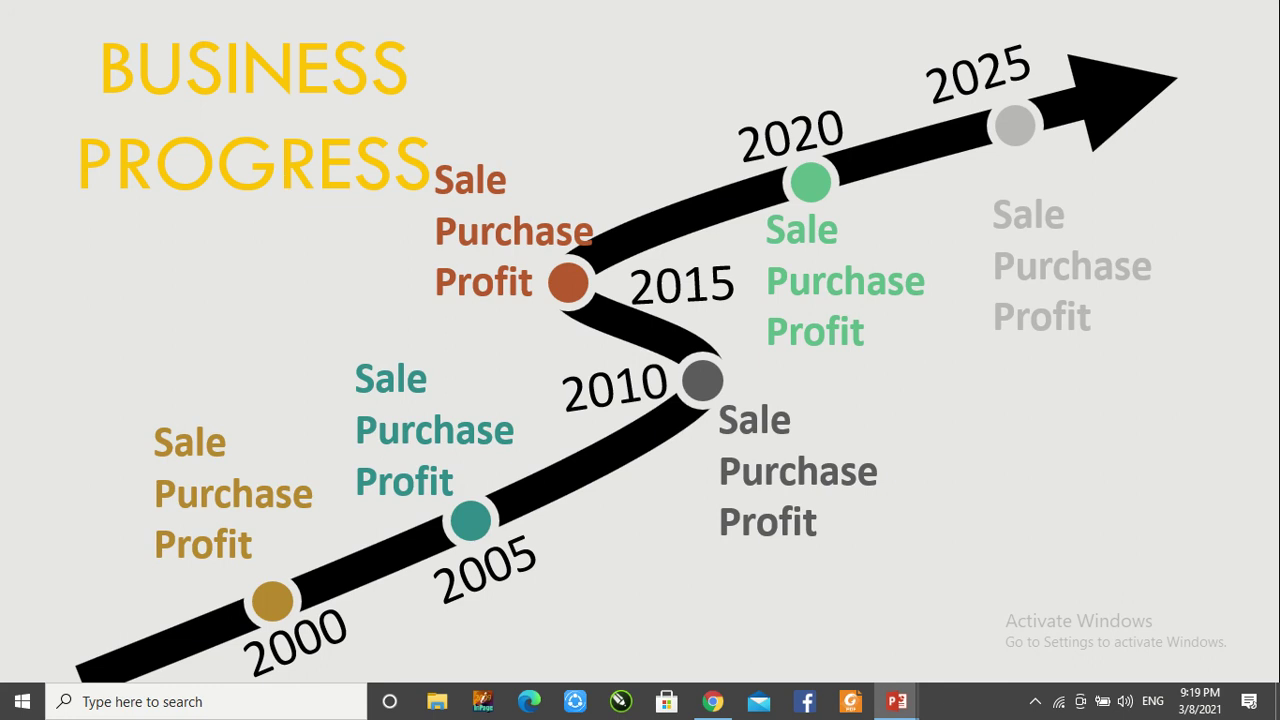
pyautogui.moveTo(491, 8)
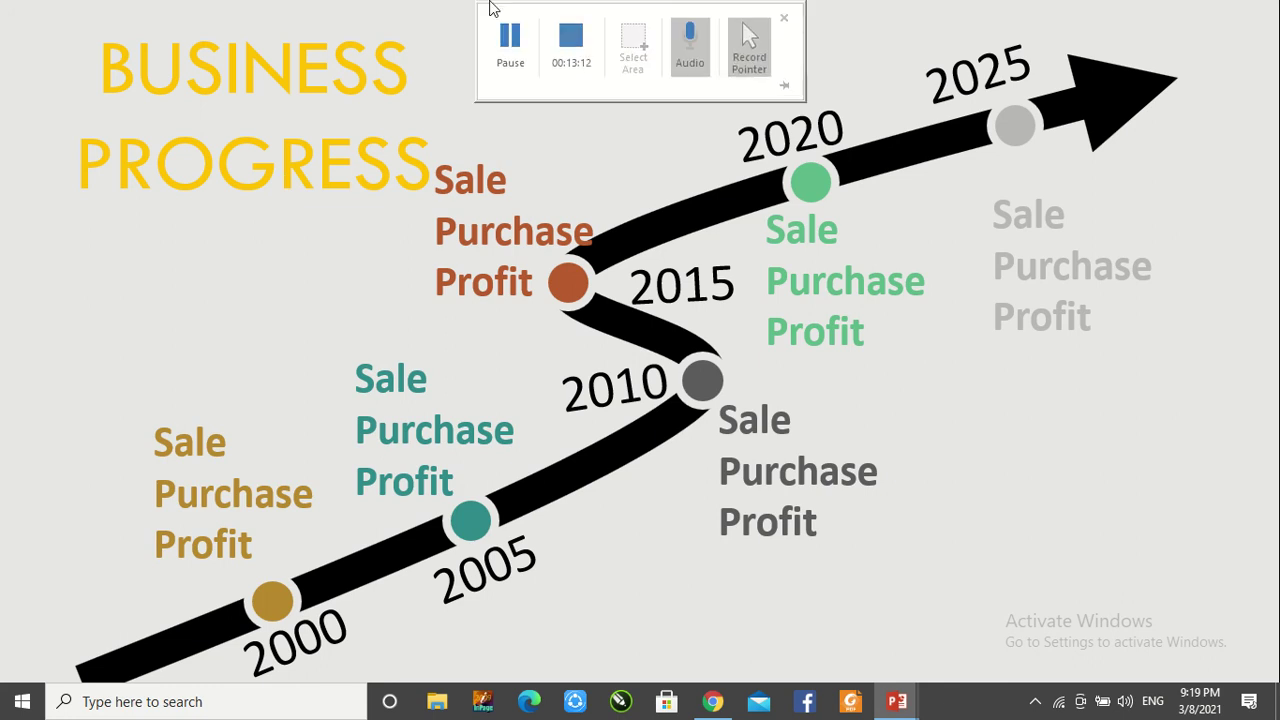